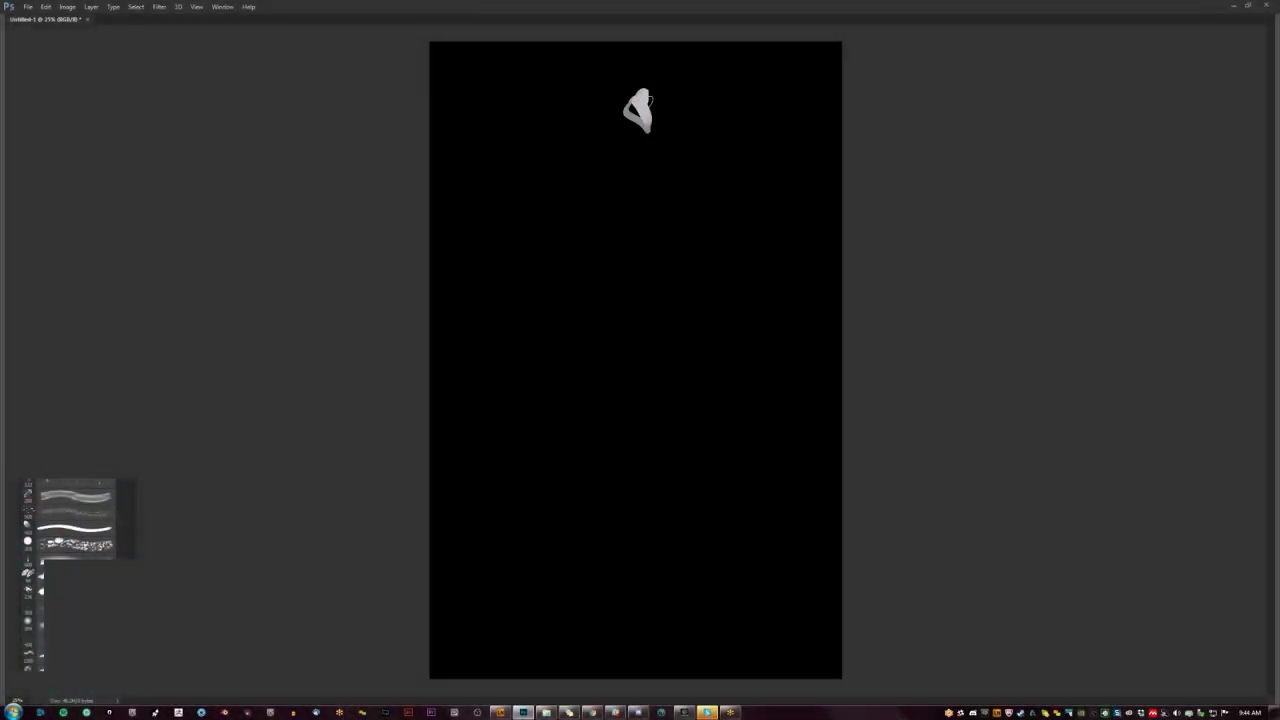
Step: Paint the head, neck lines, shoulder shapes and outer arm of a figure in grey strokes on the upper black canvas
mouse_move(648, 101)
mouse_down()
mouse_move(647, 145)
mouse_move(657, 95)
mouse_move(652, 143)
mouse_move(622, 119)
mouse_move(631, 146)
mouse_move(618, 130)
mouse_move(646, 150)
mouse_move(656, 140)
mouse_move(621, 159)
mouse_move(618, 115)
mouse_move(630, 165)
mouse_move(664, 135)
mouse_move(634, 183)
mouse_move(651, 147)
mouse_up()
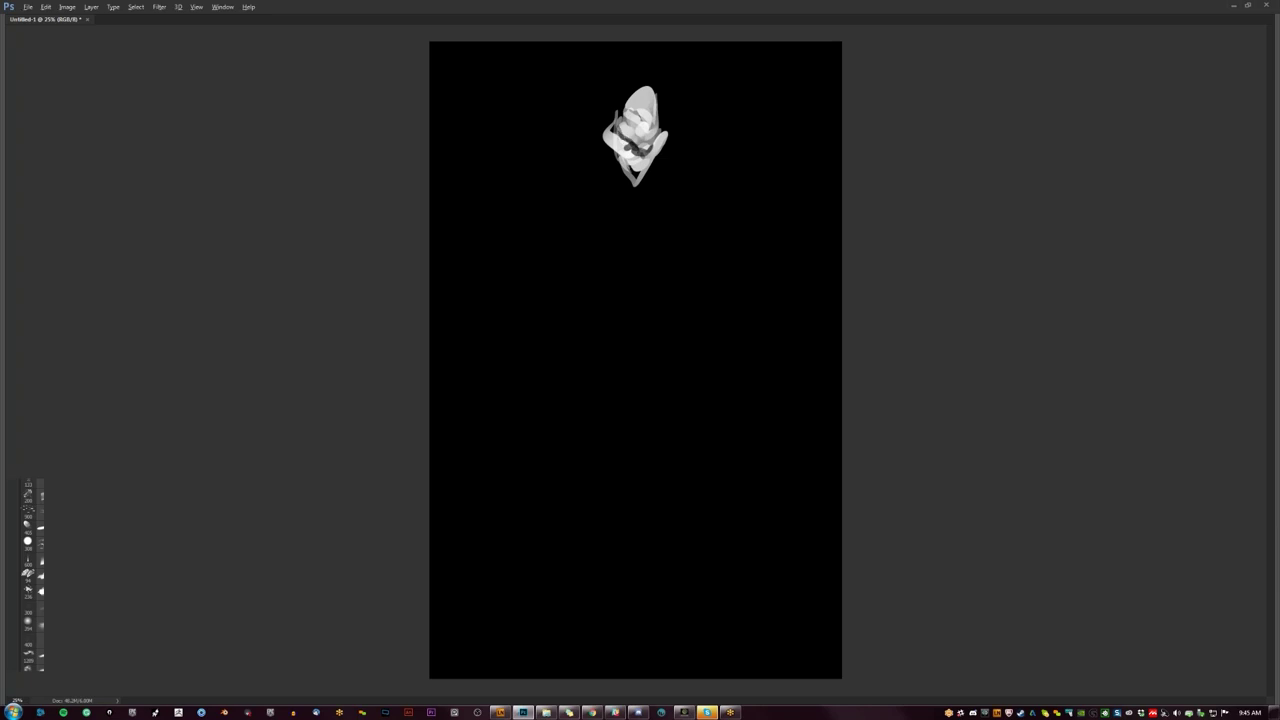
mouse_move(622, 136)
mouse_down()
mouse_move(639, 103)
mouse_move(651, 118)
mouse_move(628, 145)
mouse_move(637, 161)
mouse_move(625, 172)
mouse_move(616, 158)
mouse_move(625, 193)
mouse_move(615, 153)
mouse_move(605, 238)
mouse_up()
key(ctrl+z)
mouse_move(620, 164)
mouse_down()
mouse_move(612, 198)
mouse_move(562, 258)
mouse_move(598, 234)
mouse_move(602, 286)
mouse_up()
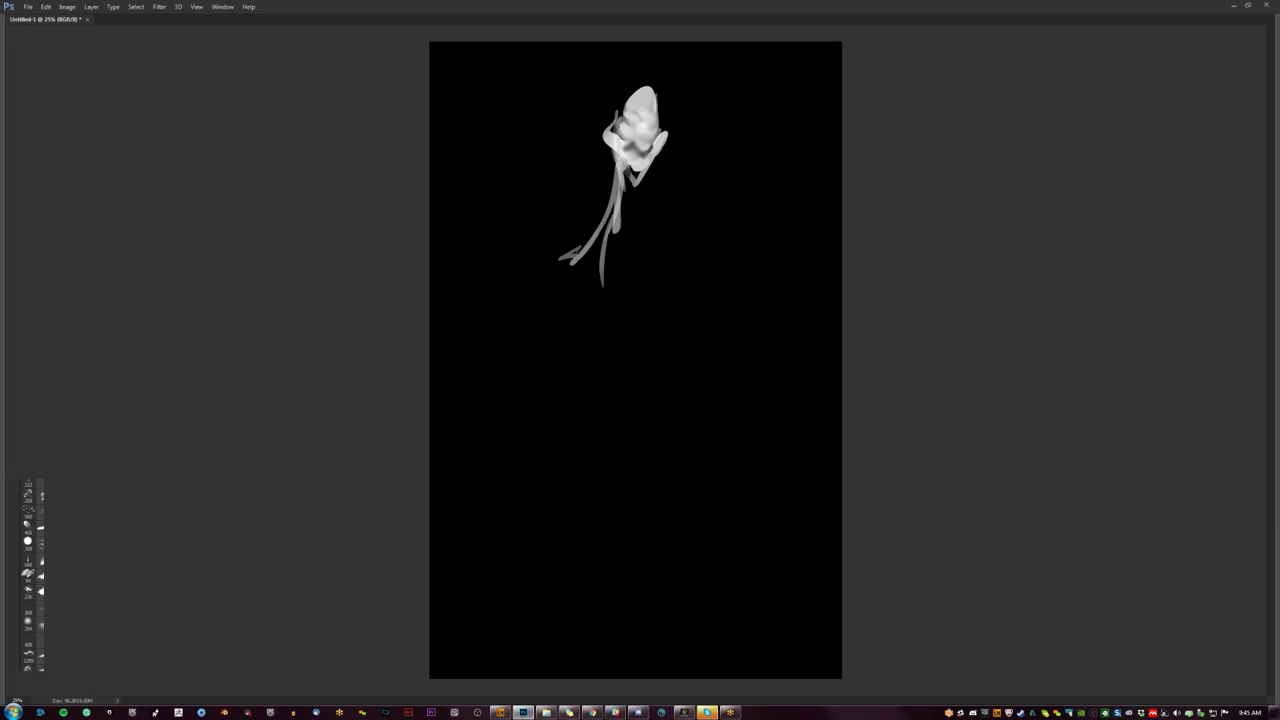
mouse_move(652, 188)
mouse_down()
mouse_move(671, 279)
mouse_move(645, 338)
mouse_up()
mouse_move(573, 266)
mouse_down()
mouse_move(606, 380)
mouse_move(613, 238)
mouse_move(617, 268)
mouse_up()
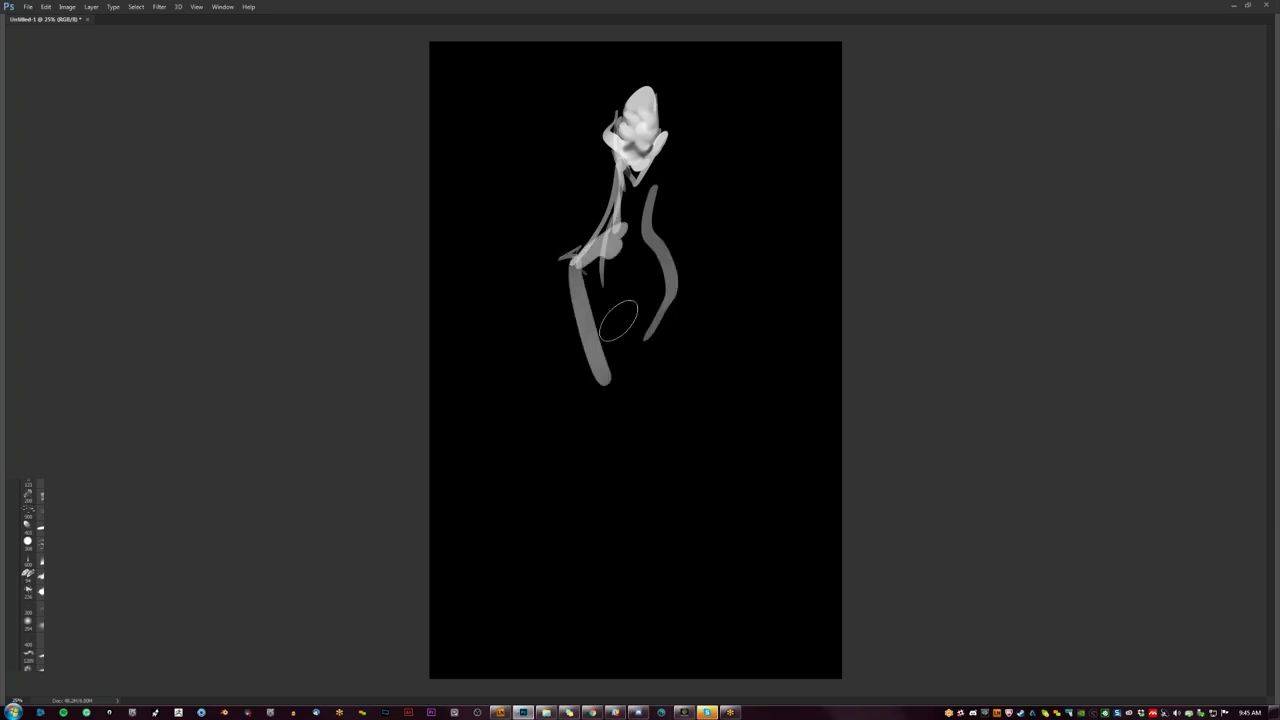
Step: Check the position smoothing settings in Lazy Nezumi Pro, and paint a second grey stroke along the inside of the arm
click(500, 712)
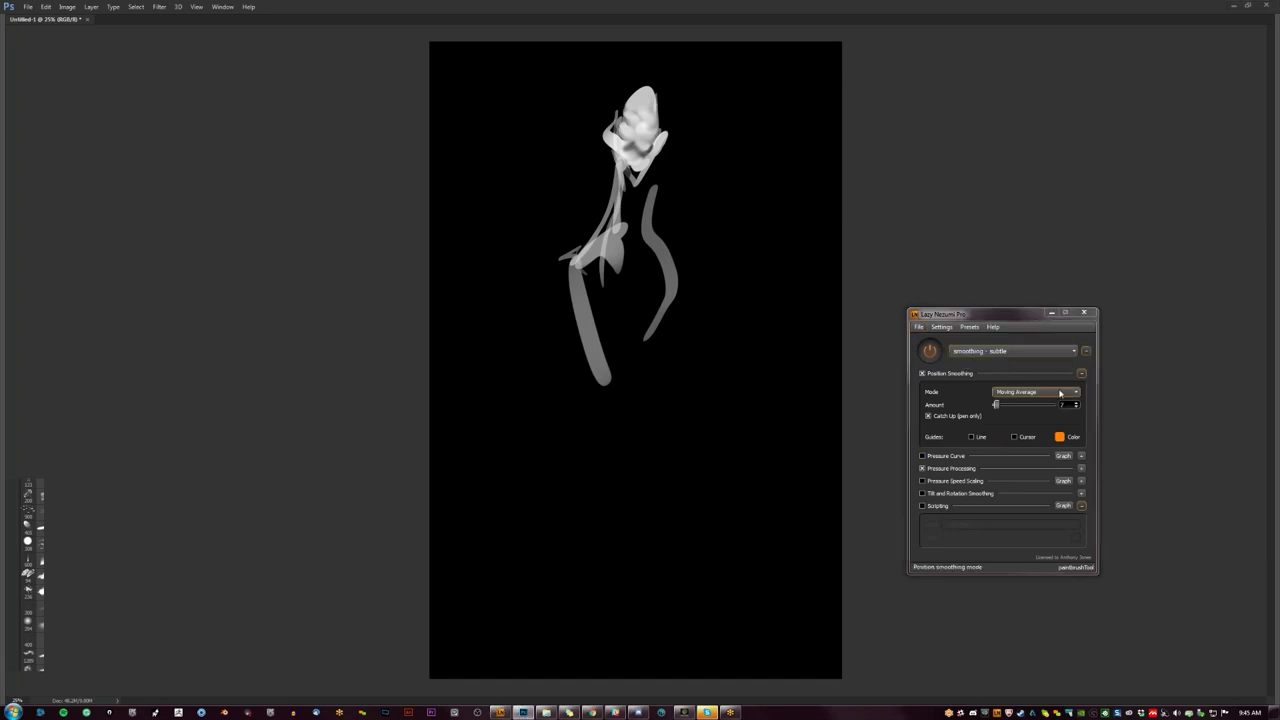
click(1051, 312)
drag(580, 270, 606, 328)
Step: Draw a diagonal and a horizontal test stroke below the figure, and undo both
drag(797, 282, 572, 496)
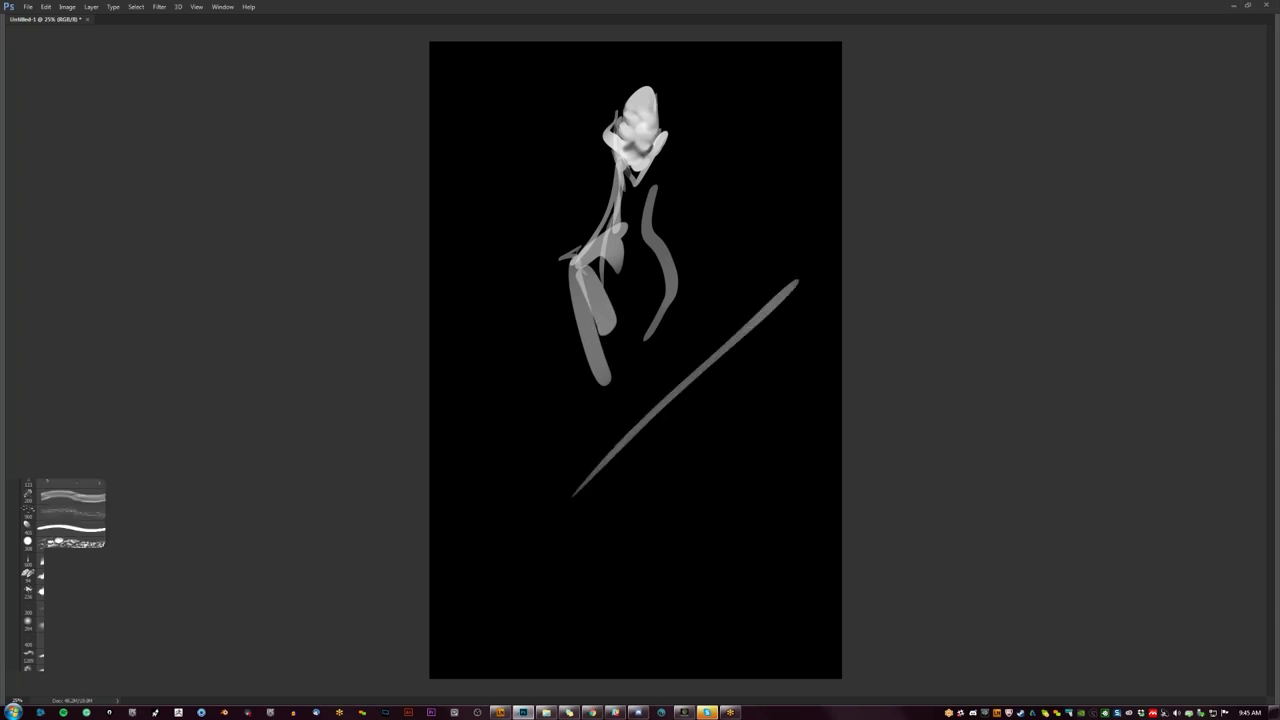
drag(534, 545, 789, 543)
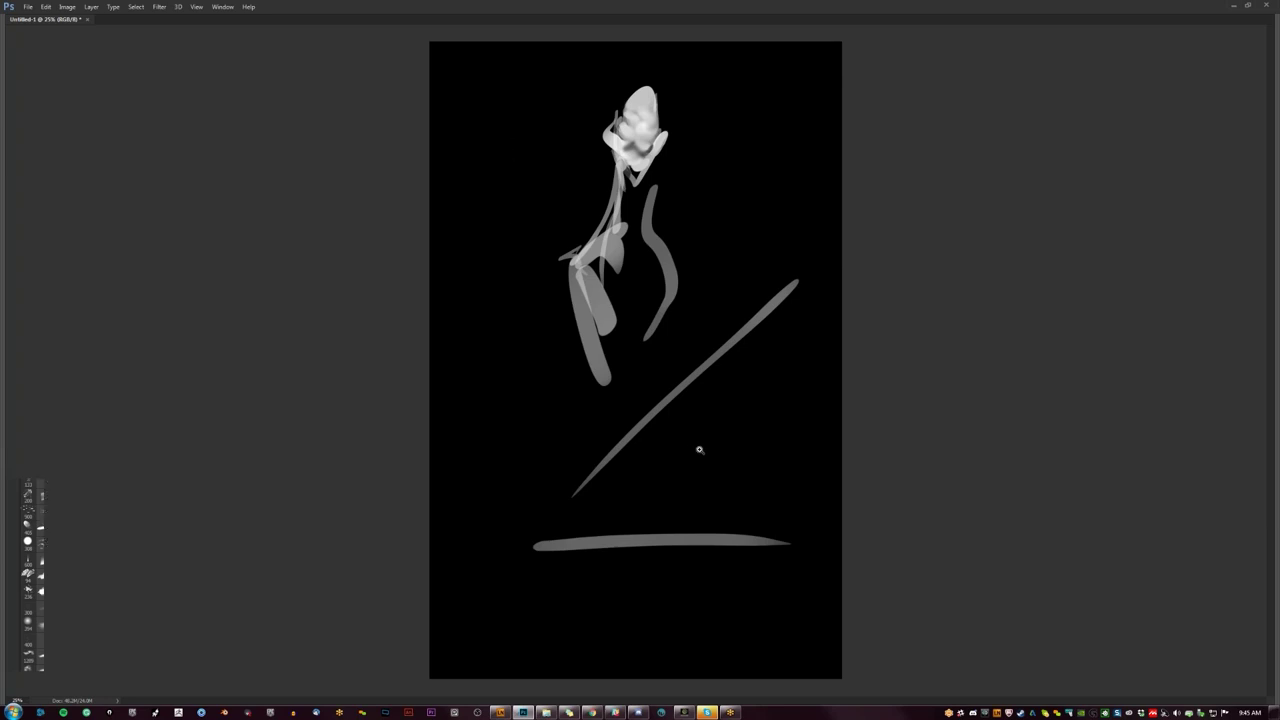
key(ctrl+alt+z)
key(ctrl+alt+z)
Step: Draw diagonal test lines below the figure to compare strokes with Lazy Nezumi smoothing switched on and off
drag(509, 518, 813, 345)
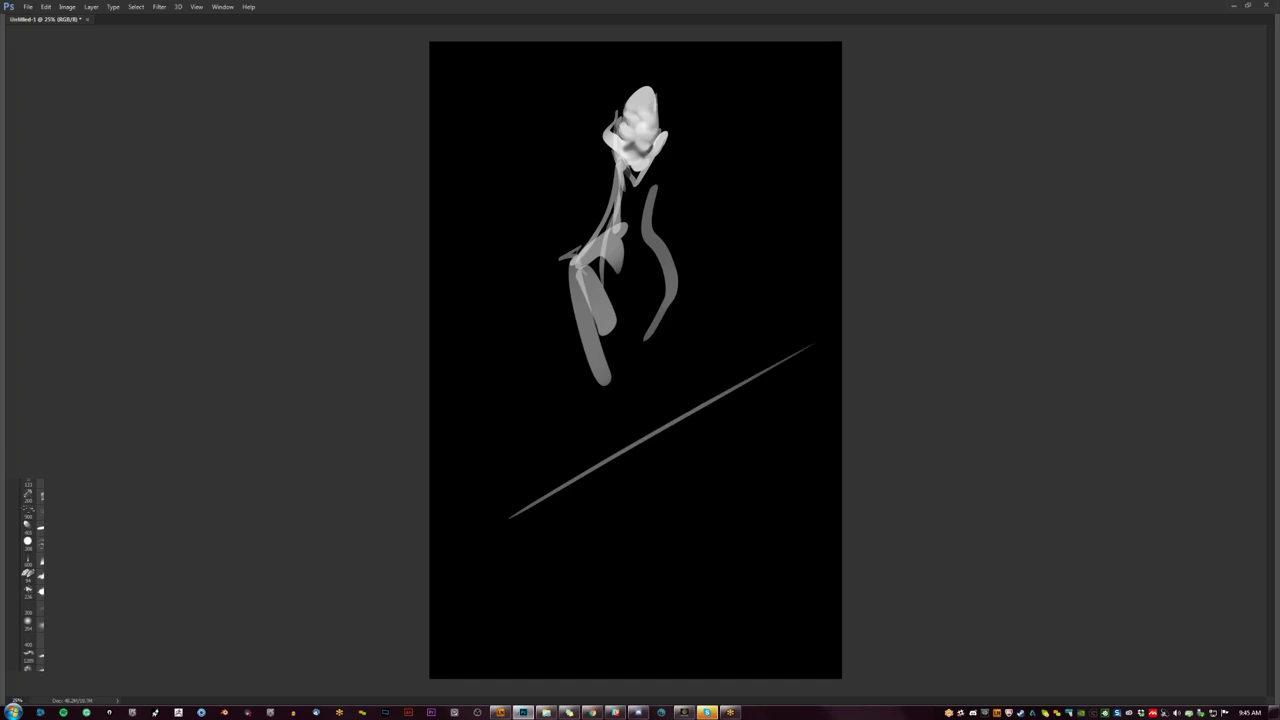
click(500, 712)
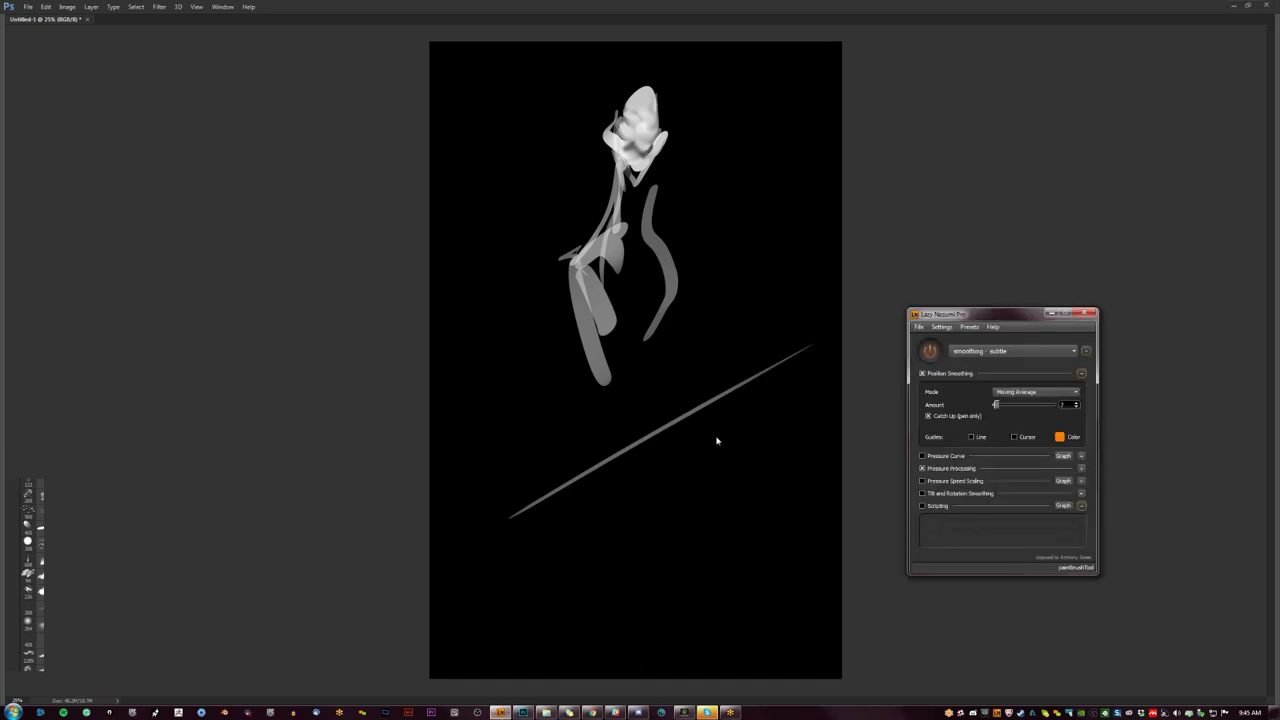
drag(509, 588, 840, 405)
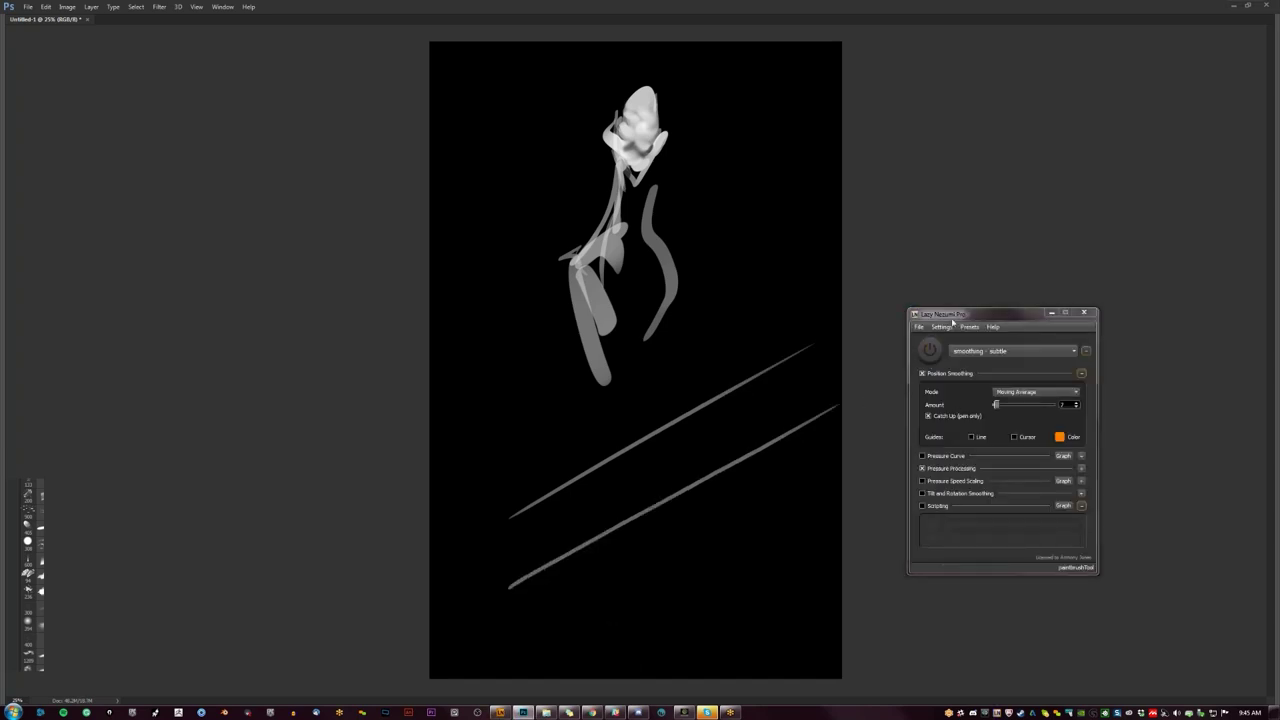
scroll(677, 529, up, 2)
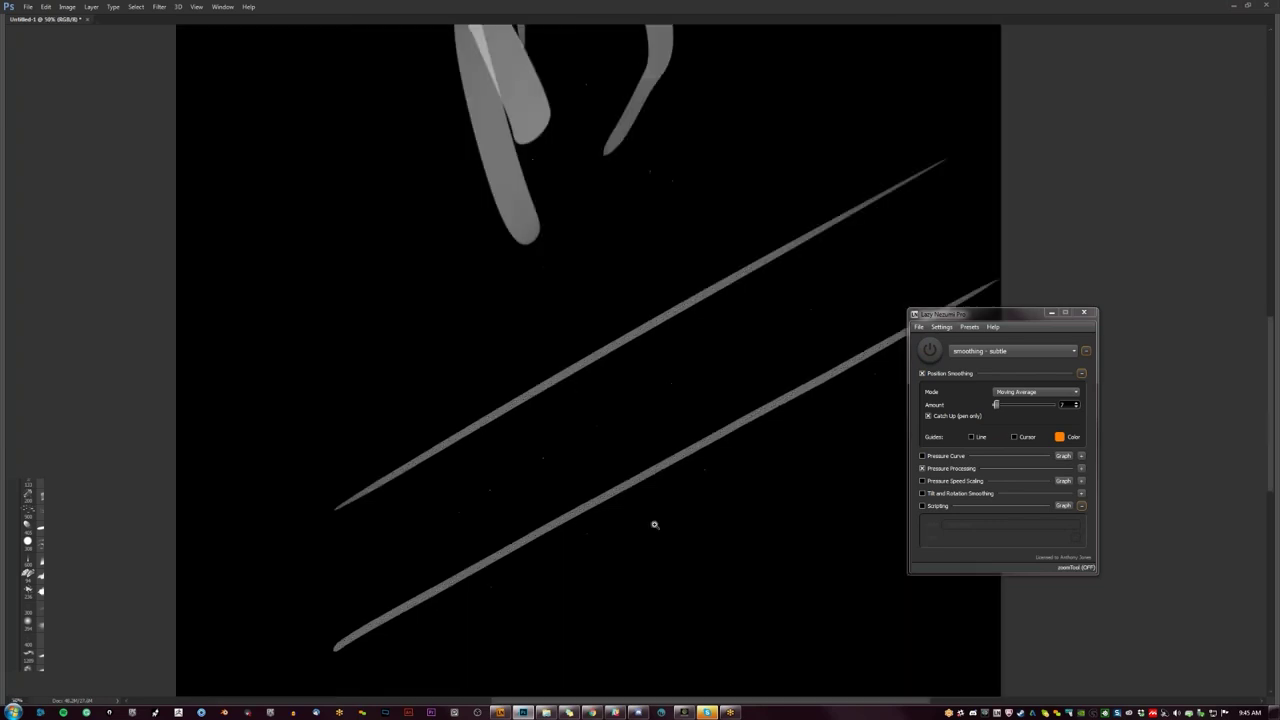
key(b)
drag(391, 600, 786, 360)
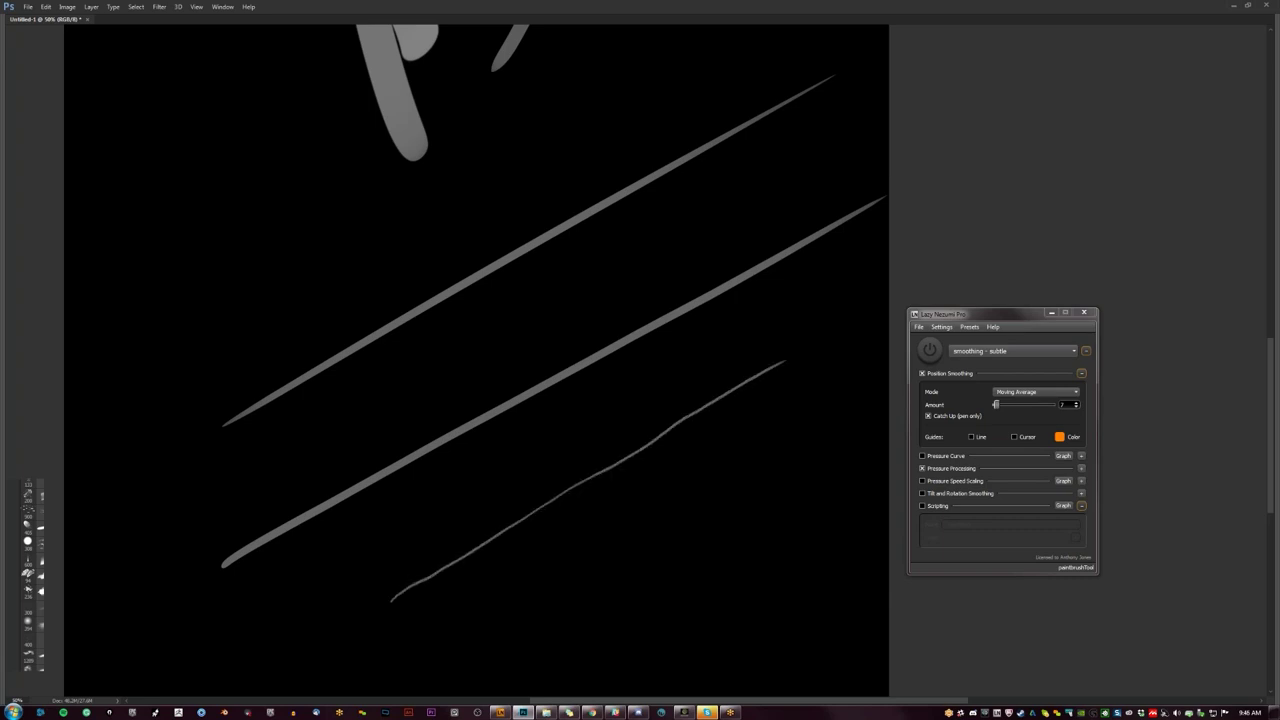
drag(437, 648, 799, 413)
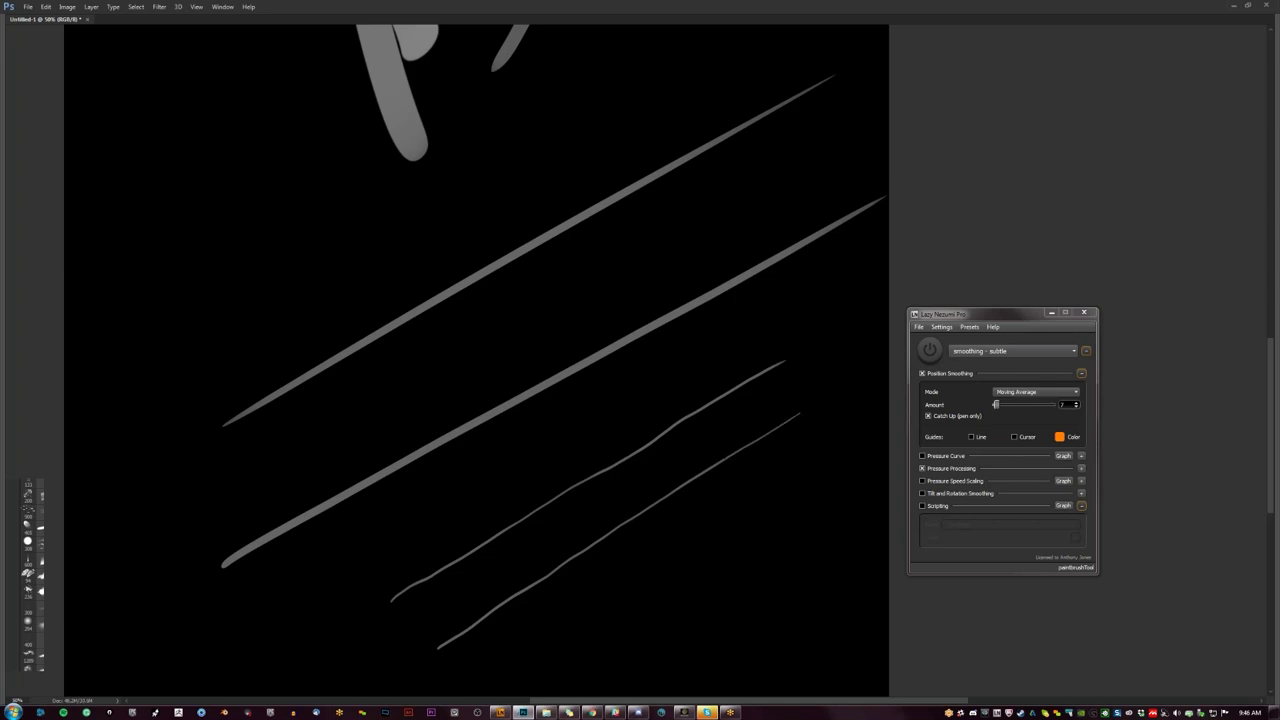
Step: Switch Lazy Nezumi smoothing back on and draw another thin diagonal test line beneath the unsmoothed ones
click(935, 350)
mouse_move(737, 468)
mouse_down()
mouse_move(754, 353)
mouse_move(721, 334)
mouse_up()
key(ctrl+z)
mouse_move(732, 451)
mouse_down()
mouse_move(709, 394)
mouse_move(707, 300)
mouse_up()
drag(450, 540, 766, 346)
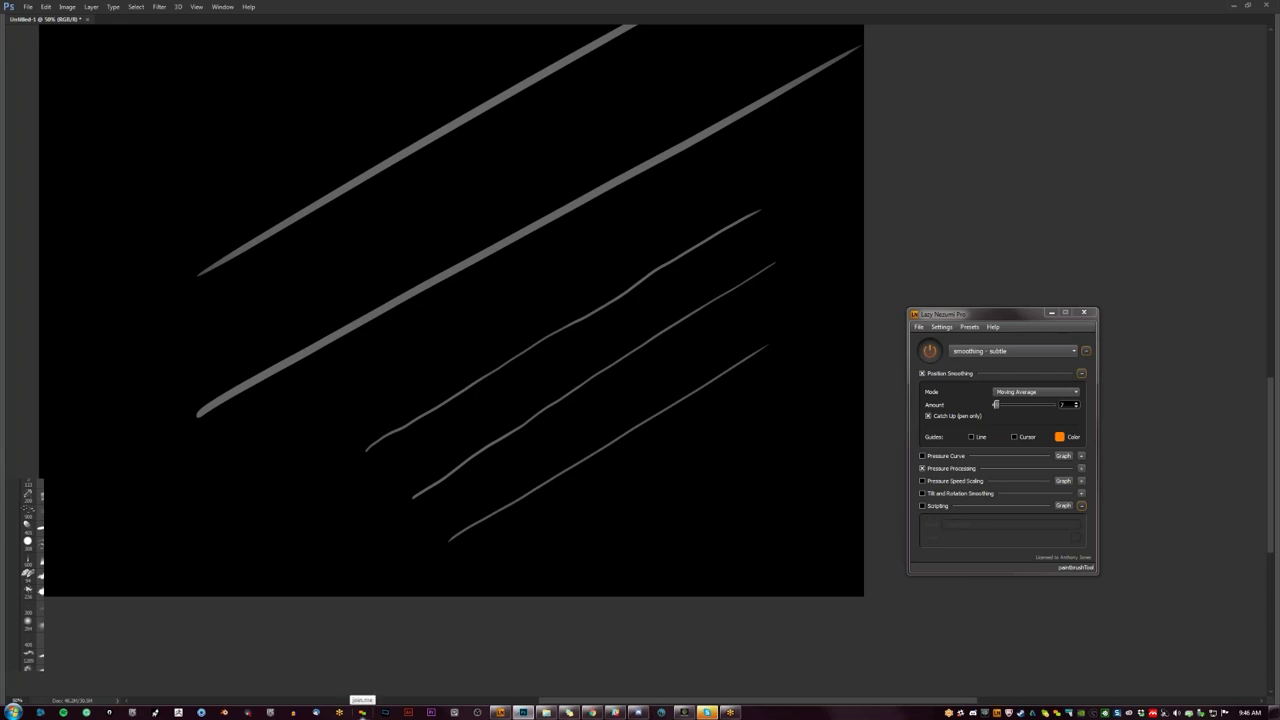
Step: Minimize the Lazy Nezumi window and undo all the diagonal test lines below the figure
click(1051, 312)
drag(781, 372, 873, 509)
key(ctrl+alt+z)
key(ctrl+alt+z)
key(ctrl+alt+z)
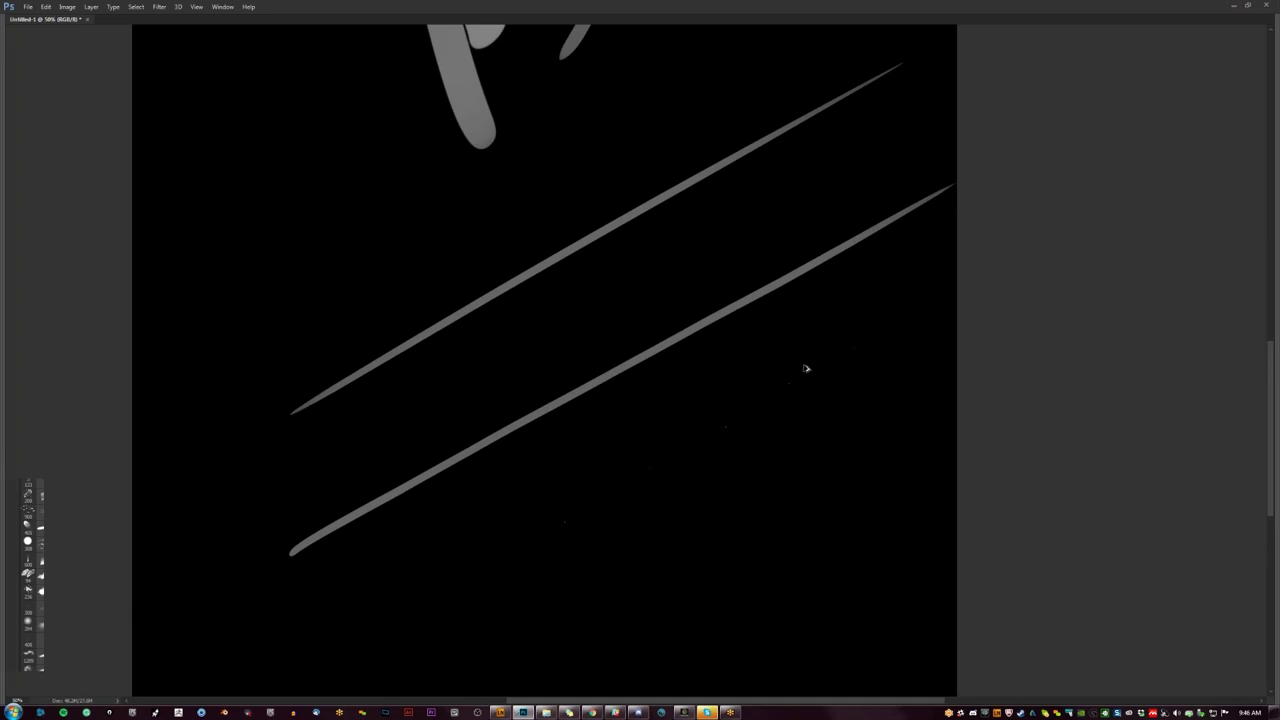
alt+click(791, 394)
alt+click(791, 394)
key(ctrl+alt+z)
key(ctrl+alt+z)
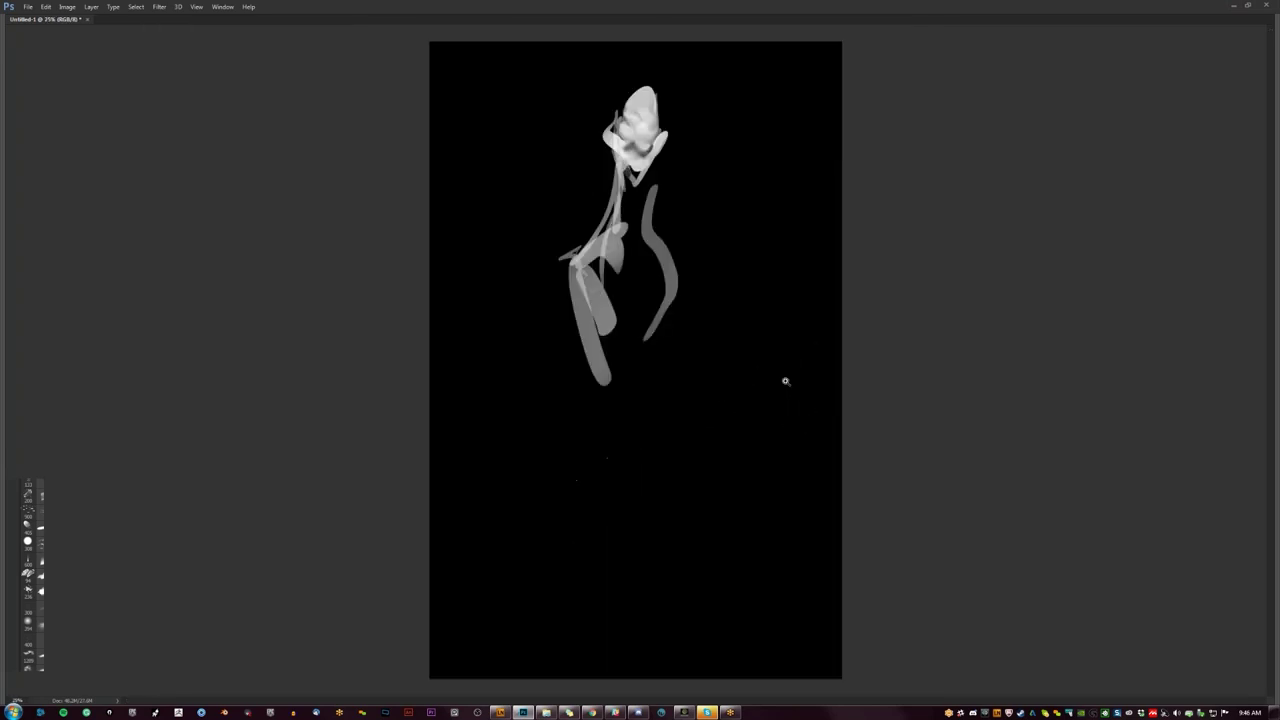
Step: Show the hidden panels and paint the head light green and the neck and chest dark green over the grey sketch
drag(625, 169, 647, 180)
key(Tab)
click(239, 78)
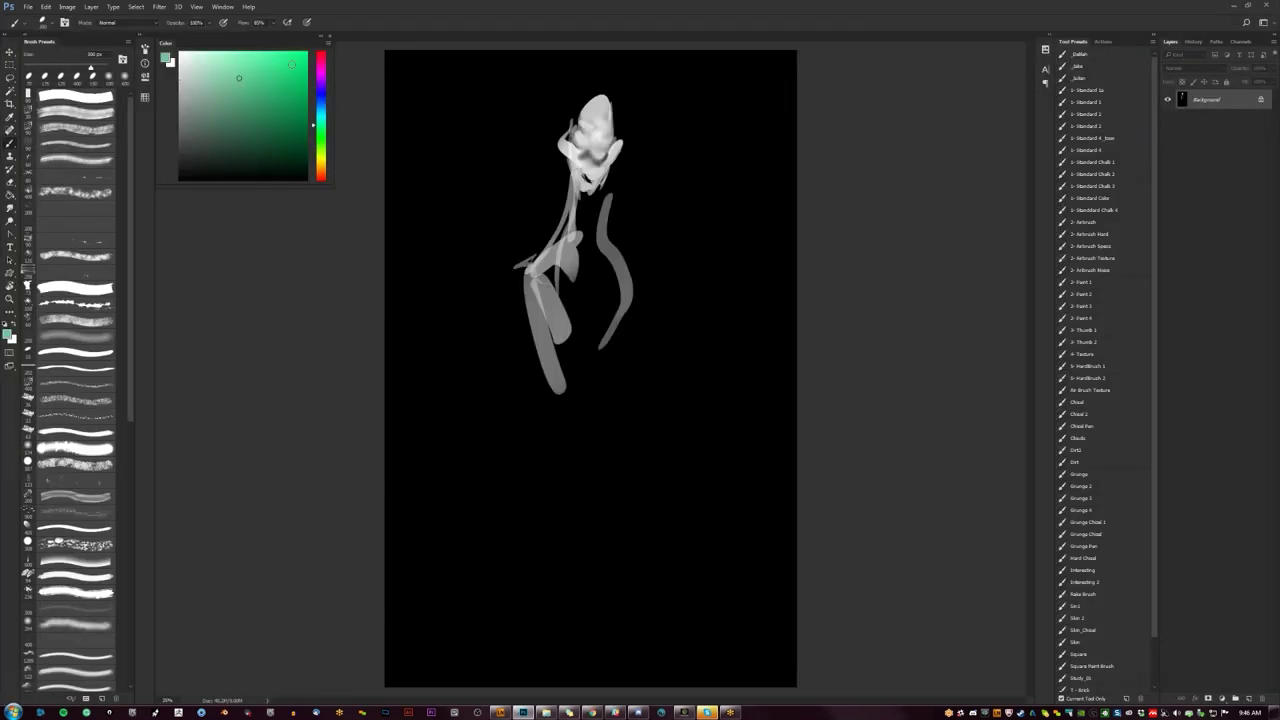
mouse_move(582, 114)
mouse_down()
mouse_move(592, 169)
mouse_move(602, 148)
mouse_move(567, 152)
mouse_move(606, 200)
mouse_move(588, 225)
mouse_move(590, 200)
mouse_move(610, 185)
mouse_move(572, 228)
mouse_move(574, 166)
mouse_move(555, 140)
mouse_move(556, 192)
mouse_move(556, 170)
mouse_move(604, 196)
mouse_move(620, 158)
mouse_move(614, 212)
mouse_move(556, 215)
mouse_move(568, 190)
mouse_move(566, 250)
mouse_move(545, 295)
mouse_move(563, 256)
mouse_move(588, 305)
mouse_up()
click(257, 135)
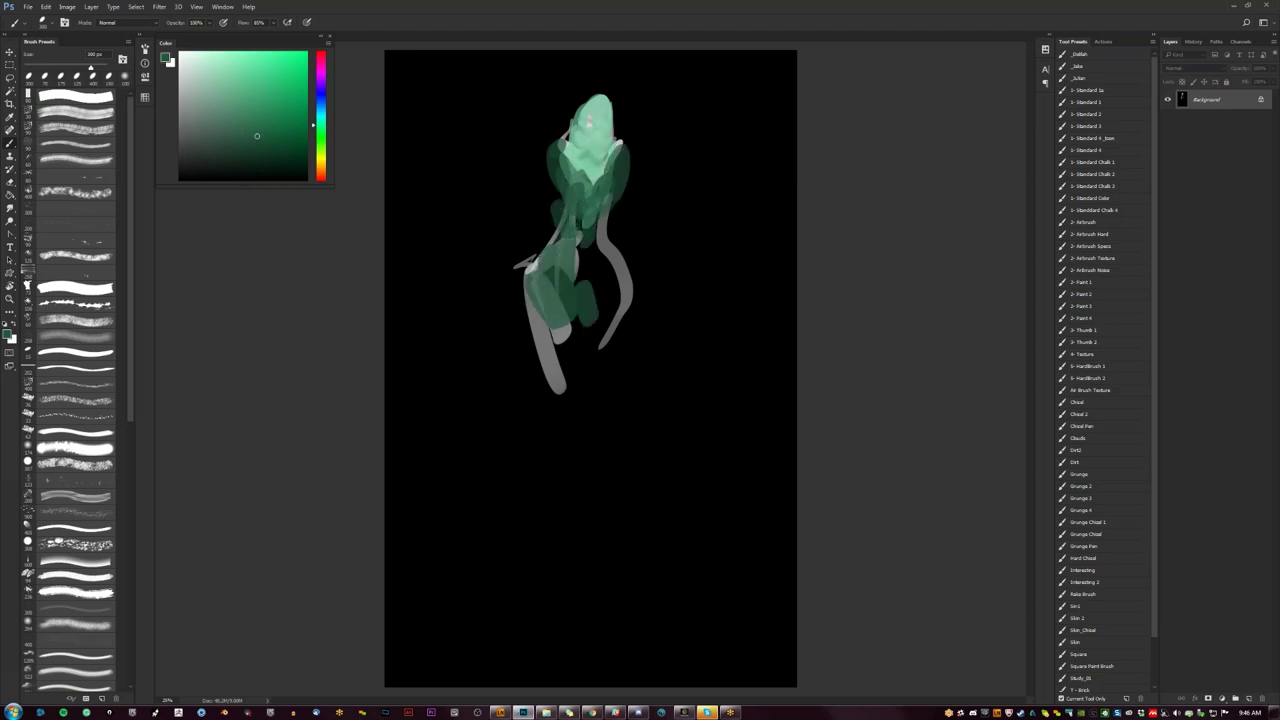
Step: Shift the brush colour to a light cyan and paint it over the head and face
drag(321, 125, 321, 112)
click(243, 77)
mouse_move(588, 118)
mouse_down()
mouse_move(586, 104)
mouse_move(578, 146)
mouse_move(600, 150)
mouse_move(584, 176)
mouse_move(606, 164)
mouse_move(578, 164)
mouse_up()
Step: Paint the eye and mouth line of the face in black with a smaller brush
alt+click(569, 175)
key(d)
key([)
click(568, 155)
key([)
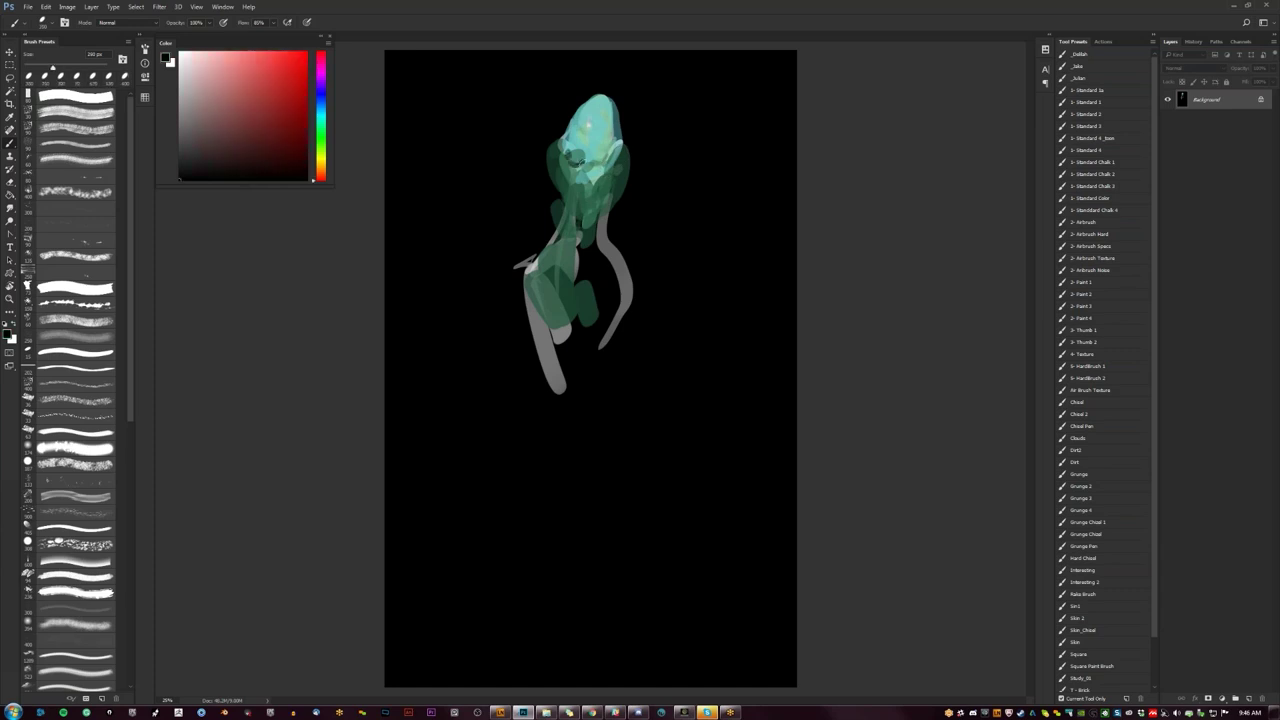
drag(604, 162, 578, 164)
Step: Refine the eye area with a larger brush in dark teal sampled from the face, and reset the colour to black
key(])
key(])
key(])
alt+click(588, 160)
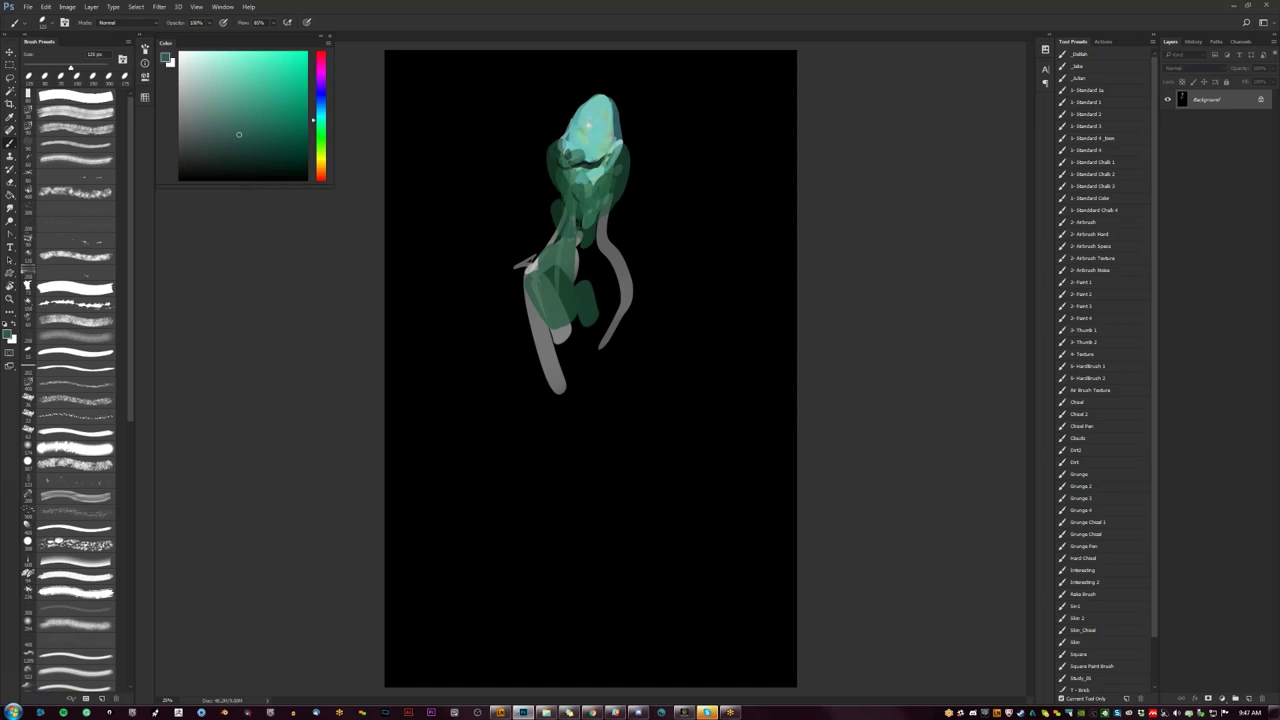
drag(572, 161, 568, 152)
key(])
key(d)
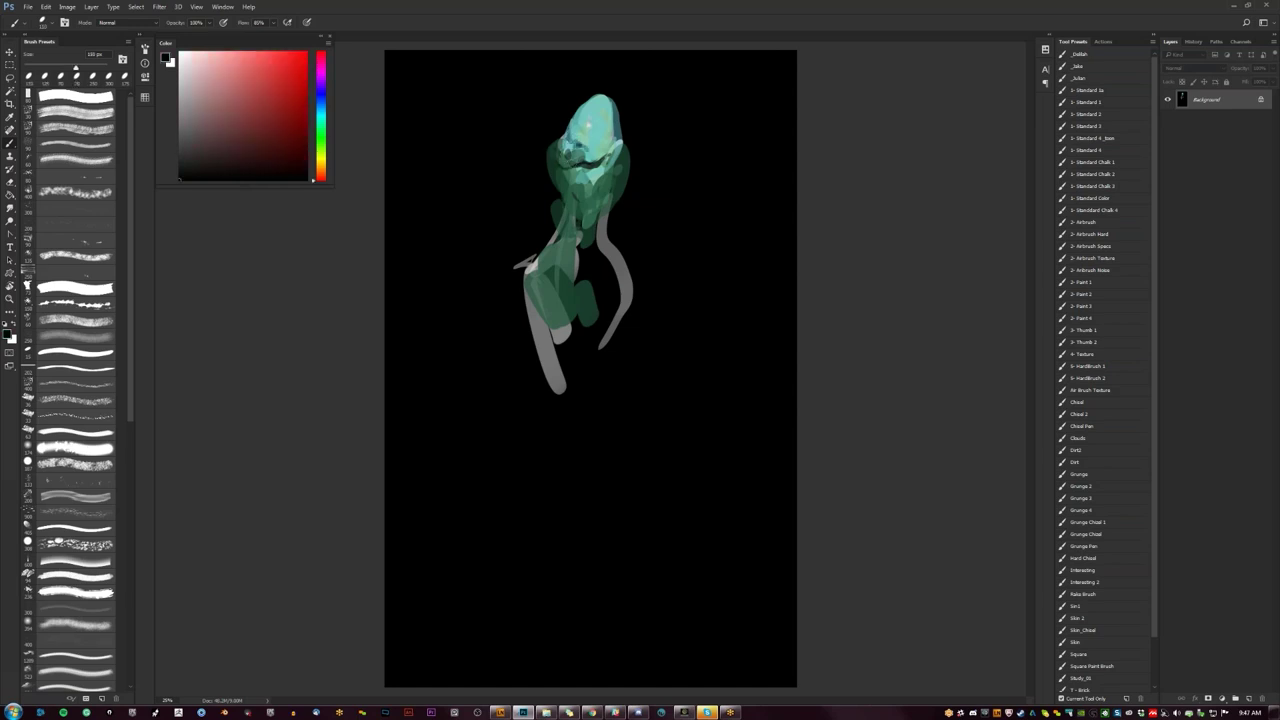
Step: Shade the side of the head, the jaw and the upper neck with greens sampled from the figure
alt+click(596, 153)
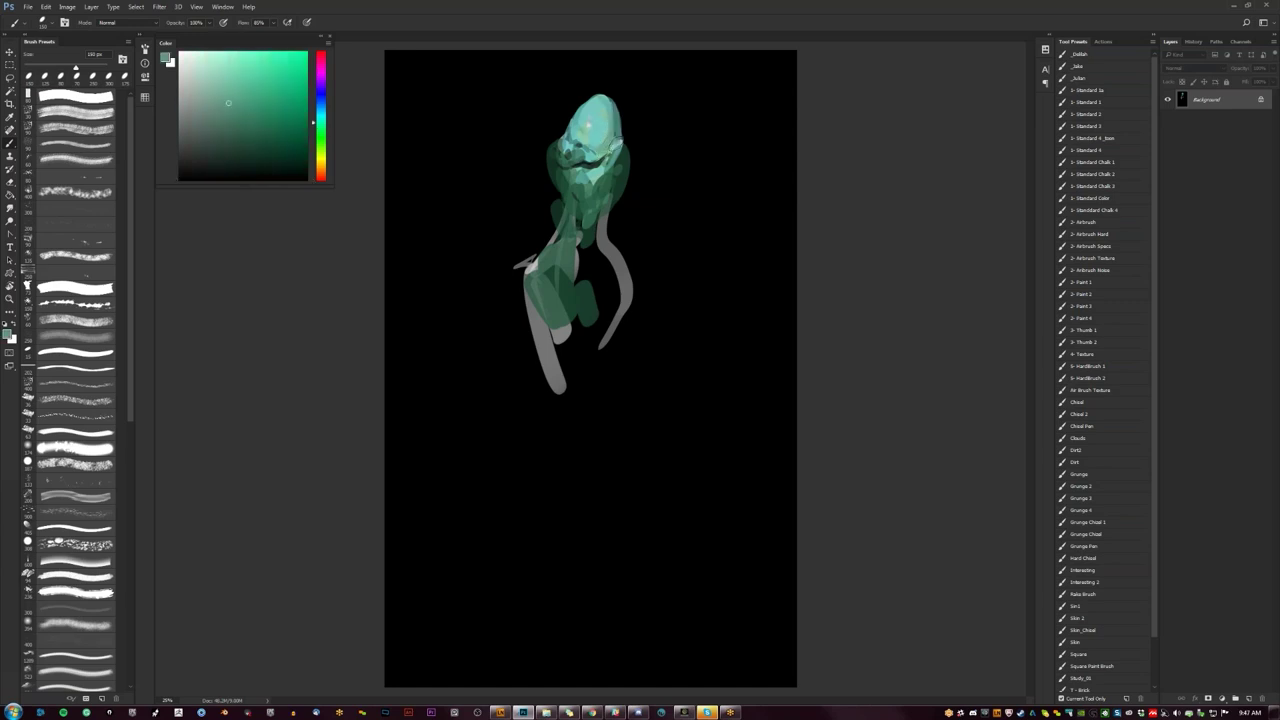
alt+click(620, 174)
alt+click(616, 162)
alt+click(558, 183)
mouse_move(559, 205)
mouse_down()
mouse_move(574, 245)
mouse_move(596, 225)
mouse_move(582, 219)
mouse_up()
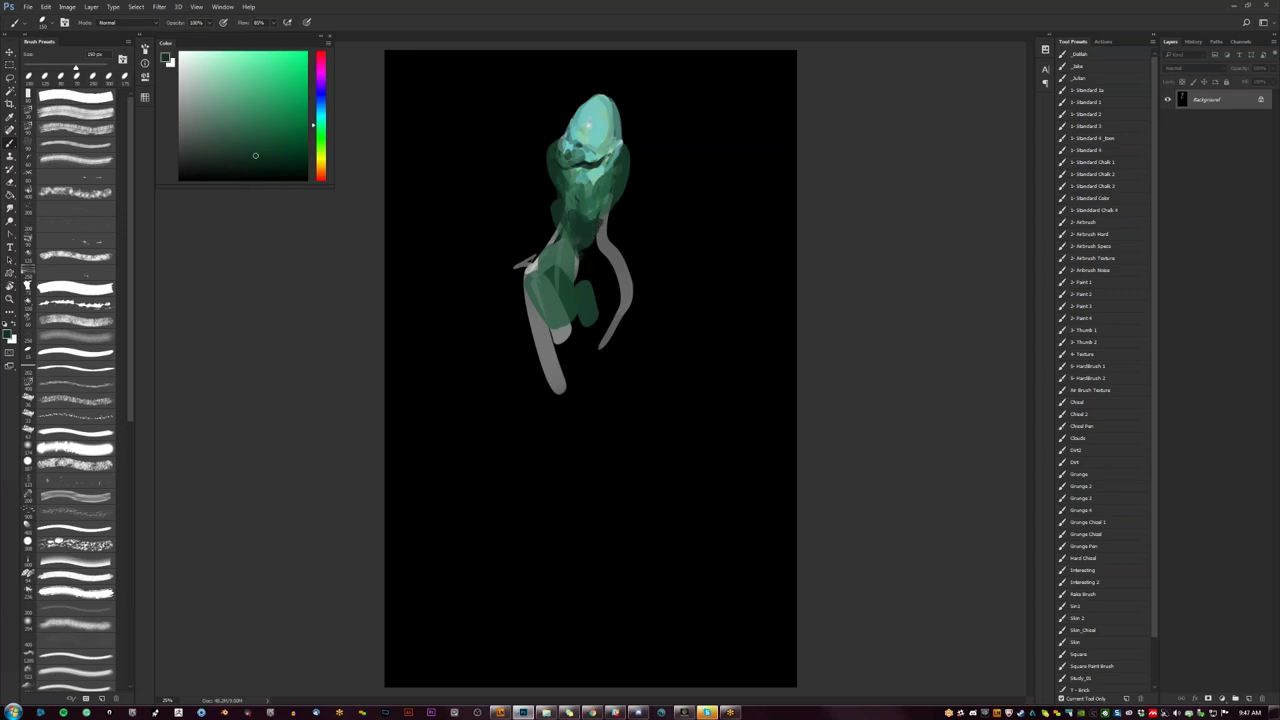
Step: Darken the base of the neck and the top of the far shoulder with near-black green
key(d)
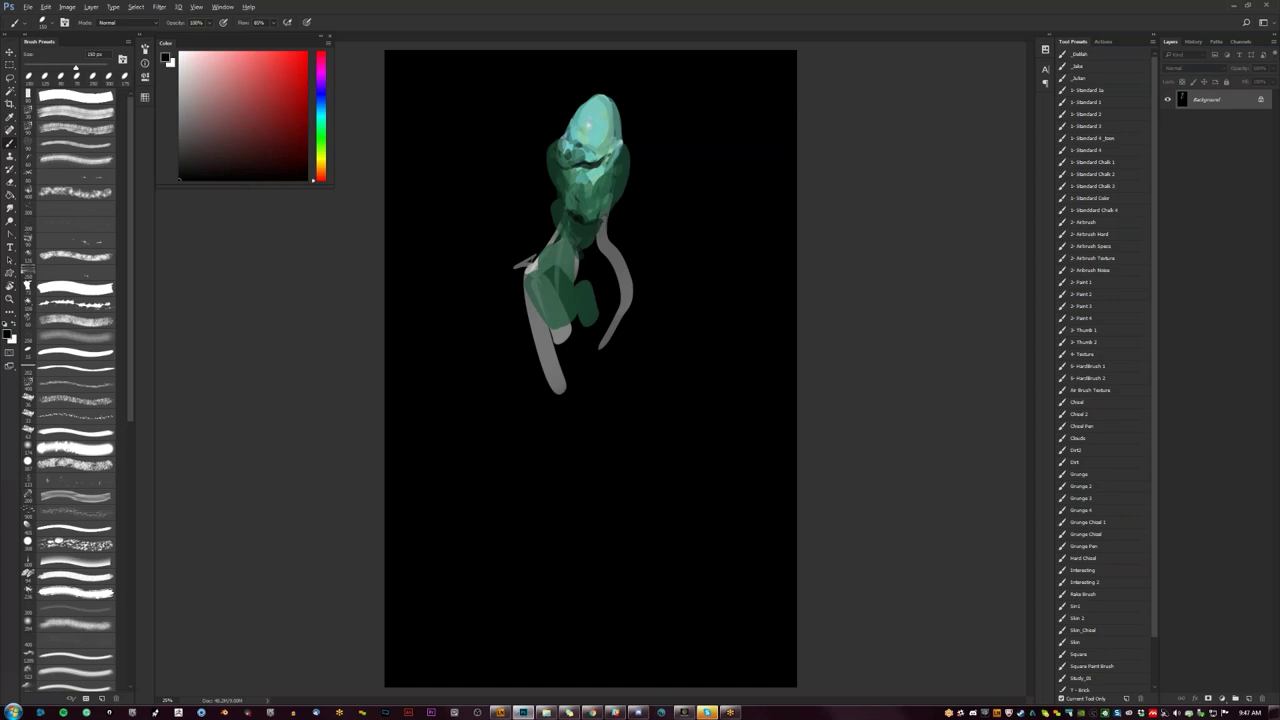
alt+click(582, 217)
mouse_move(578, 228)
mouse_down()
mouse_move(611, 206)
mouse_move(610, 248)
mouse_up()
alt+click(601, 243)
alt+click(580, 215)
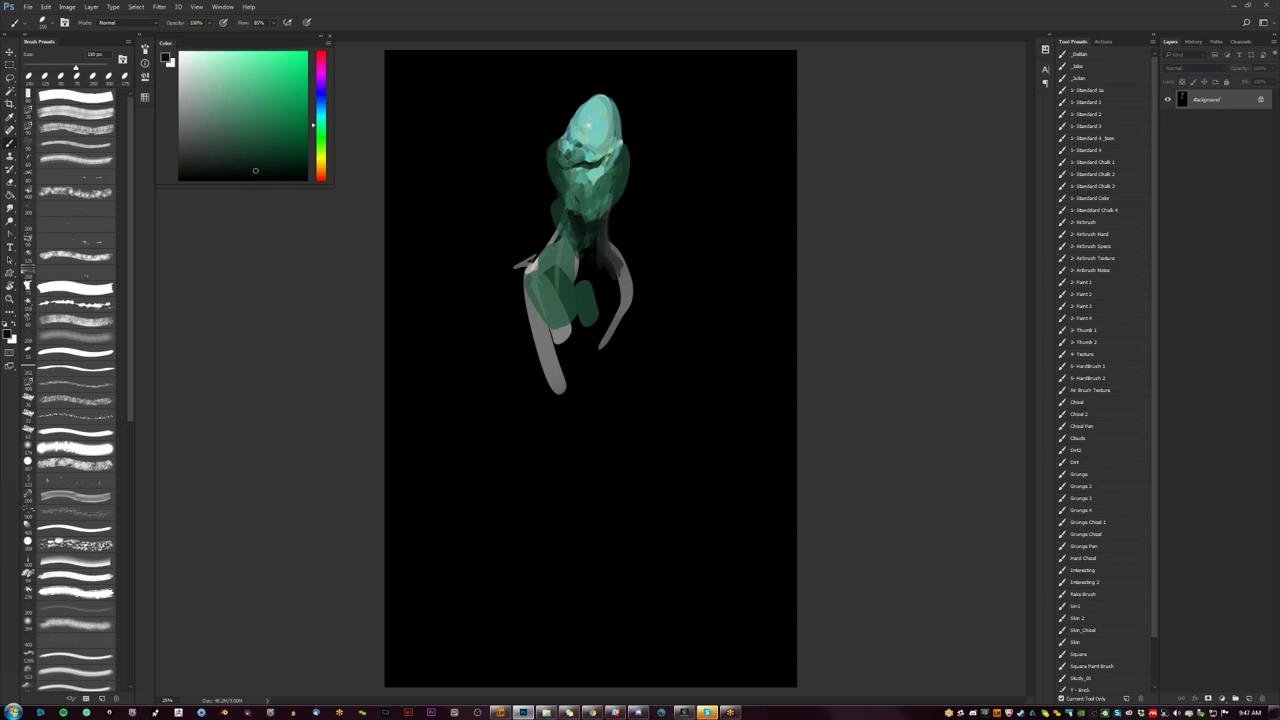
Step: Block in the chest and both shoulders with sampled dark and mid greens over the grey strokes
mouse_move(564, 228)
mouse_down()
mouse_move(572, 272)
mouse_move(522, 278)
mouse_move(517, 316)
mouse_move(535, 330)
mouse_up()
alt+click(545, 275)
alt+click(585, 305)
mouse_move(616, 284)
mouse_down()
mouse_move(636, 312)
mouse_move(618, 314)
mouse_move(577, 280)
mouse_move(596, 273)
mouse_move(581, 318)
mouse_move(612, 266)
mouse_up()
mouse_move(623, 300)
mouse_down()
mouse_move(629, 312)
mouse_move(598, 329)
mouse_up()
alt+click(566, 292)
drag(616, 272, 629, 331)
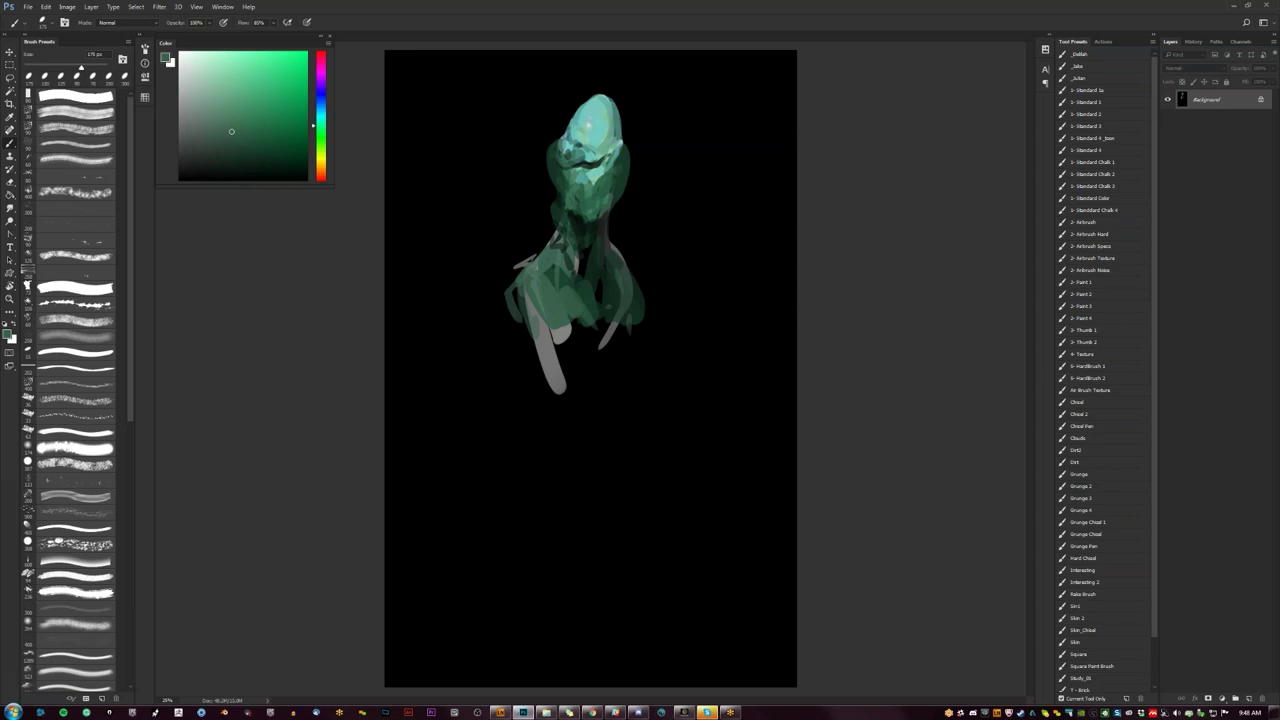
Step: Paint ragged dark green strokes below the chest and shoulders with a larger brush
alt+click(589, 229)
key(])
mouse_move(614, 329)
mouse_down()
mouse_move(570, 333)
mouse_move(603, 347)
mouse_move(550, 334)
mouse_move(579, 338)
mouse_move(593, 368)
mouse_move(637, 360)
mouse_move(556, 366)
mouse_move(566, 389)
mouse_move(508, 300)
mouse_move(512, 340)
mouse_move(505, 300)
mouse_move(501, 312)
mouse_move(516, 296)
mouse_move(508, 312)
mouse_up()
Step: Paint a light teal highlight on the near shoulder with colours sampled from the face and body
alt+click(566, 305)
alt+click(598, 335)
alt+click(530, 290)
alt+click(594, 174)
mouse_move(506, 325)
mouse_down()
mouse_move(523, 283)
mouse_move(532, 312)
mouse_up()
alt+click(540, 305)
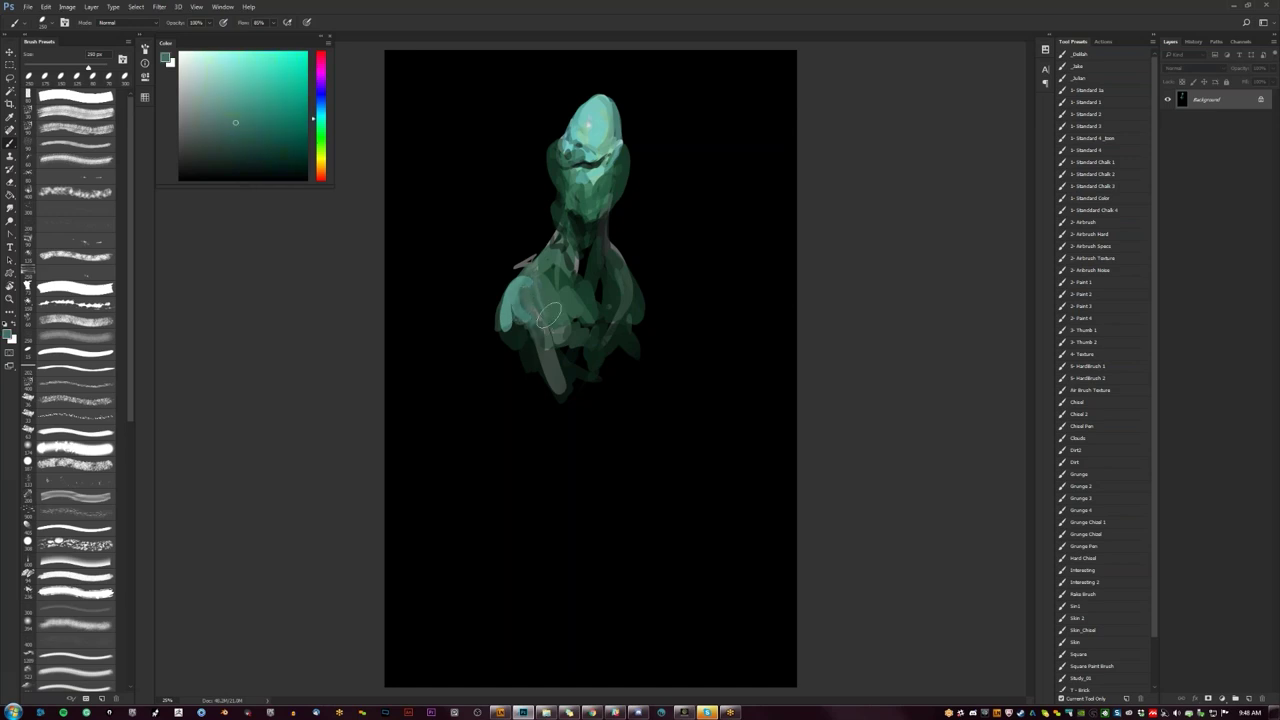
Step: Shade the near shoulder and carve its edge against the chest with sampled teal and black
alt+click(522, 300)
mouse_move(522, 322)
mouse_down()
mouse_move(506, 336)
mouse_move(531, 337)
mouse_move(508, 326)
mouse_move(514, 315)
mouse_move(505, 326)
mouse_move(520, 328)
mouse_up()
key(ctrl+z)
alt+click(526, 344)
alt+click(492, 332)
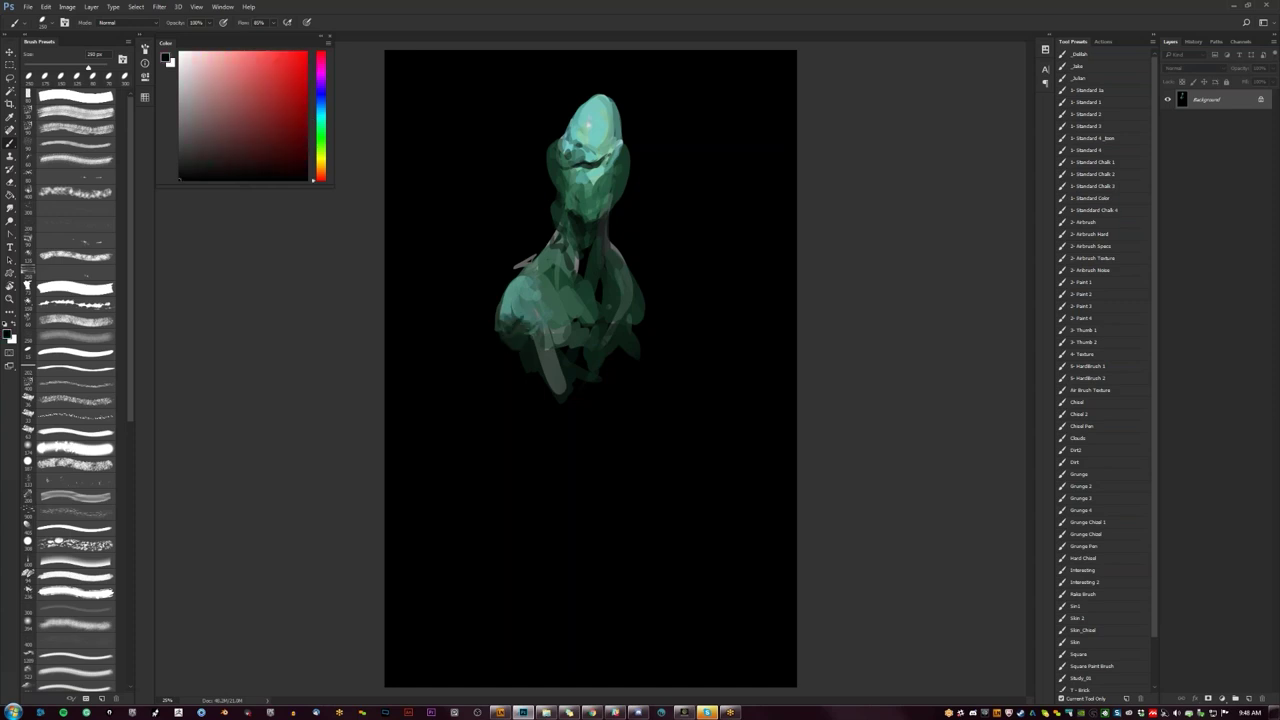
mouse_move(529, 319)
mouse_down()
mouse_move(553, 301)
mouse_move(538, 323)
mouse_move(545, 340)
mouse_up()
alt+click(525, 315)
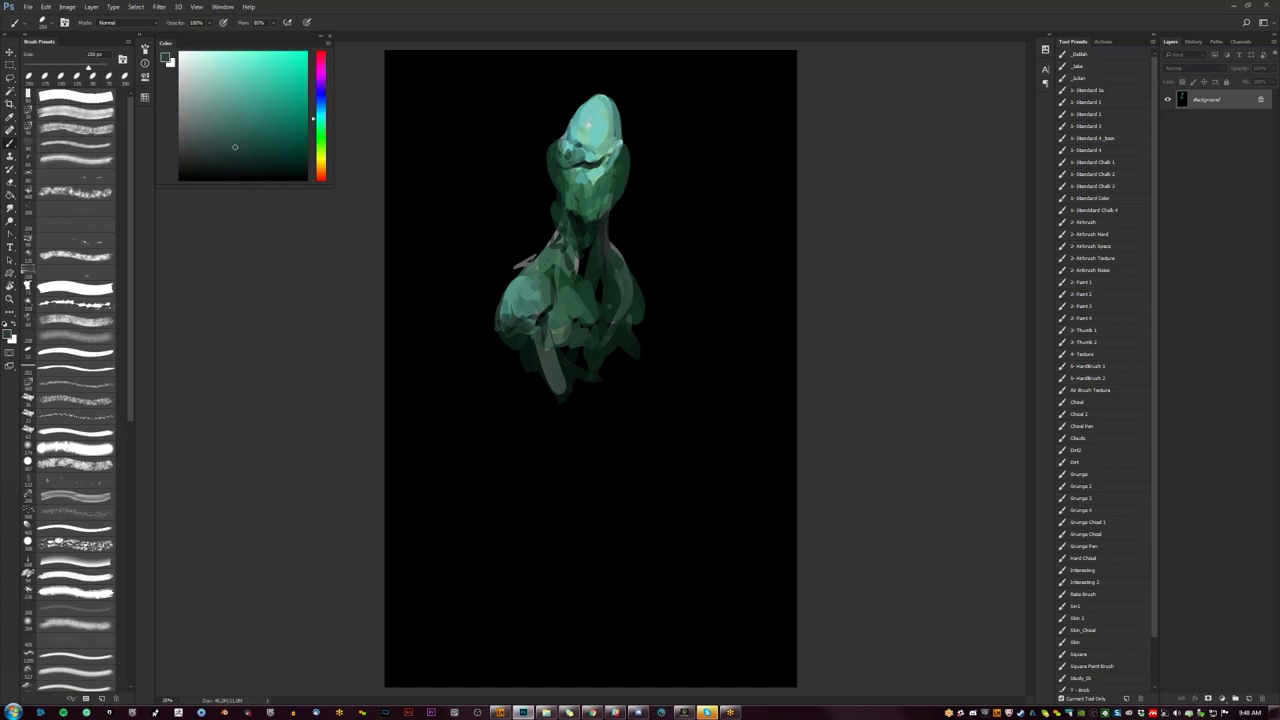
Step: Blend the lower edge of the near shoulder with sampled teal tones
alt+click(518, 298)
drag(507, 311, 515, 321)
drag(517, 329, 519, 334)
alt+click(506, 338)
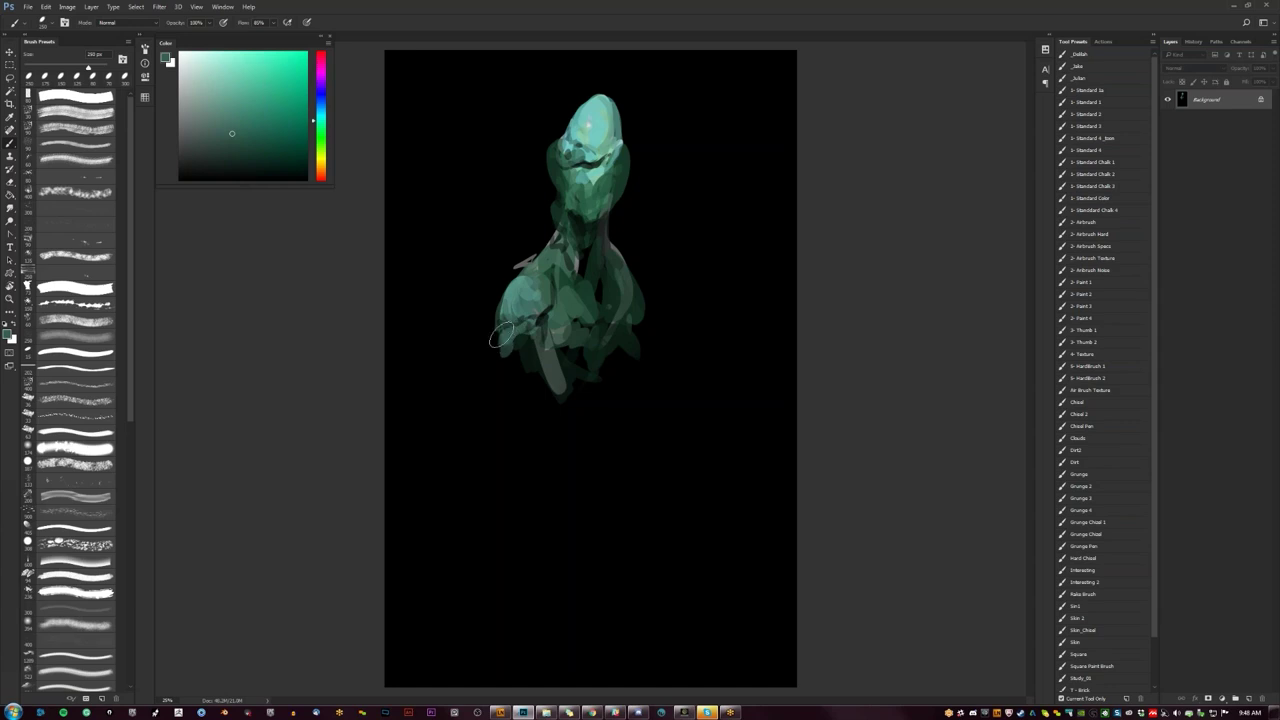
Step: Paint the near upper arm in muted green and separate it from the torso with dark strokes
mouse_move(500, 340)
mouse_down()
mouse_move(501, 379)
mouse_move(527, 362)
mouse_move(511, 392)
mouse_up()
alt+click(535, 334)
alt+click(514, 356)
alt+click(522, 402)
drag(539, 328, 531, 382)
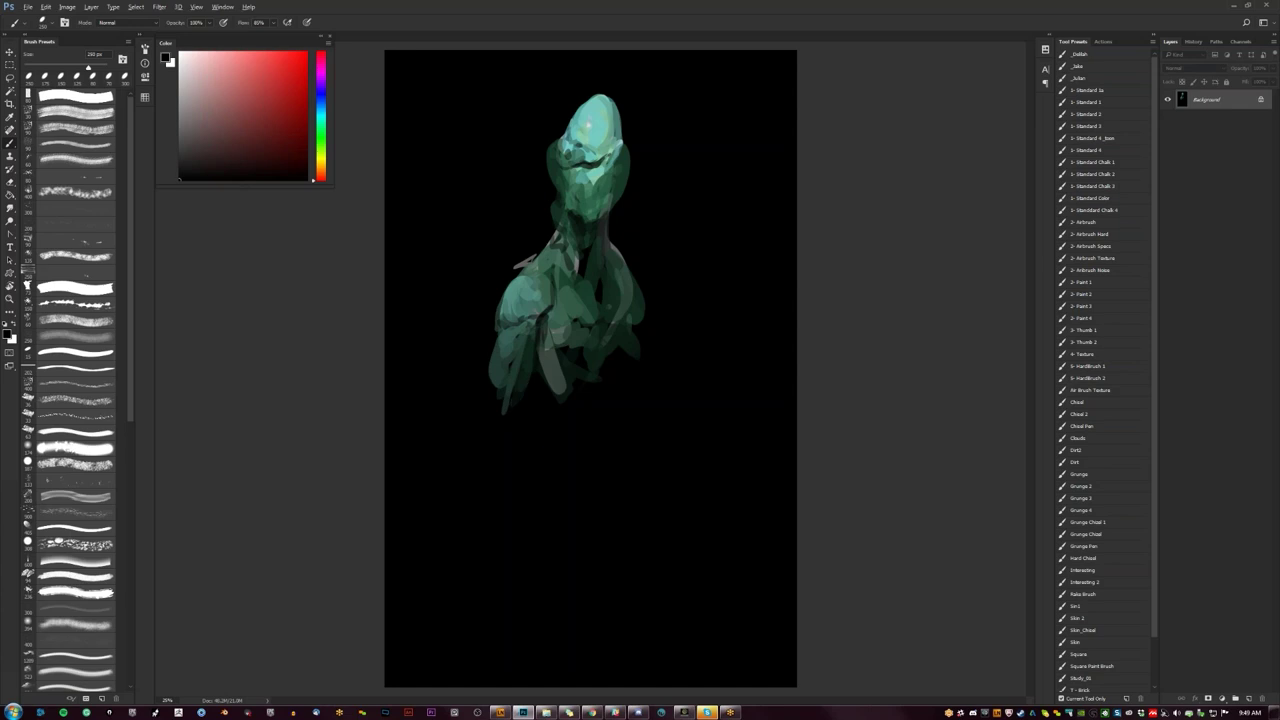
alt+click(511, 382)
alt+click(527, 362)
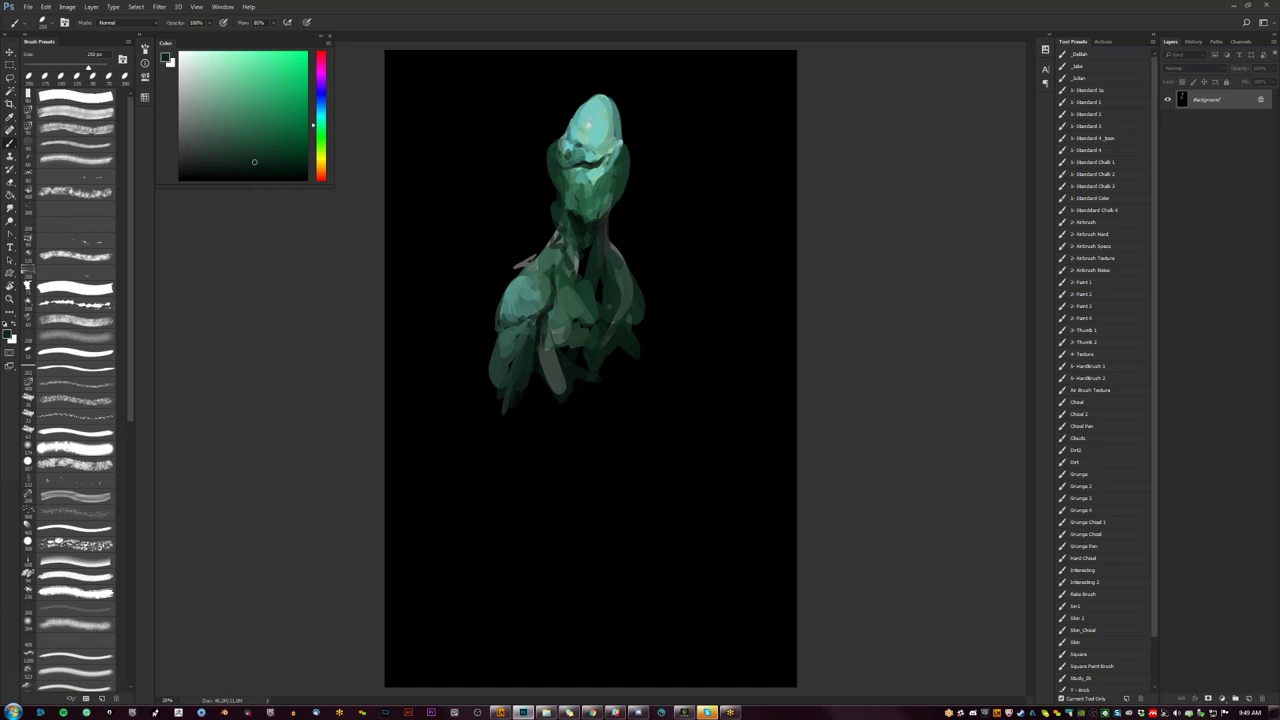
Step: Paint over the grey lines on the slope between neck and near shoulder with a smaller brush
alt+click(580, 215)
key(bracketleft)
key(bracketleft)
alt+click(540, 258)
mouse_move(535, 260)
mouse_down()
mouse_move(555, 235)
mouse_move(532, 269)
mouse_up()
key(d)
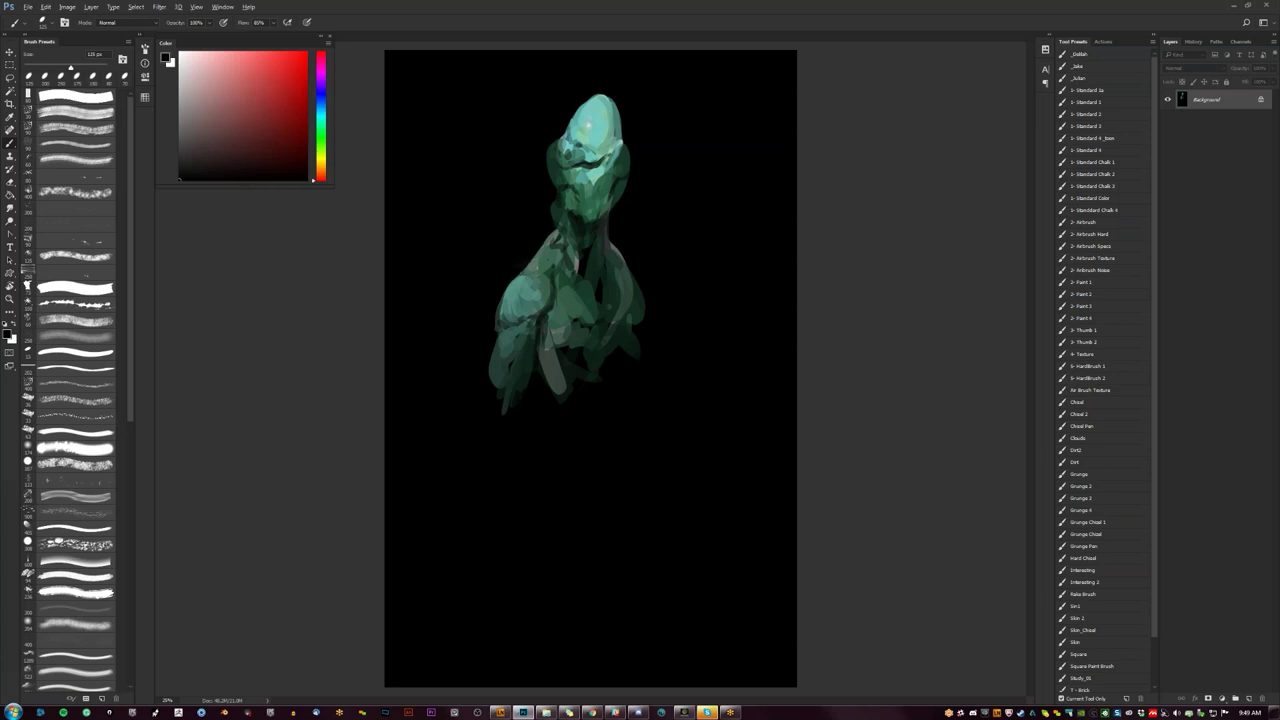
Step: Paint the near forearm in dark green sampled from the arm, tapering down past the waist
alt+click(521, 382)
drag(502, 384, 487, 436)
drag(494, 486, 492, 430)
Step: Fill the abdomen with dark green using a larger brush, covering the grey stroke below the chest
key(bracketright)
drag(557, 386, 549, 355)
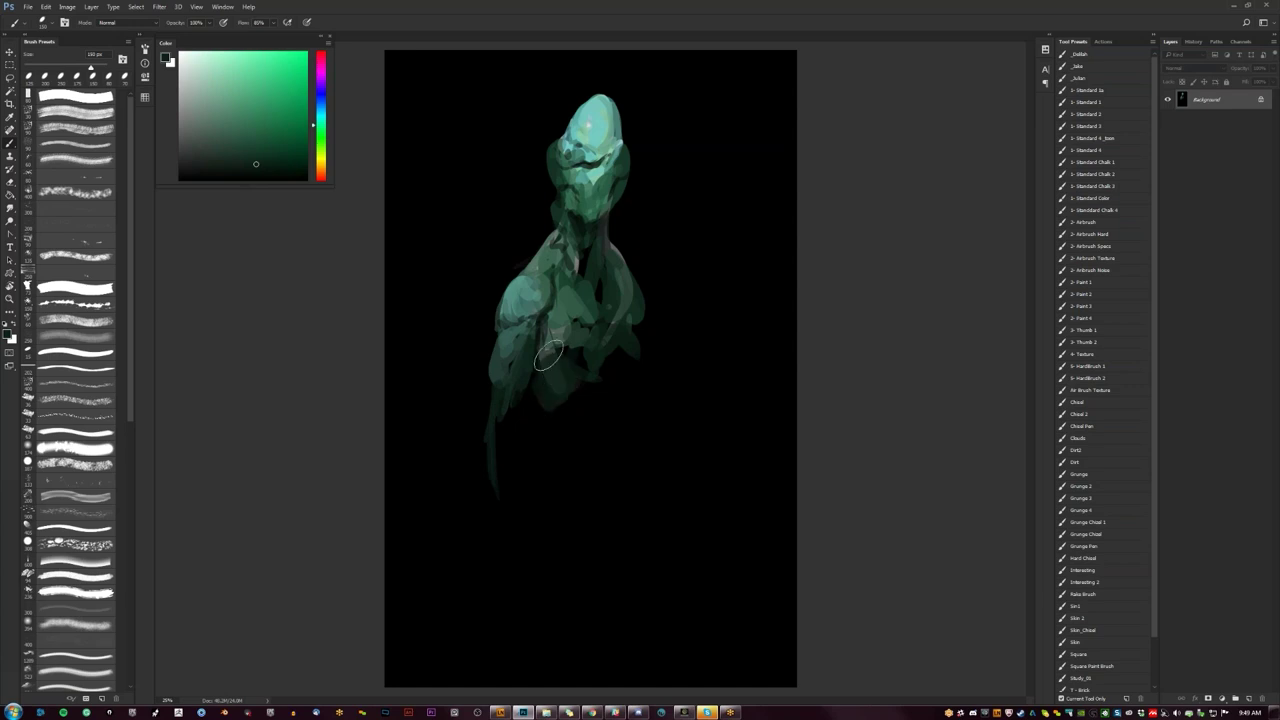
mouse_move(605, 394)
mouse_down()
mouse_move(606, 372)
mouse_move(602, 420)
mouse_move(589, 397)
mouse_move(556, 421)
mouse_move(543, 400)
mouse_move(549, 437)
mouse_move(563, 434)
mouse_move(540, 436)
mouse_move(566, 466)
mouse_move(580, 434)
mouse_move(595, 465)
mouse_move(609, 398)
mouse_up()
Step: Choose a dark saturated blue and paint the hips and upper leg below the abdomen
click(322, 109)
click(304, 147)
mouse_move(530, 414)
mouse_down()
mouse_move(543, 455)
mouse_move(586, 445)
mouse_move(606, 458)
mouse_move(530, 448)
mouse_move(597, 496)
mouse_move(610, 470)
mouse_move(610, 528)
mouse_up()
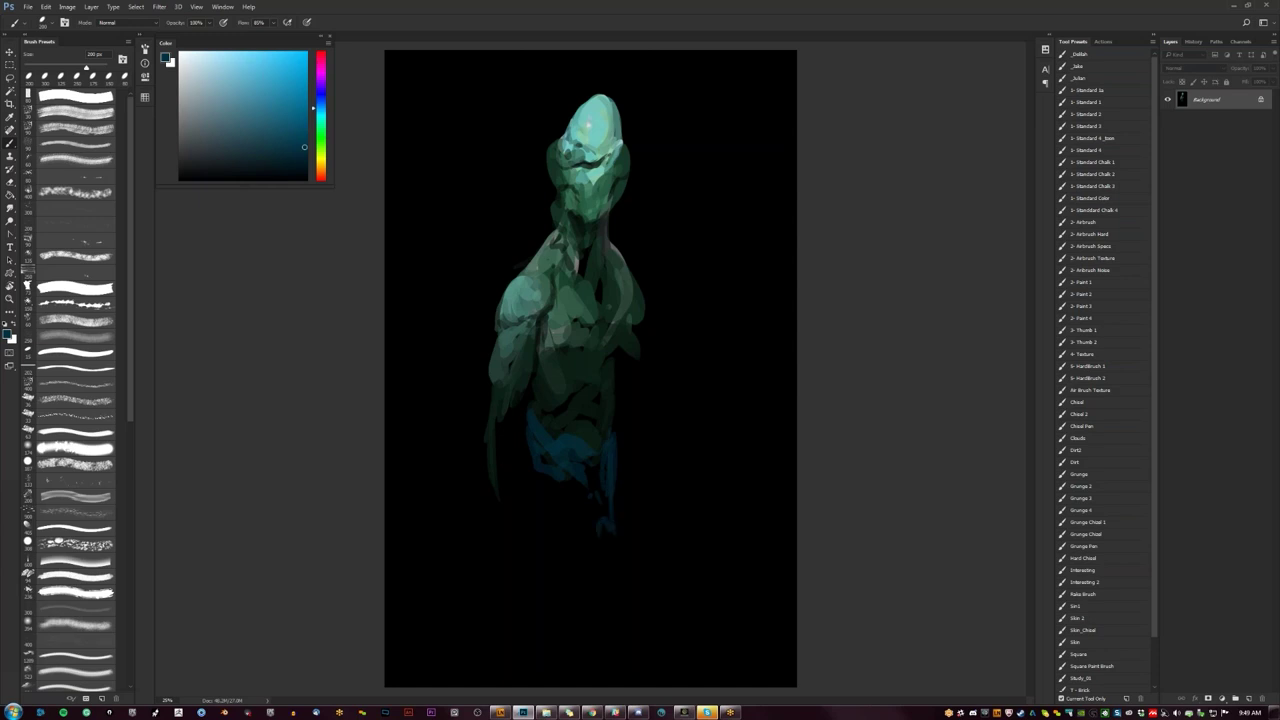
Step: Rework the brow and cheek on the near side of the face with sampled teals and greens, blending with the Smudge tool
alt+click(585, 140)
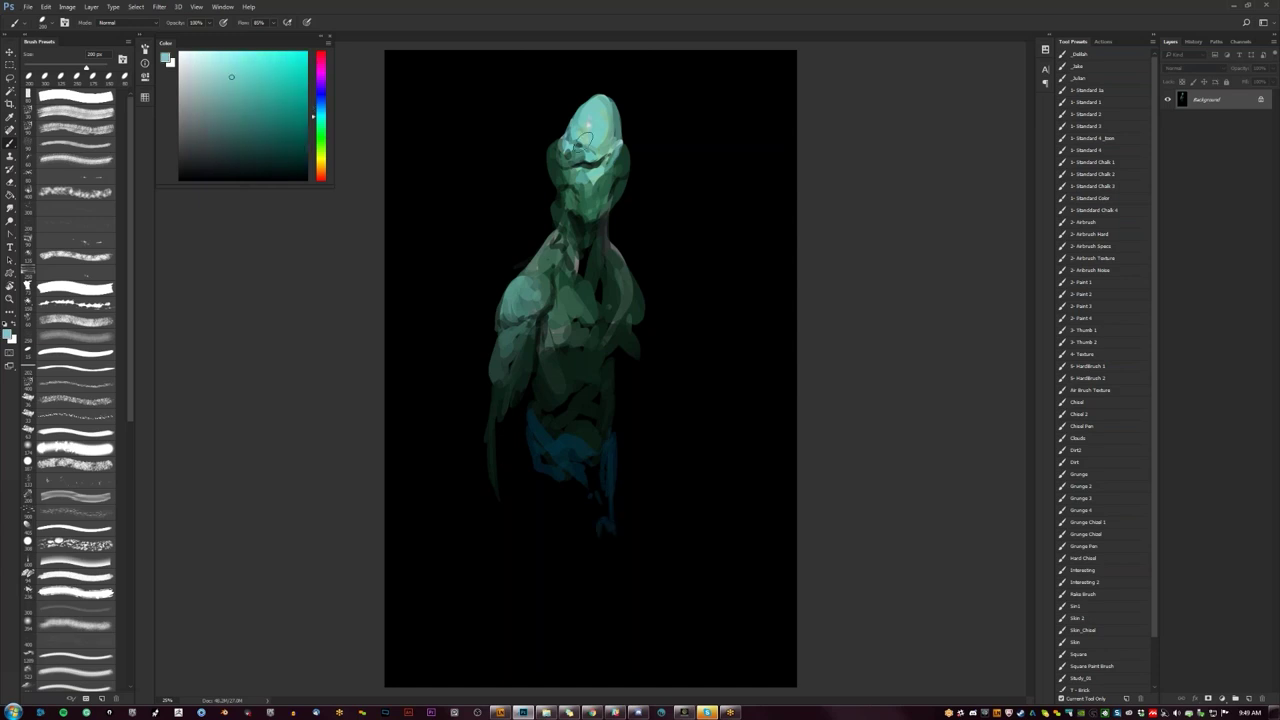
key(r)
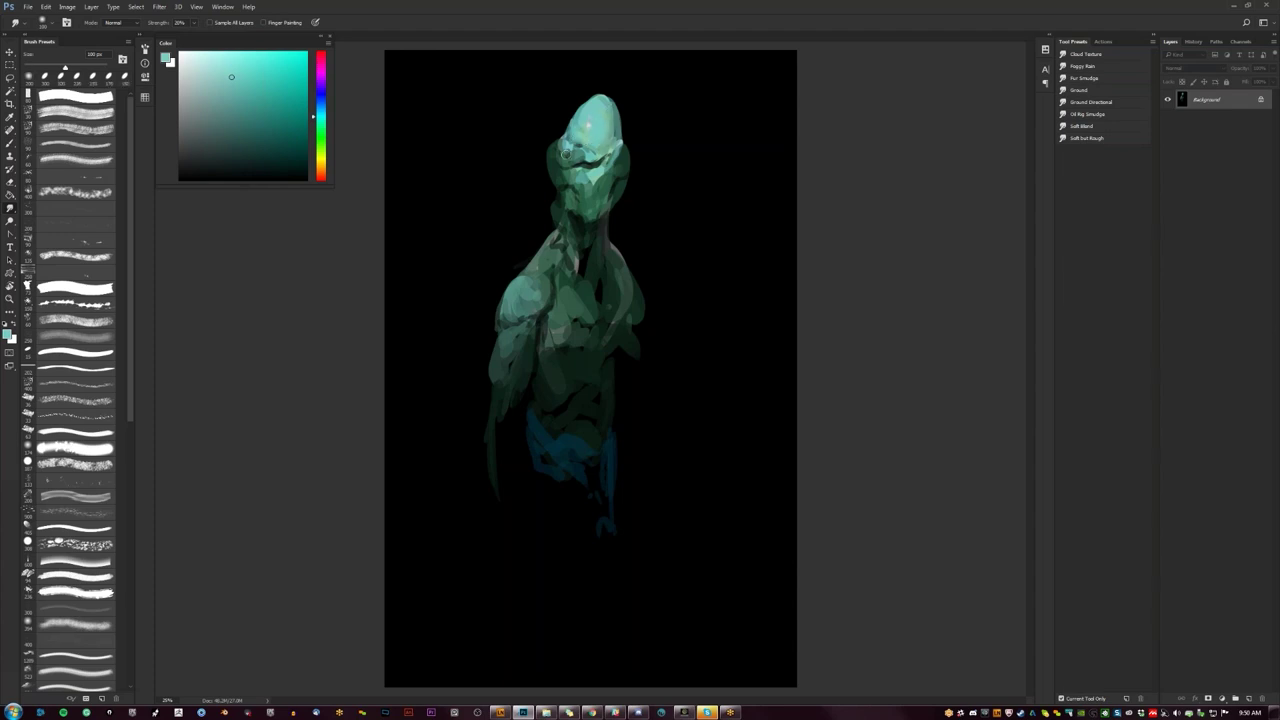
key(b)
alt+click(570, 146)
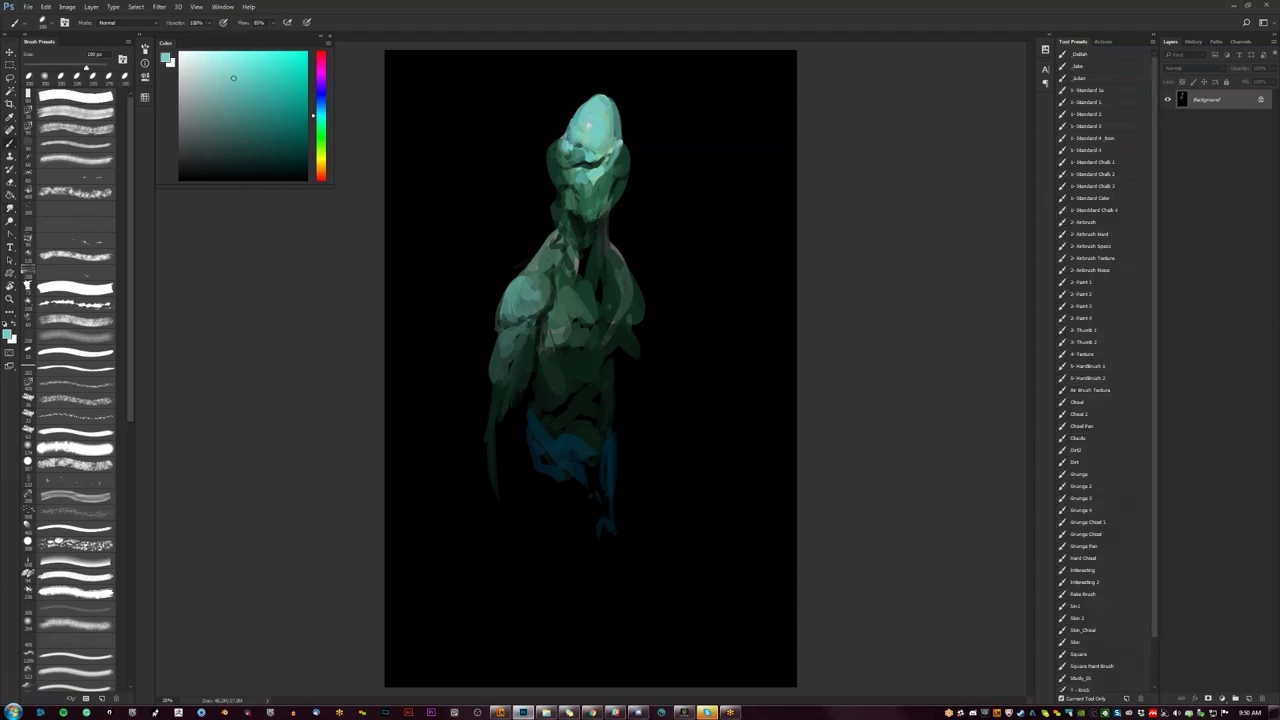
alt+click(563, 159)
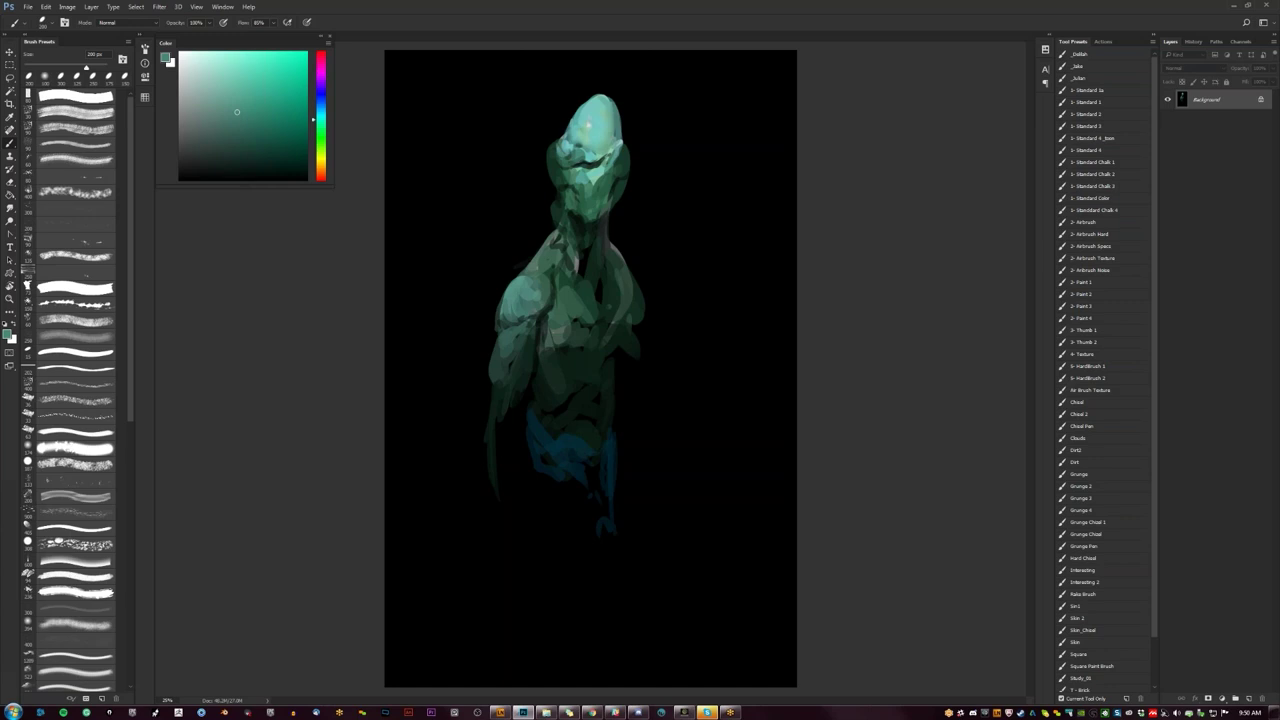
alt+click(572, 146)
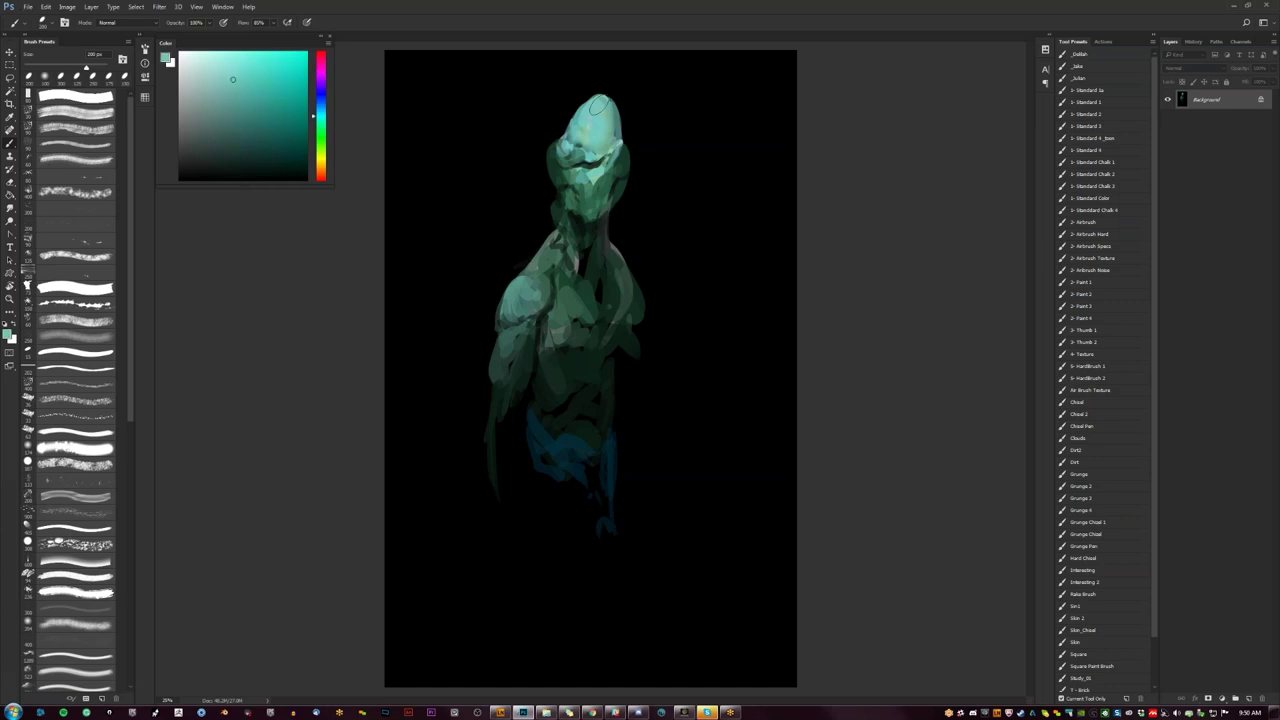
Step: Refine the far side of the face with a smaller brush in sampled greens and soften it with the Smudge tool
key(bracketleft)
key(bracketleft)
key(bracketleft)
key(bracketleft)
key(bracketright)
key(bracketright)
alt+click(609, 306)
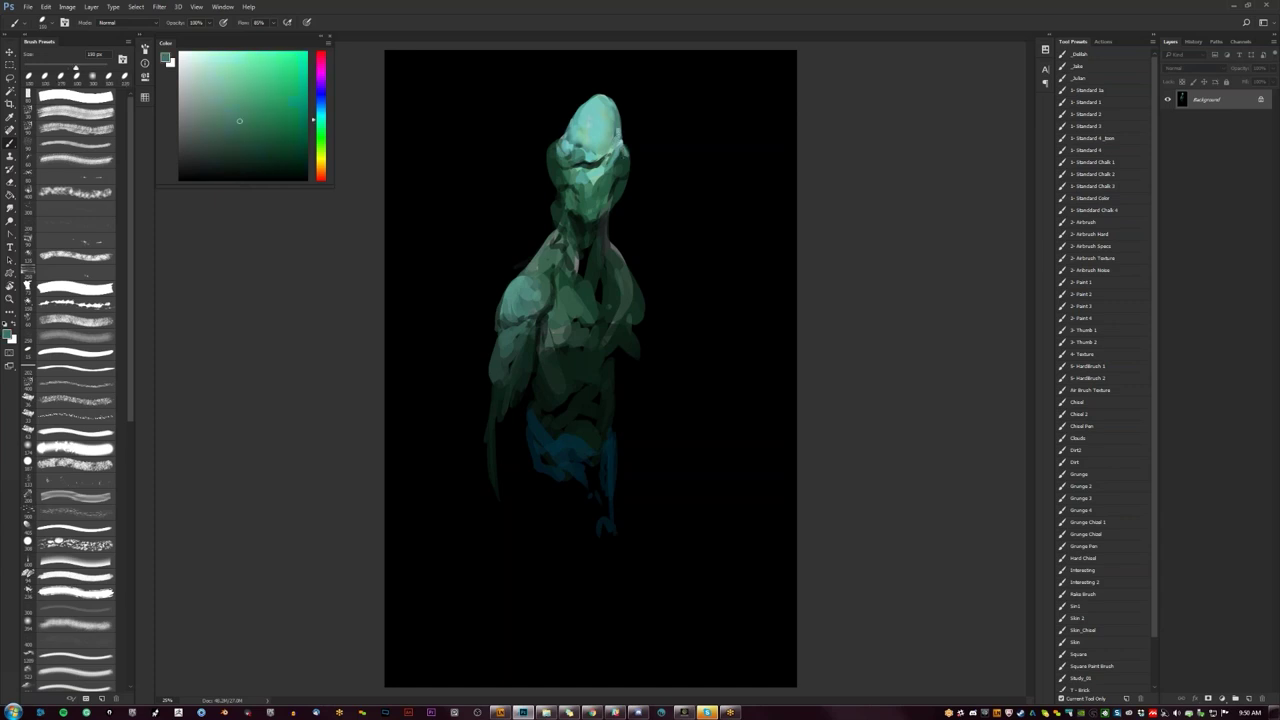
alt+click(621, 158)
click(622, 157)
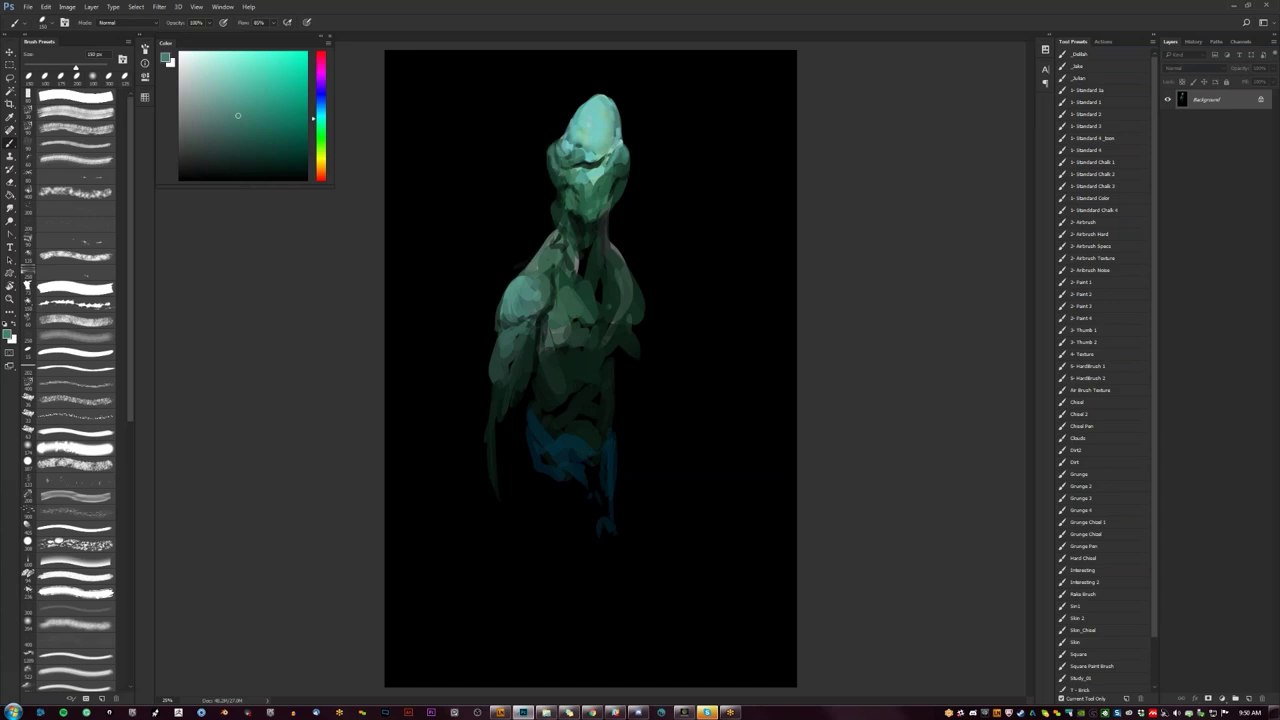
key(r)
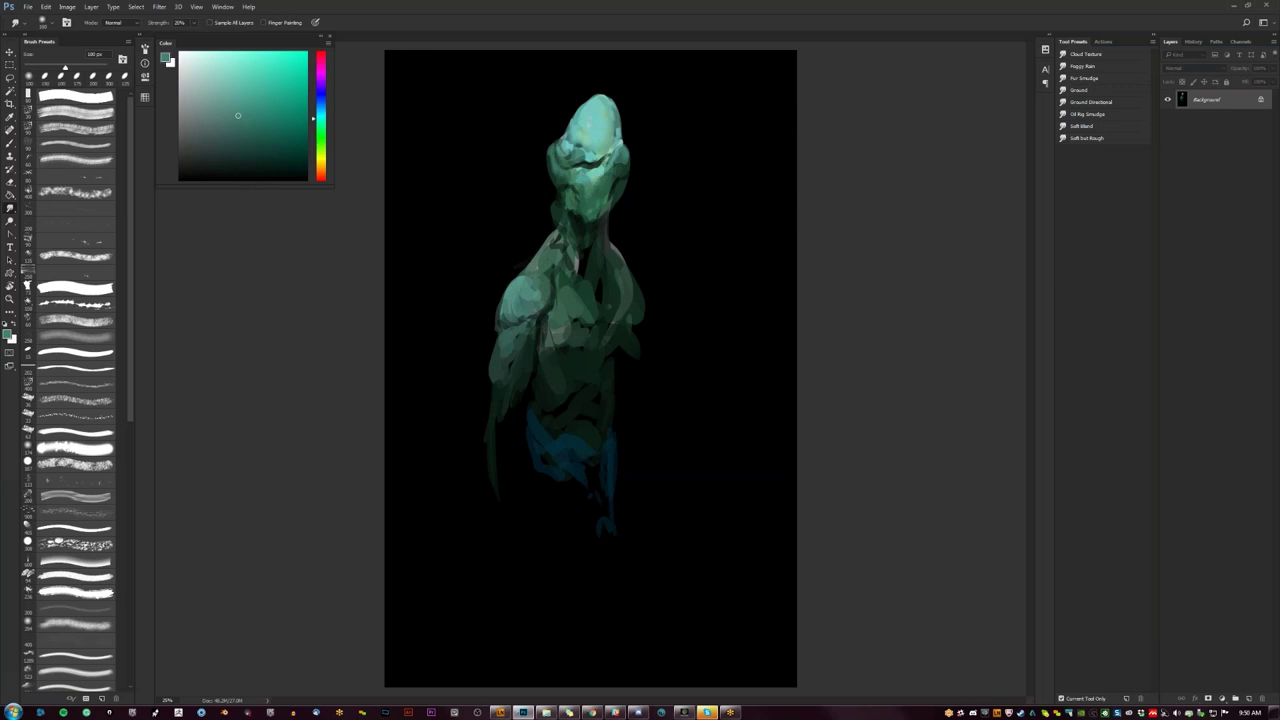
Step: Deepen the dark slit across the middle of the face with black
key(b)
key(d)
click(577, 165)
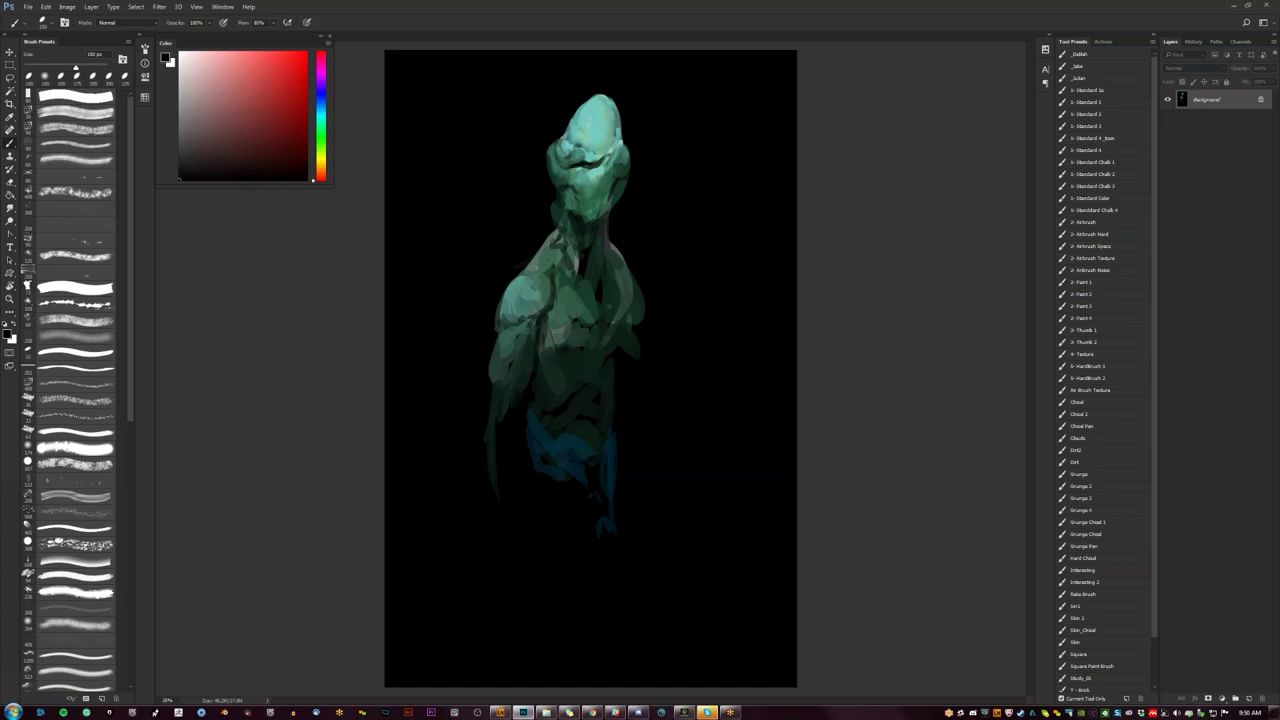
key([)
key([)
Step: Paint a long tapering spike and an upright curved horn on the near side of the head in dark green sampled from the cheek
alt+click(561, 169)
key(bracketright)
key(bracketright)
mouse_move(532, 160)
mouse_down()
mouse_move(515, 187)
mouse_move(452, 187)
mouse_move(490, 193)
mouse_move(428, 183)
mouse_up()
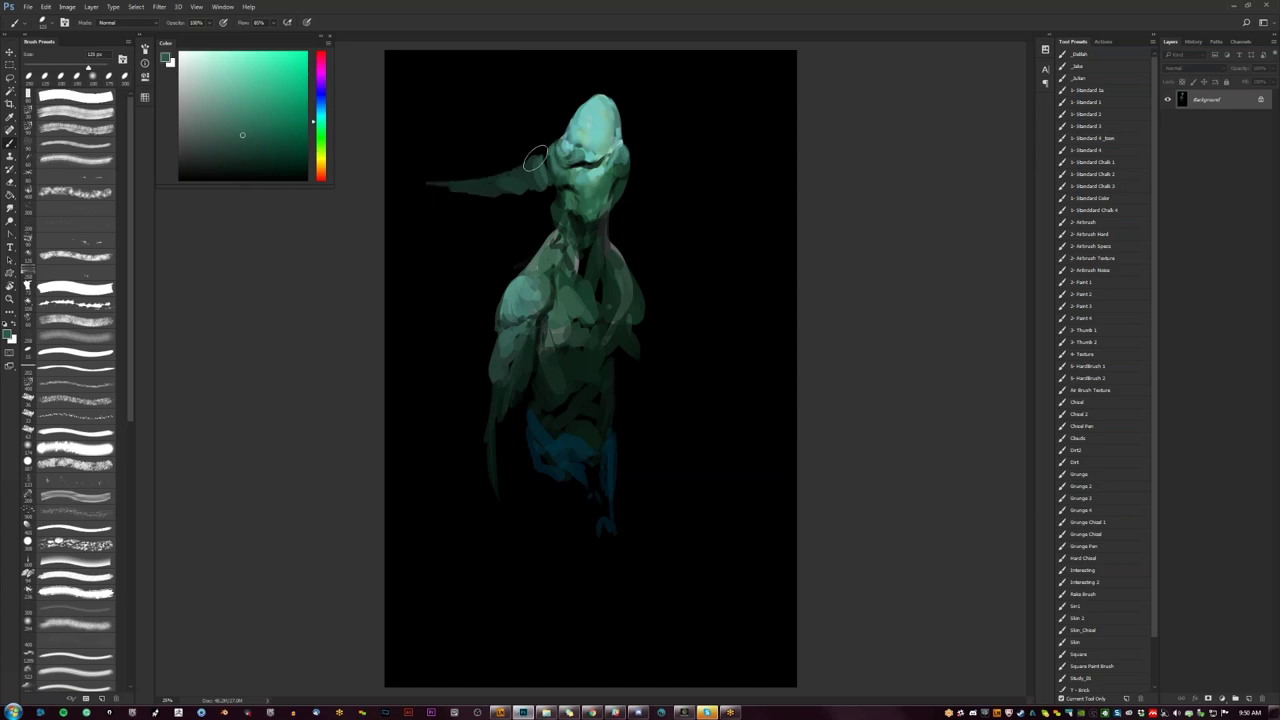
mouse_move(536, 170)
mouse_down()
mouse_move(538, 124)
mouse_move(550, 112)
mouse_move(545, 138)
mouse_move(571, 86)
mouse_move(546, 126)
mouse_move(560, 86)
mouse_move(582, 66)
mouse_move(570, 104)
mouse_up()
Step: Paint a small horn and a lumpy spike on the far side in darker green, and extend the near spike to the canvas edge
alt+click(630, 170)
mouse_move(642, 156)
mouse_down()
mouse_move(643, 200)
mouse_move(625, 203)
mouse_move(635, 209)
mouse_move(646, 181)
mouse_move(647, 210)
mouse_move(628, 218)
mouse_move(636, 233)
mouse_move(674, 190)
mouse_move(671, 224)
mouse_move(766, 241)
mouse_move(740, 230)
mouse_move(805, 220)
mouse_up()
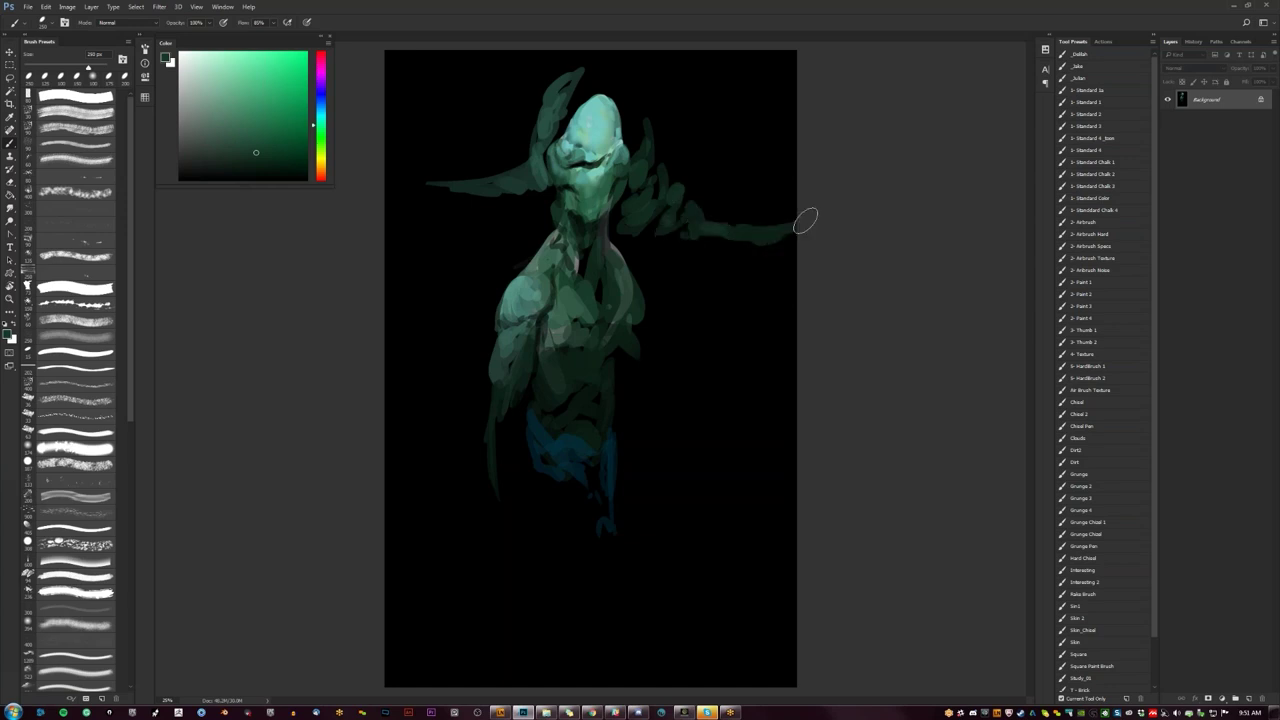
mouse_move(533, 203)
mouse_down()
mouse_move(497, 212)
mouse_move(440, 175)
mouse_move(427, 186)
mouse_move(387, 150)
mouse_move(444, 183)
mouse_move(431, 196)
mouse_move(536, 216)
mouse_up()
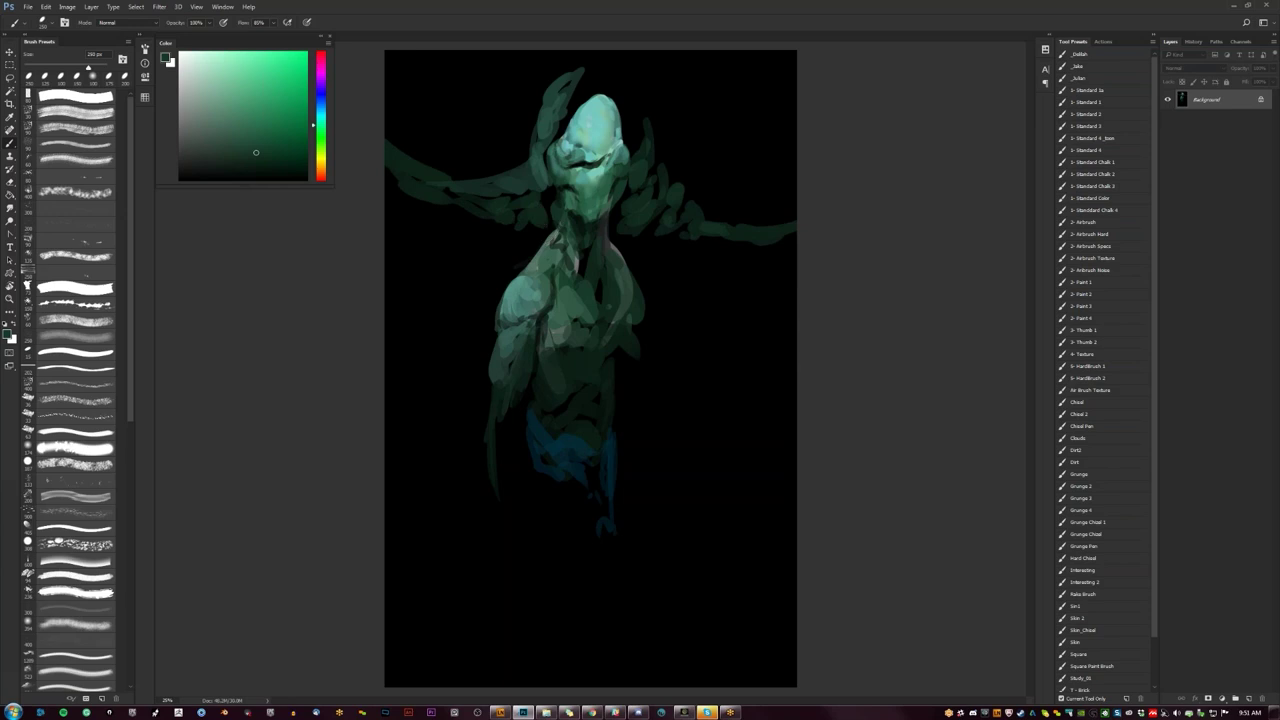
Step: Flip the canvas horizontally, trim the top of the head with black and sharpen the dark slit in the face
key(ctrl+shift+h)
alt+click(592, 180)
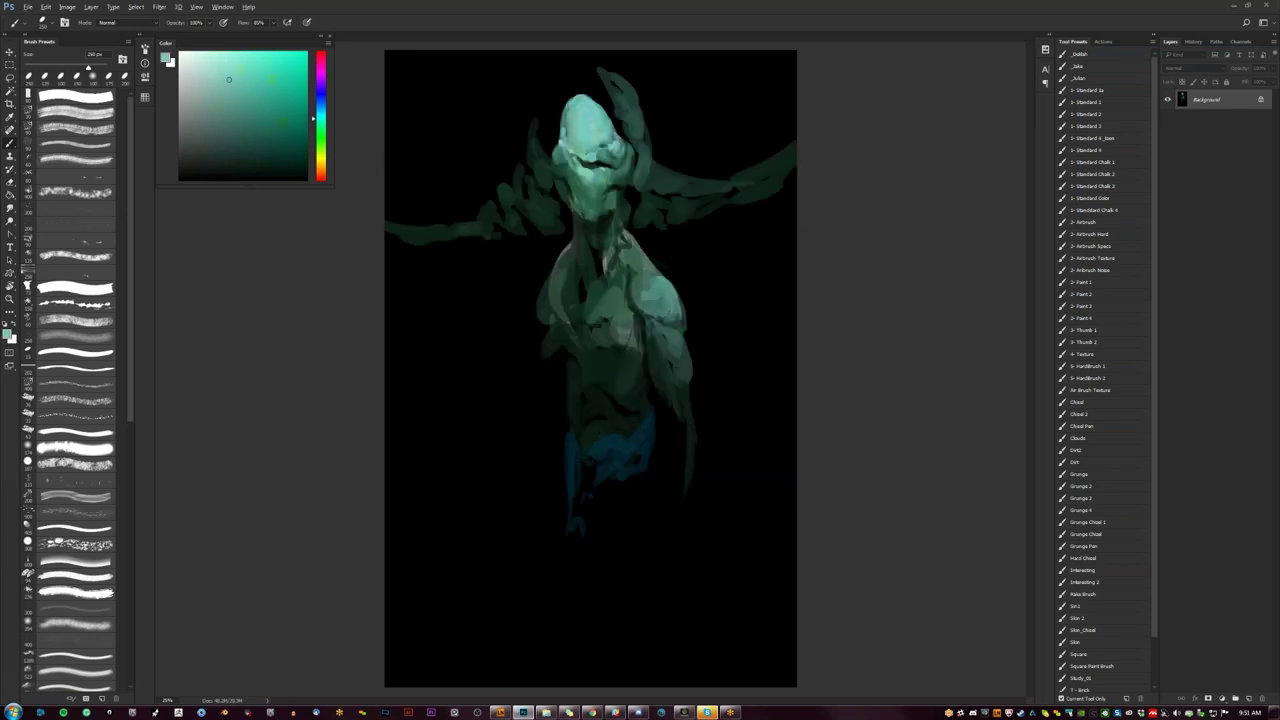
key(d)
mouse_move(587, 92)
mouse_down()
mouse_move(572, 100)
mouse_move(596, 98)
mouse_up()
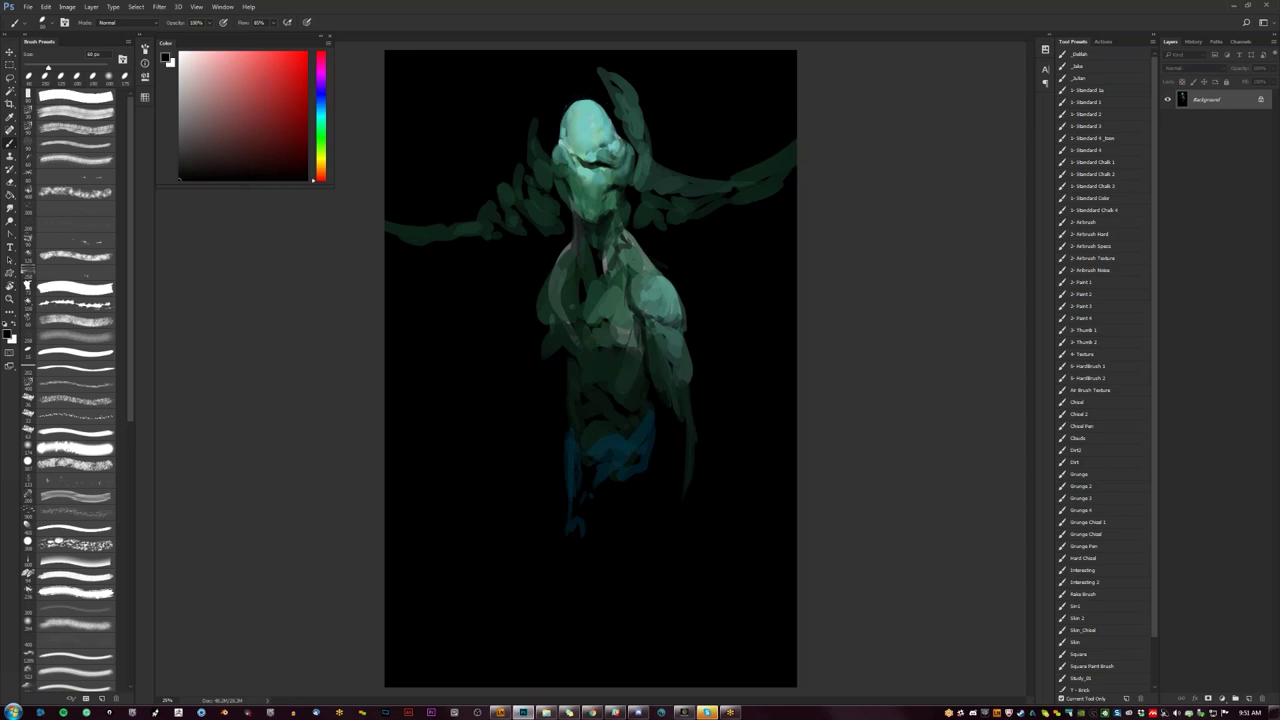
alt+click(588, 152)
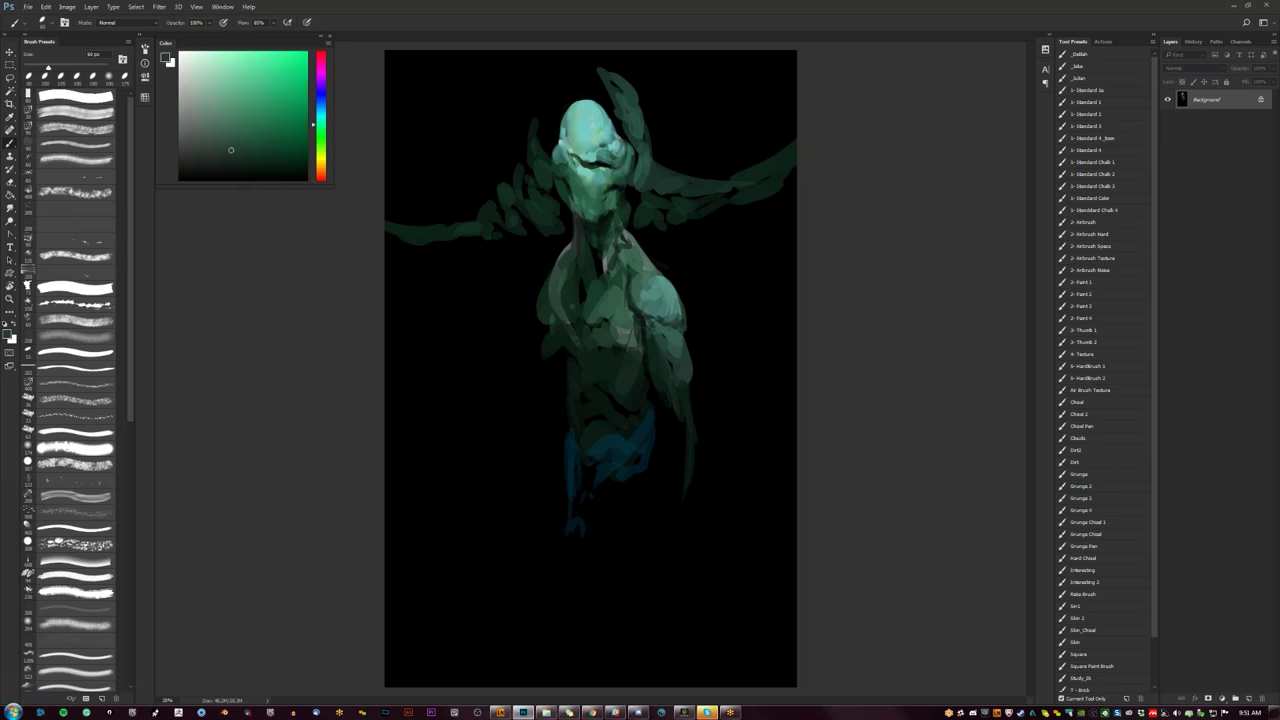
key(d)
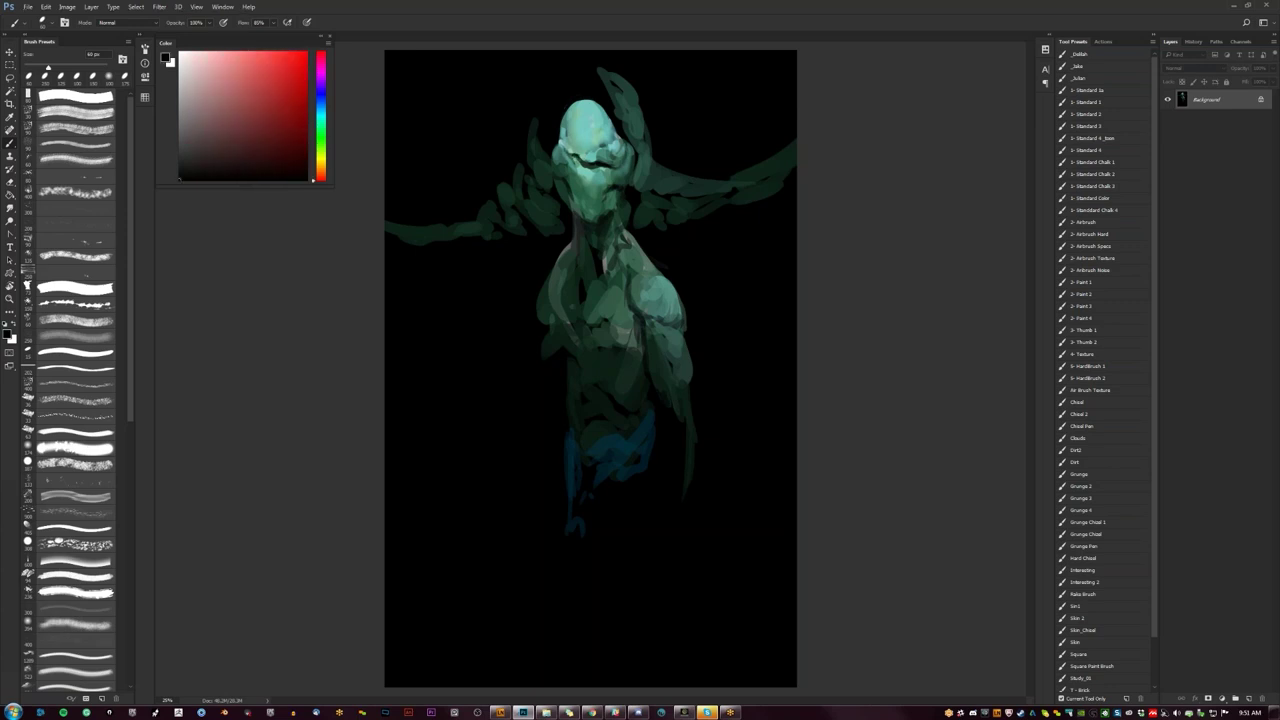
Step: Lighten the jaw edge with light teal sampled from the forehead and flip the canvas back
alt+click(590, 140)
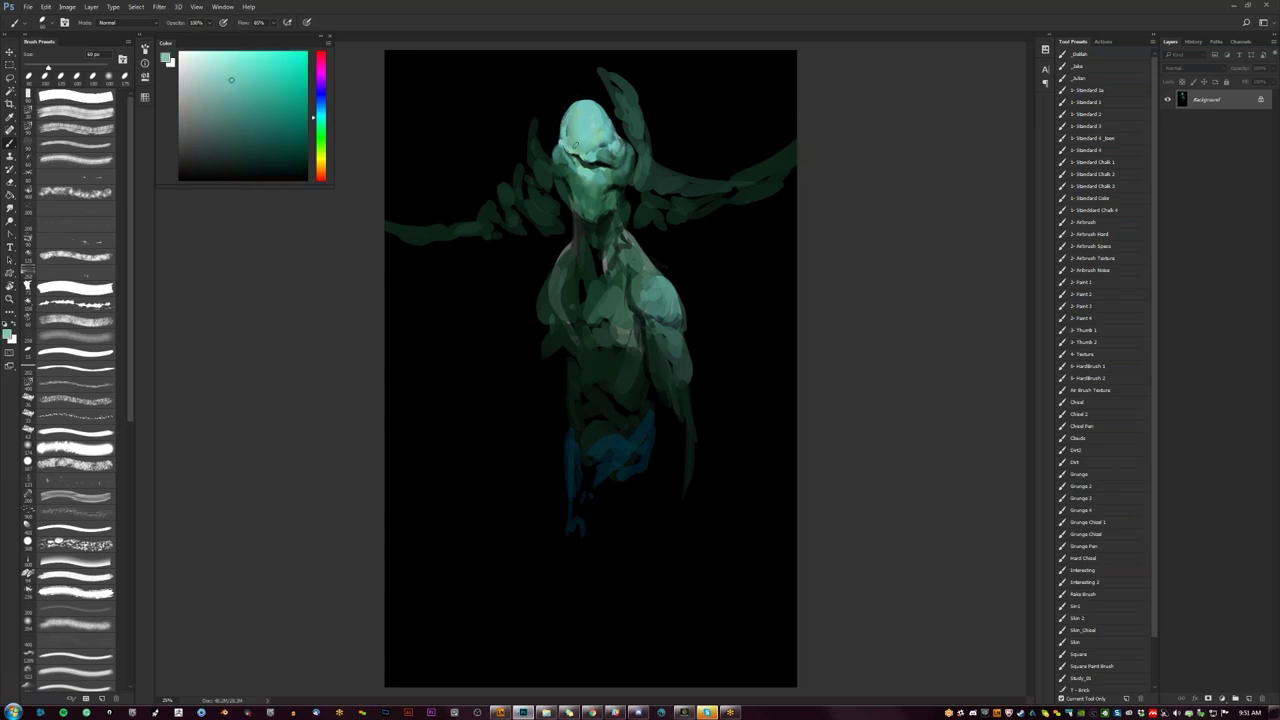
key(bracketright)
key(bracketright)
drag(566, 168, 578, 198)
key(ctrl+shift+h)
Step: Highlight the tip of the upright horn in light teal with a larger brush, and choose a lighter teal
key(bracketleft)
key(bracketright)
key(bracketright)
key(bracketright)
key(bracketright)
key(bracketright)
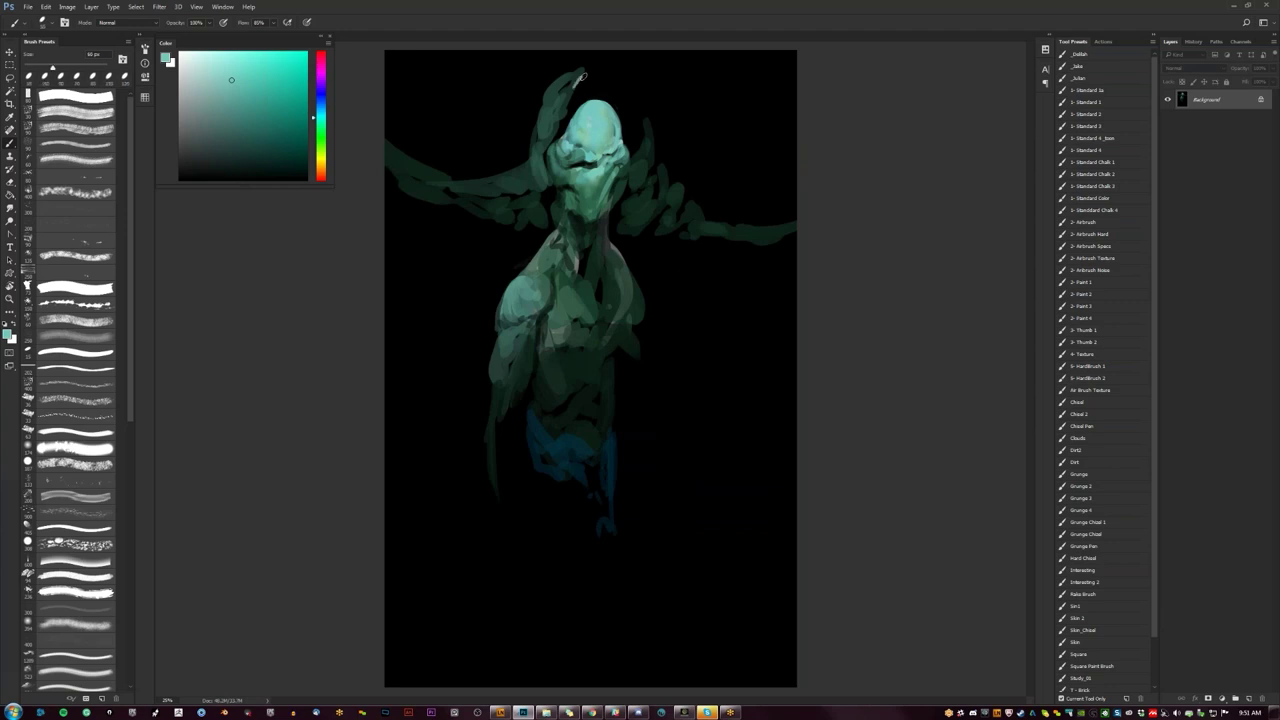
drag(580, 74, 561, 100)
click(228, 69)
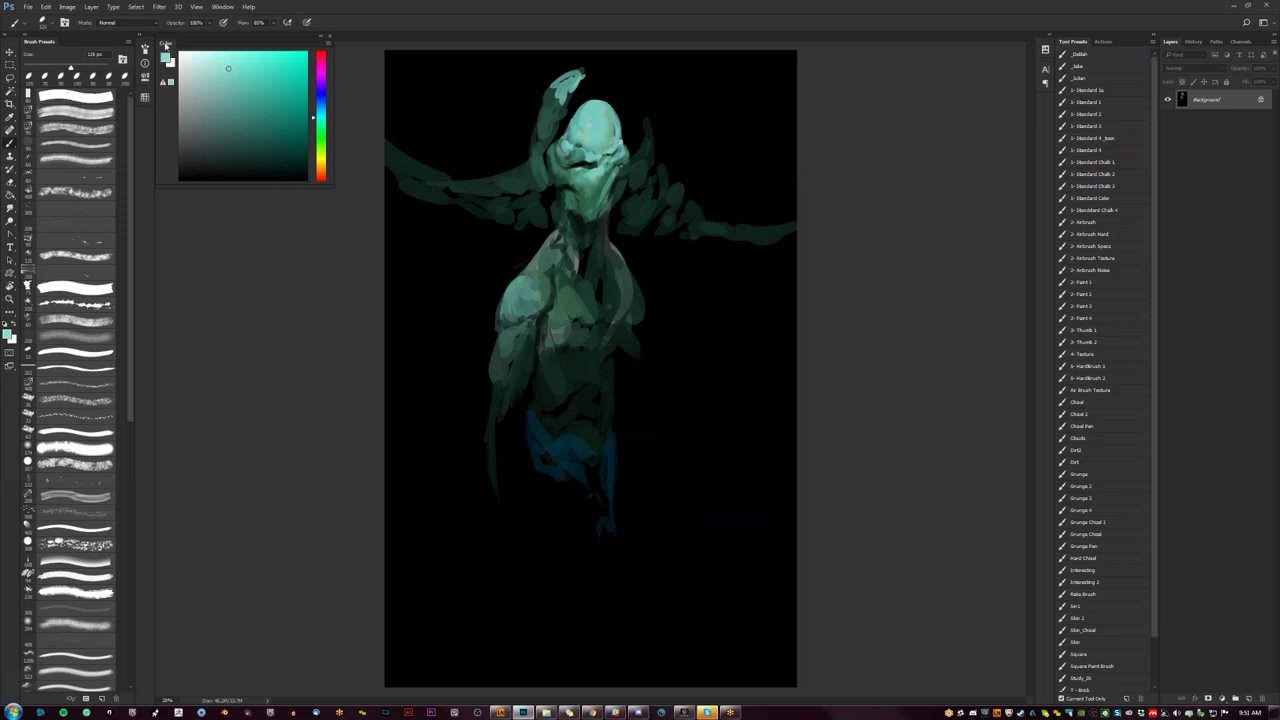
Step: Switch to full-screen view with the interface hidden and only the Color panel shown
key(Tab)
key(f)
key(f)
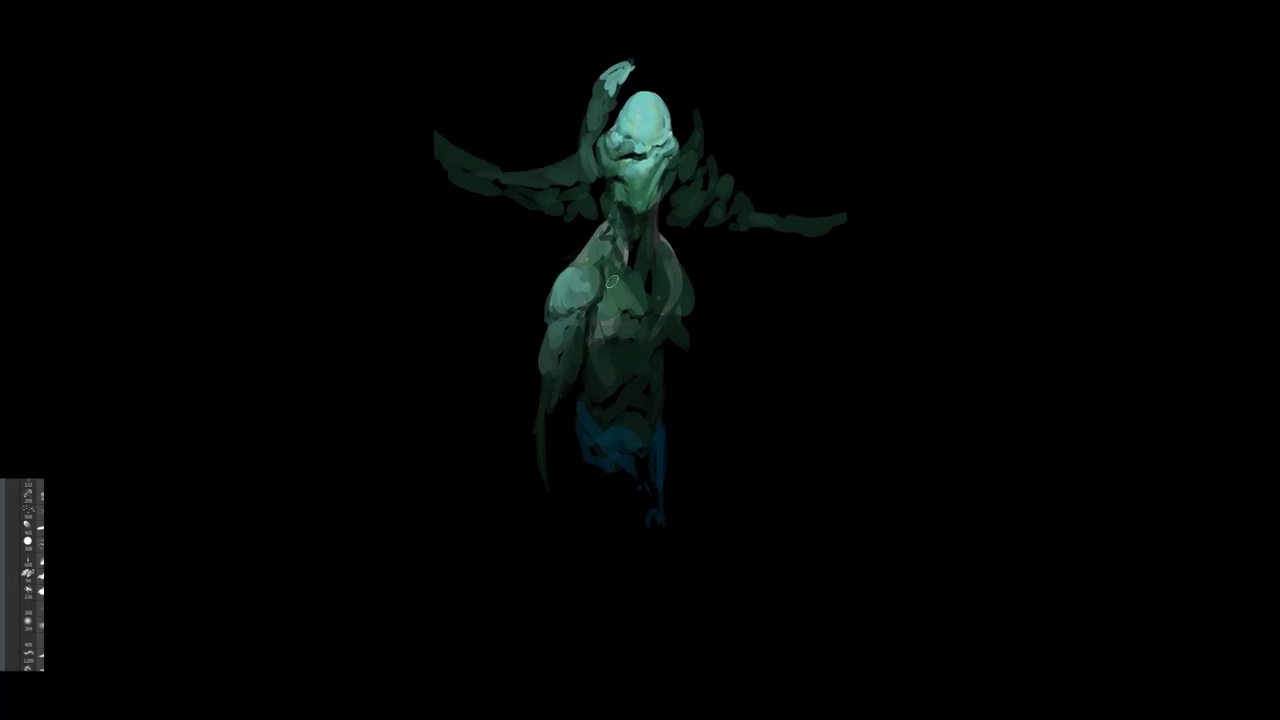
key(F6)
key(F6)
key(F6)
Step: Paint light teal and green highlights down the upright horn and along the near spike beside the head
mouse_move(863, 90)
mouse_down()
mouse_move(883, 68)
mouse_move(847, 92)
mouse_up()
drag(600, 82, 608, 99)
drag(943, 148, 941, 156)
mouse_move(610, 100)
mouse_down()
mouse_move(570, 167)
mouse_move(542, 178)
mouse_move(568, 182)
mouse_move(543, 176)
mouse_move(580, 167)
mouse_move(579, 180)
mouse_move(546, 192)
mouse_move(502, 176)
mouse_move(556, 172)
mouse_move(540, 174)
mouse_up()
click(849, 118)
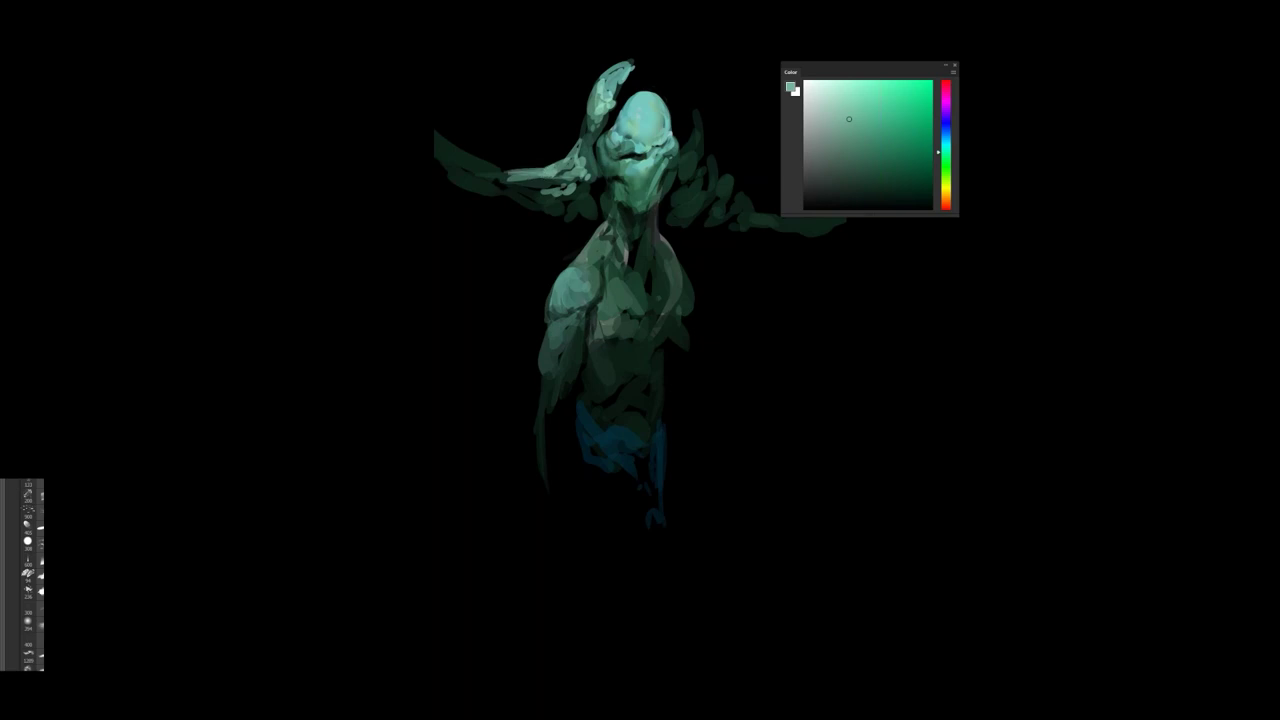
Step: Highlight the small horn and knobs on the far side of the head in sampled teal, undoing the last stroke
alt+click(672, 125)
mouse_move(688, 154)
mouse_down()
mouse_move(698, 112)
mouse_move(716, 168)
mouse_move(705, 161)
mouse_move(694, 190)
mouse_up()
key(ctrl+z)
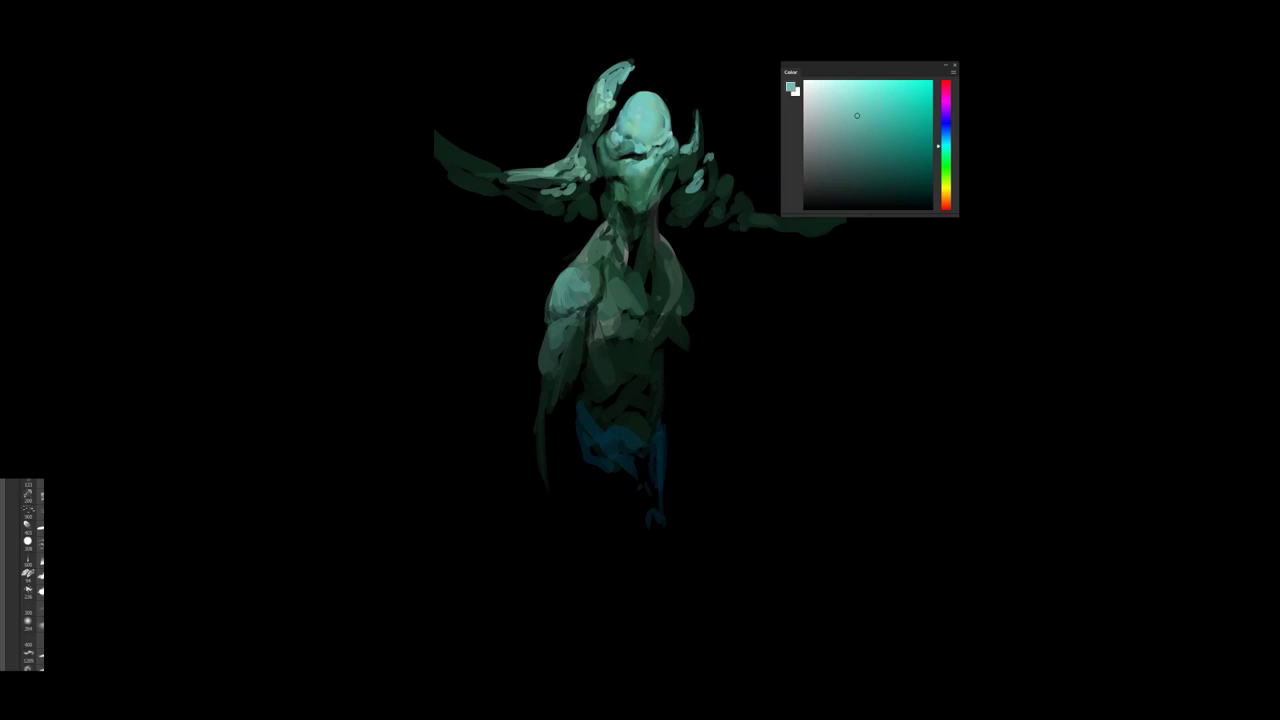
Step: Cycle the screen modes back to full screen and place the Color panel clear of the far spike
key(f)
key(f)
key(f)
key(f)
key(f)
key(f)
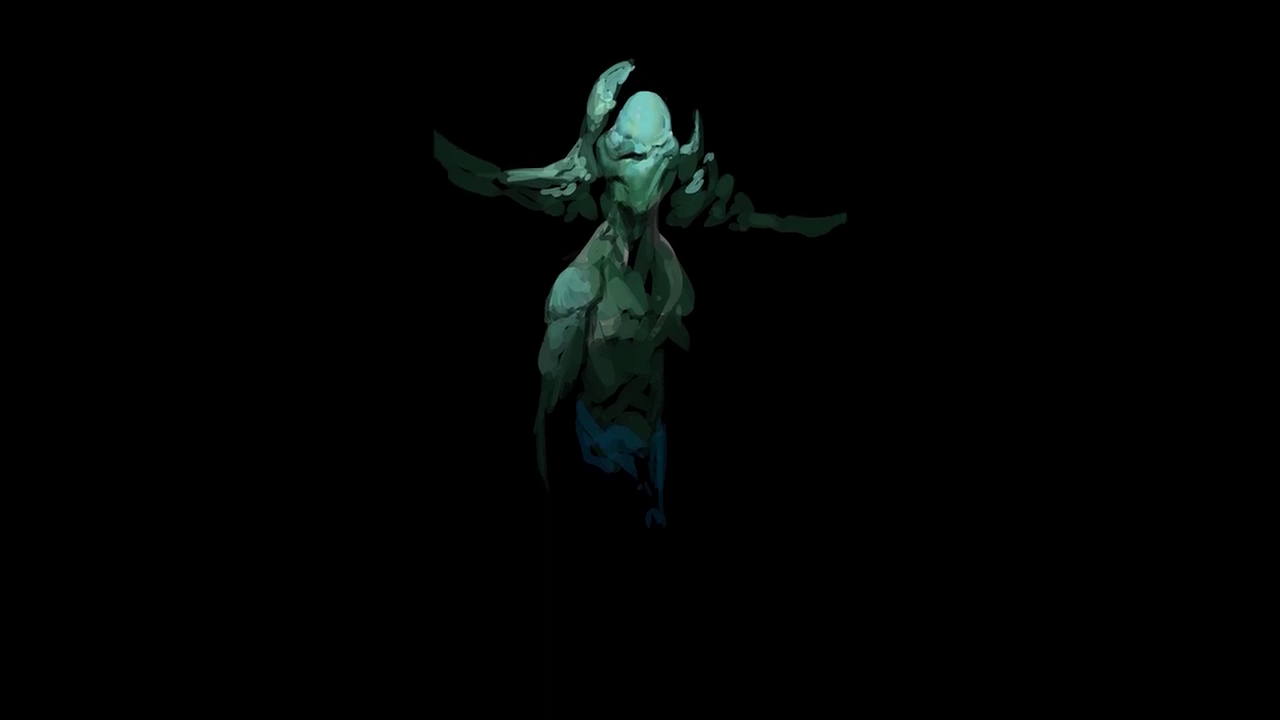
key(F6)
drag(900, 63, 984, 64)
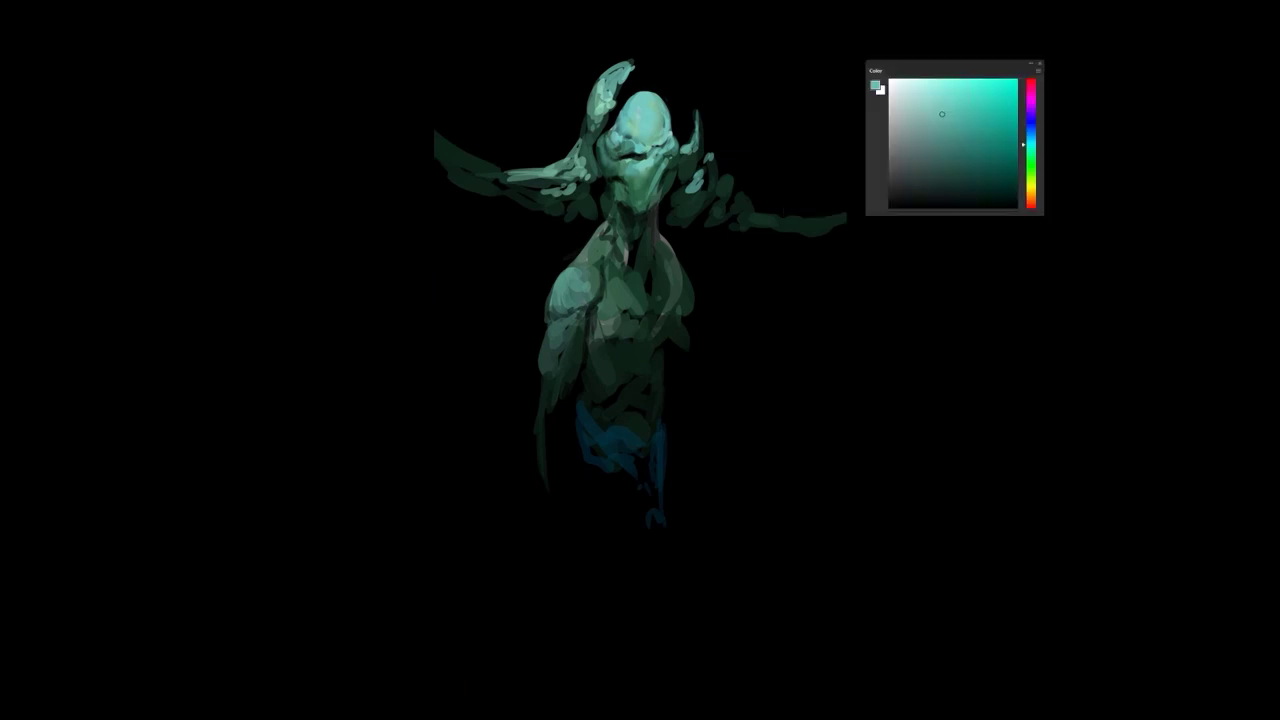
Step: Highlight the upper edge of the far spike in teal, using a darker teal toward its tip
drag(736, 197, 754, 209)
click(972, 134)
drag(776, 216, 822, 218)
Step: Shade the underside of the near spike in dark teal and shape the collar beneath the jaw with black and sampled dark greens
alt+click(792, 218)
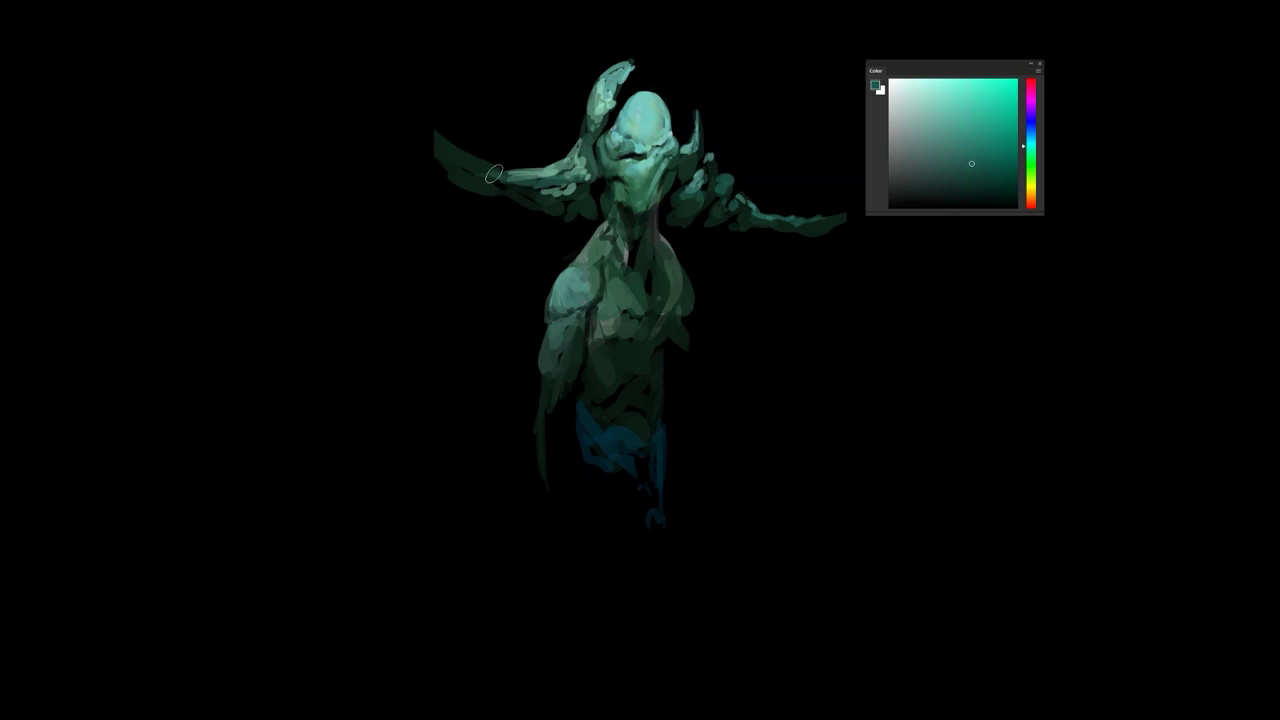
mouse_move(530, 204)
mouse_down()
mouse_move(586, 200)
mouse_move(566, 214)
mouse_up()
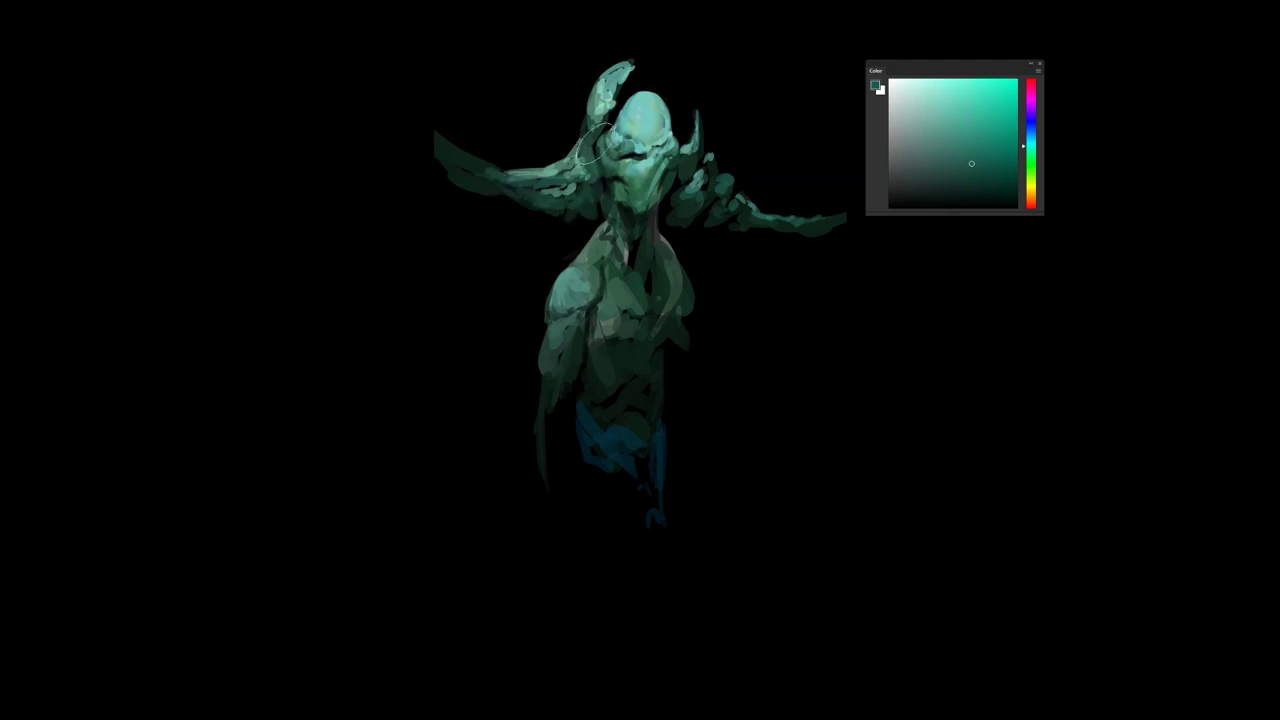
key(d)
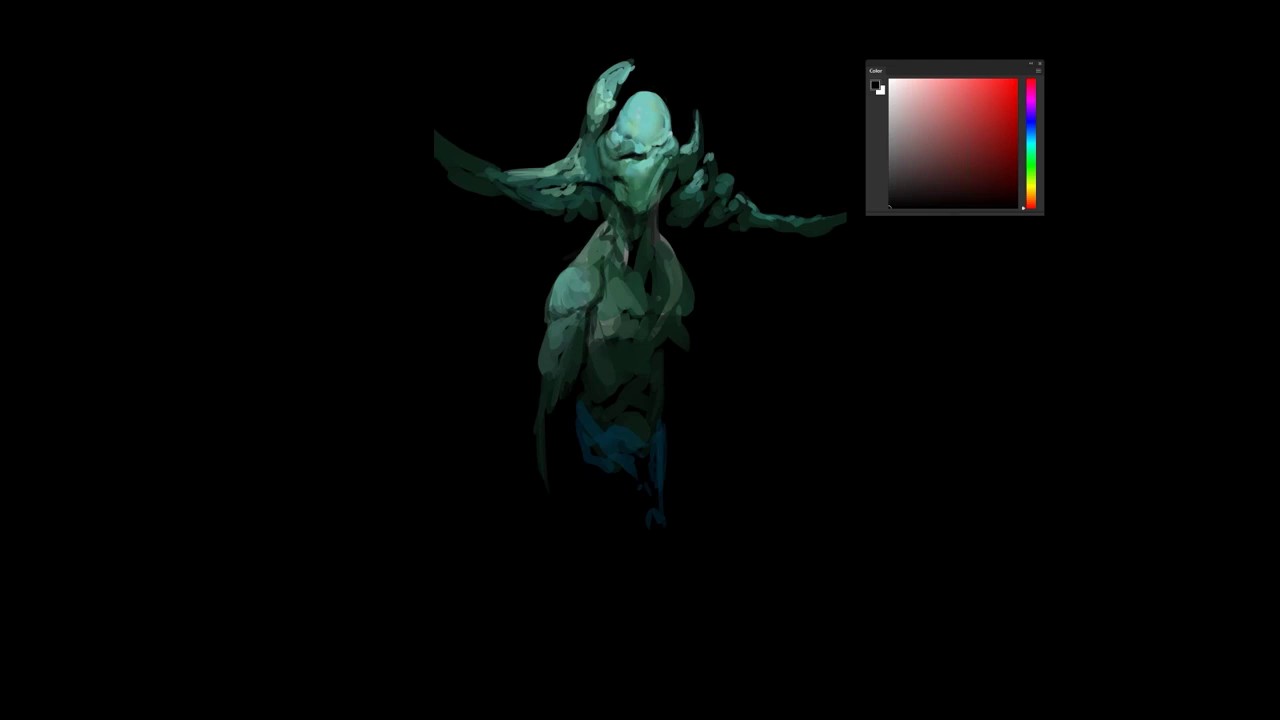
alt+click(657, 203)
key(d)
alt+click(571, 211)
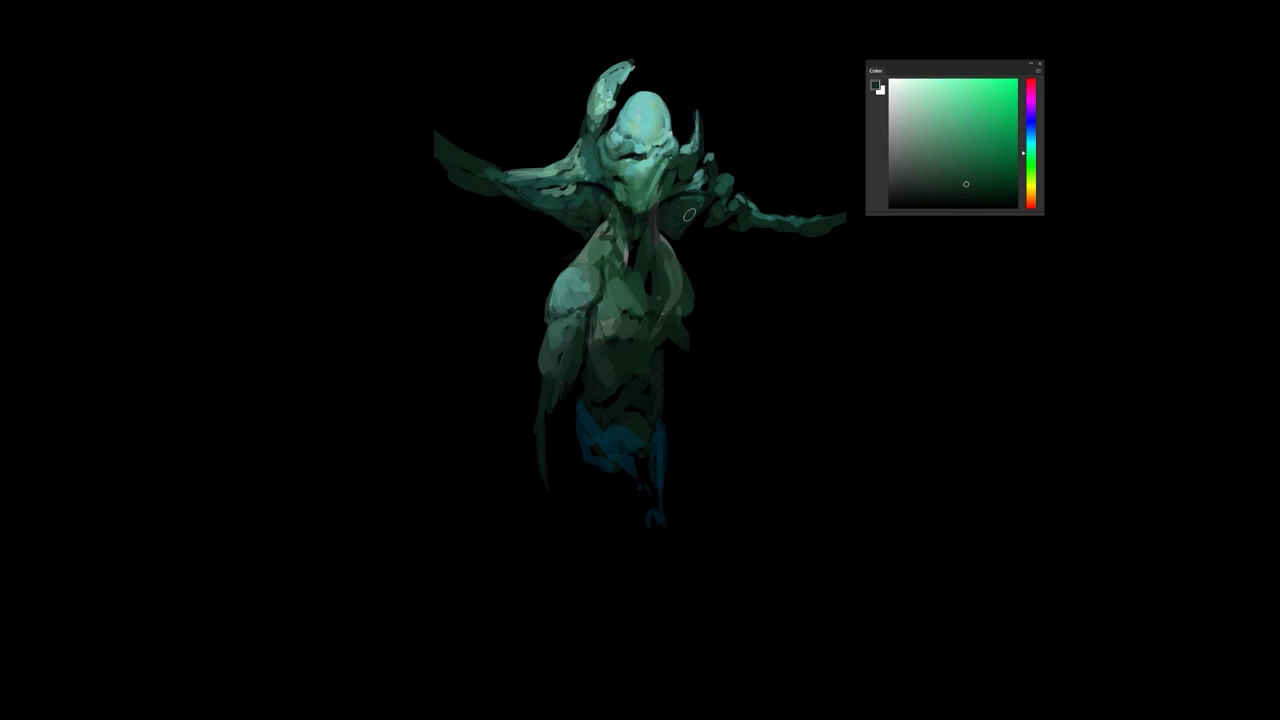
Step: Repaint the near arm in muted green from the upper arm down to a long tapering hand well below the hips
key(f)
key(f)
key(f)
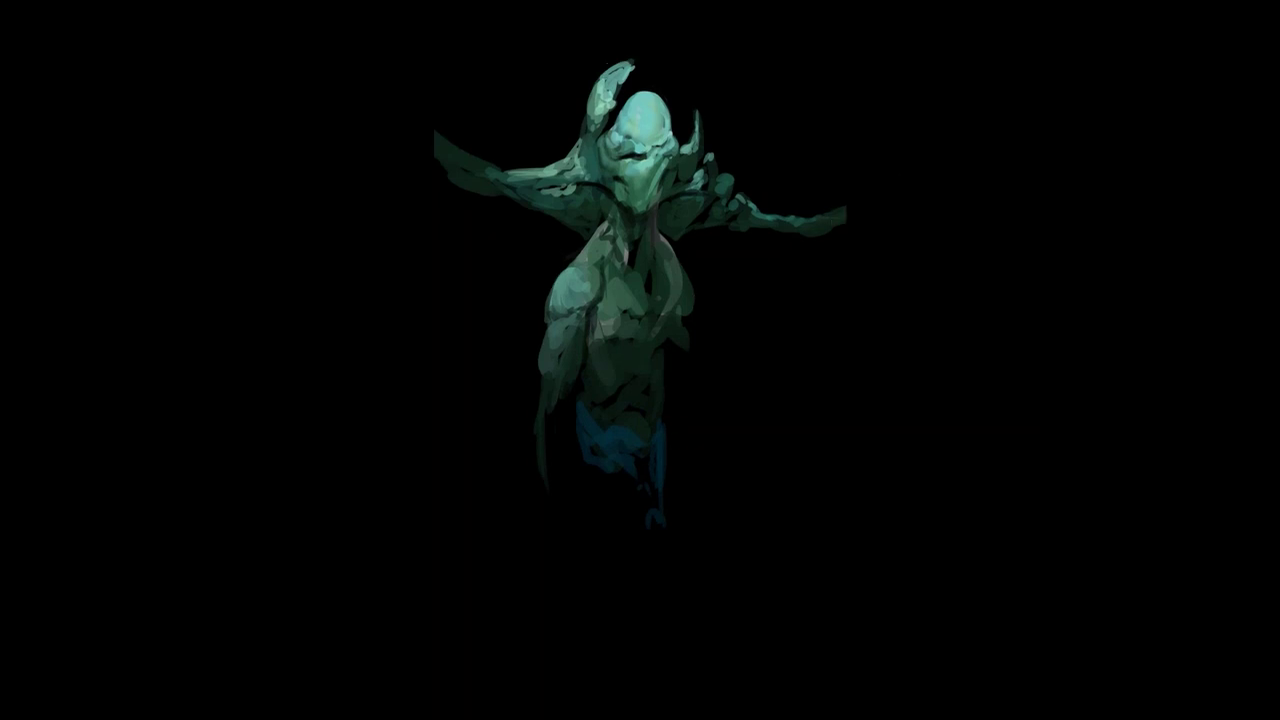
drag(553, 307, 546, 394)
drag(543, 342, 548, 432)
drag(556, 382, 564, 444)
drag(538, 402, 546, 506)
mouse_move(549, 440)
mouse_down()
mouse_move(556, 530)
mouse_move(570, 545)
mouse_up()
drag(552, 470, 558, 555)
drag(552, 510, 560, 572)
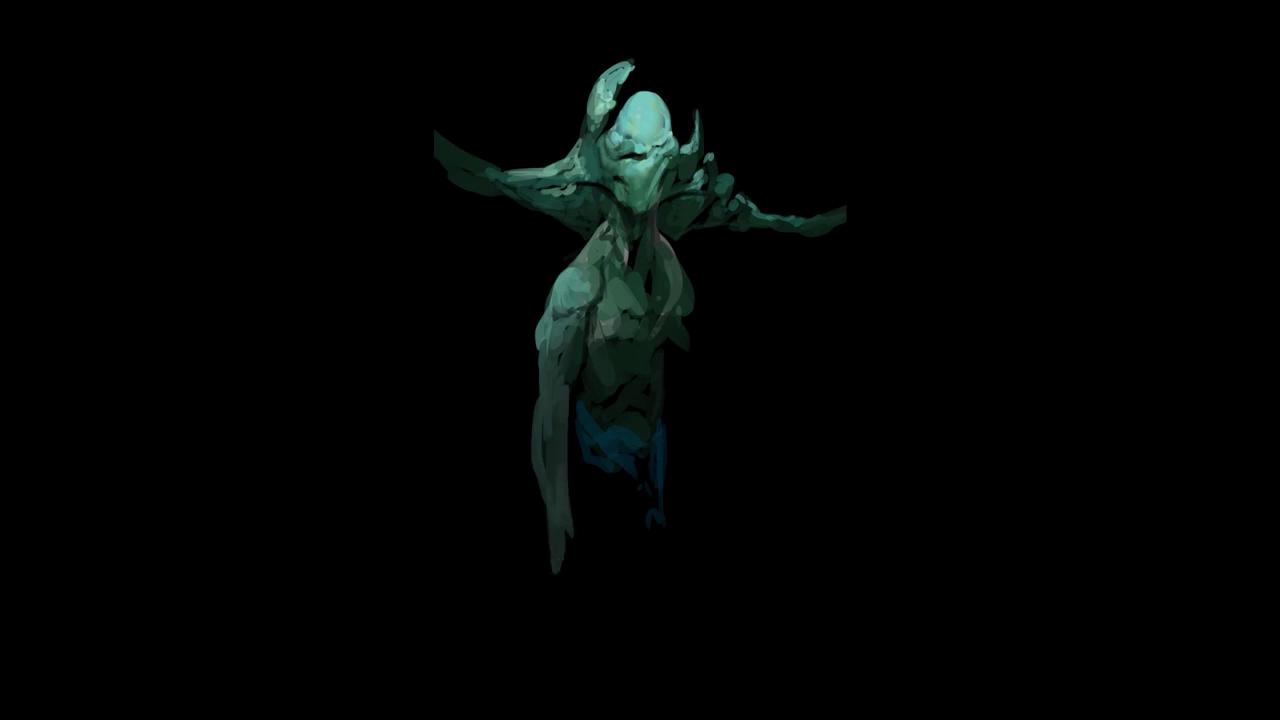
Step: Paint the far arm in dark green hanging past the hips, and reshape the lower edge of the chest
drag(691, 354, 712, 498)
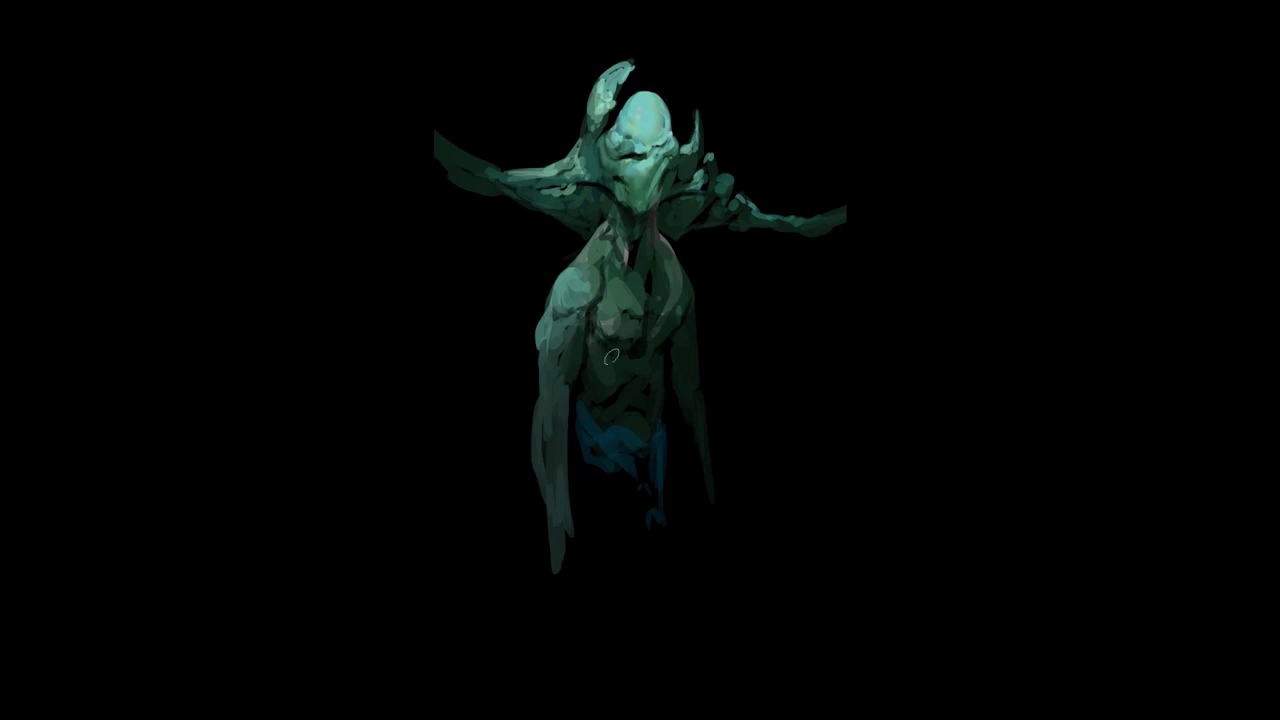
drag(608, 330, 598, 340)
Step: Detail the face with dark eye sockets and an open toothed mouth, undoing unwanted strokes
drag(639, 148, 630, 156)
key(ctrl+z)
mouse_move(626, 178)
mouse_down()
mouse_move(646, 167)
mouse_move(656, 183)
mouse_up()
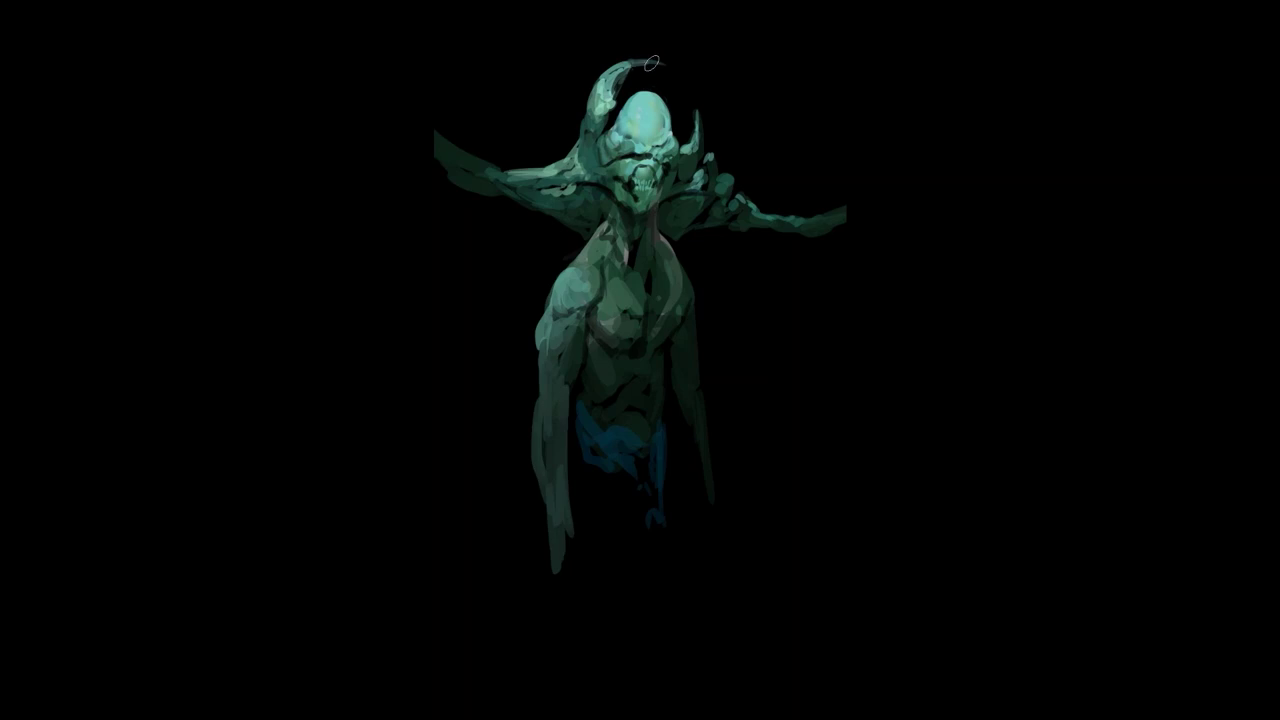
key(ctrl+z)
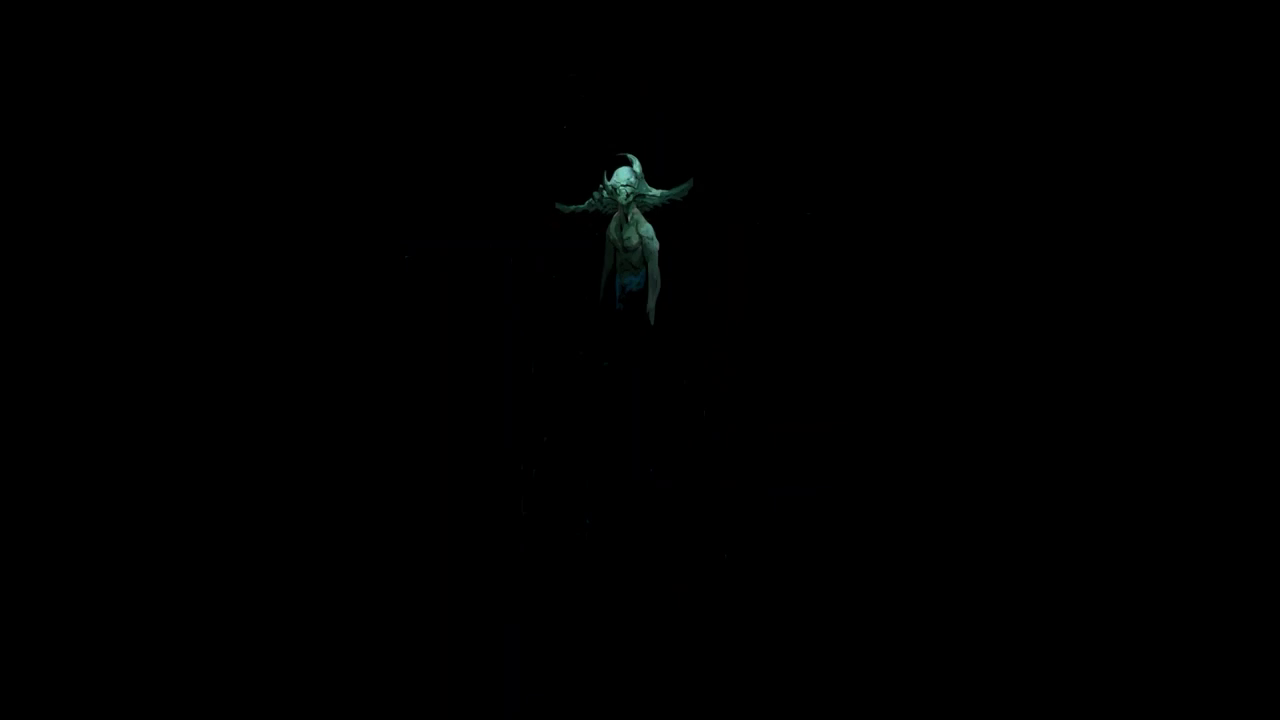
Step: Refine the upper edge of the near spike and paint a light green plane between the neck and near shoulder
click(646, 205)
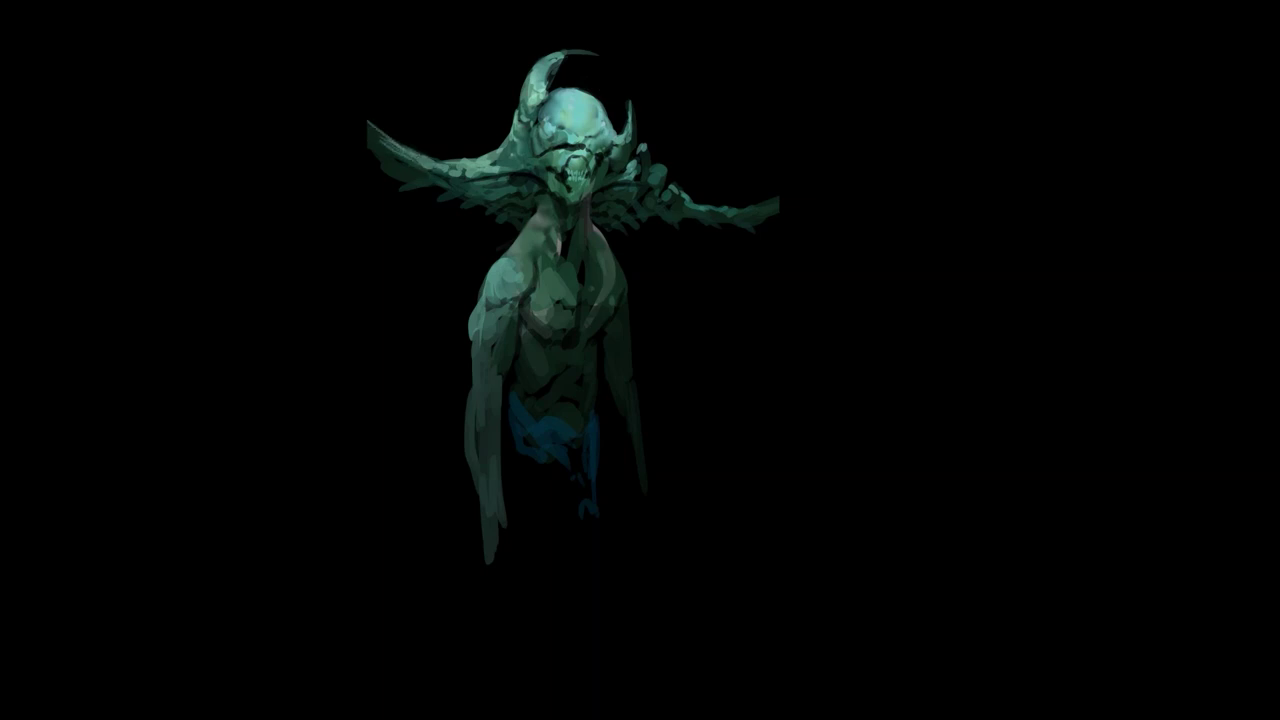
drag(396, 150, 446, 170)
drag(532, 248, 548, 208)
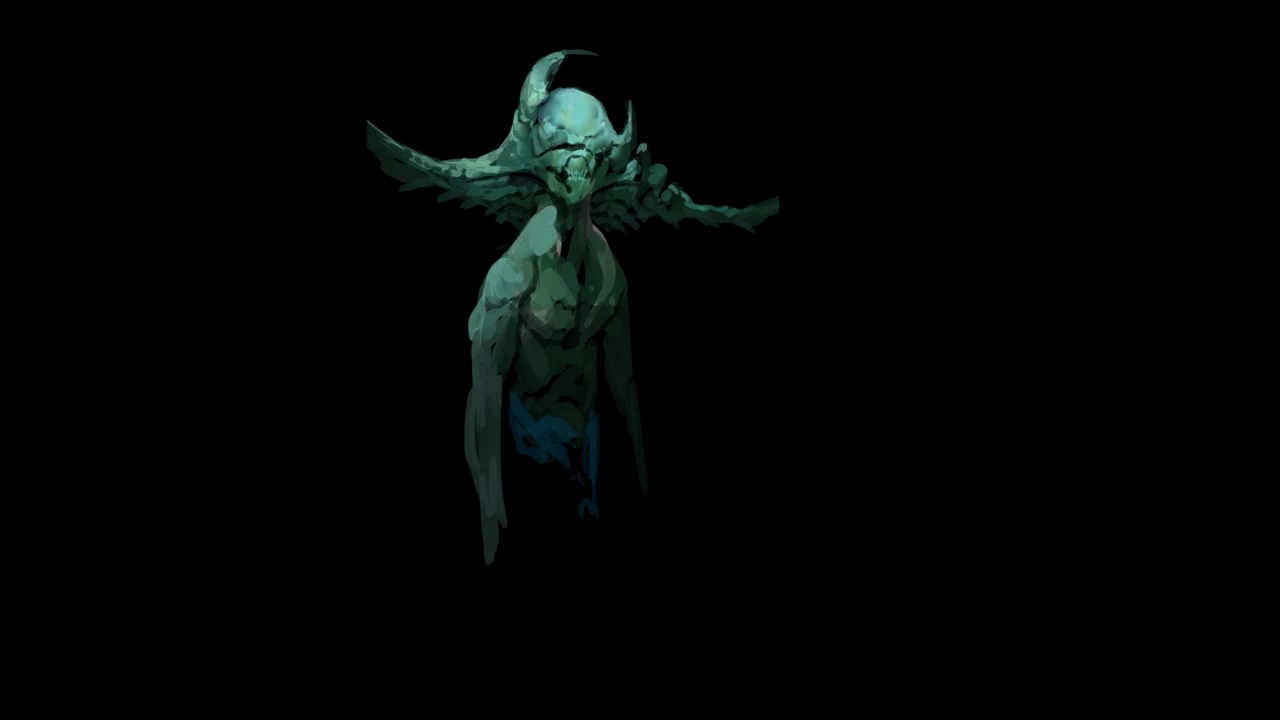
Step: Undo the light green plane beside the neck, and repaint the neck and upper chest in muted green
key(ctrl+z)
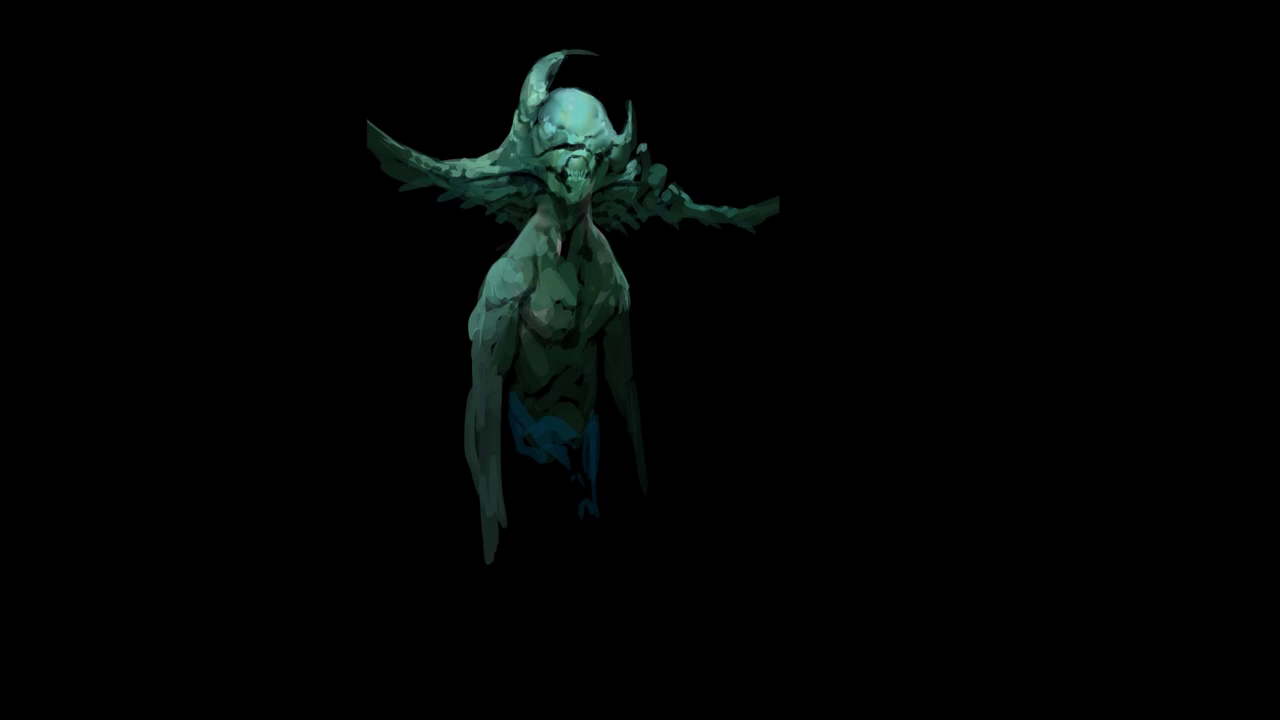
drag(552, 214, 559, 253)
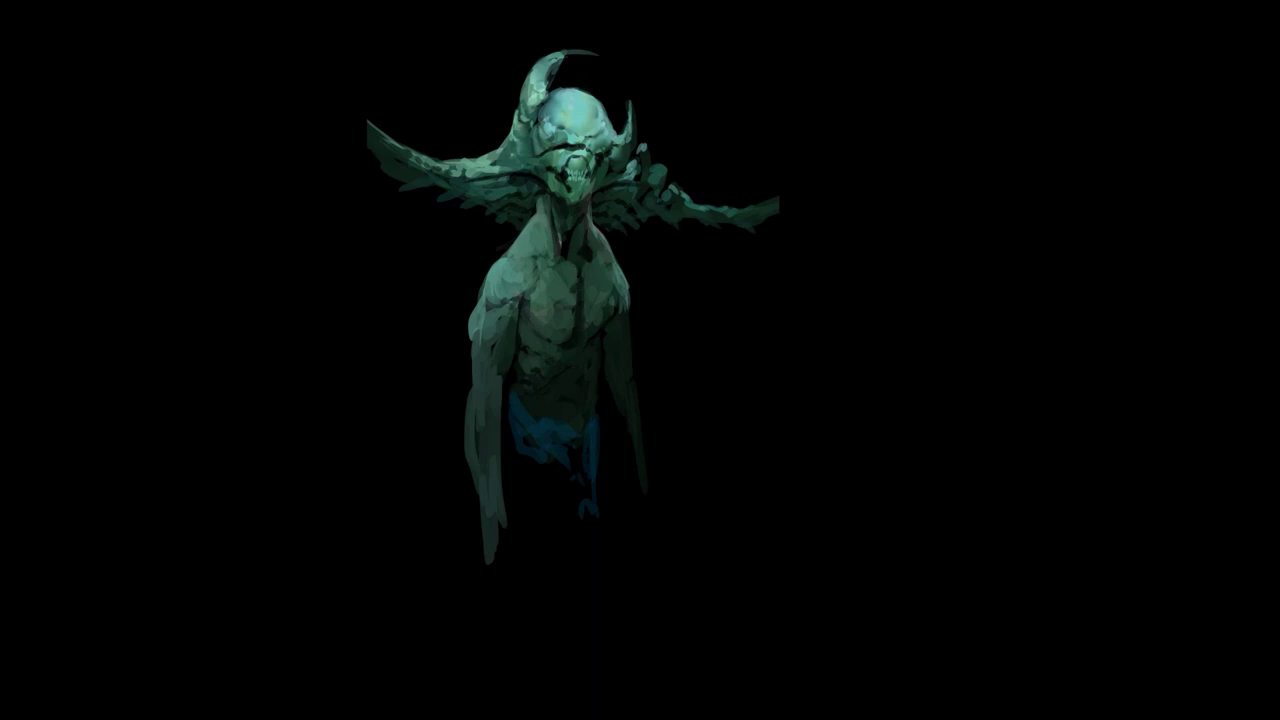
mouse_move(550, 229)
mouse_down()
mouse_move(557, 250)
mouse_move(547, 196)
mouse_up()
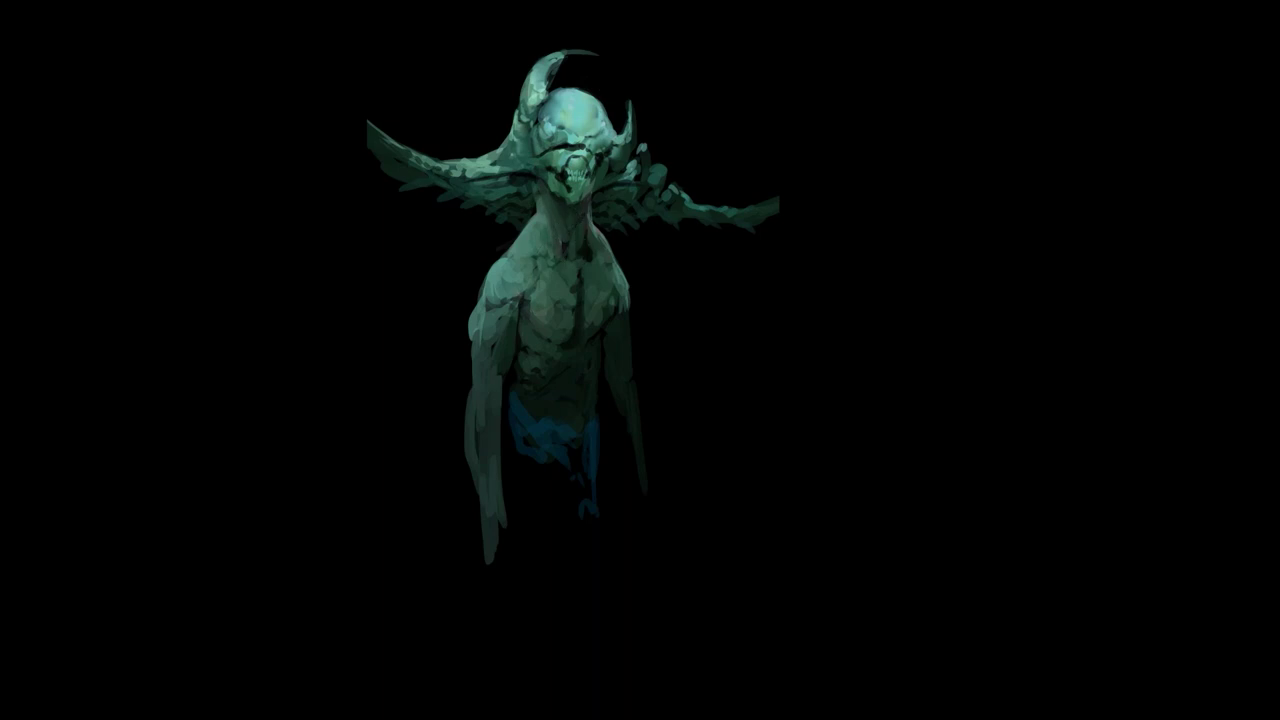
Step: Paint muted green strokes down the near forearm to the hand to define its muscles and planes
ctrl+alt+click(572, 286)
ctrl+alt+click(573, 284)
ctrl+alt+click(573, 284)
key(ctrl+shift+h)
ctrl+click(574, 296)
scroll(574, 297, up, 1)
key(f)
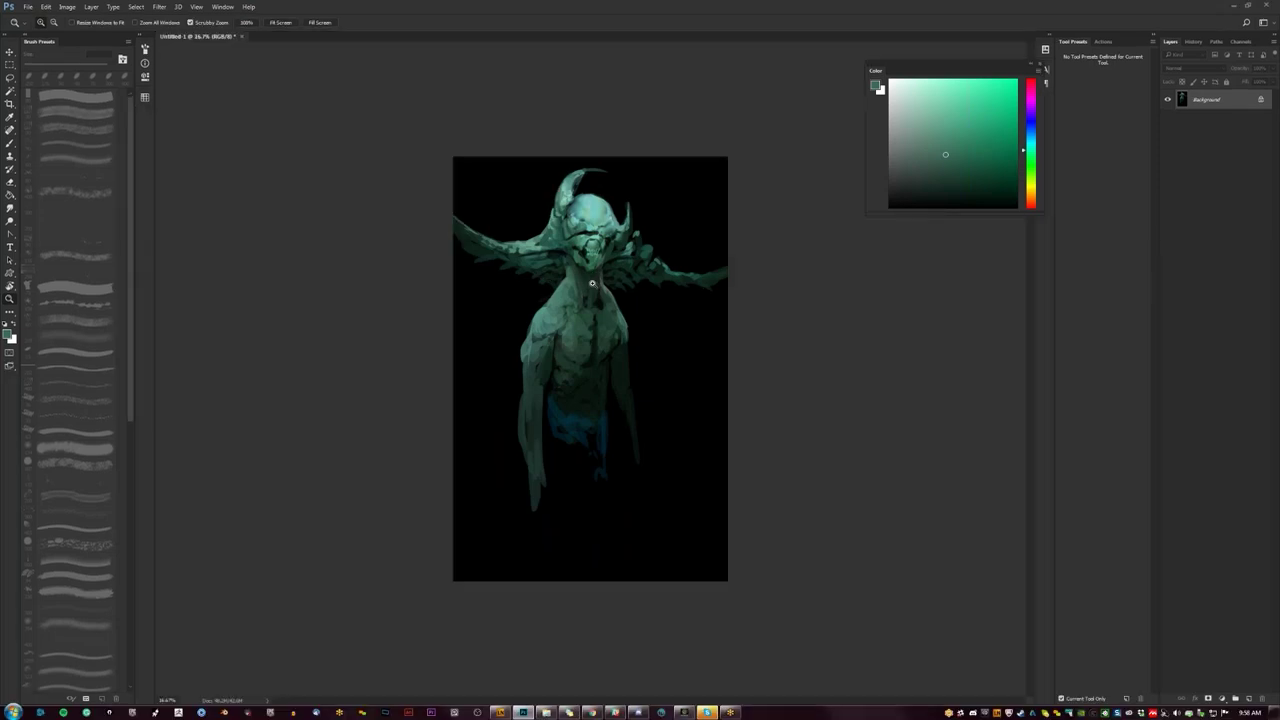
key(b)
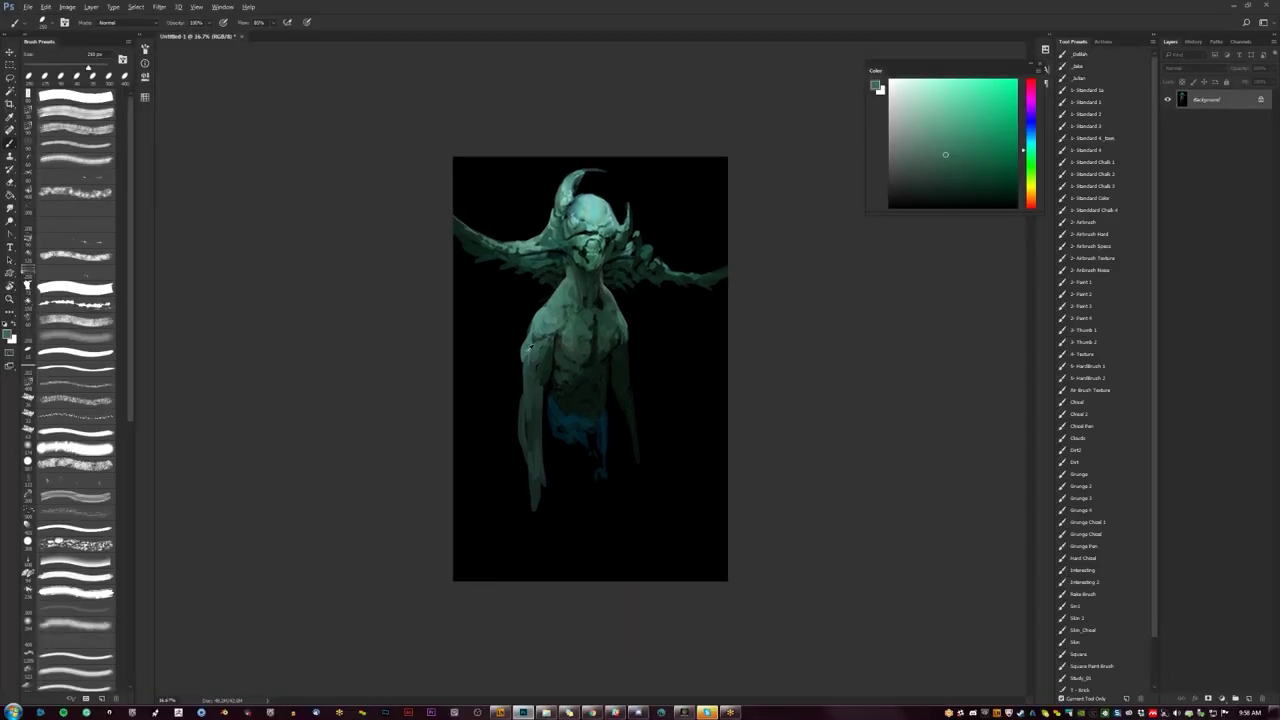
drag(529, 379, 529, 493)
alt+click(535, 404)
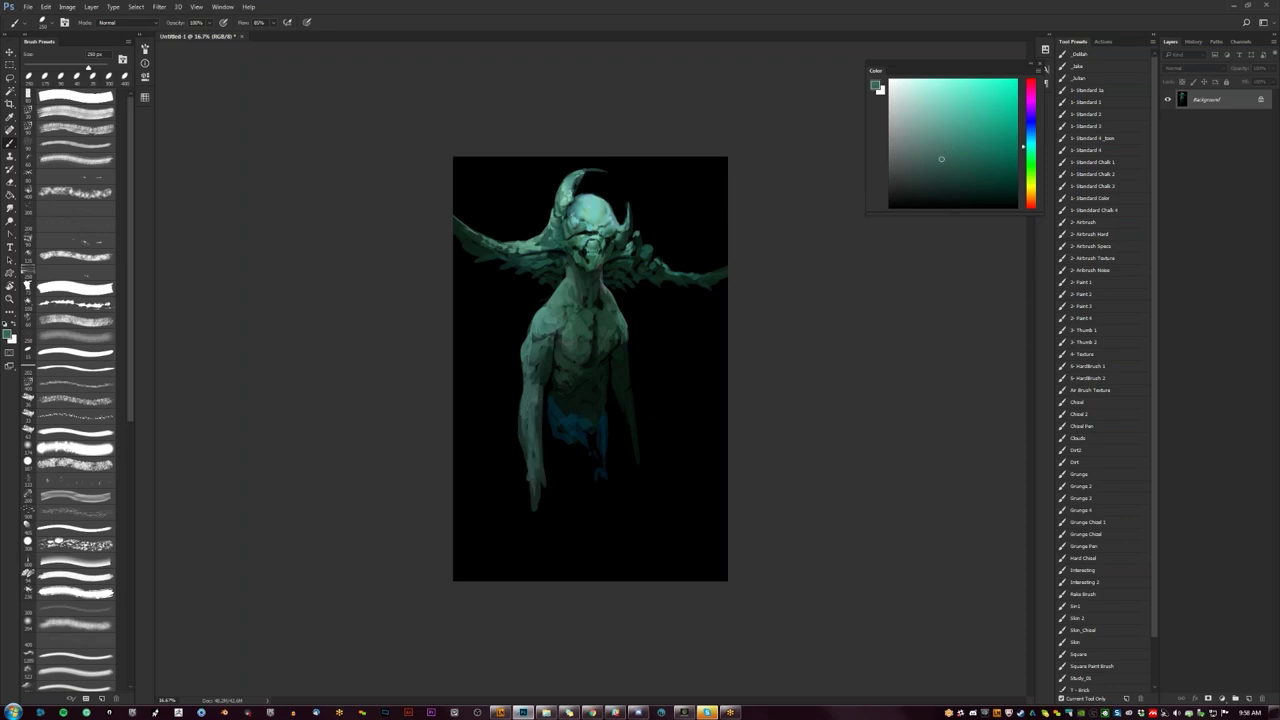
Step: Thicken and extend the far forearm in sampled dark green, and lengthen the dark blue cloth in ragged strips below the hips
alt+click(627, 400)
mouse_move(630, 398)
mouse_down()
mouse_move(634, 448)
mouse_move(619, 394)
mouse_up()
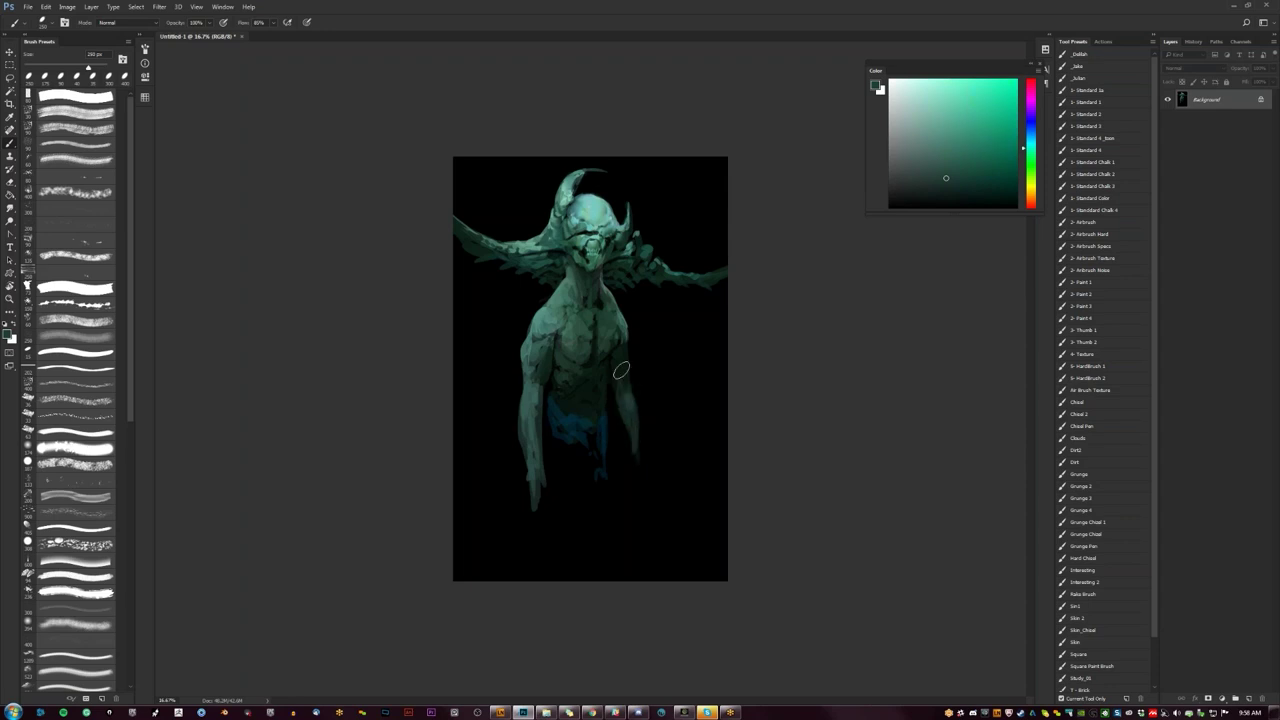
alt+click(624, 420)
mouse_move(627, 472)
mouse_down()
mouse_move(623, 419)
mouse_move(640, 482)
mouse_up()
alt+click(553, 414)
mouse_move(547, 414)
mouse_down()
mouse_move(553, 454)
mouse_move(576, 455)
mouse_move(577, 432)
mouse_move(604, 471)
mouse_move(554, 458)
mouse_move(565, 540)
mouse_up()
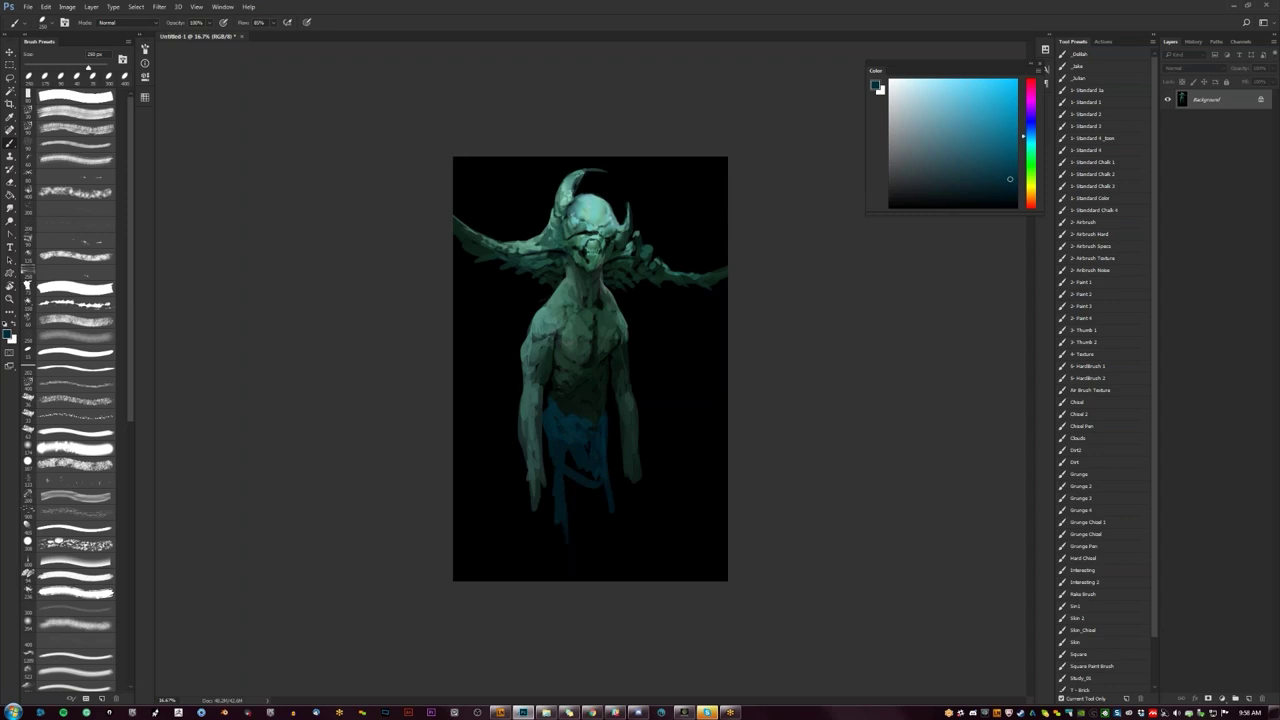
Step: Paint an extra dark green arm behind the near arm, bending outward and ending in a clawed hand
alt+click(532, 347)
mouse_move(515, 374)
mouse_down()
mouse_move(504, 406)
mouse_move(477, 411)
mouse_move(466, 463)
mouse_move(479, 445)
mouse_move(484, 458)
mouse_move(467, 466)
mouse_move(467, 490)
mouse_move(490, 454)
mouse_up()
key(bracketleft)
key(bracketleft)
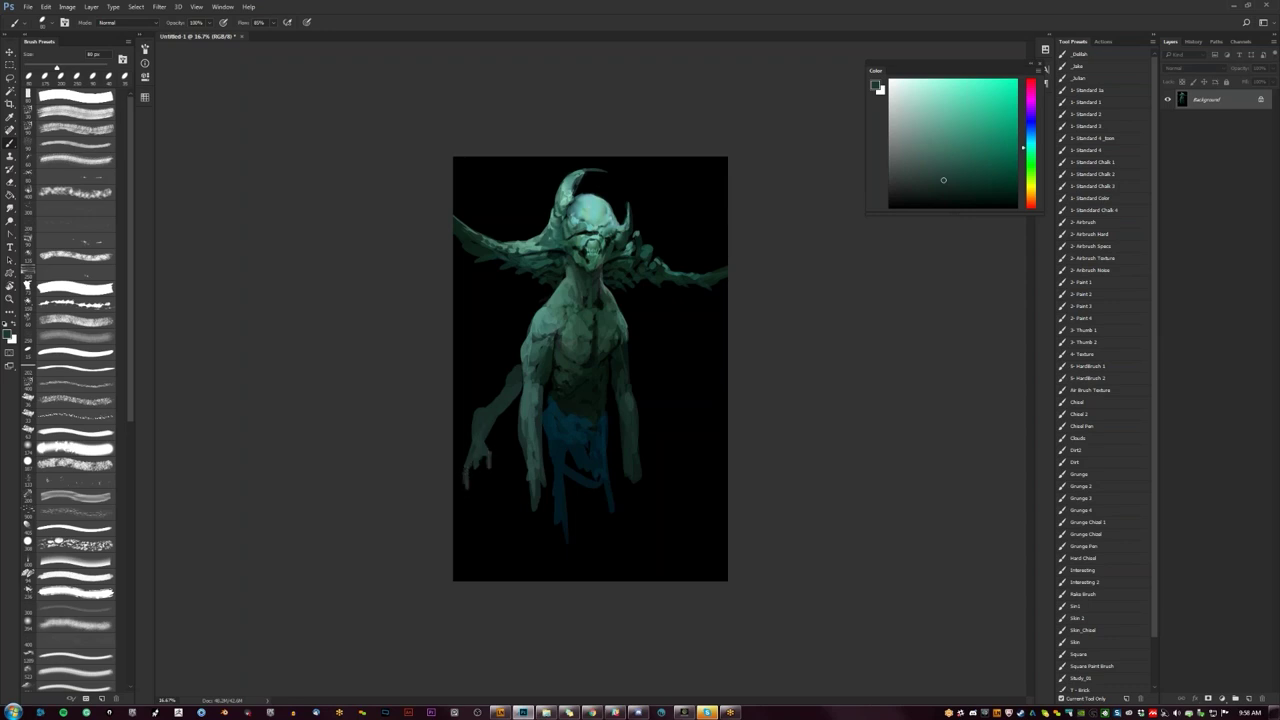
Step: Paint another dark green arm hanging between the clawed arm and the near arm, undoing unwanted strokes and finishing with a pointed hand
key(bracketright)
mouse_move(516, 404)
mouse_down()
mouse_move(509, 478)
mouse_move(520, 472)
mouse_move(506, 475)
mouse_move(498, 430)
mouse_up()
key(bracketright)
key(bracketleft)
key(bracketleft)
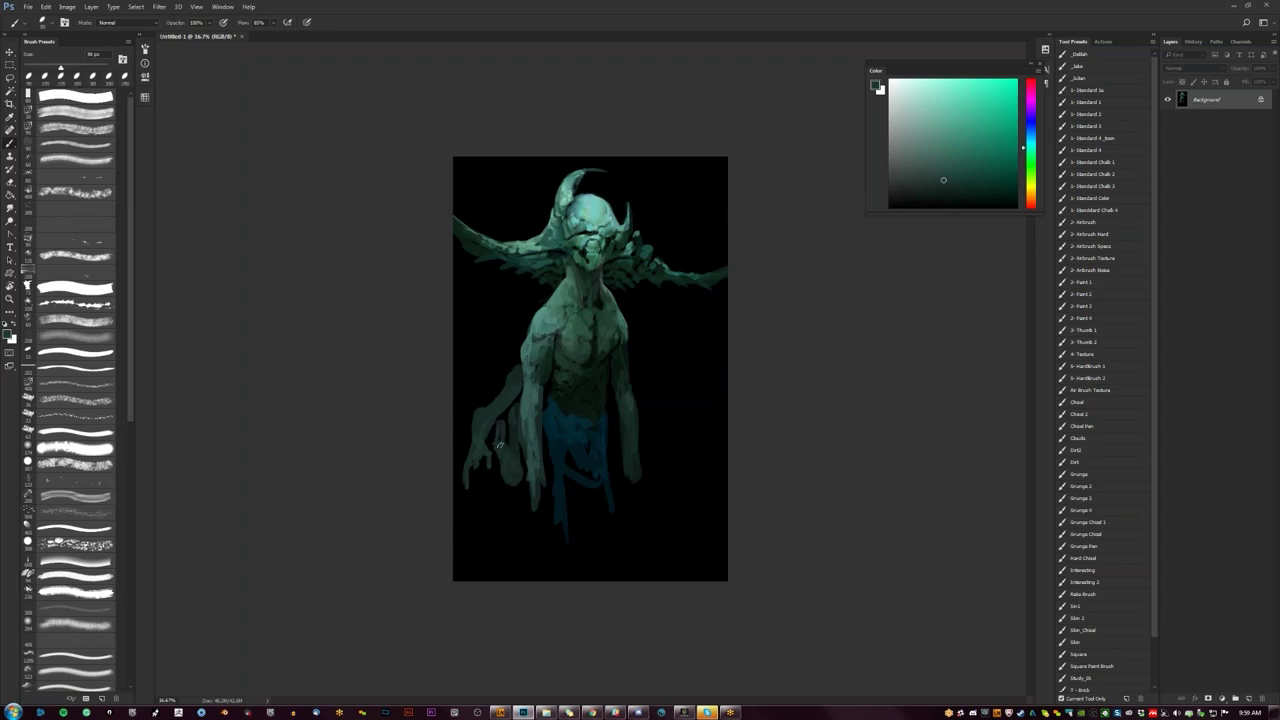
key(ctrl+alt+z)
key(ctrl+alt+z)
key(ctrl+alt+z)
key(ctrl+alt+z)
drag(506, 481, 521, 520)
Step: Refine the shading of the near arm, shoulder, collarbone and chest with sampled dark greens, working partly on the horizontally flipped canvas
key(bracketright)
key(bracketright)
alt+click(543, 381)
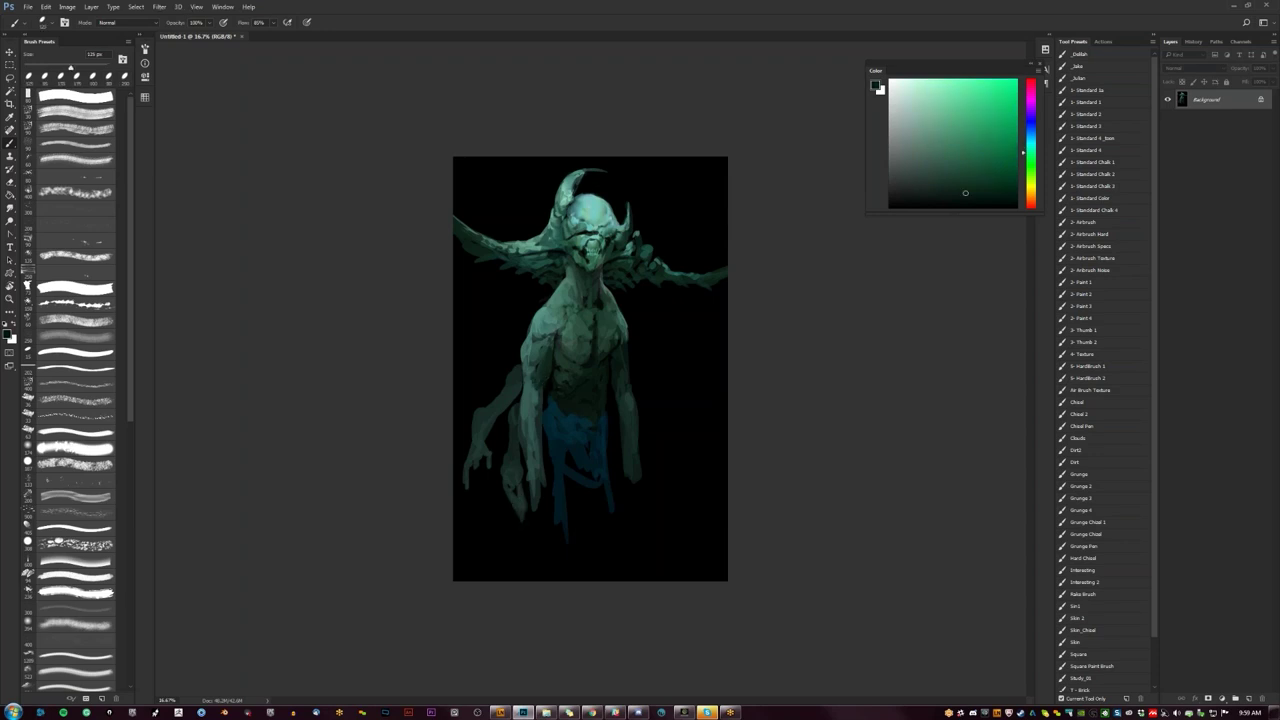
key(d)
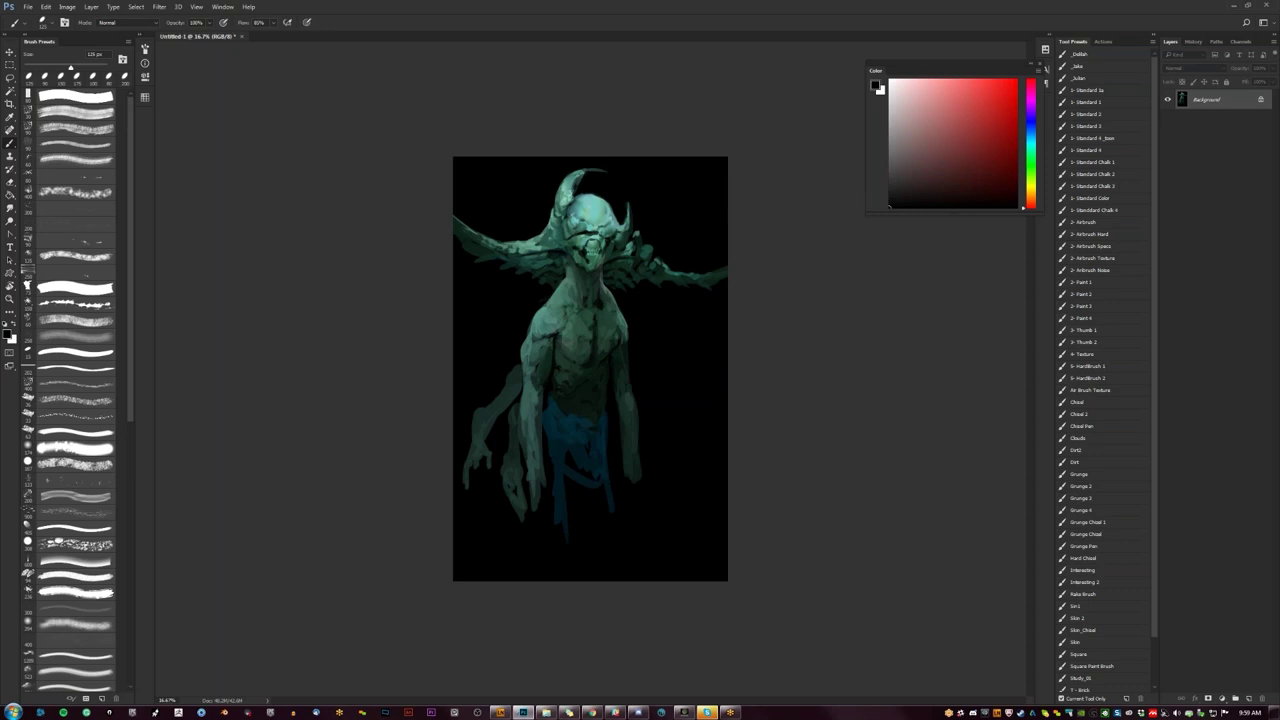
key(ctrl+shift+h)
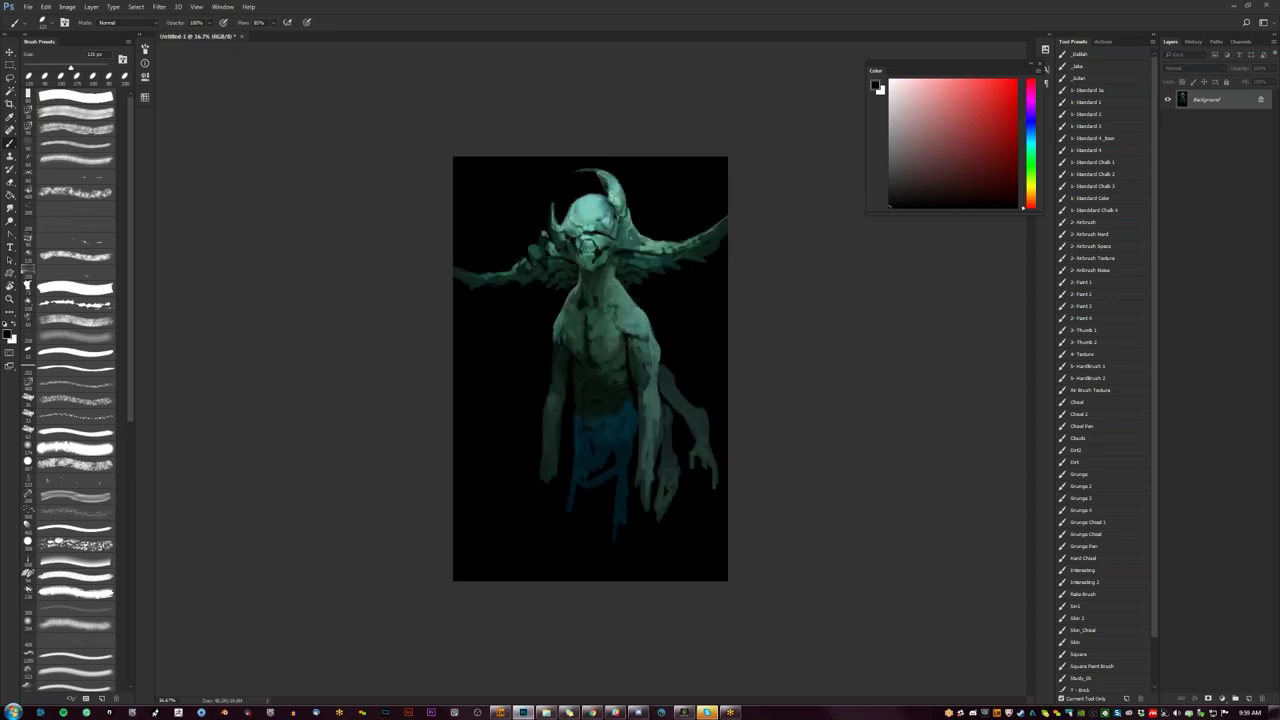
alt+click(633, 330)
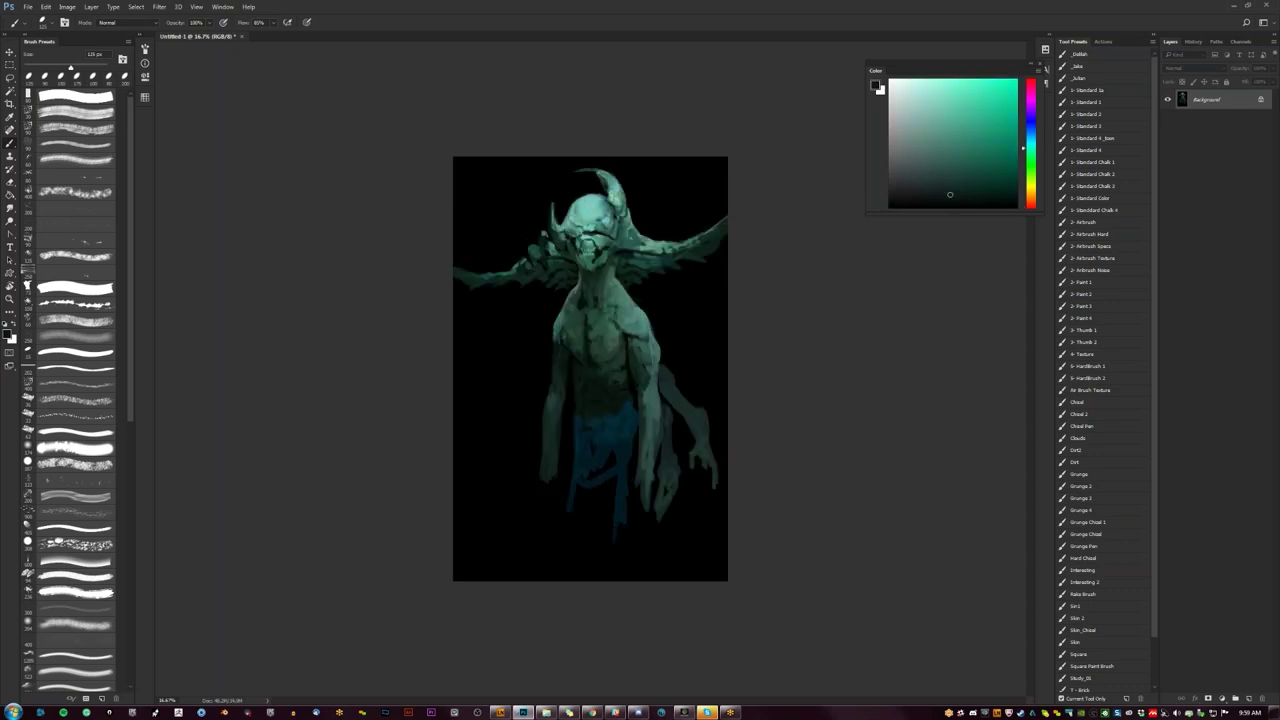
alt+click(619, 334)
alt+click(625, 322)
alt+click(600, 328)
drag(578, 299, 579, 306)
key(ctrl+shift+h)
Step: Rework the jaw, brow and mouth area of the face with sampled dark and mid greens
alt+click(561, 256)
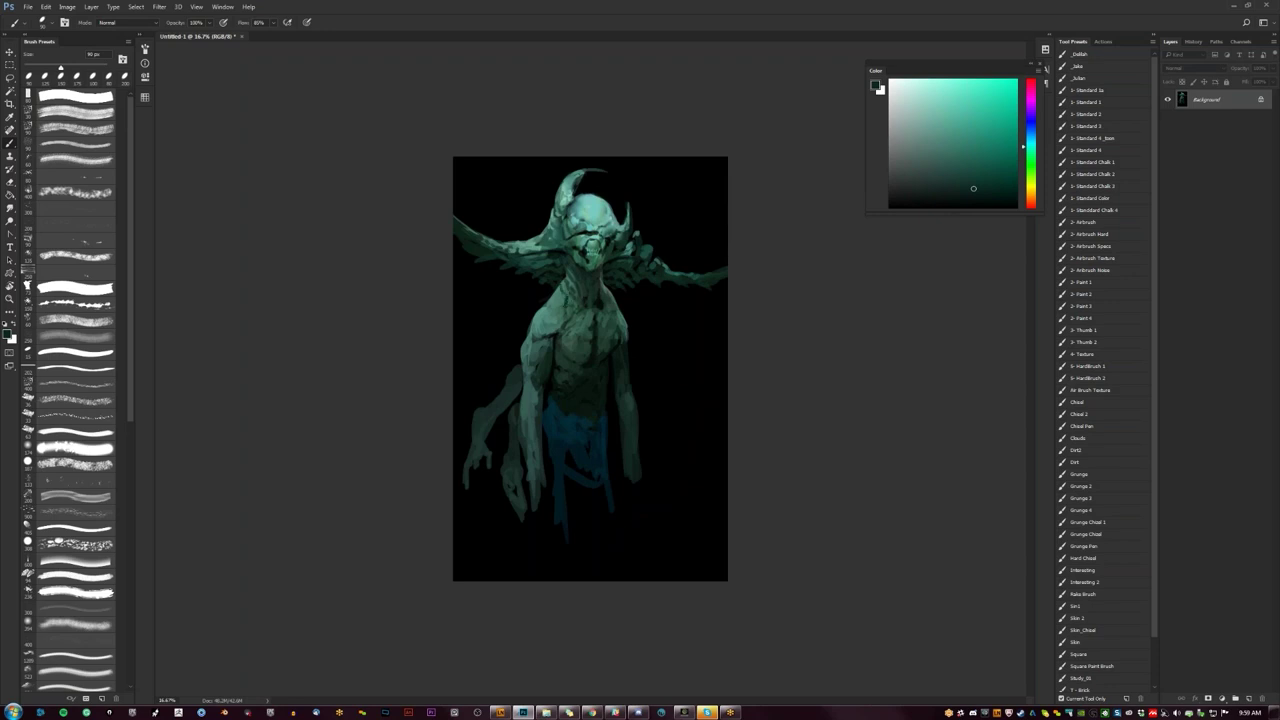
alt+click(590, 258)
alt+click(584, 234)
alt+click(590, 250)
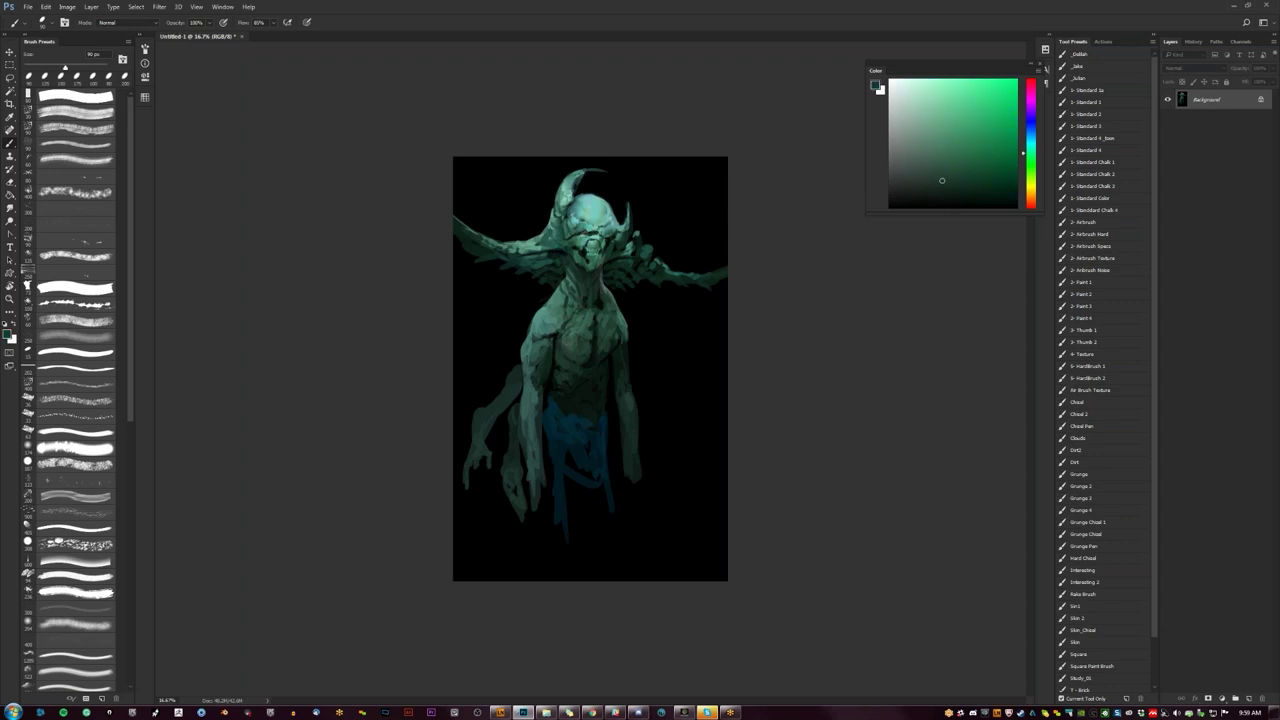
alt+click(578, 231)
Step: Flip the canvas horizontally and soften the knobbly base of the far spike with an enlarged brush and a lighter teal green
key(bracketright)
key(bracketright)
key(bracketright)
key(bracketright)
key(bracketright)
key(bracketright)
key(bracketright)
key(bracketright)
key(bracketright)
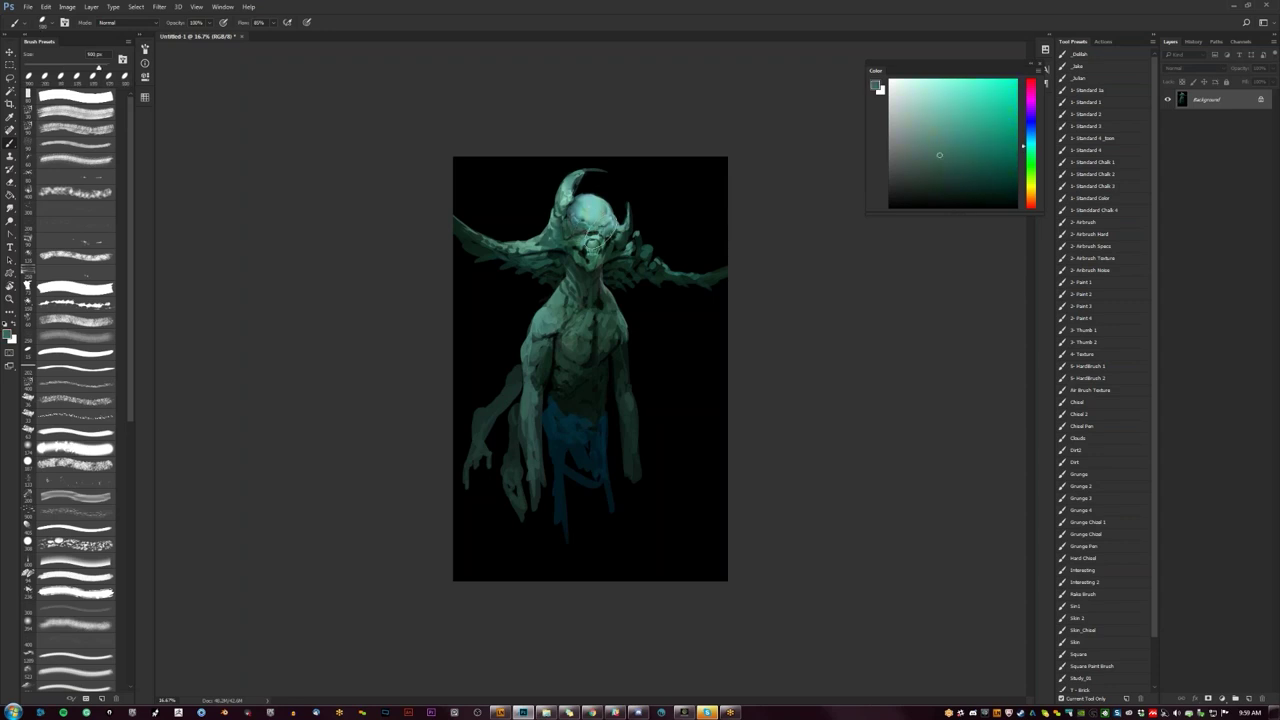
click(939, 113)
key(ctrl+shift+h)
drag(939, 113, 940, 143)
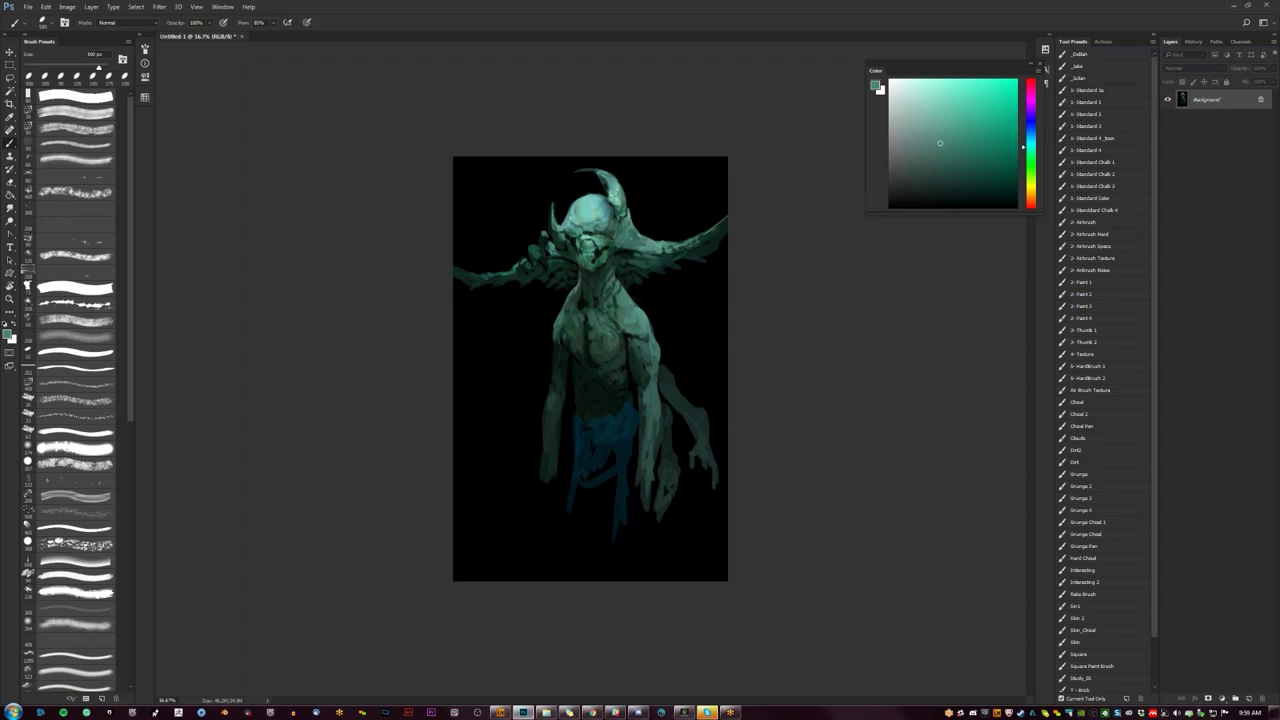
drag(523, 268, 539, 256)
alt+click(534, 270)
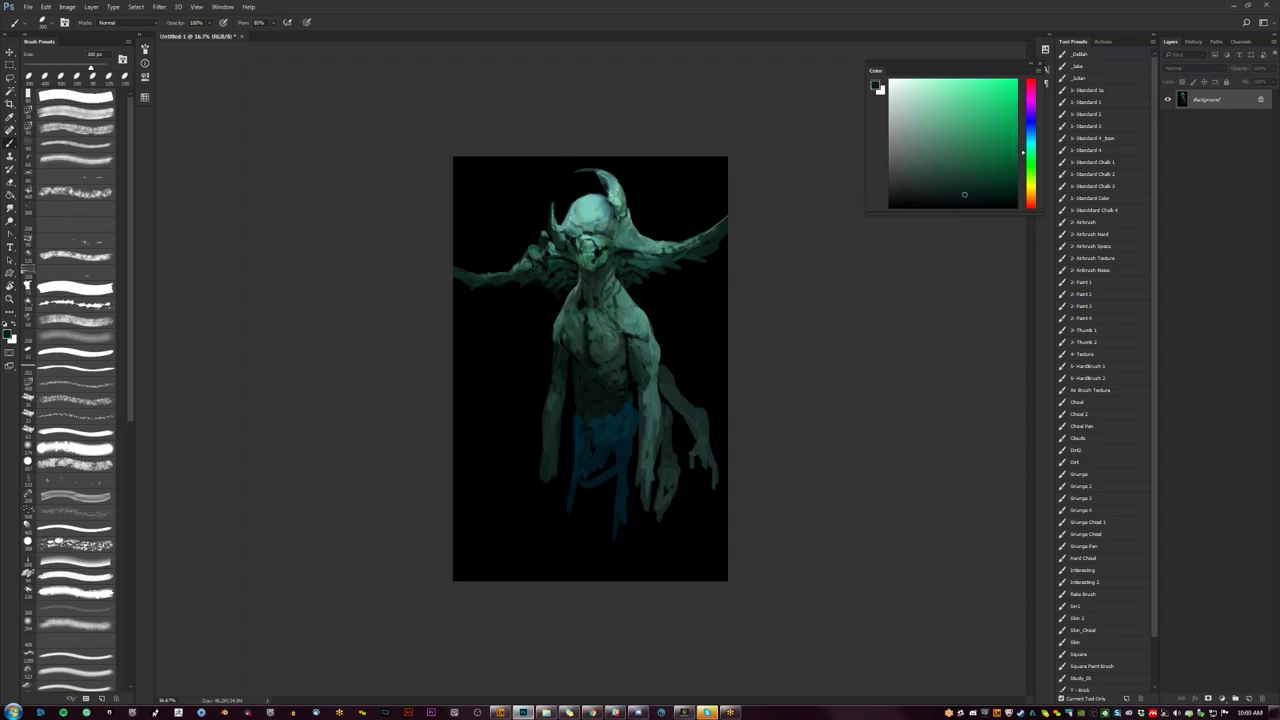
Step: Shade the far shoulder with sampled dark greens, extend the far hand downward, and flip the canvas back
key(d)
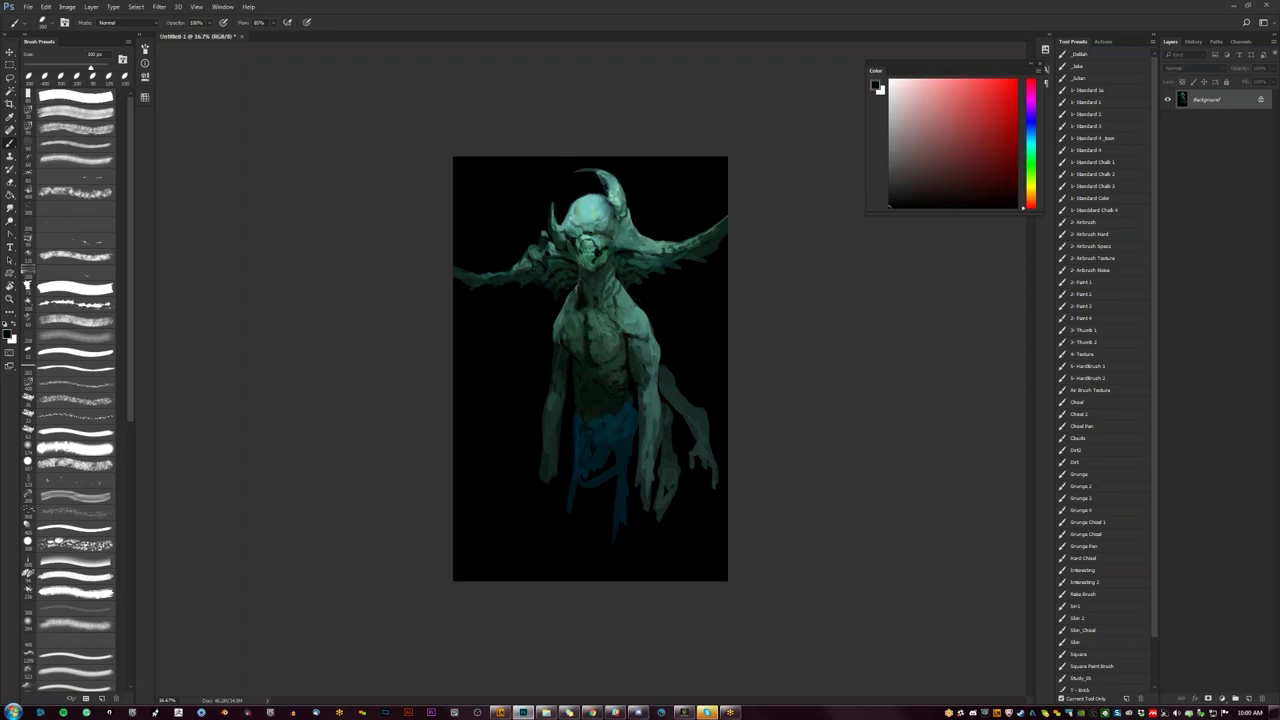
alt+click(582, 307)
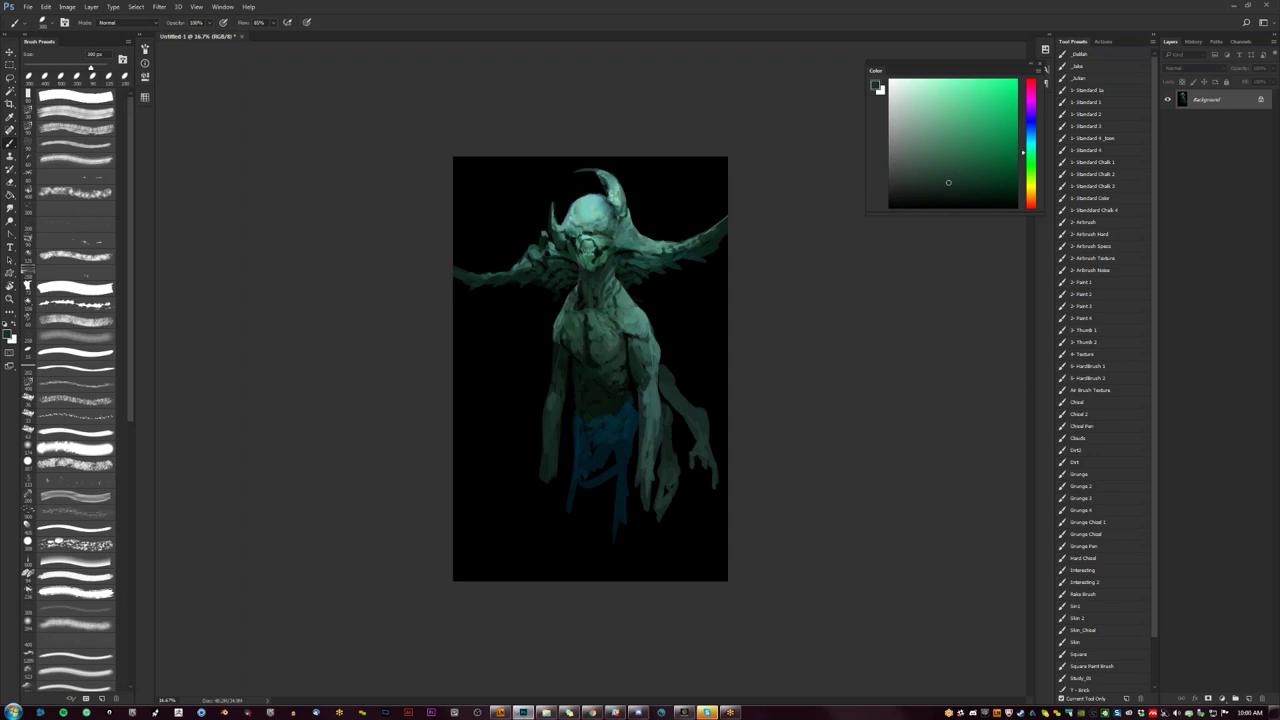
alt+click(560, 332)
alt+click(564, 347)
alt+click(557, 344)
alt+click(558, 345)
alt+click(548, 470)
drag(549, 488, 549, 510)
key(ctrl+shift+h)
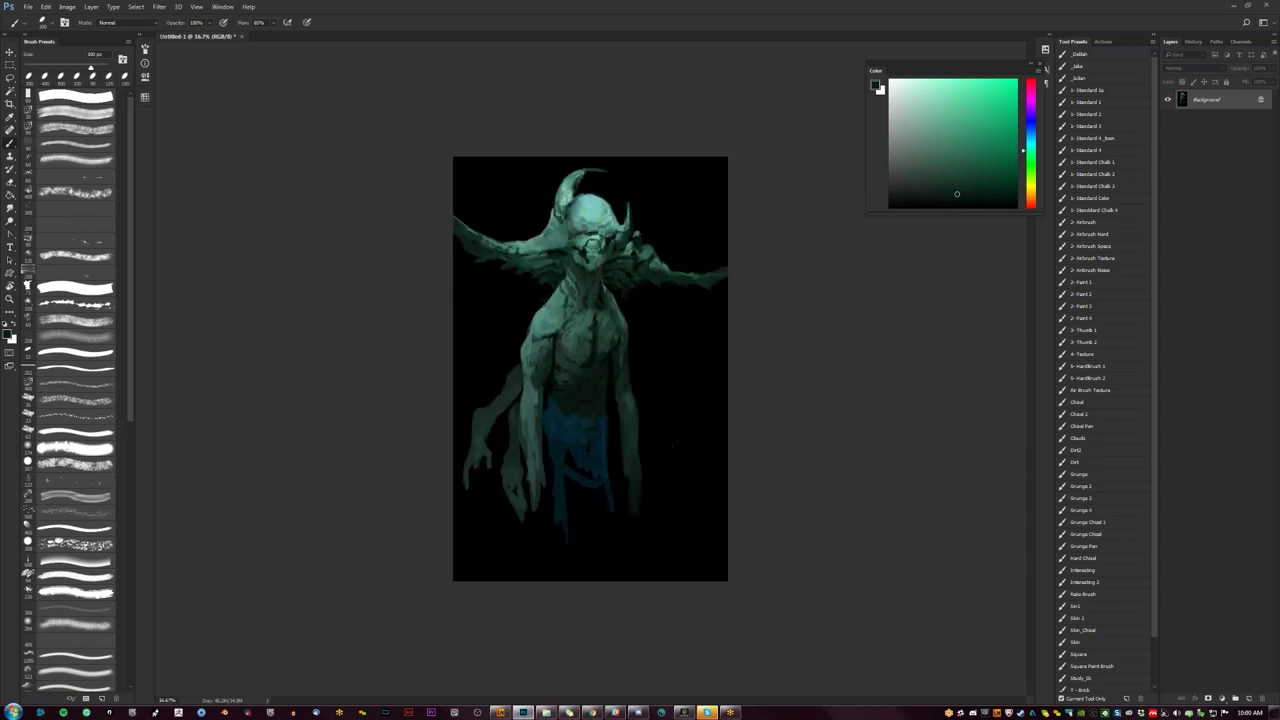
Step: Blend the shading on the shoulders, near arm and chest with the Smudge tool
key(r)
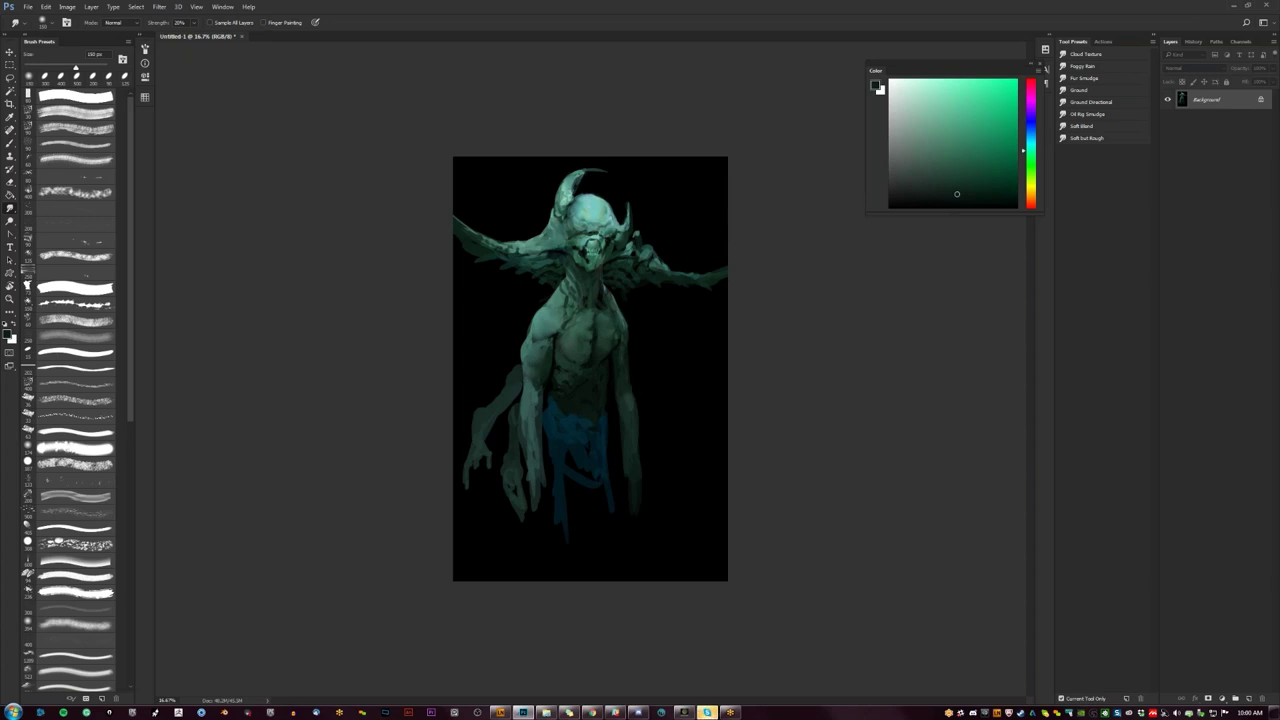
key(b)
key(d)
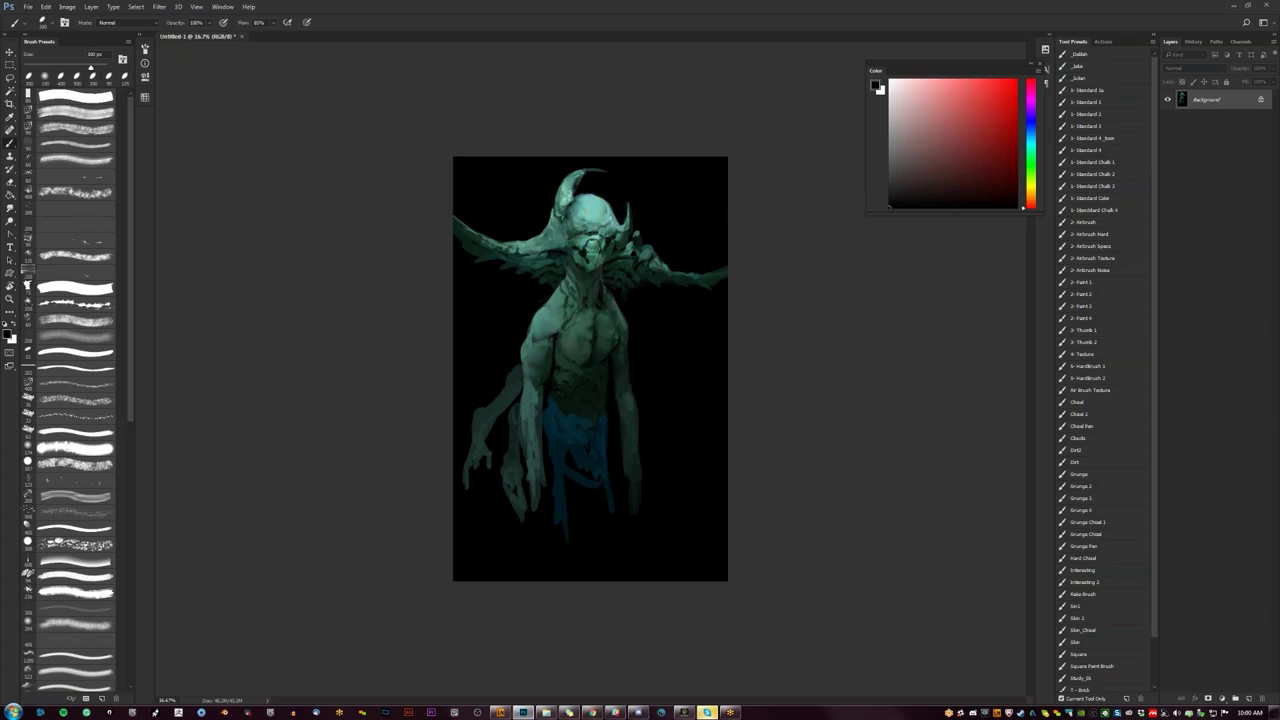
Step: Paint a raised extra arm in light teal green from the near shoulder to the canvas edge, undoing unwanted strokes
alt+click(546, 300)
alt+click(546, 316)
mouse_move(545, 300)
mouse_down()
mouse_move(494, 325)
mouse_move(457, 287)
mouse_move(488, 323)
mouse_move(479, 334)
mouse_move(518, 334)
mouse_up()
key(ctrl+z)
key(ctrl+z)
key([)
key(ctrl+z)
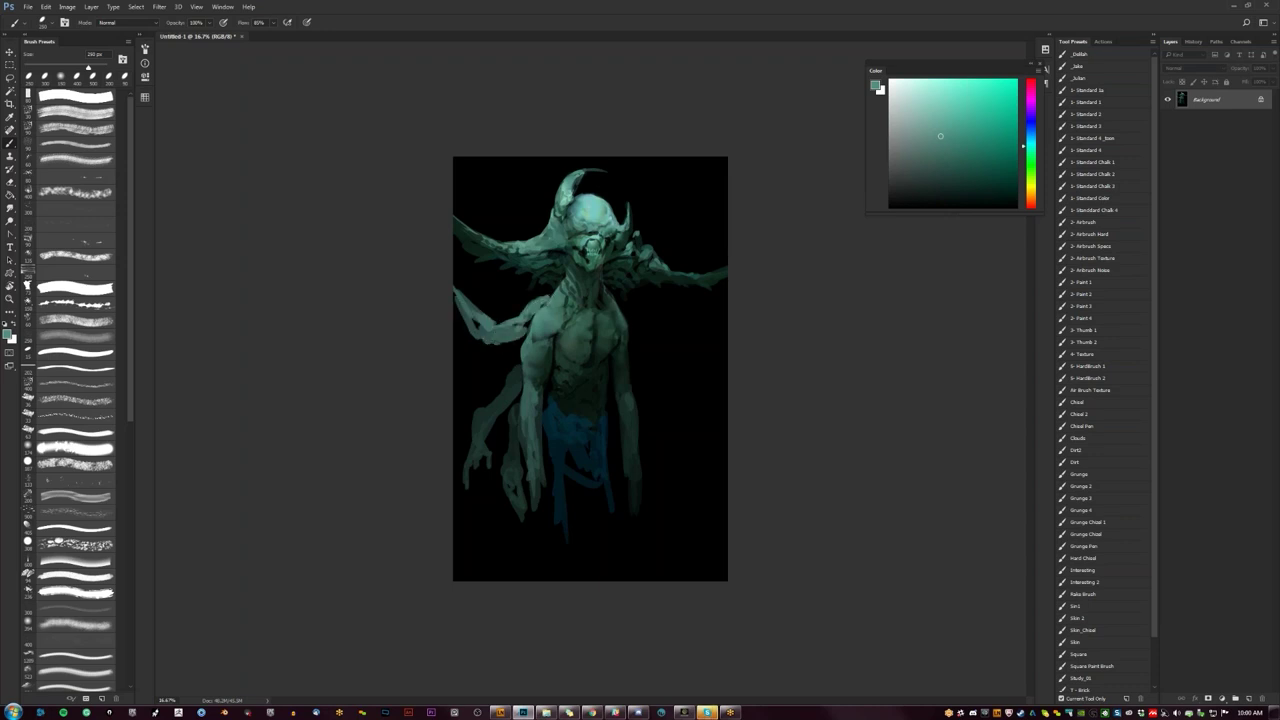
Step: Paint a matching raised arm from the far shoulder in muted green, bent at the elbow and ending in a fist
alt+click(617, 308)
mouse_move(618, 305)
mouse_down()
mouse_move(647, 356)
mouse_move(702, 310)
mouse_up()
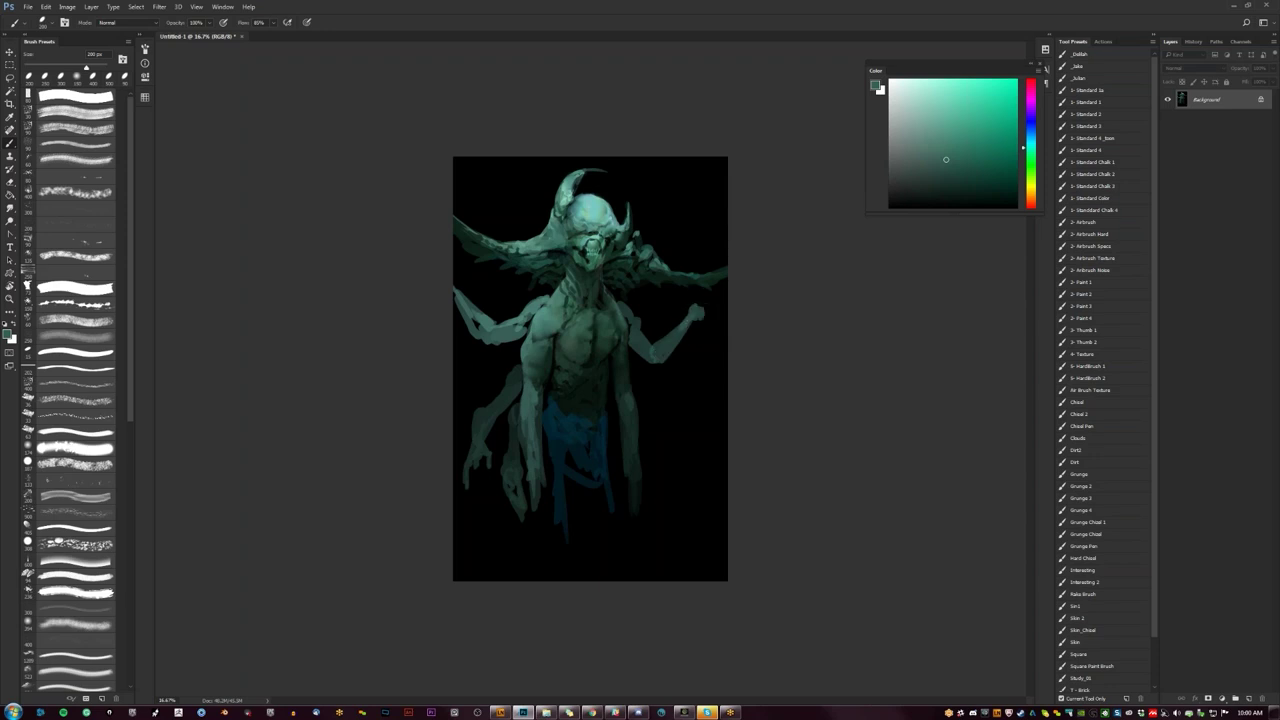
mouse_move(658, 363)
mouse_down()
mouse_move(632, 344)
mouse_move(624, 309)
mouse_up()
Step: Touch up the near raised arm and its shoulder joint with sampled teal greens
alt+click(520, 321)
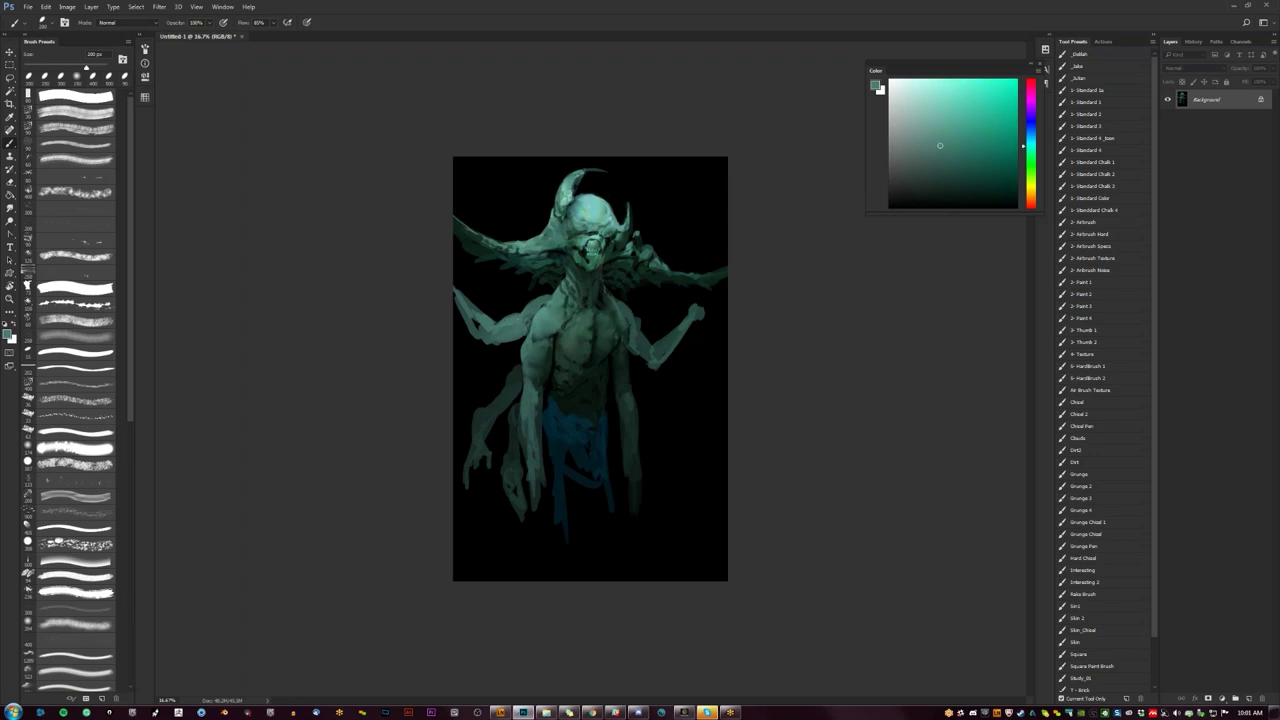
key(d)
alt+click(530, 319)
alt+click(538, 308)
Step: Hide the interface panels and examine the whole figure at small and large size and horizontally flipped
key(ctrl+minus)
key(ctrl+minus)
key(ctrl+minus)
key(Tab)
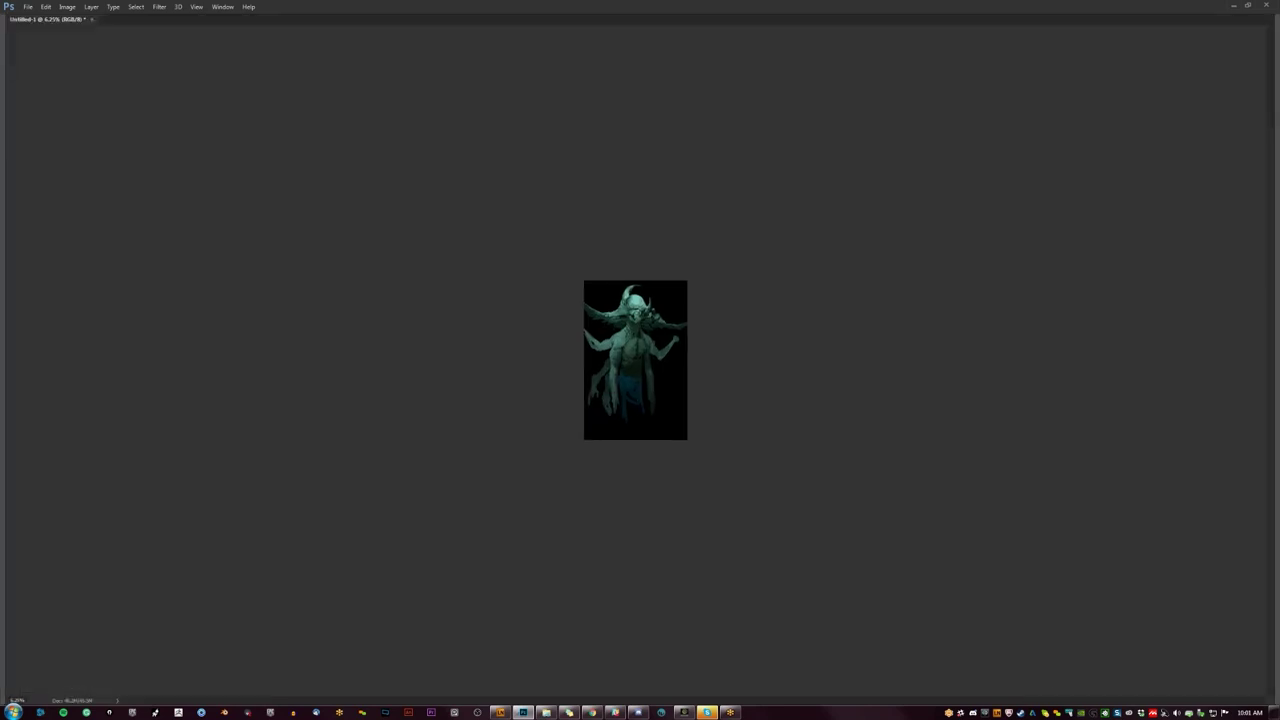
key(ctrl+plus)
key(ctrl+plus)
key(ctrl+plus)
key(ctrl+plus)
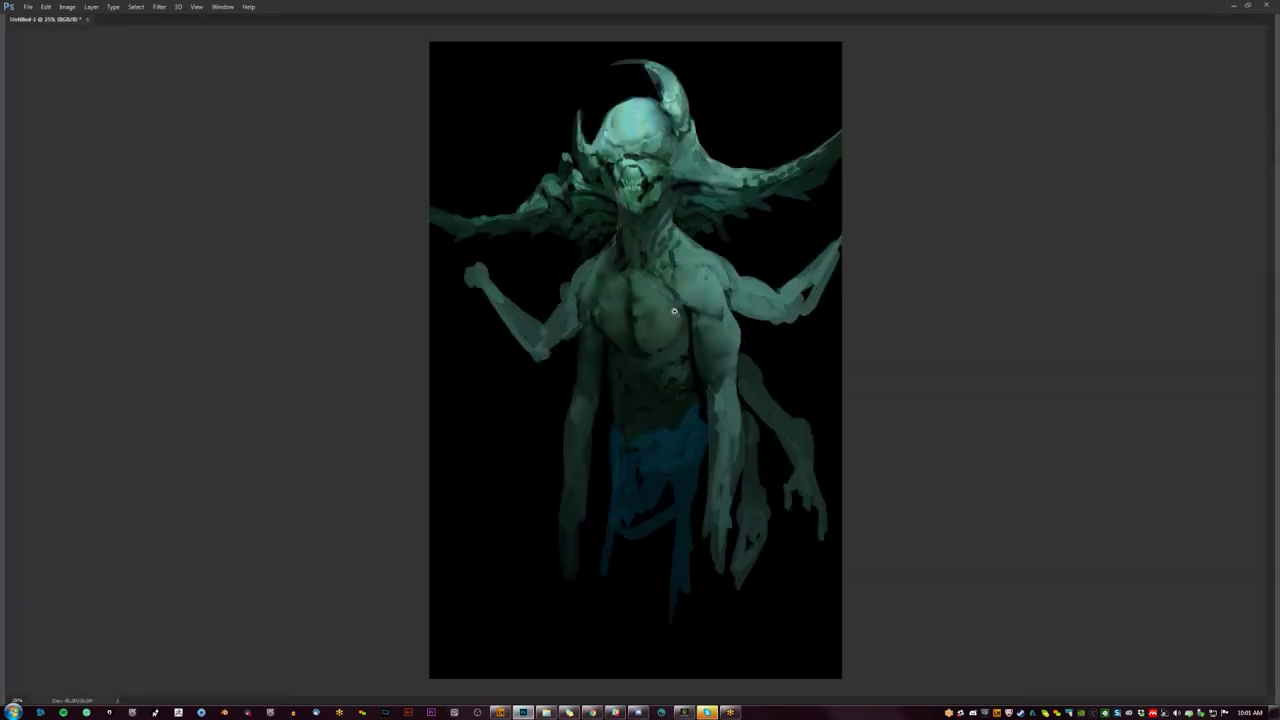
key(ctrl+shift+h)
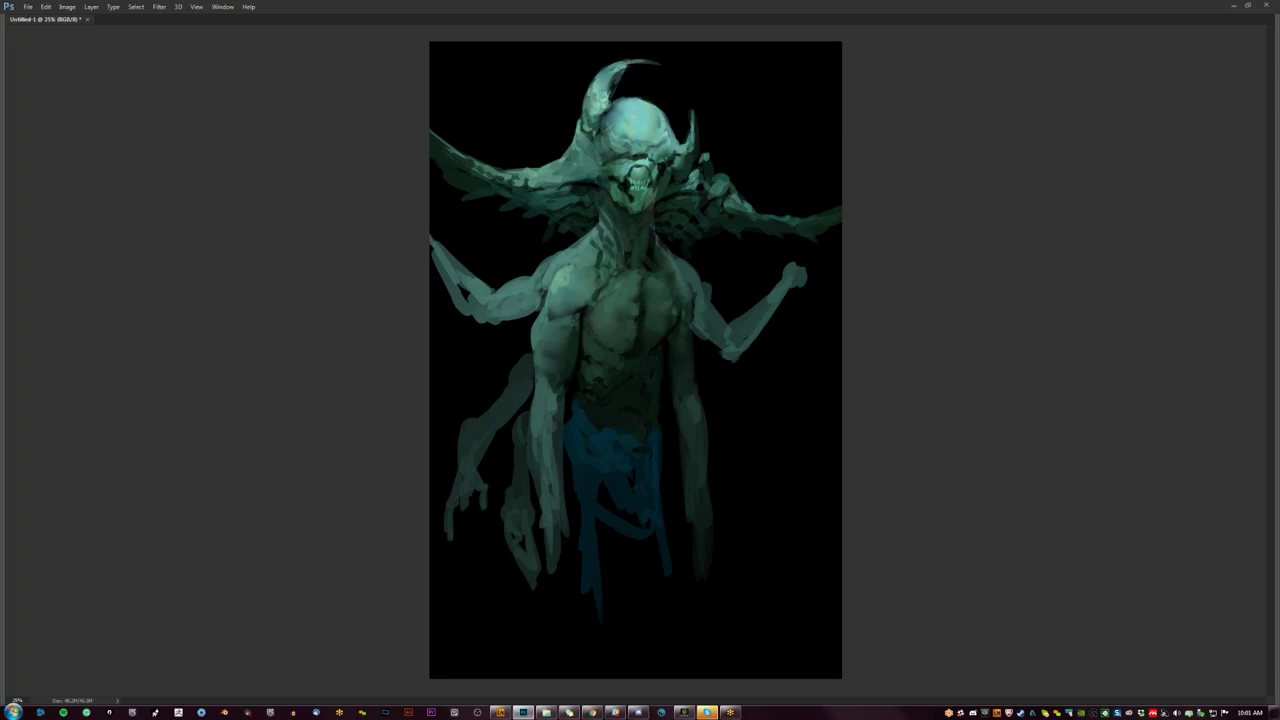
Step: Extend both horn tips on the flipped canvas so they sweep toward each other in an arc above the head
key(ctrl+shift+h)
mouse_move(658, 66)
mouse_down()
mouse_move(608, 64)
mouse_move(578, 117)
mouse_move(595, 84)
mouse_up()
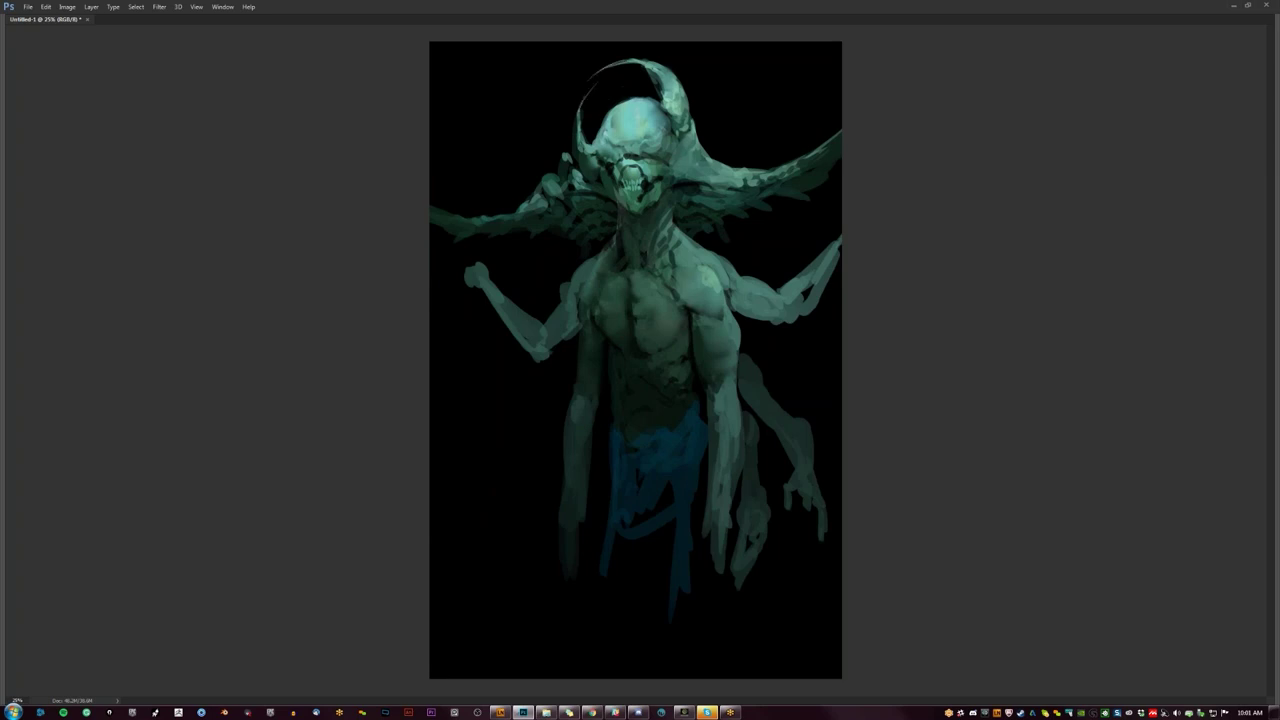
key(ctrl+minus)
key(ctrl+minus)
key(ctrl+shift+h)
Step: Refine the far horn's tapering tip and paint a dark green shape between the horn and the skull
ctrl+click(668, 242)
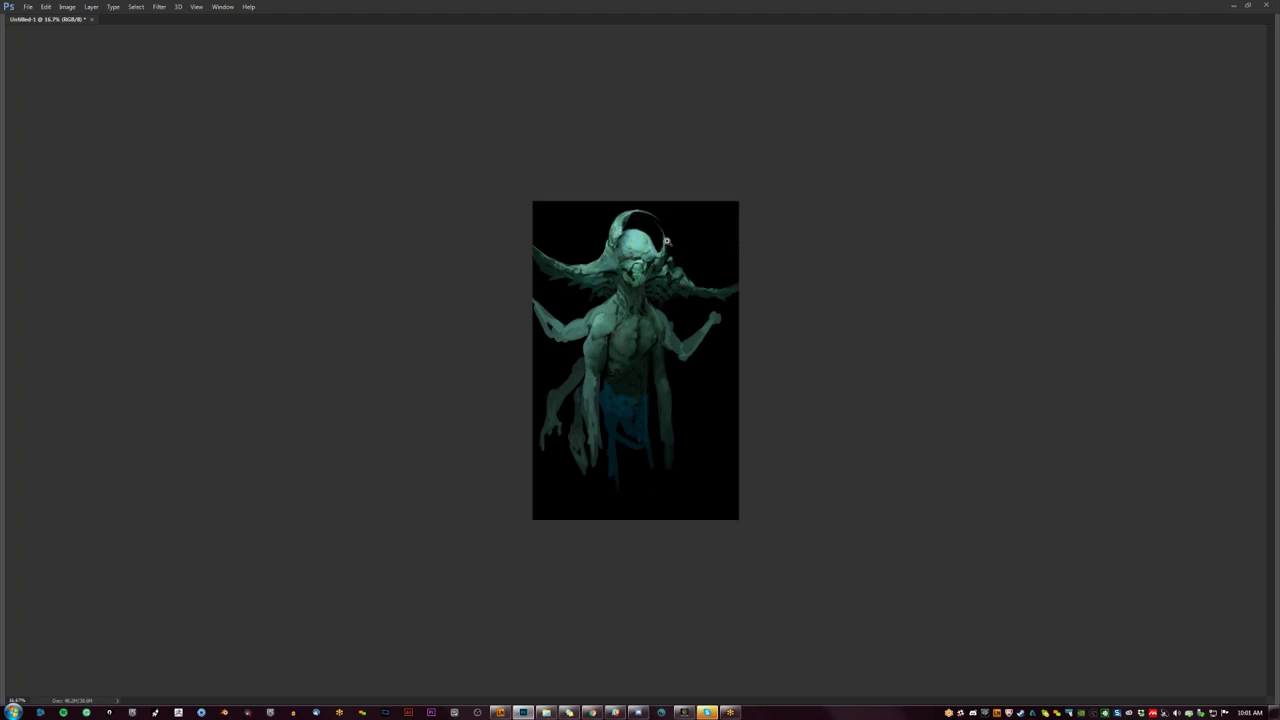
ctrl+click(668, 240)
ctrl+click(669, 230)
drag(695, 183, 680, 280)
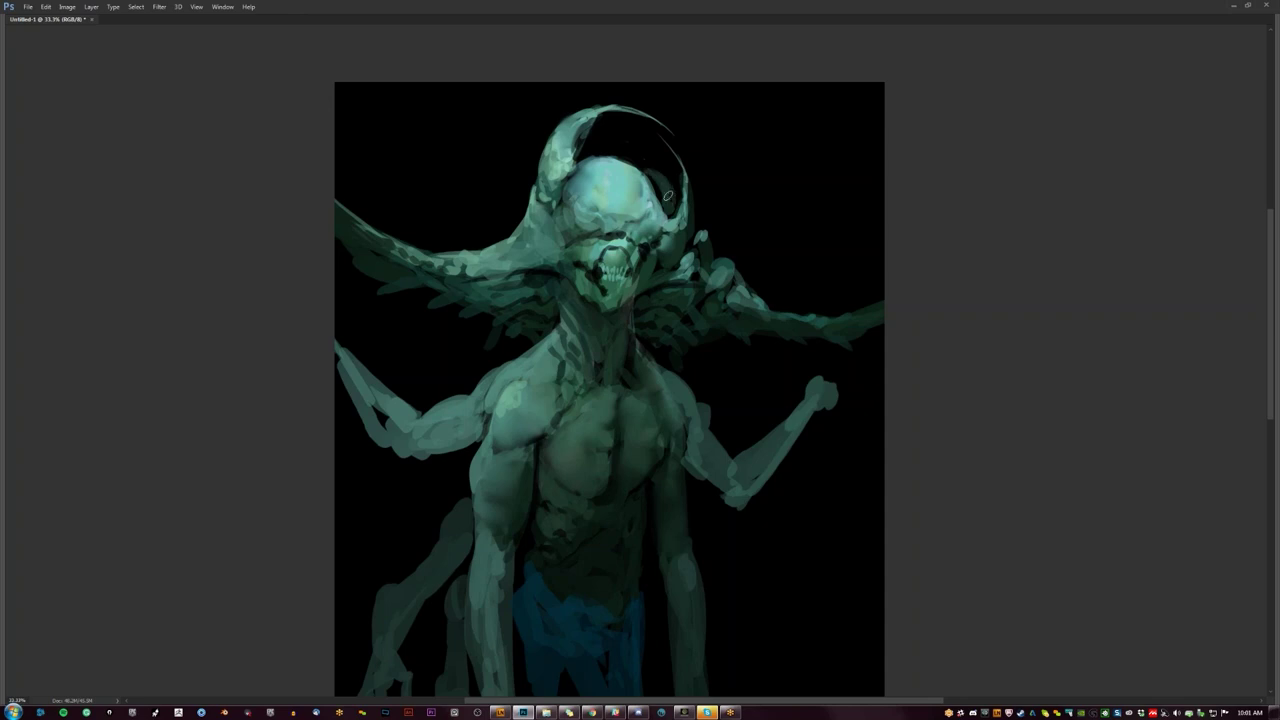
Step: Examine the full painting at reduced size to judge the horns, extra arms and overall silhouette
key(z)
alt+click(544, 288)
alt+click(544, 288)
click(621, 253)
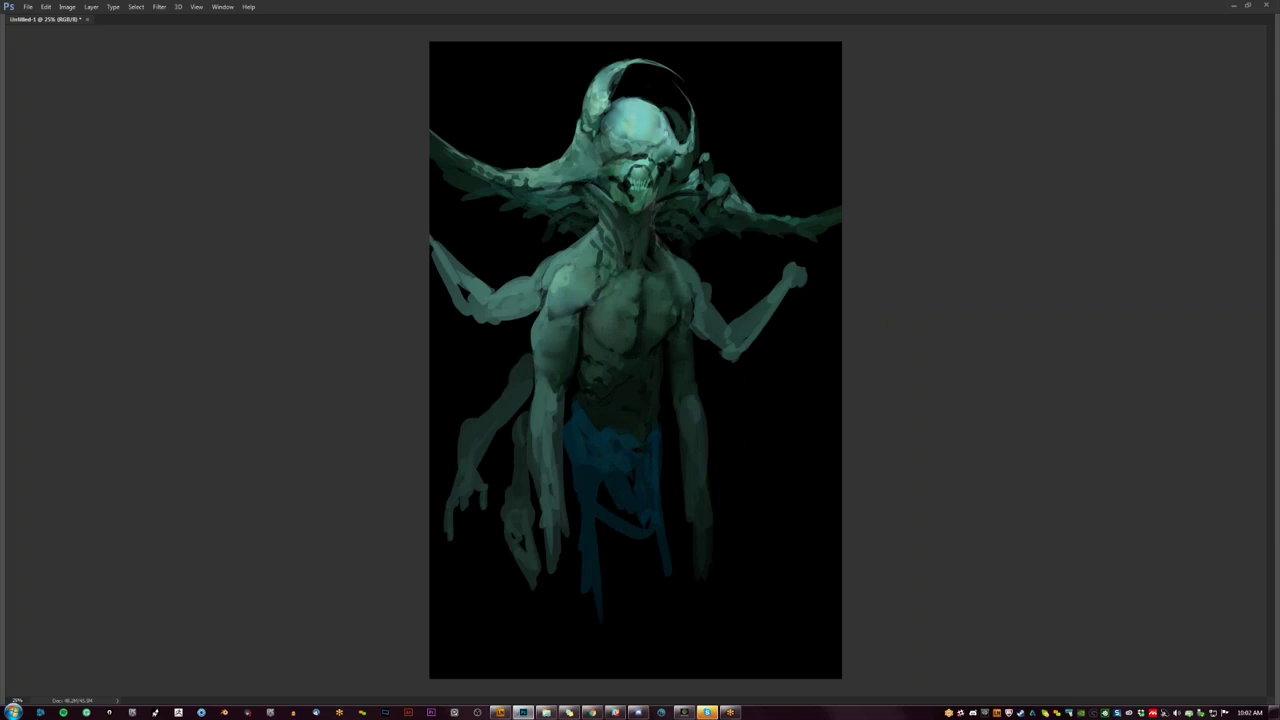
key(ctrl+minus)
key(ctrl+minus)
key(ctrl+minus)
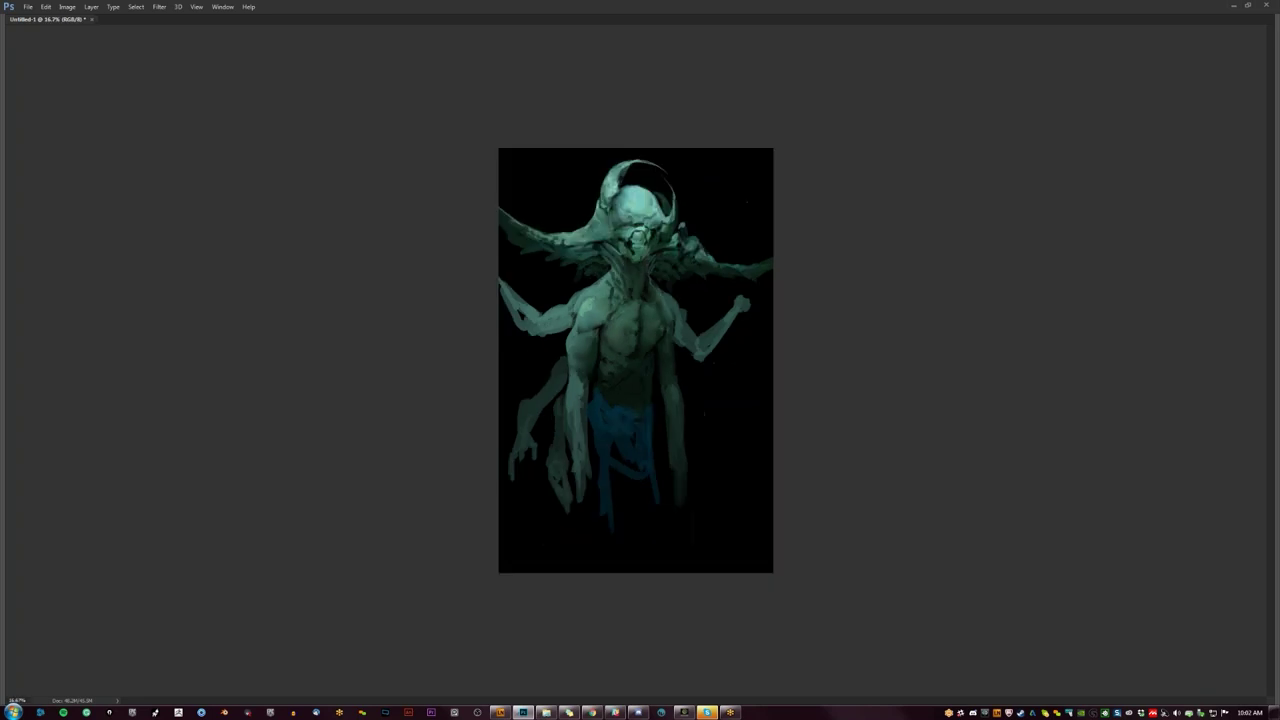
Step: Copy the Background painting onto a new layer and display the canvas full screen without the interface panels
key(Tab)
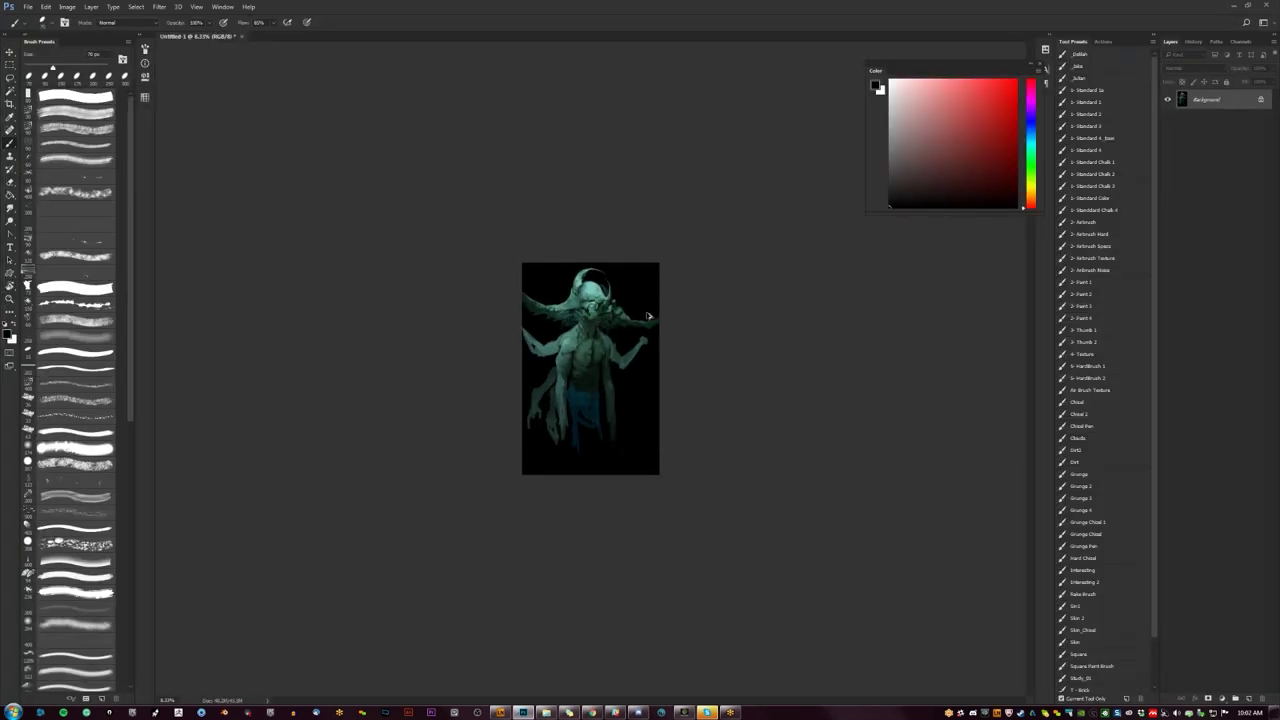
key(ctrl+shift+alt+n)
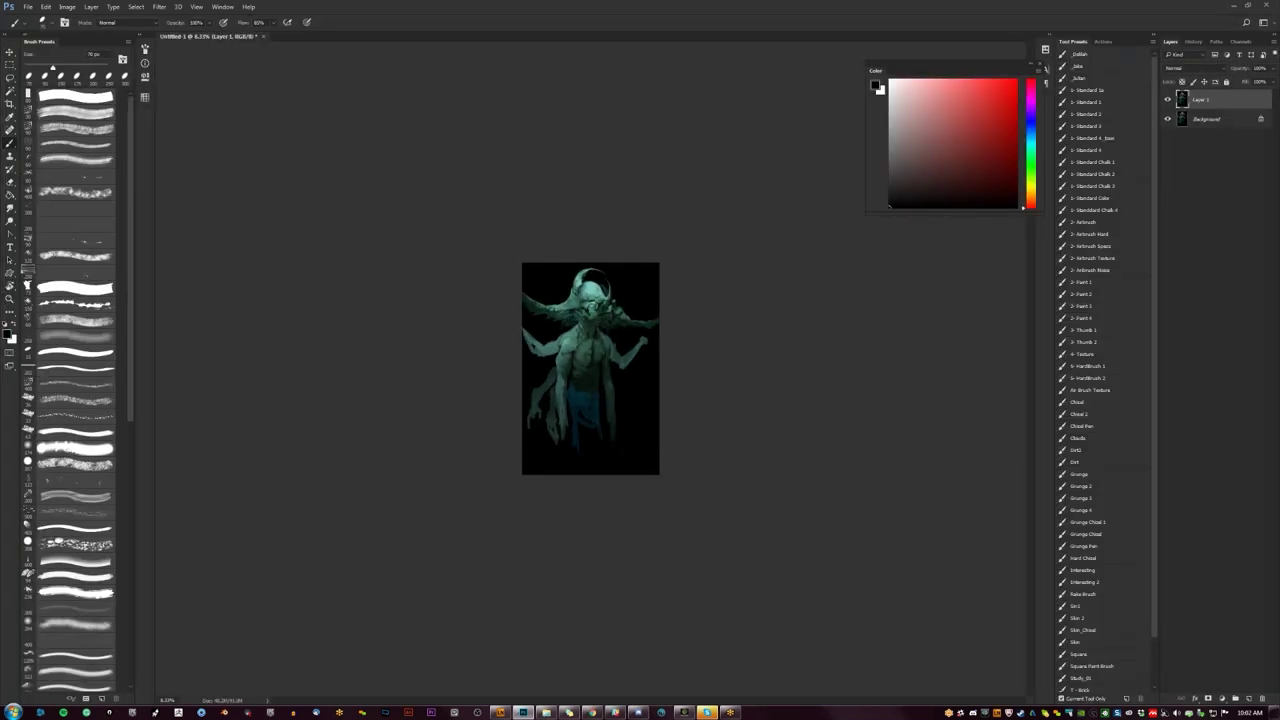
key(z)
click(646, 303)
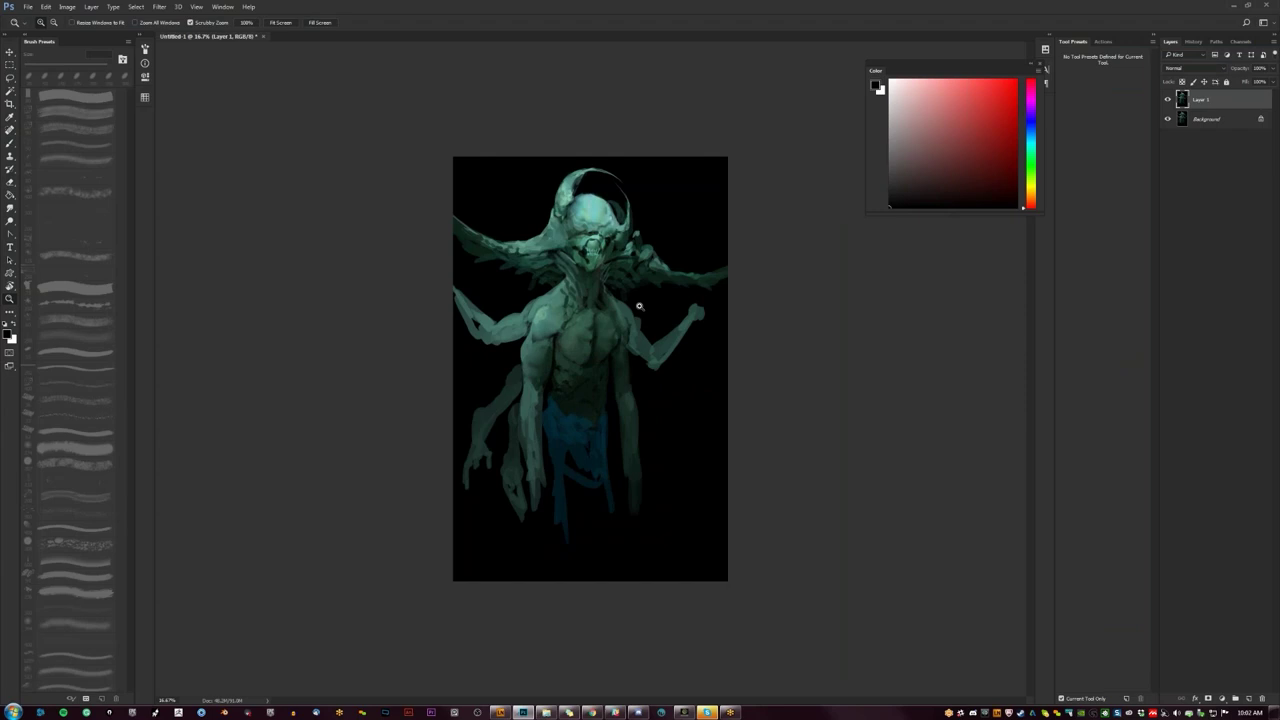
drag(640, 306, 690, 312)
click(625, 304)
key(f)
key(f)
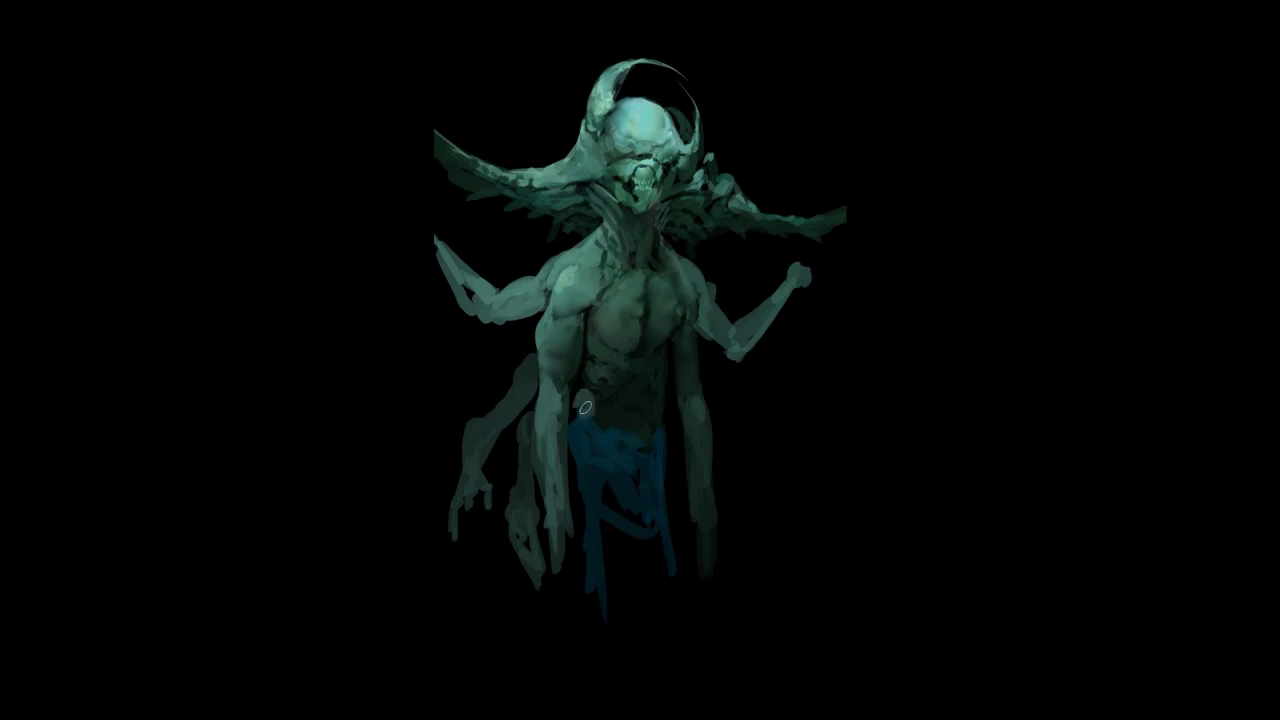
Step: Paint a pale green V-shaped pelvic ridge between the lower abdomen and the blue cloth
mouse_move(591, 413)
mouse_down()
mouse_move(615, 442)
mouse_move(585, 420)
mouse_move(599, 434)
mouse_up()
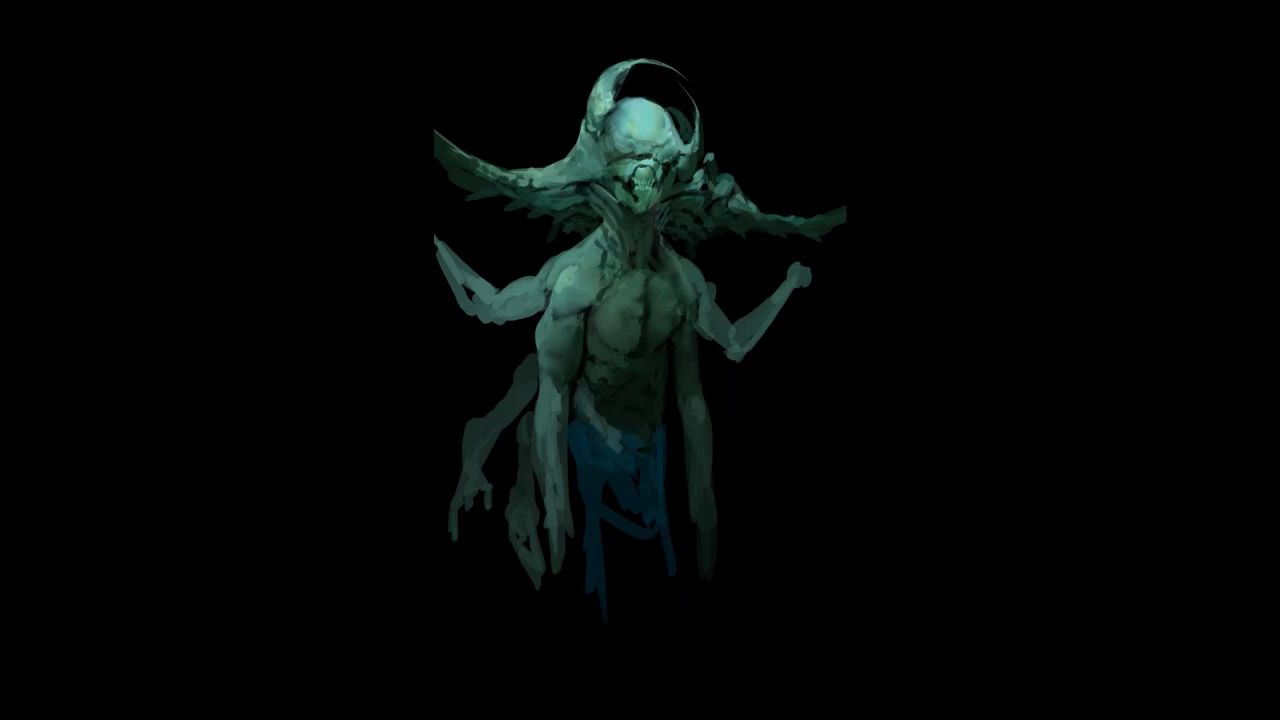
mouse_move(619, 441)
mouse_down()
mouse_move(659, 400)
mouse_move(676, 465)
mouse_up()
key(ctrl+z)
drag(665, 409, 672, 428)
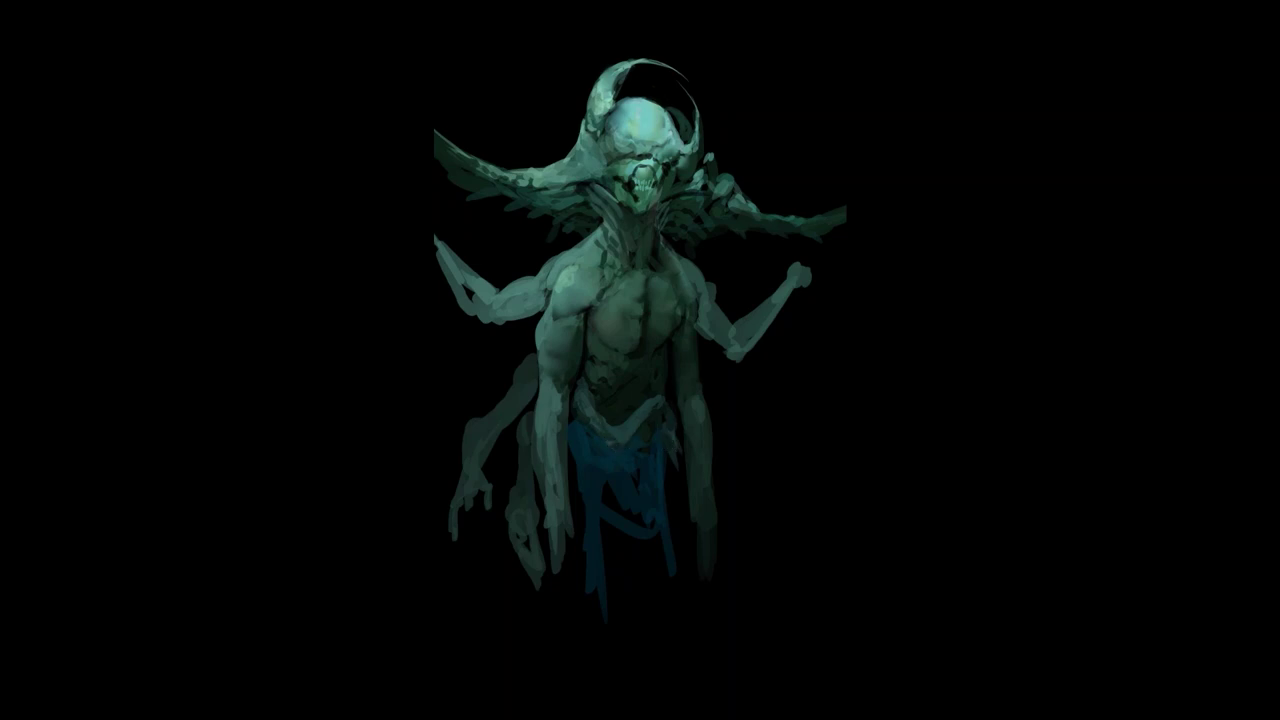
Step: Sample the light teal at the near horn's base and brush it over the area beside the skull
key(f)
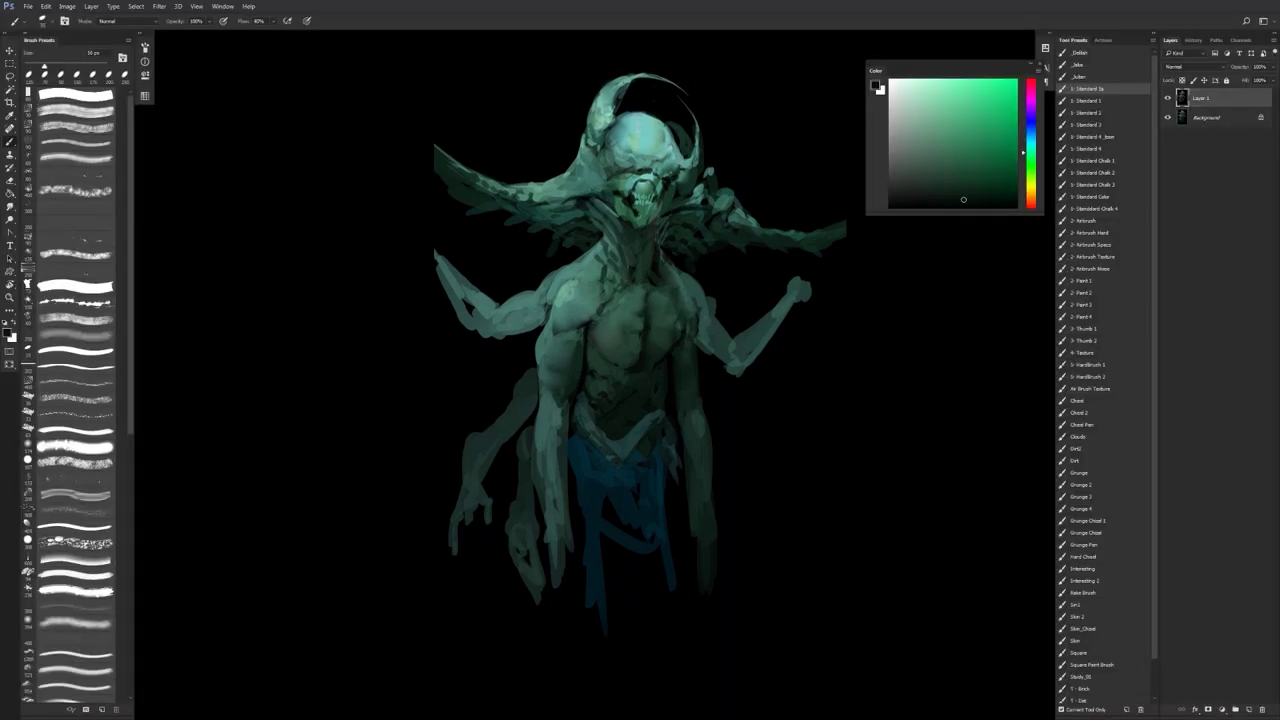
key(])
key(])
key(])
key(])
click(938, 128)
key(bracketright)
key(bracketright)
key(bracketright)
key(bracketright)
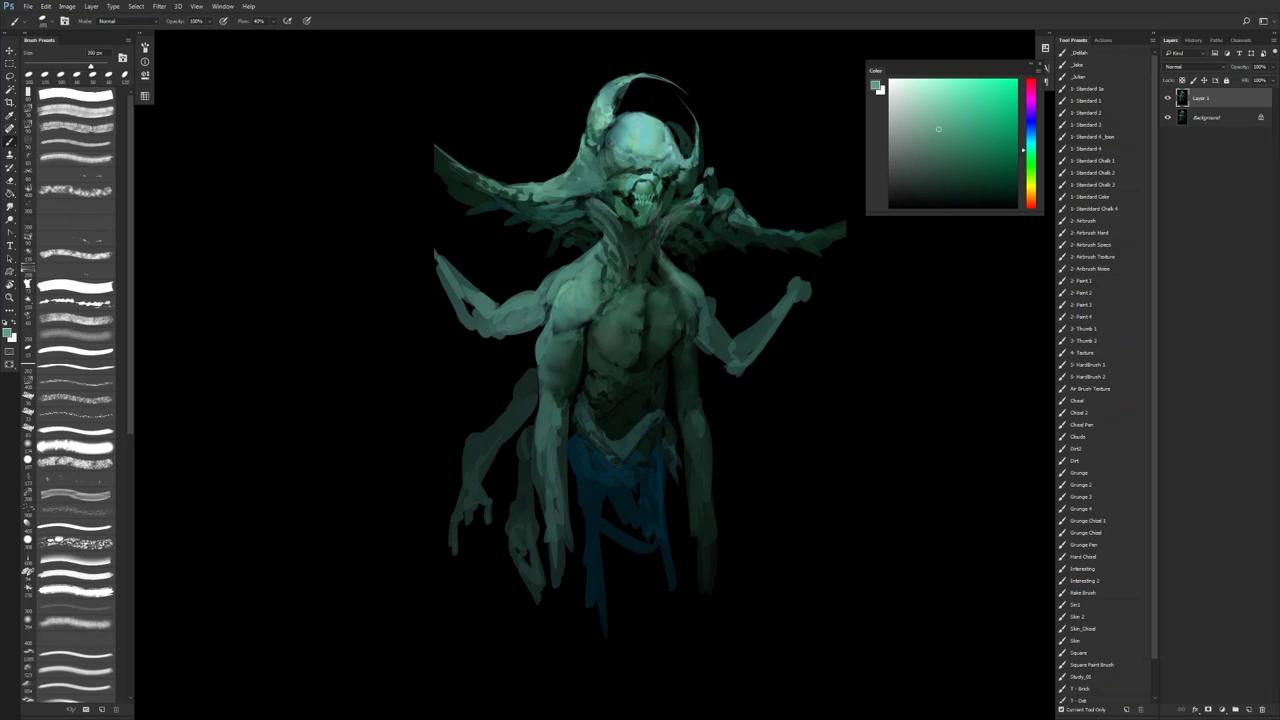
alt+click(582, 178)
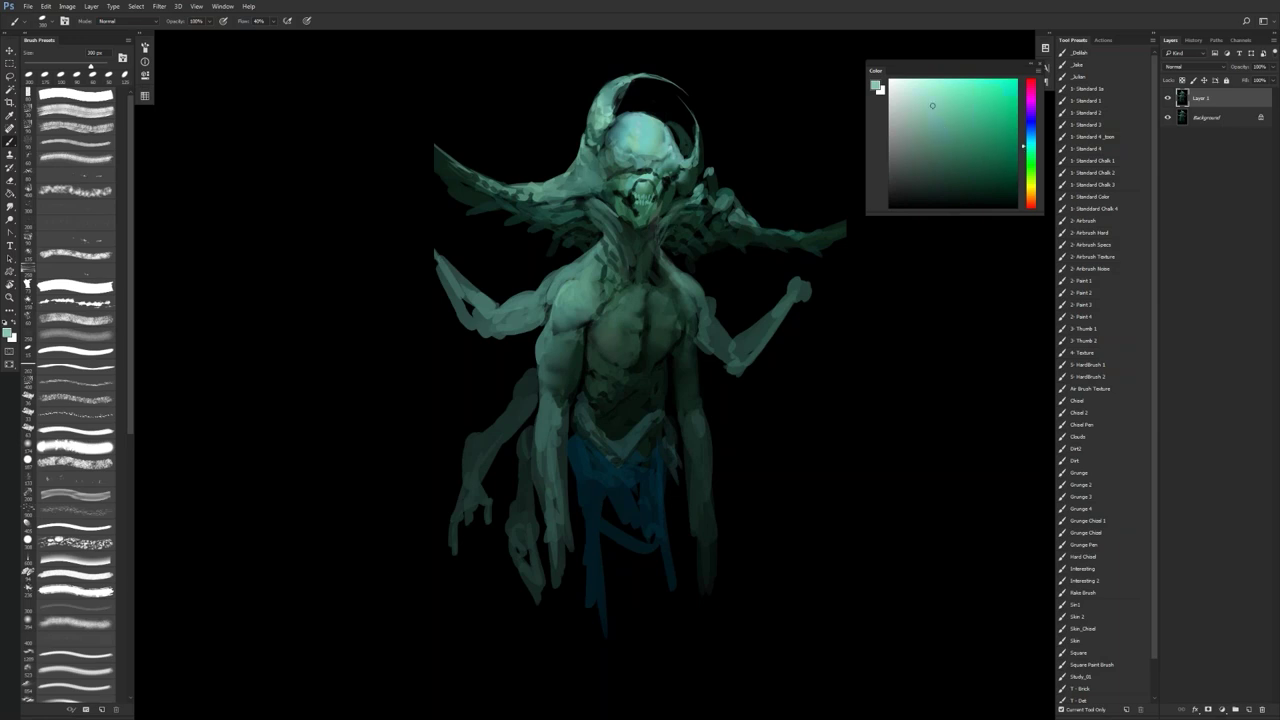
key([)
mouse_move(596, 184)
mouse_down()
mouse_move(600, 170)
mouse_move(569, 176)
mouse_move(569, 190)
mouse_move(581, 170)
mouse_up()
Step: Reduce the brush size and flip the canvas horizontally, framing the whole figure
key(bracketleft)
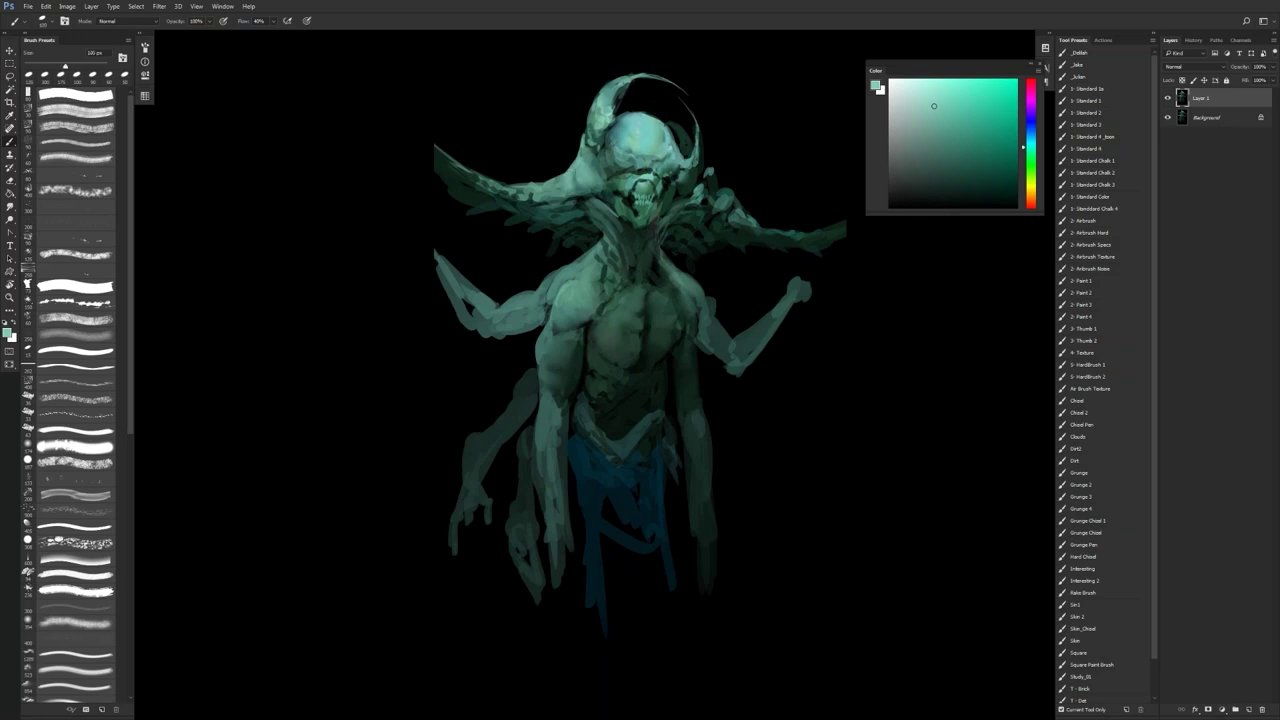
key(bracketleft)
key(bracketleft)
key(bracketleft)
key(bracketleft)
key(bracketleft)
key(bracketleft)
key(z)
drag(620, 250, 547, 250)
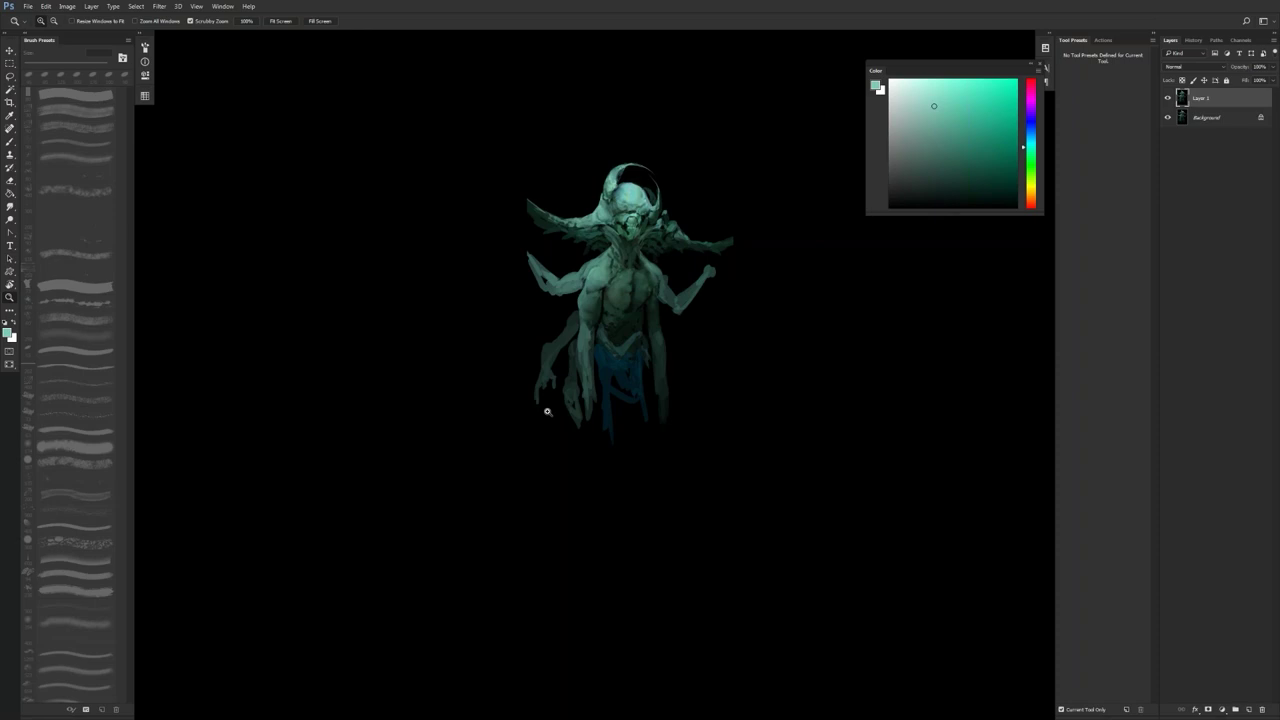
key(ctrl+shift+h)
key(b)
key(z)
drag(662, 305, 735, 305)
key(b)
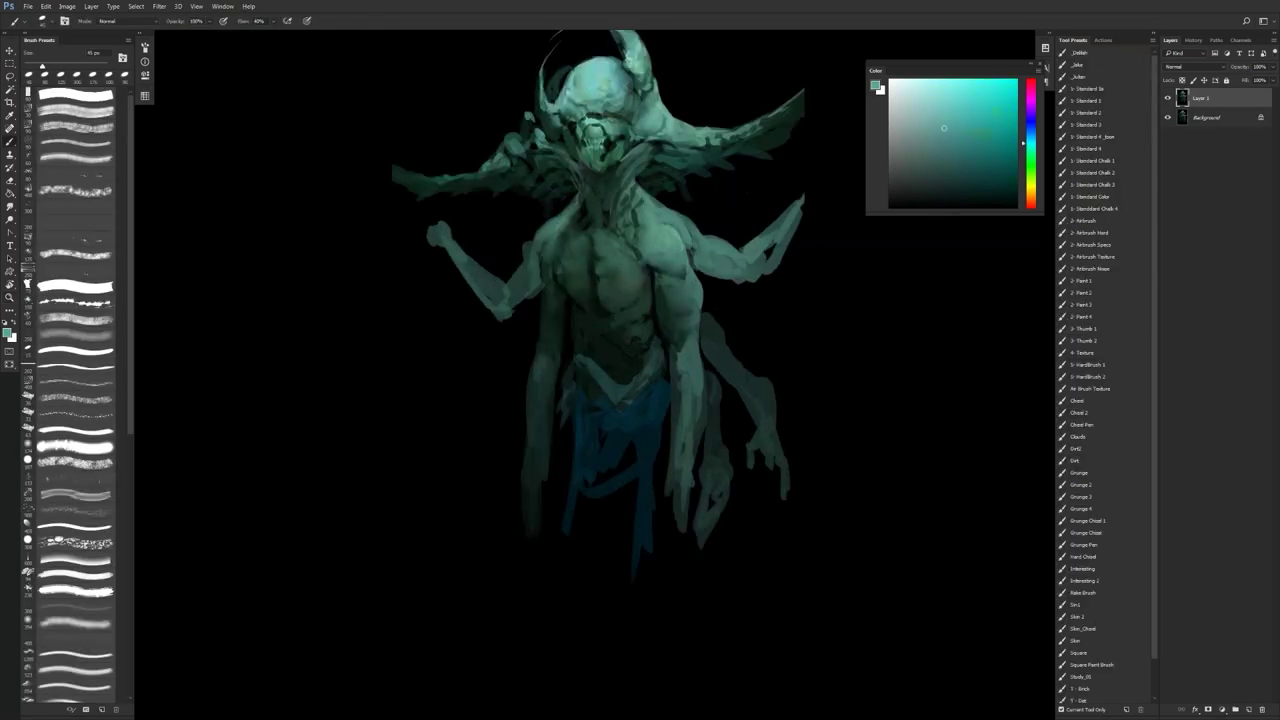
Step: Paint muted teal tones over the cranium with a larger brush and undo the stroke across the brow
key(bracketright)
key(bracketright)
mouse_move(603, 70)
mouse_down()
mouse_move(592, 90)
mouse_move(582, 69)
mouse_move(614, 64)
mouse_up()
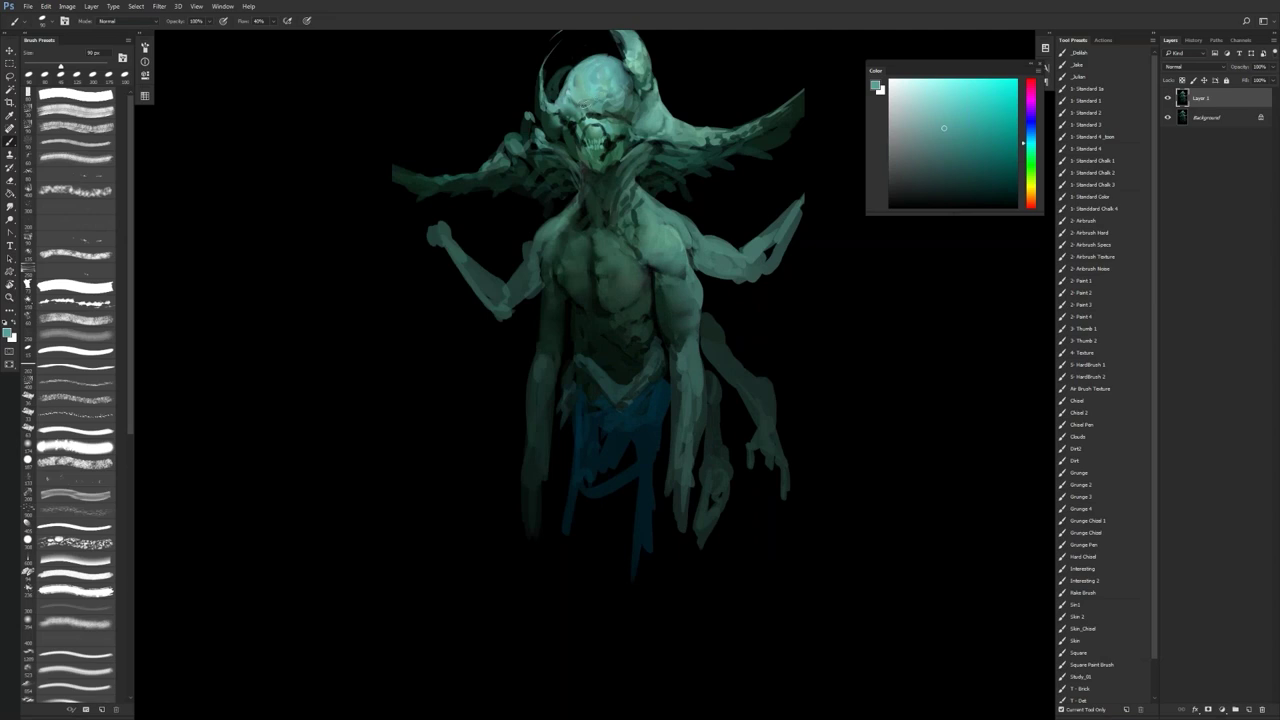
mouse_move(564, 123)
mouse_down()
mouse_move(576, 131)
mouse_move(594, 114)
mouse_move(610, 118)
mouse_move(603, 128)
mouse_move(637, 95)
mouse_up()
key(ctrl+z)
click(941, 121)
key(bracketright)
Step: Flip the canvas back horizontally and check the head and torso at larger and smaller size
key(z)
mouse_move(642, 178)
mouse_down()
mouse_move(572, 178)
mouse_move(702, 154)
mouse_up()
key(ctrl+shift+h)
drag(614, 217, 614, 283)
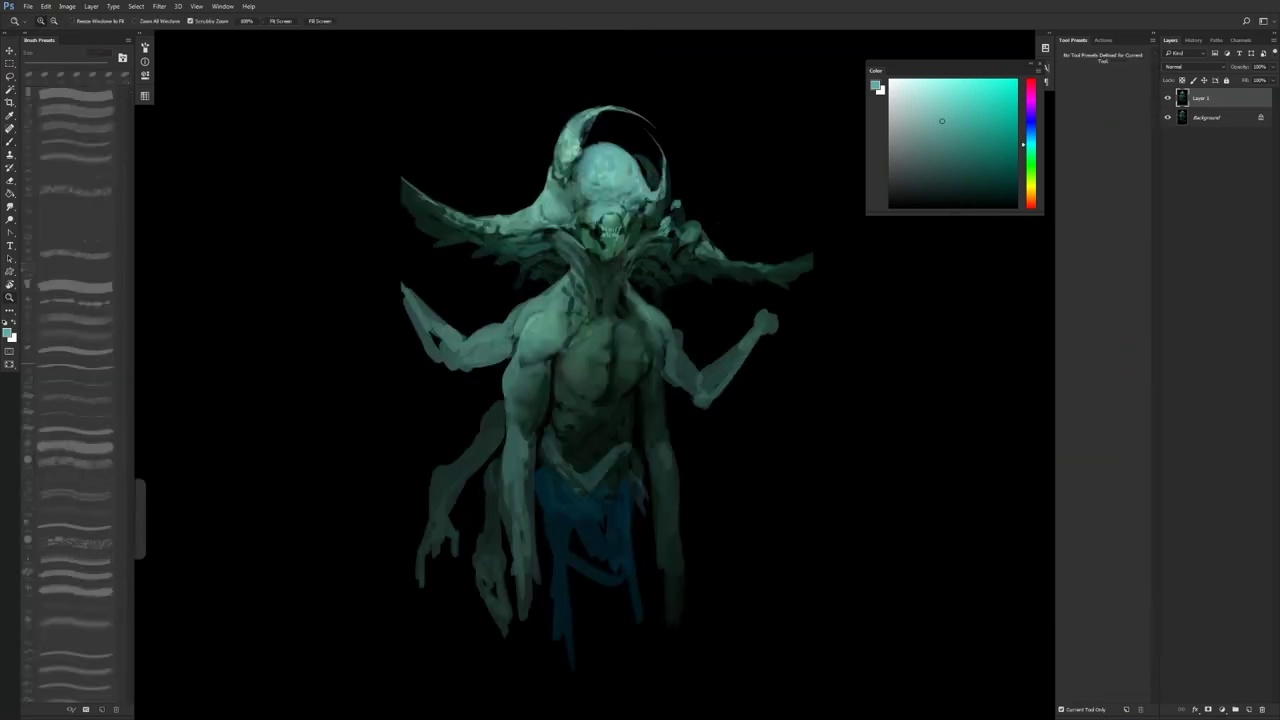
drag(696, 100, 712, 100)
key(b)
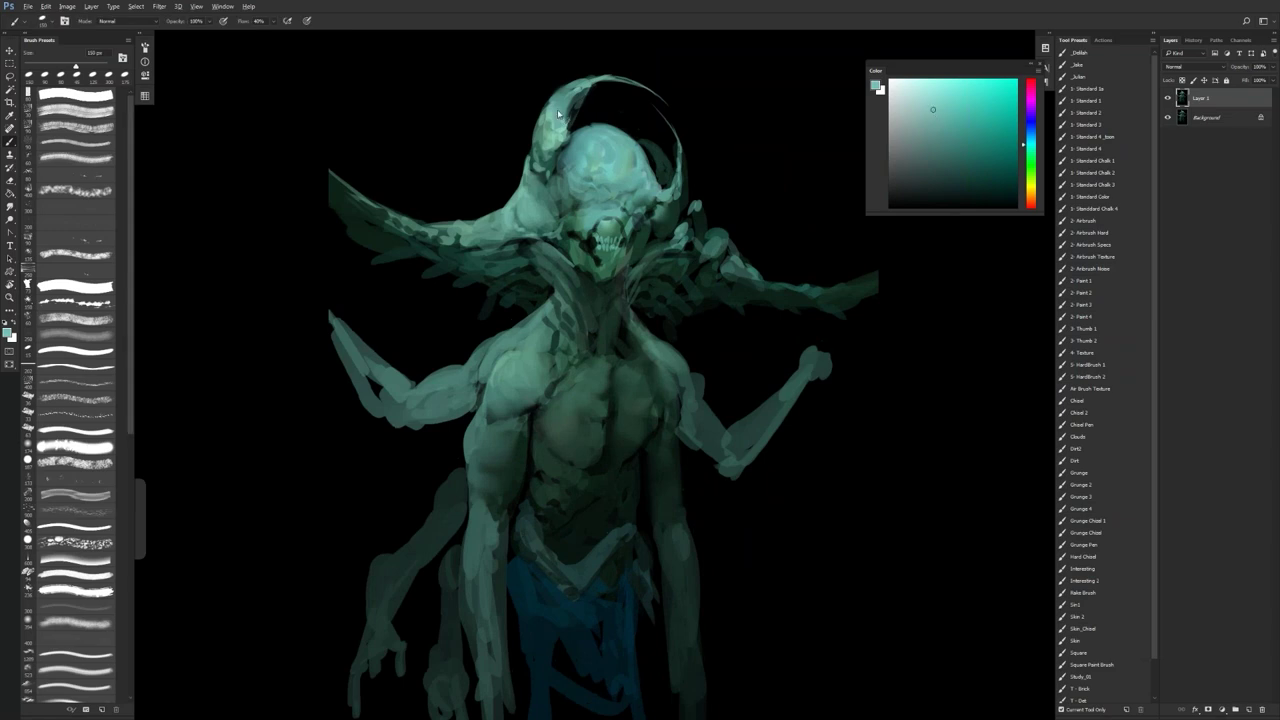
key(z)
drag(658, 168, 564, 181)
key(b)
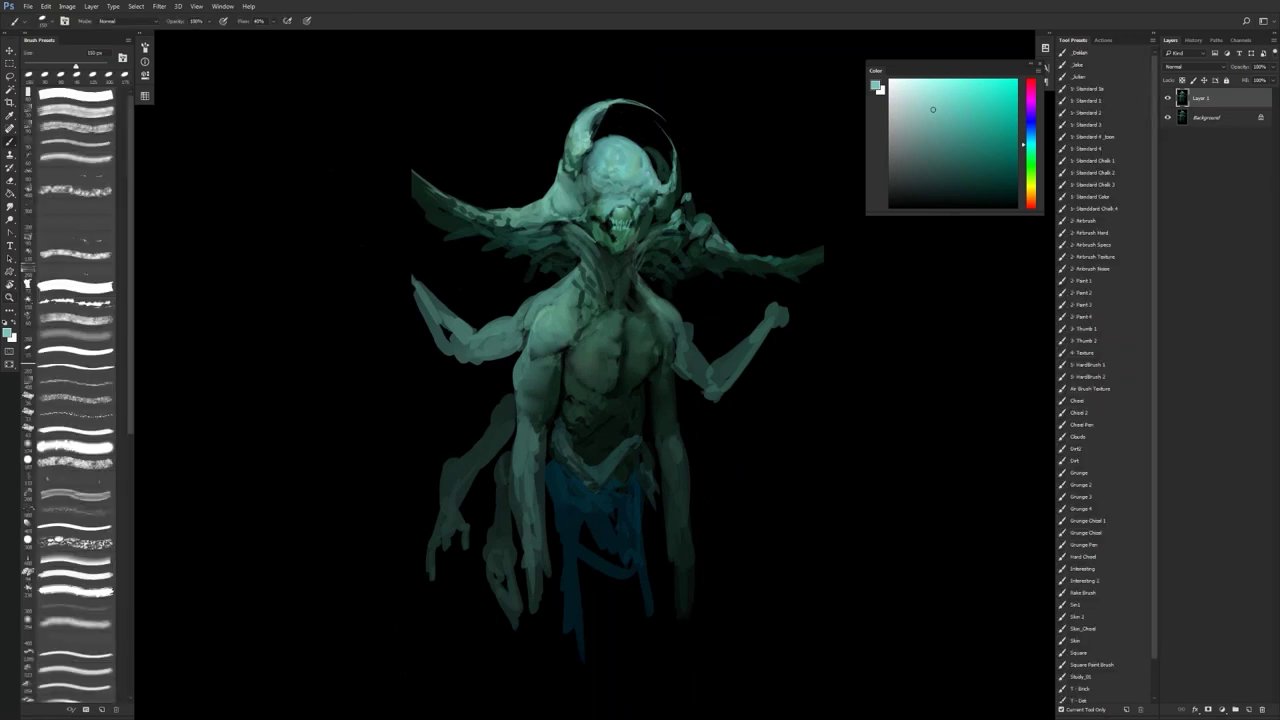
Step: Dab small strokes of the cranium's teal beside the brow near the closer horn and soften them with the Smudge tool
alt+click(618, 156)
key([)
key([)
key(bracketleft)
key(bracketleft)
key(bracketleft)
key(bracketleft)
key(bracketleft)
click(586, 200)
click(590, 202)
key(bracketright)
key(bracketright)
key(bracketright)
key(d)
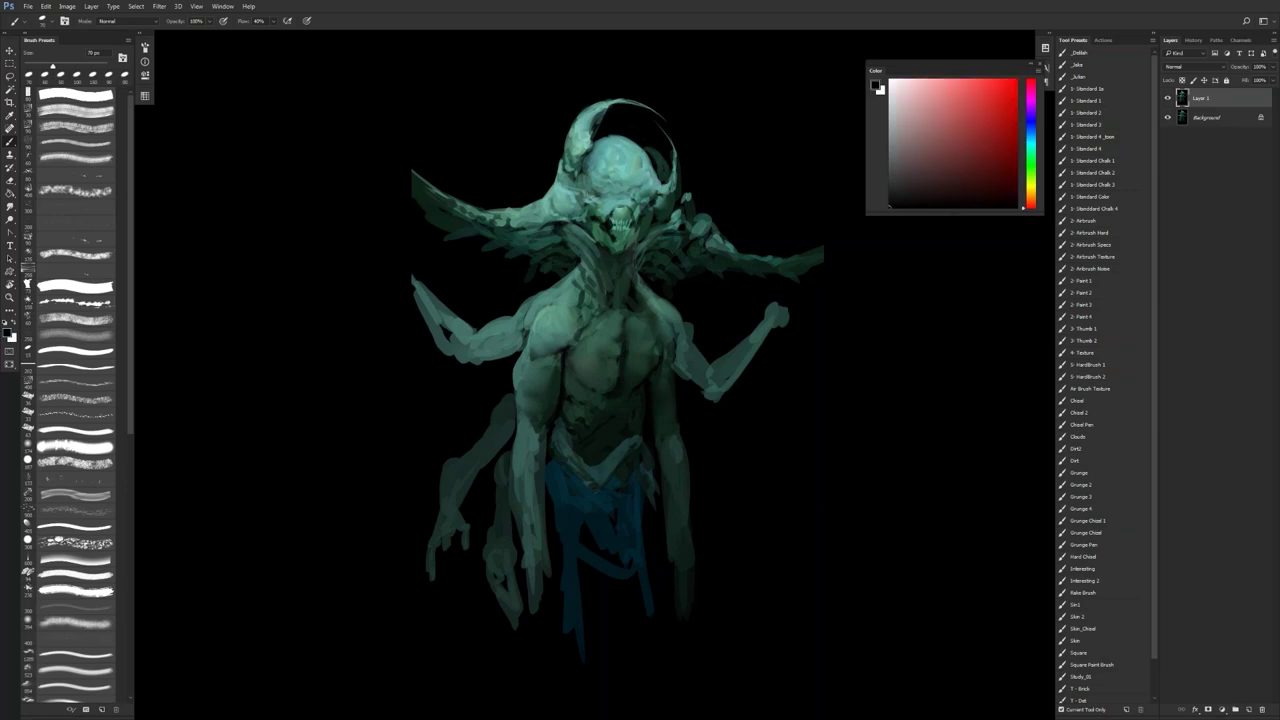
key(r)
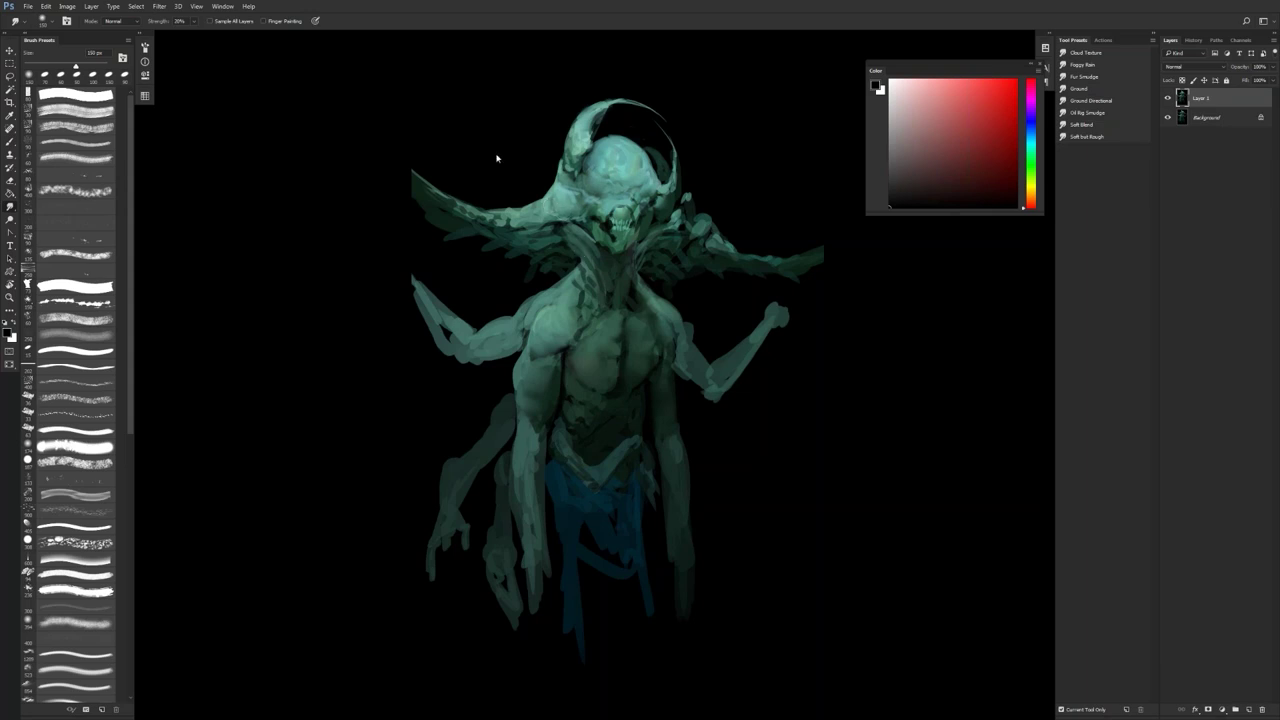
key(b)
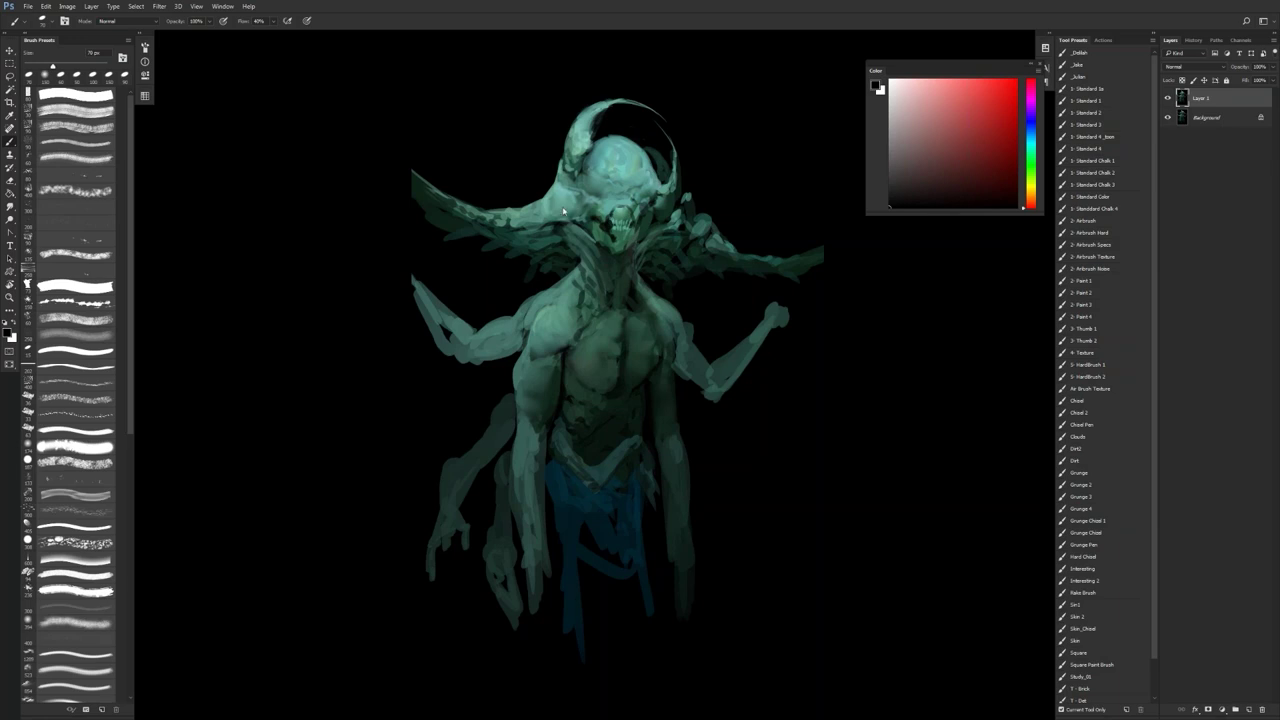
Step: Paint a rounded teal form between the skull and the far horn, blending it with a small Smudge brush
alt+click(616, 153)
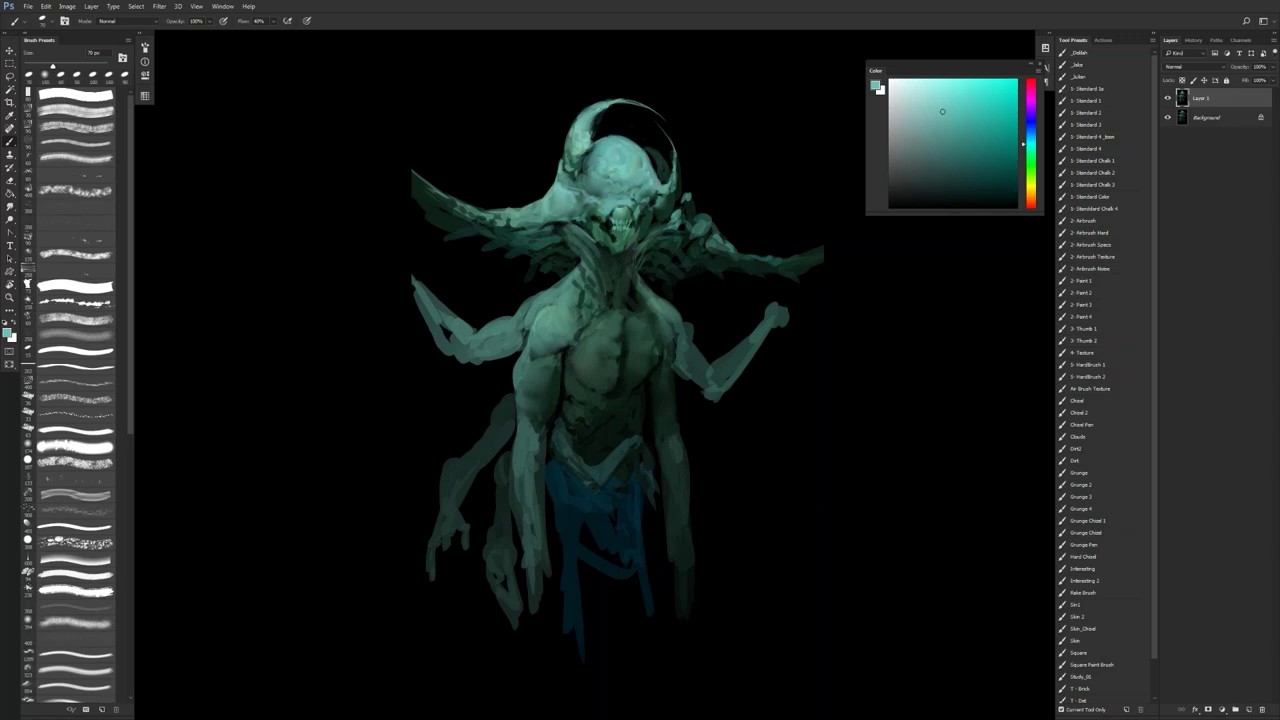
drag(646, 150, 656, 164)
drag(660, 164, 664, 159)
key(r)
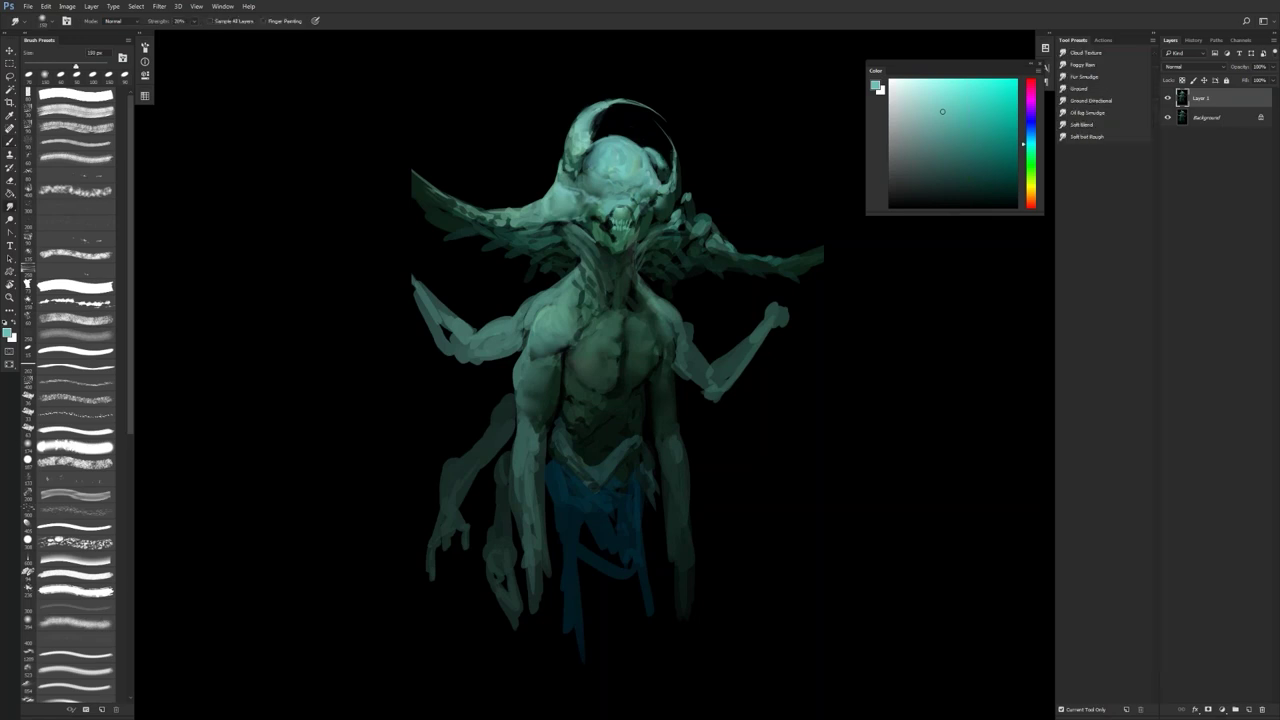
key([)
key([)
key([)
drag(655, 156, 662, 166)
Step: Sample a near-black green from the face and darken the recess under the near side of the brow
alt+click(658, 297)
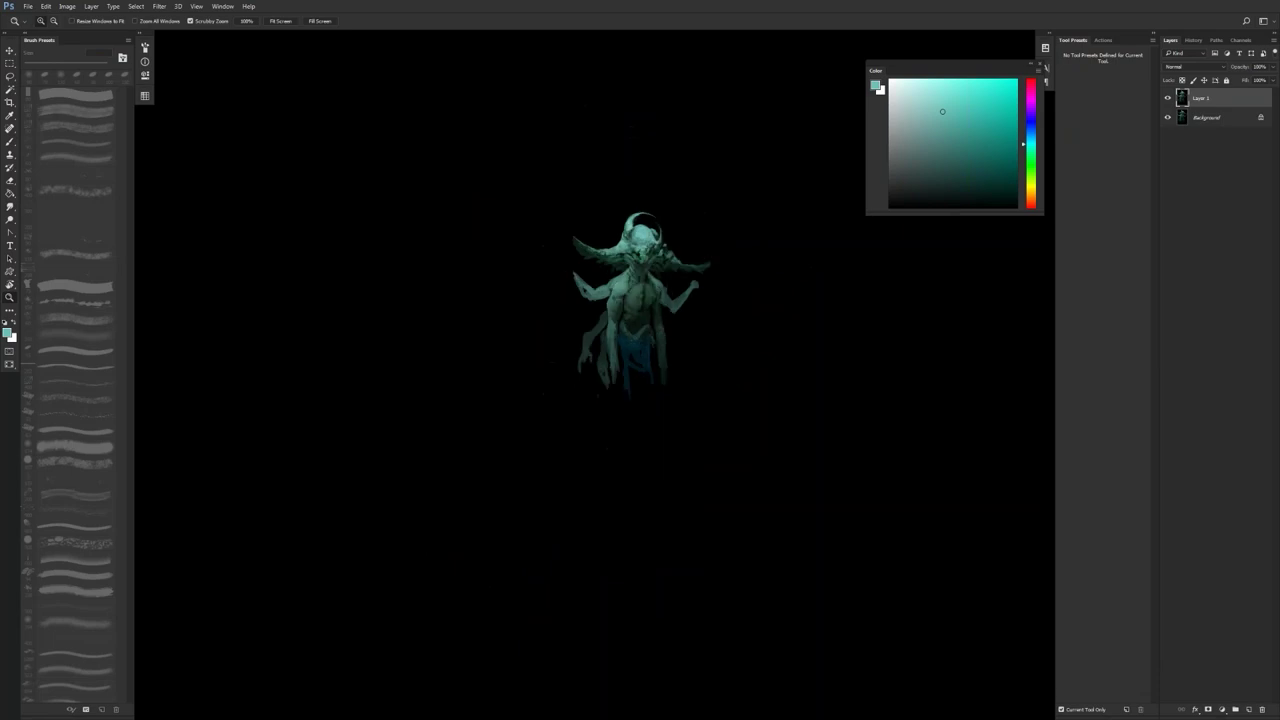
click(642, 350)
click(643, 300)
click(653, 246)
drag(653, 179, 626, 267)
key(b)
alt+click(600, 222)
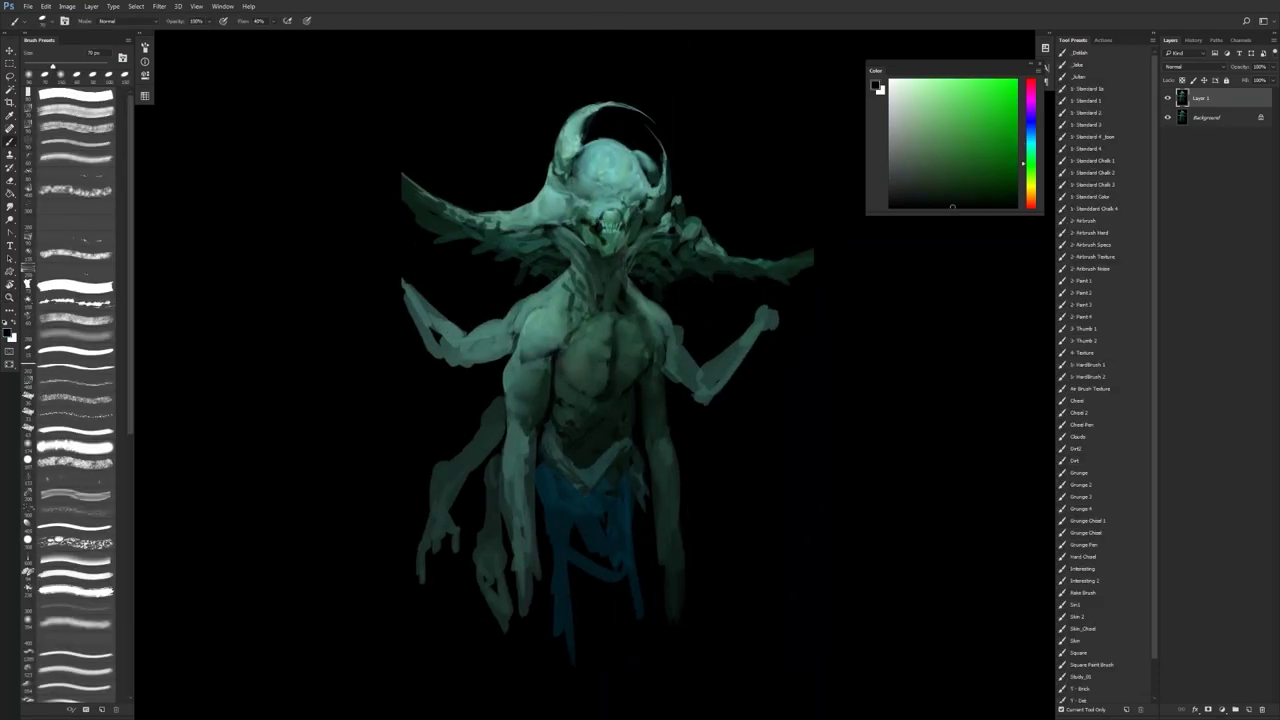
drag(586, 219, 574, 221)
Step: Hide the interface panels and examine the horned figure enlarged, reduced and mirrored
key(f)
key(z)
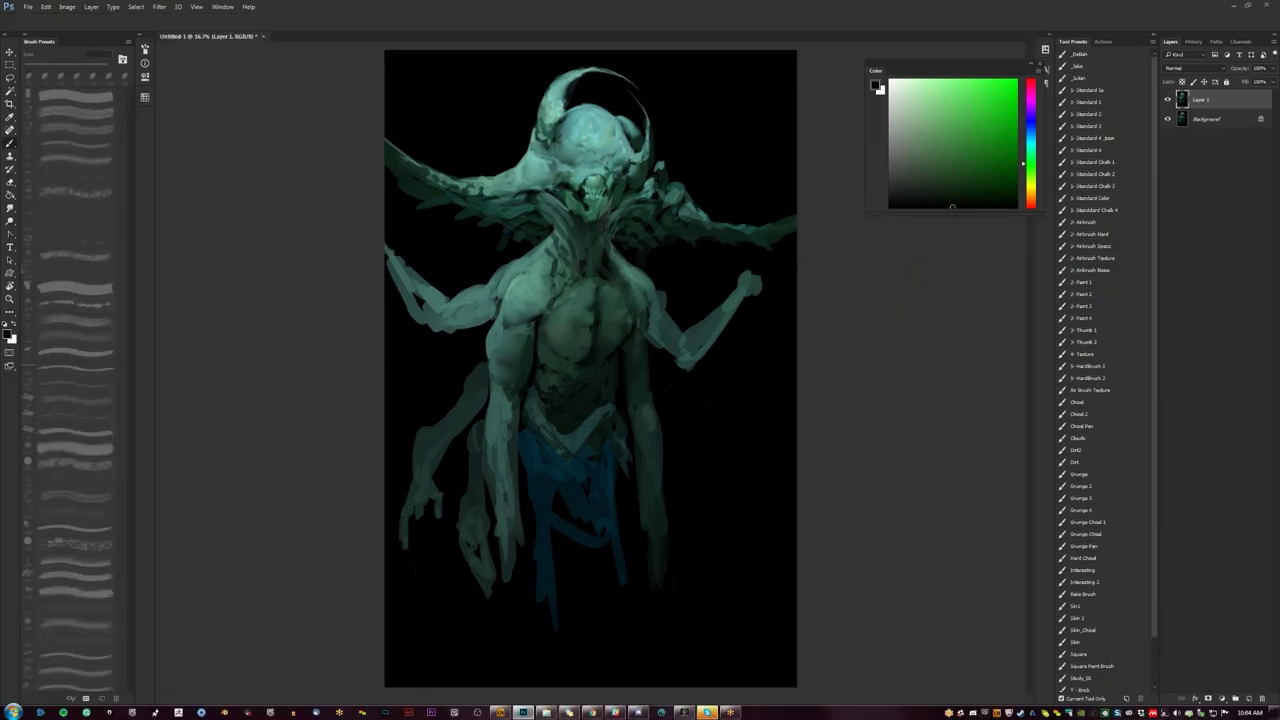
key(ctrl+plus)
key(Tab)
drag(573, 226, 555, 276)
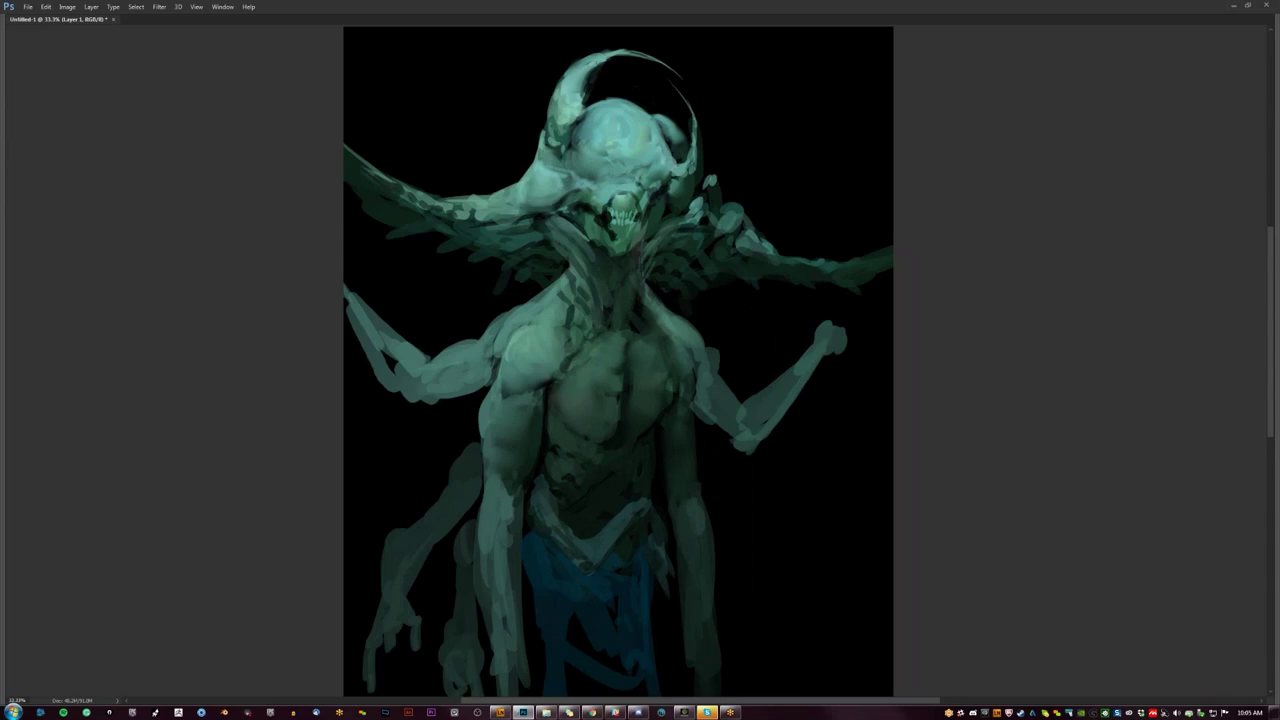
key(ctrl+shift+h)
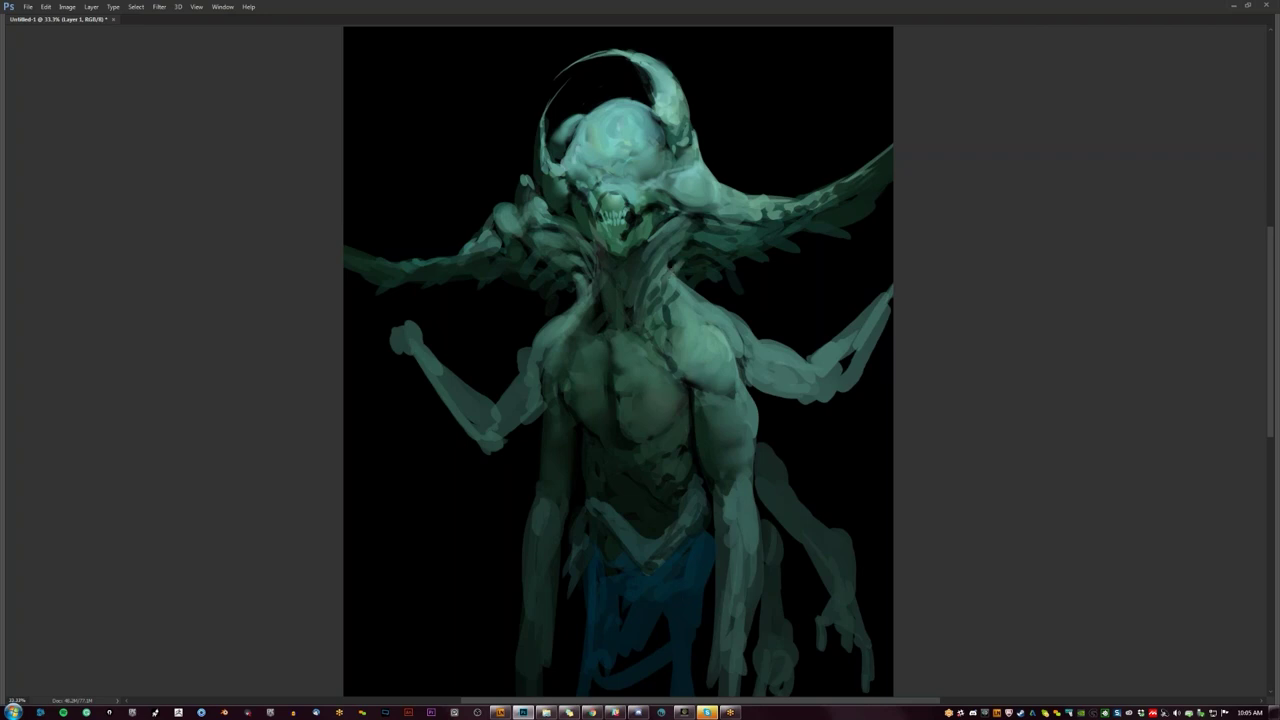
key(ctrl+minus)
key(ctrl+minus)
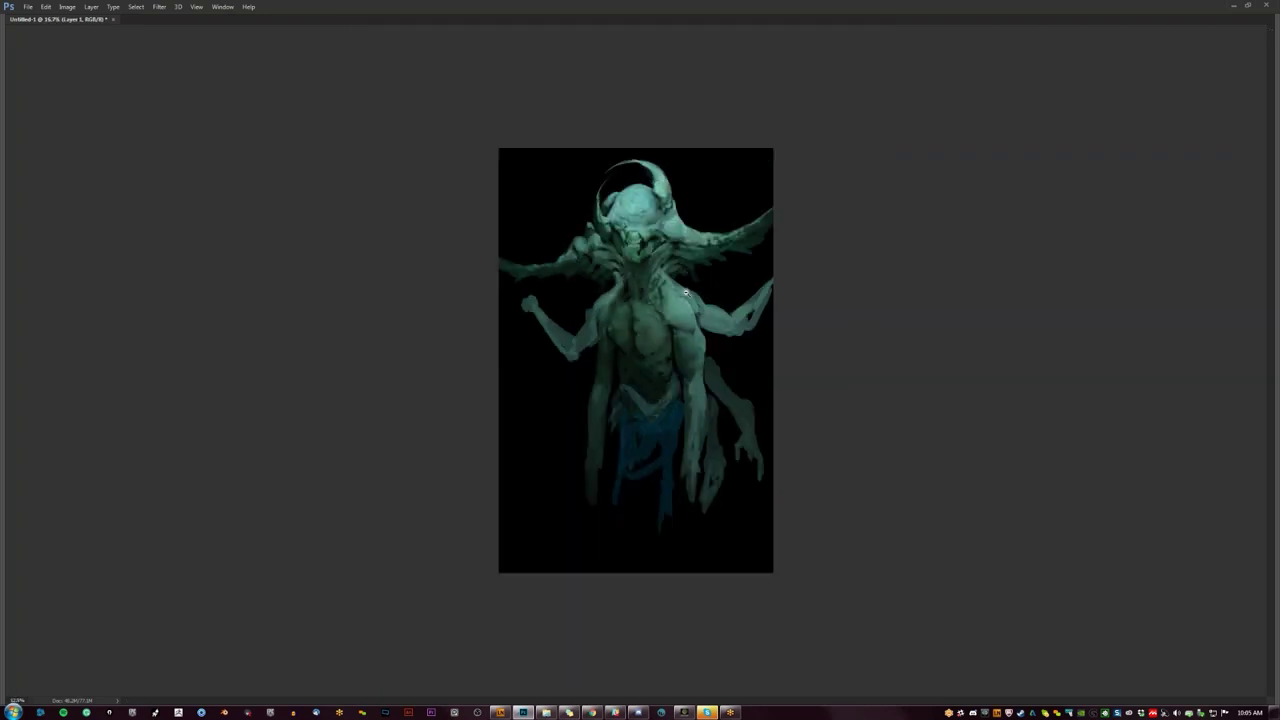
key(ctrl+minus)
key(ctrl+plus)
key(ctrl+plus)
key(ctrl+plus)
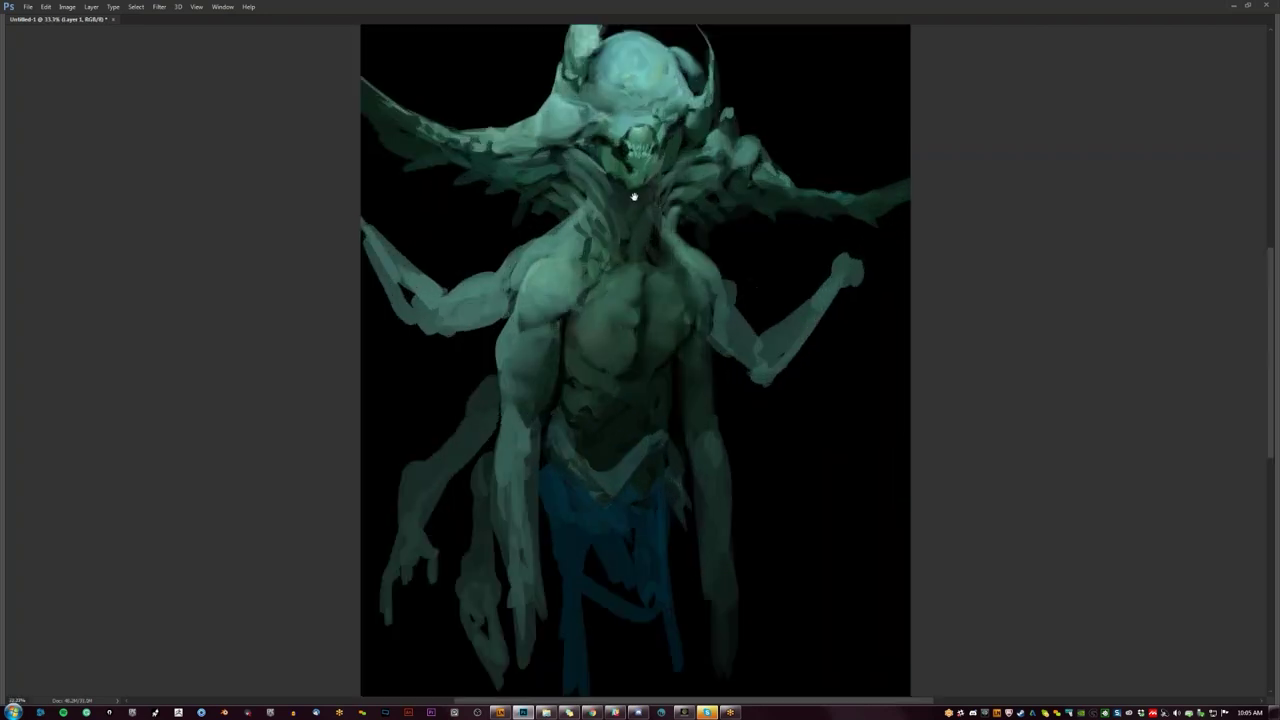
Step: Sample a face tone and rework the skull-like muzzle and the shading around the mouth
alt+click(655, 146)
mouse_move(642, 126)
mouse_down()
mouse_move(620, 118)
mouse_move(650, 108)
mouse_up()
mouse_move(594, 236)
mouse_down()
mouse_move(574, 222)
mouse_move(582, 244)
mouse_move(614, 254)
mouse_move(603, 220)
mouse_move(628, 254)
mouse_move(672, 240)
mouse_move(682, 212)
mouse_move(652, 240)
mouse_move(658, 228)
mouse_up()
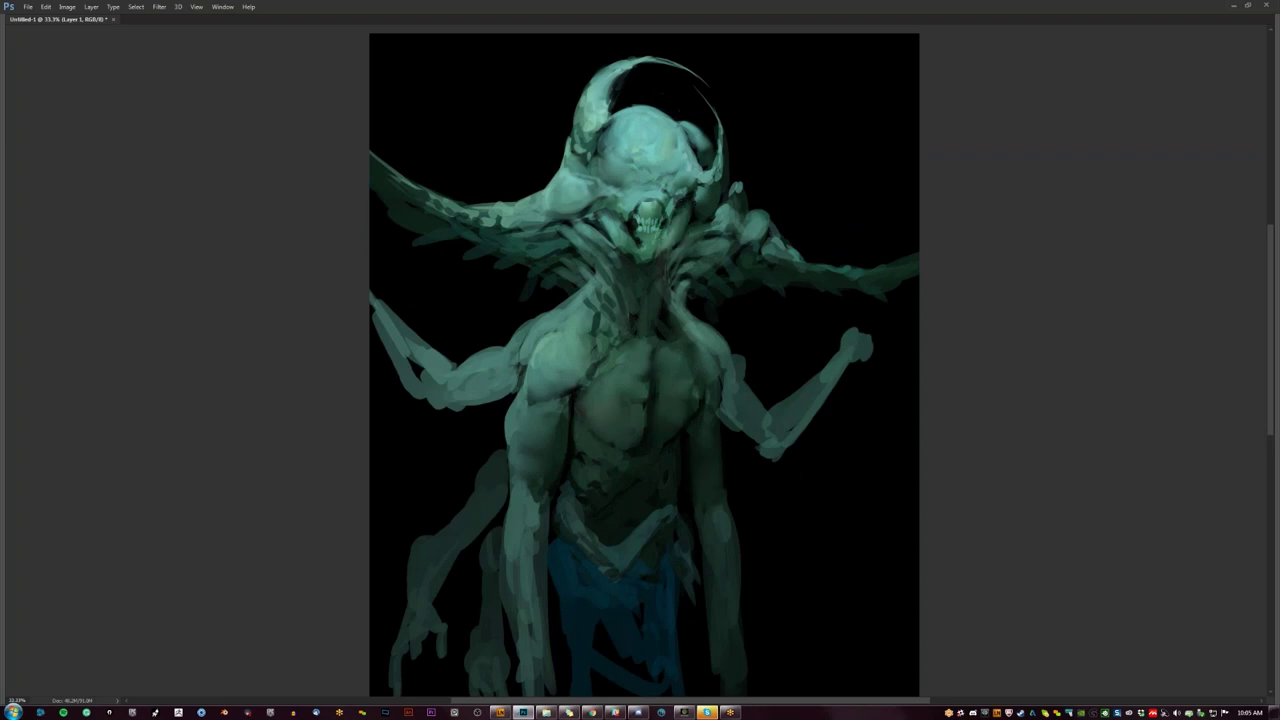
key(Tab)
key(Tab)
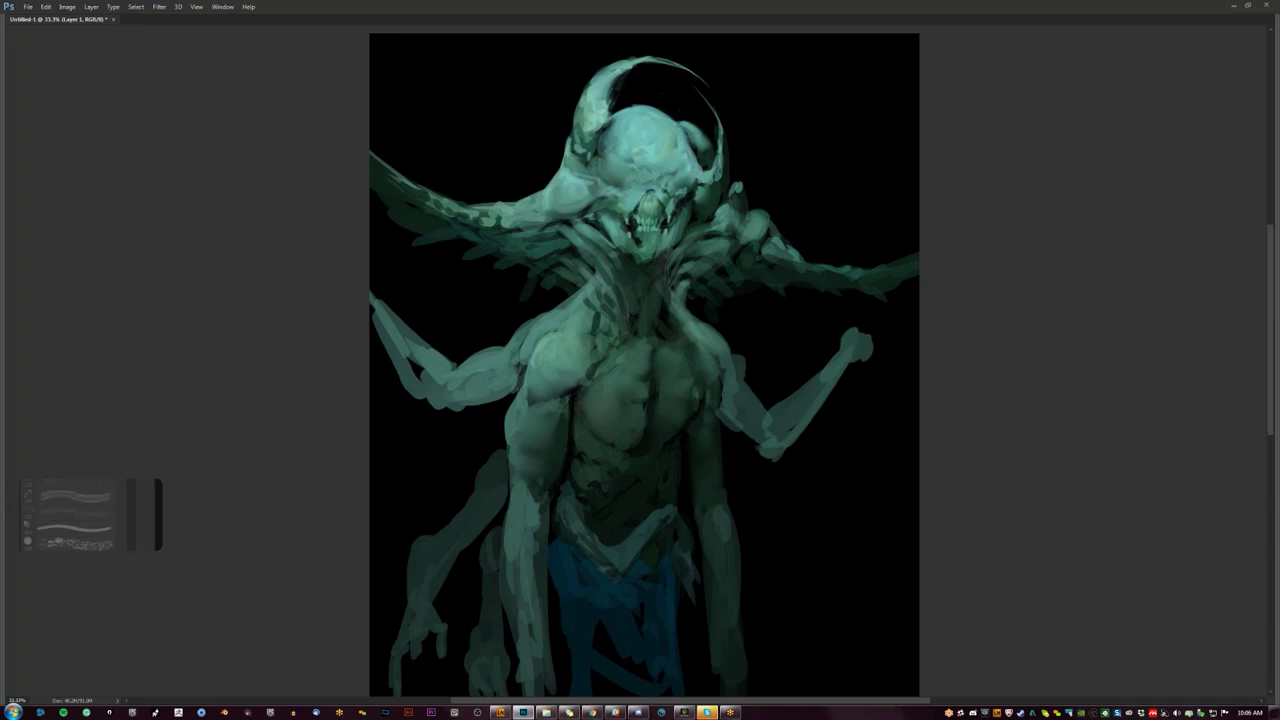
Step: Refine the edge of the far jaw and the near cheek and brow beside the teeth
drag(688, 212, 684, 231)
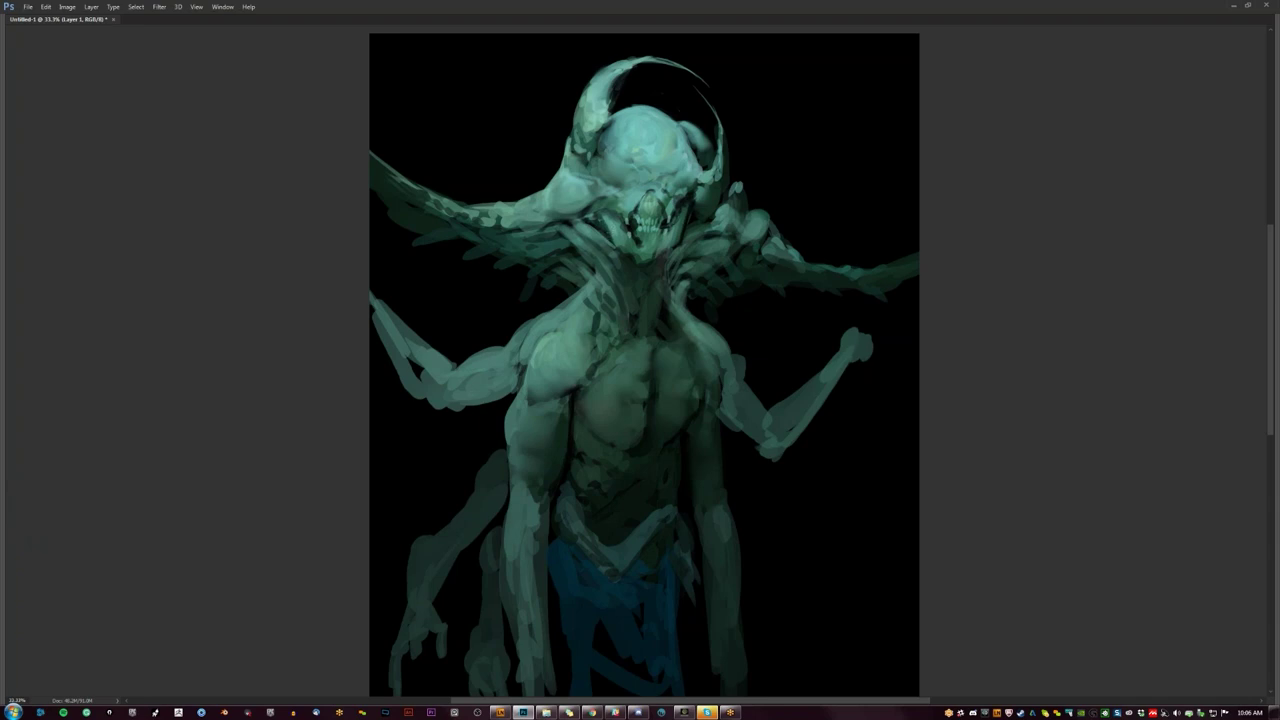
drag(612, 218, 609, 236)
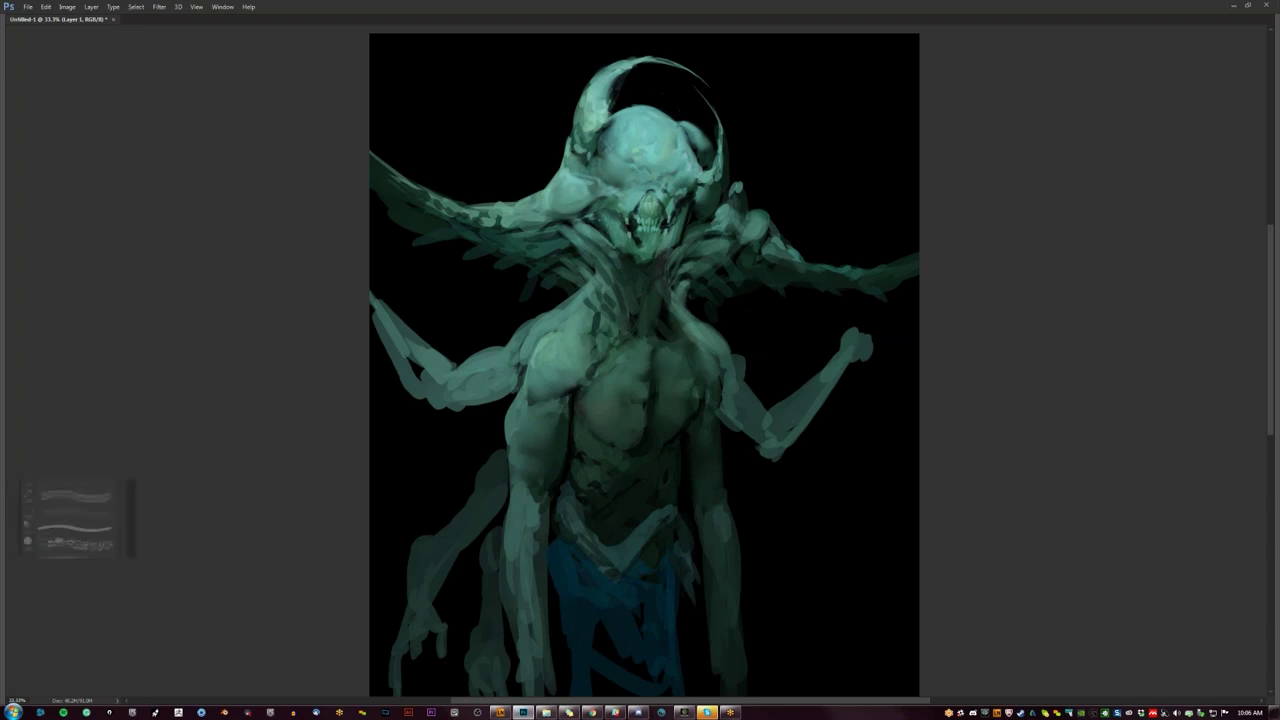
drag(614, 201, 599, 203)
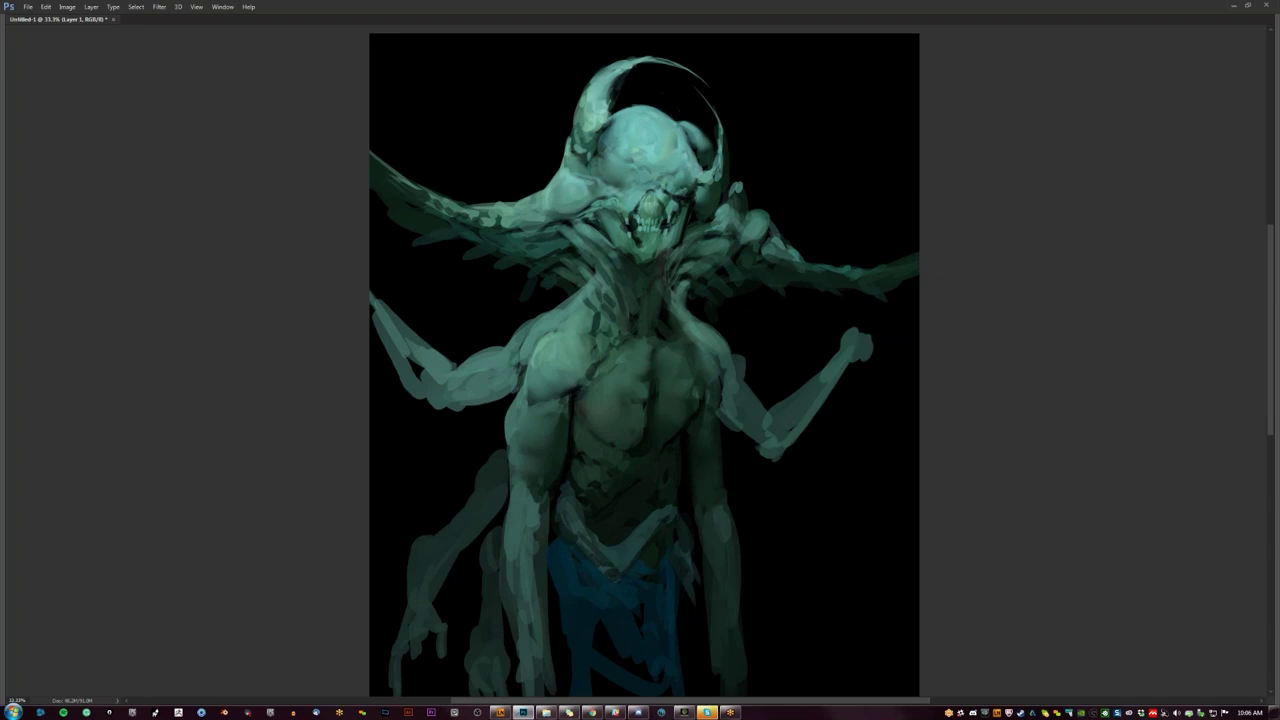
Step: Examine the full painting at reduced size and horizontally flipped to judge the reworked head
key(ctrl+plus)
key(ctrl+minus)
key(ctrl+minus)
key(ctrl+minus)
key(ctrl+minus)
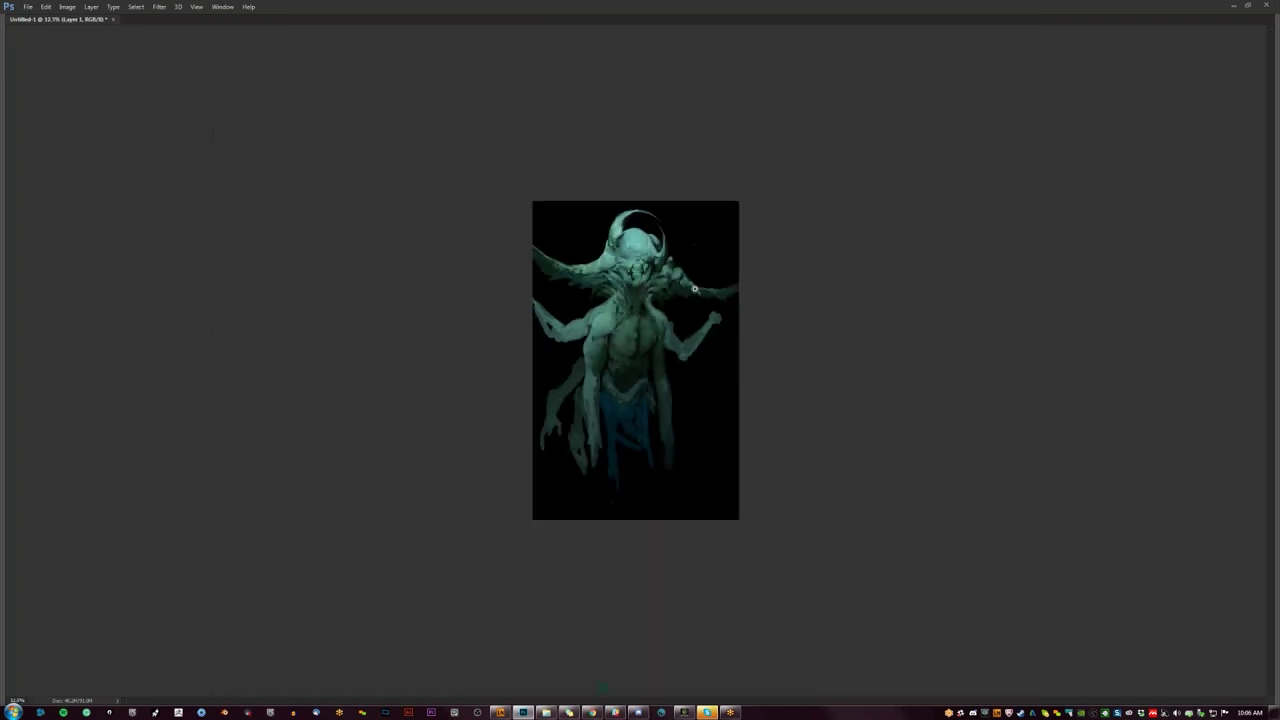
key(Tab)
key(ctrl+shift+h)
key(Tab)
key(ctrl+plus)
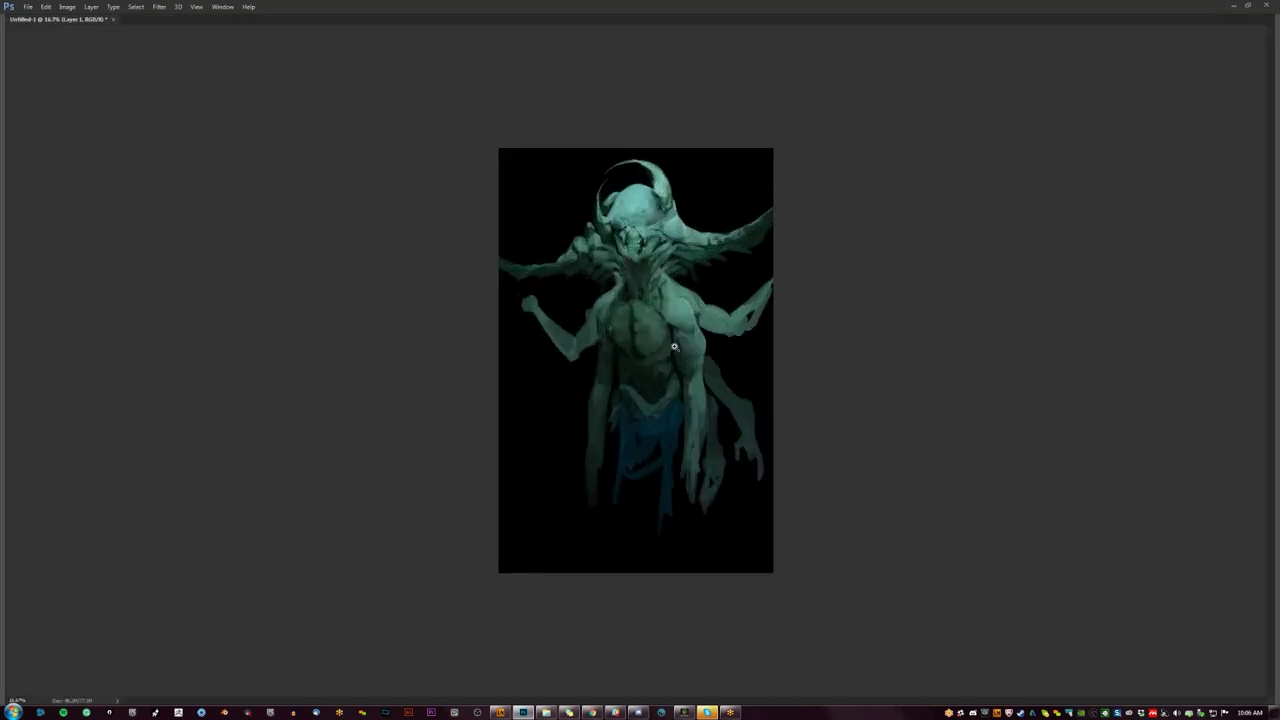
key(ctrl+plus)
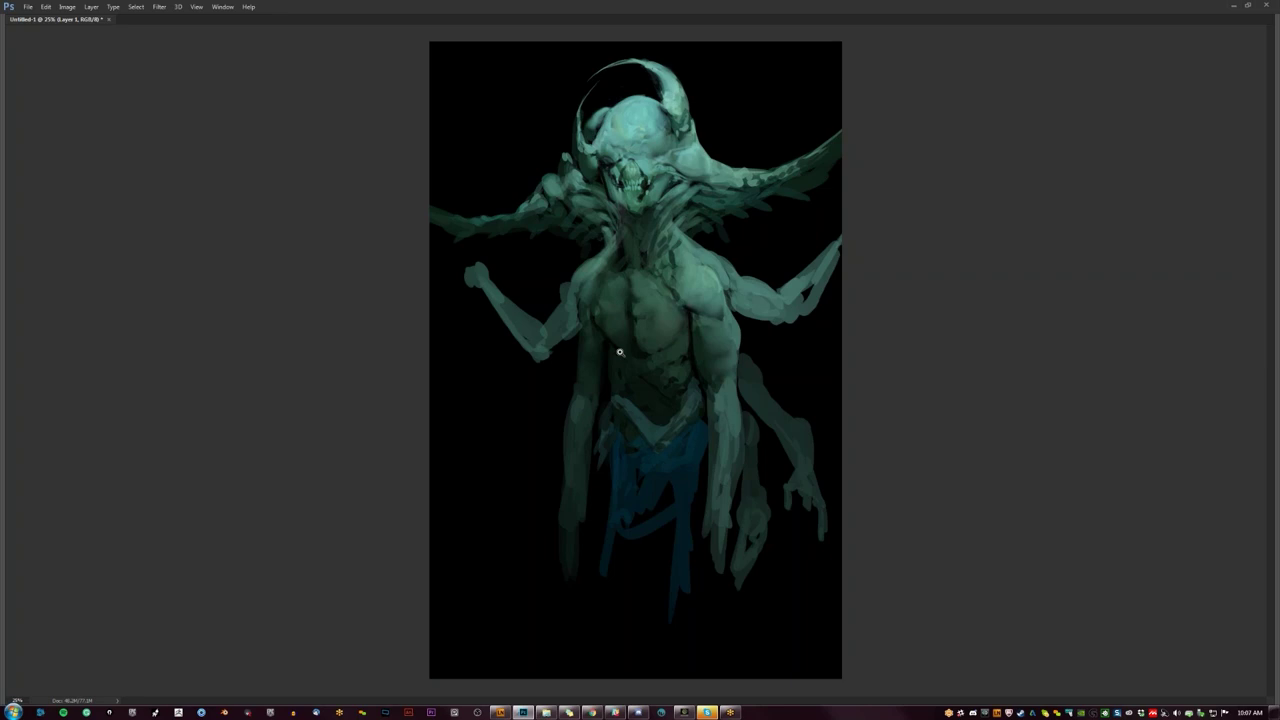
key(Tab)
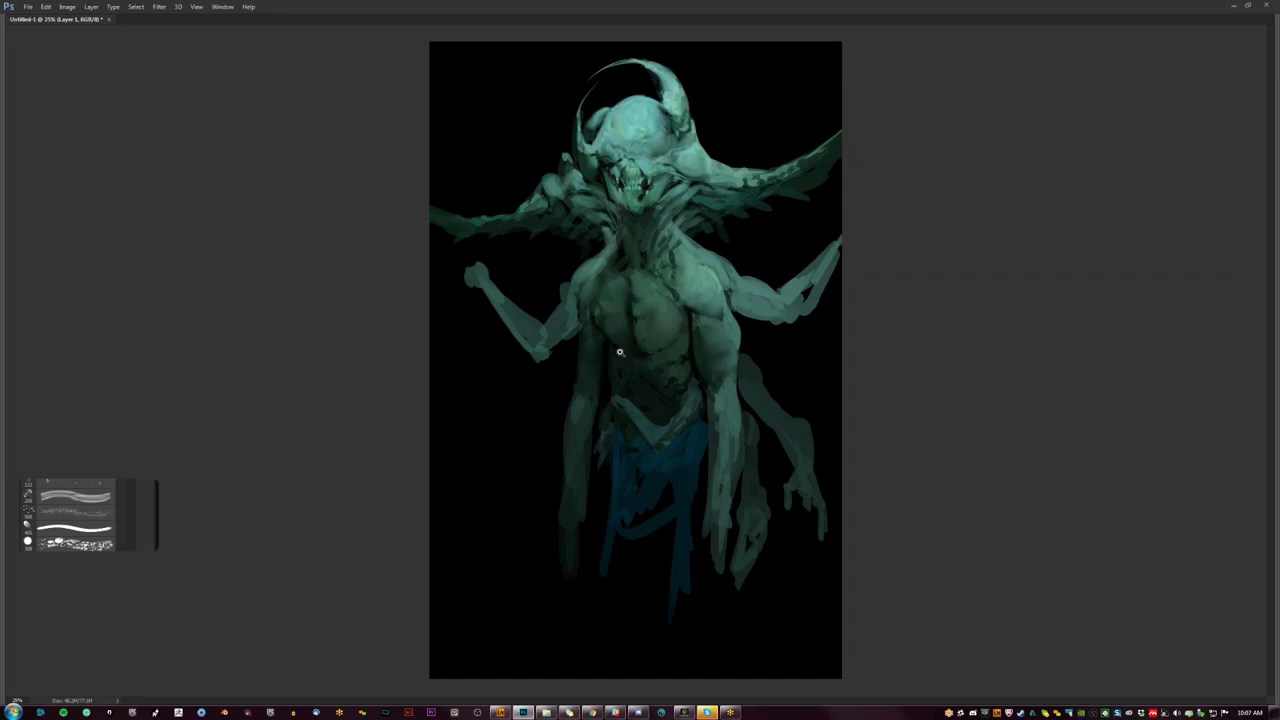
key(F5)
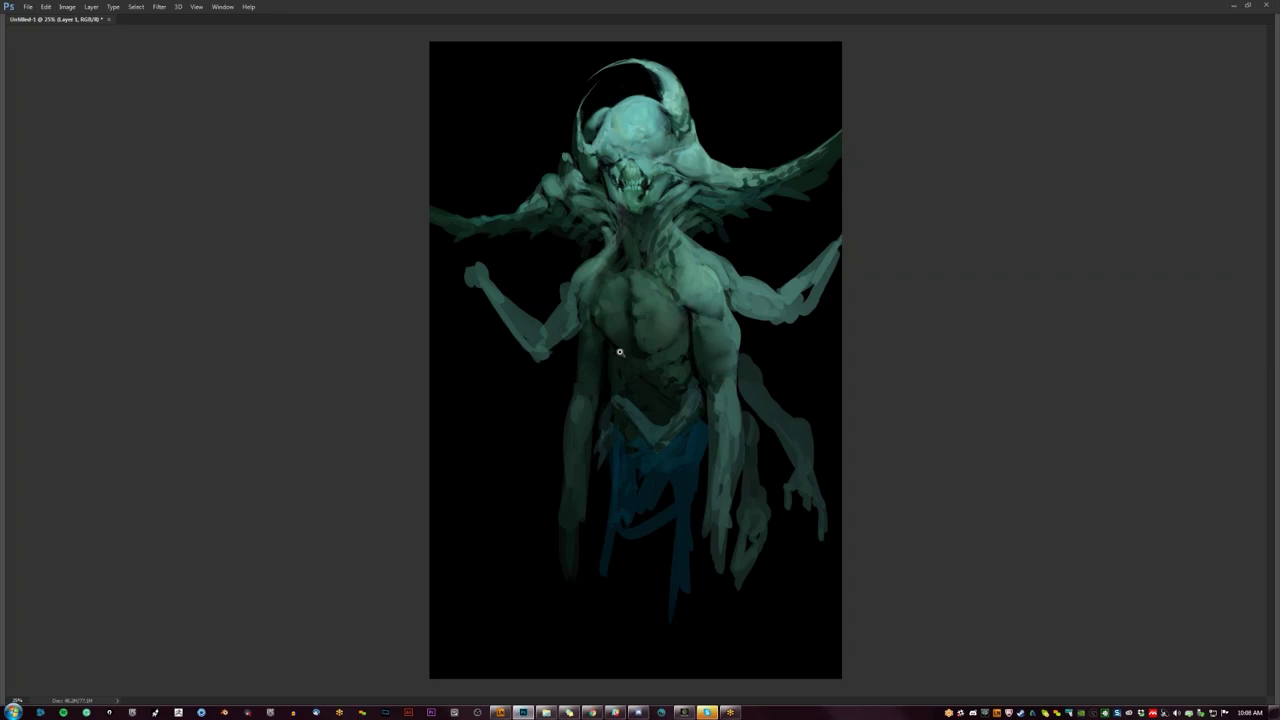
key(F5)
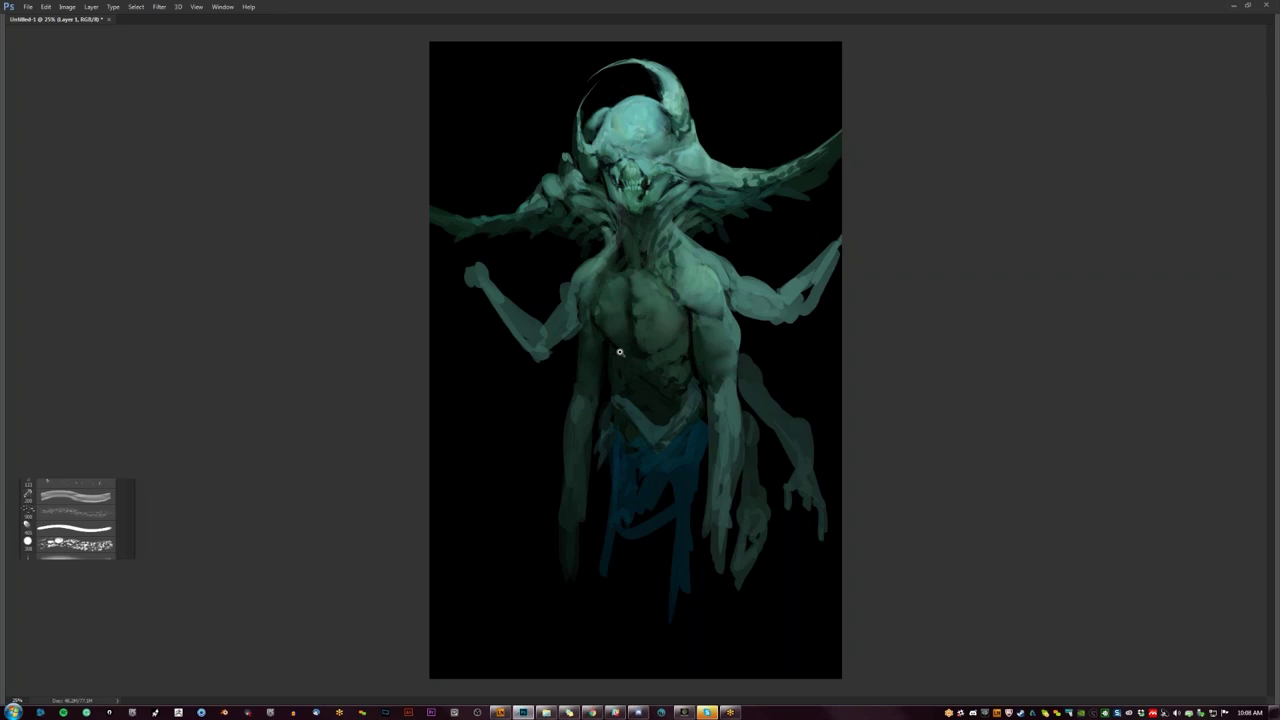
key(F5)
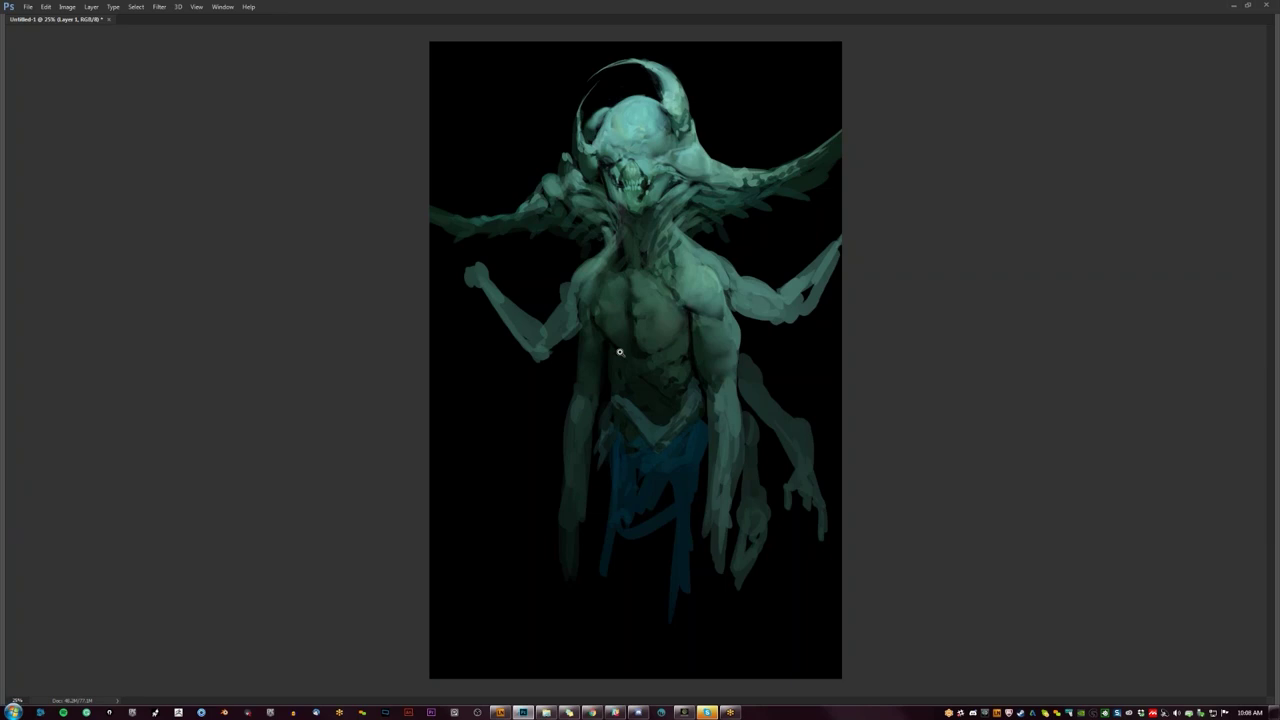
key(Tab)
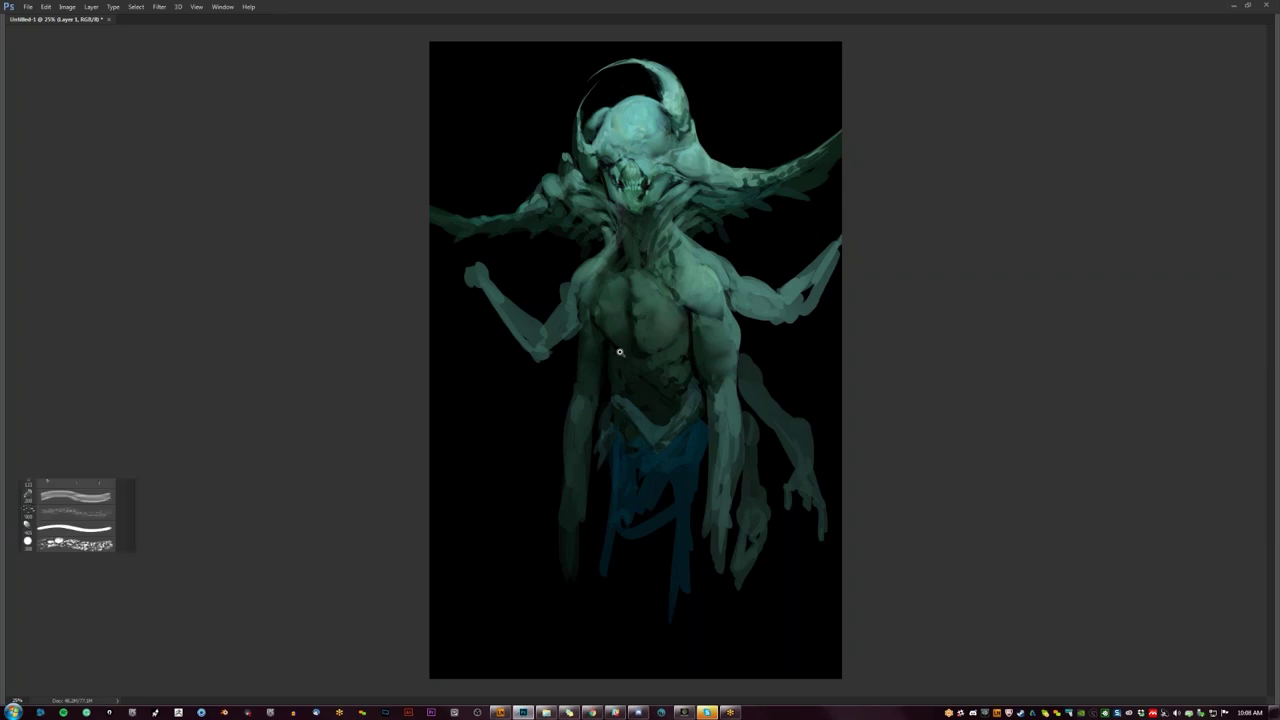
key(F5)
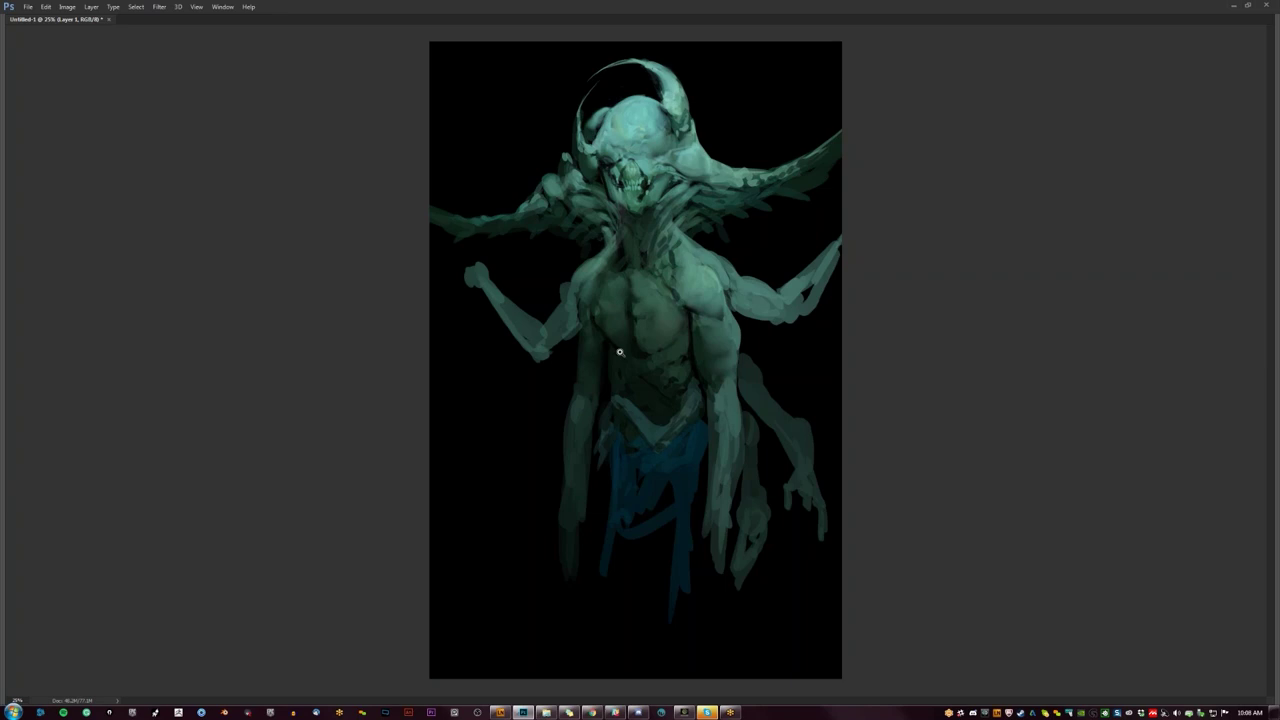
key(Tab)
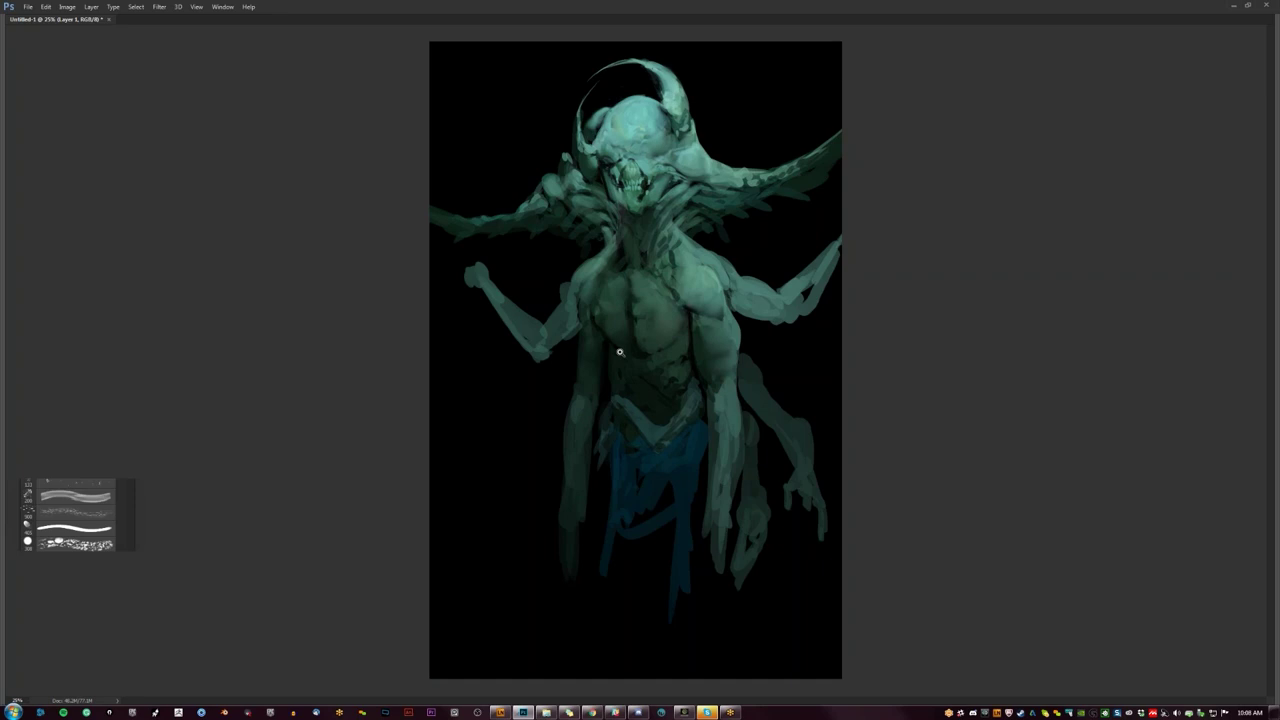
key(F5)
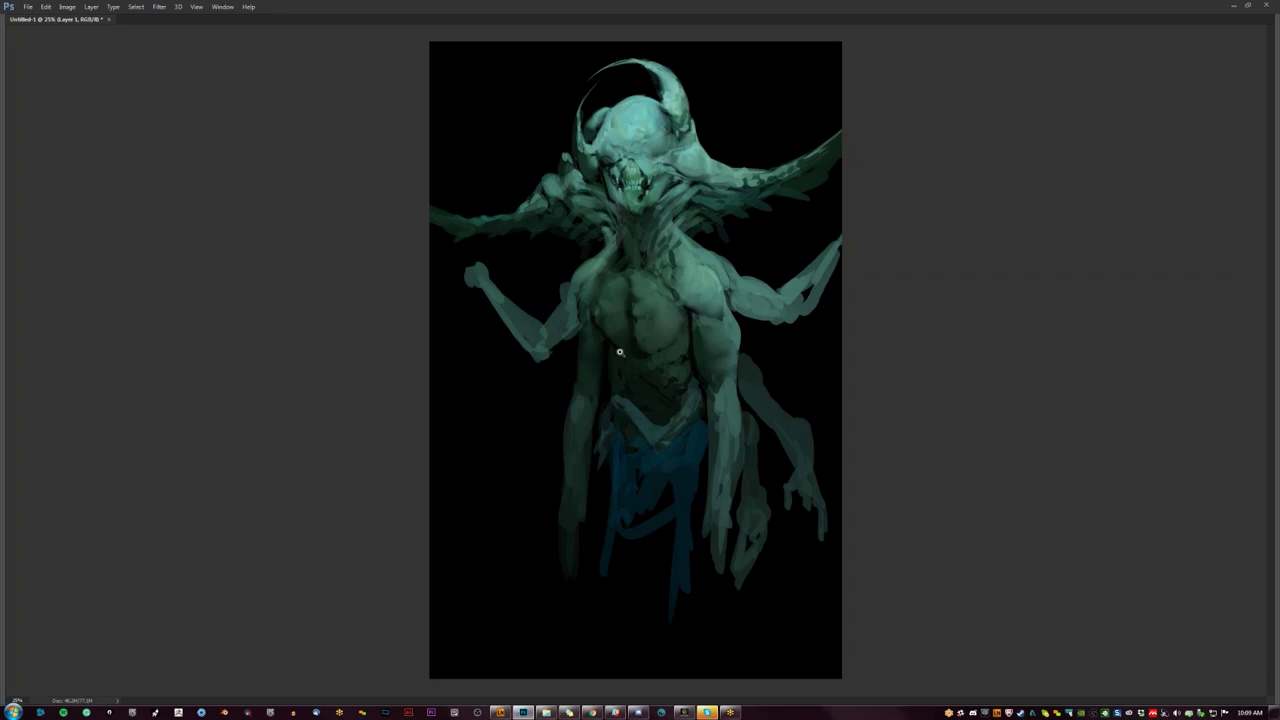
key(Tab)
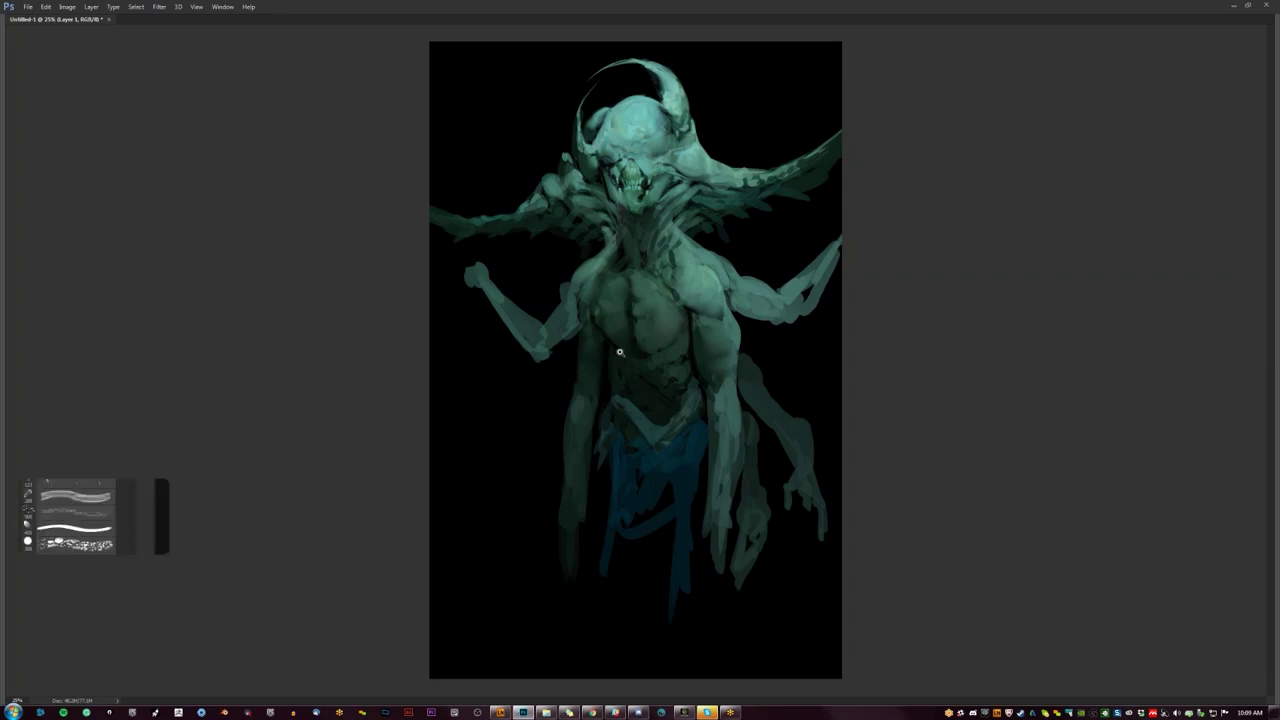
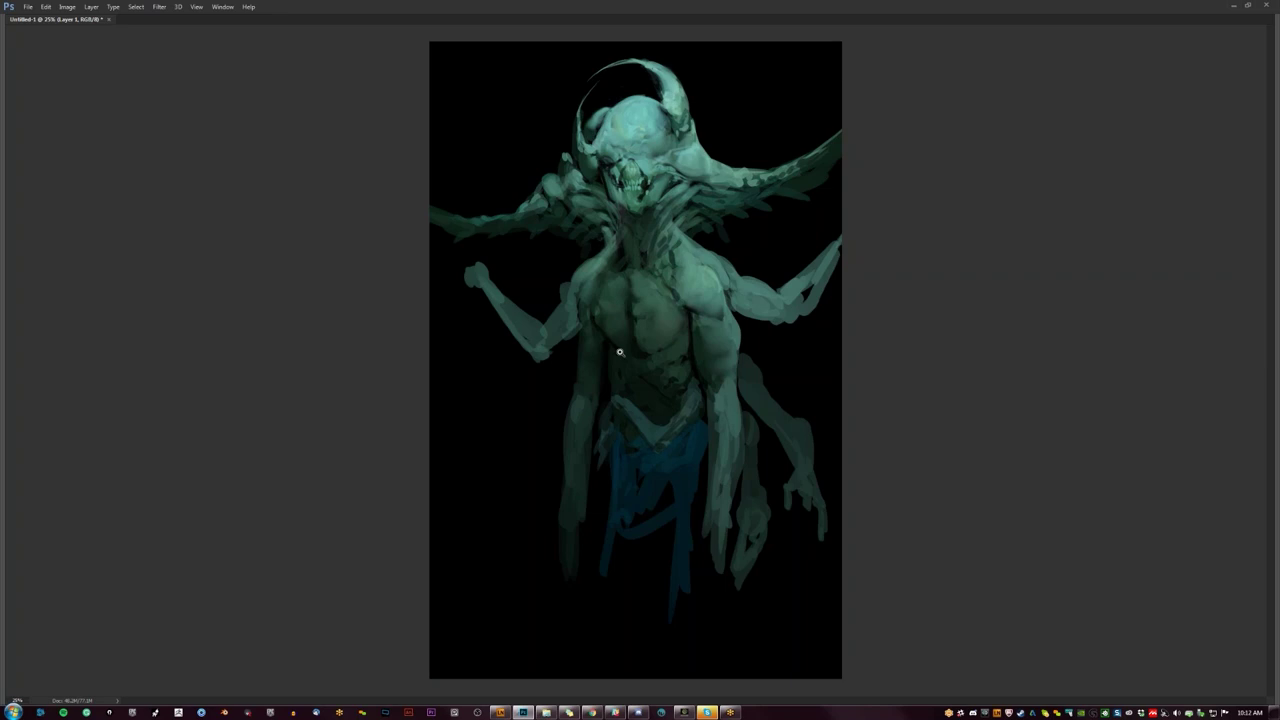
Step: Mirror the canvas and paint the lit raised arm, rounding its upper arm and filling in the forearm with light teal
key(f)
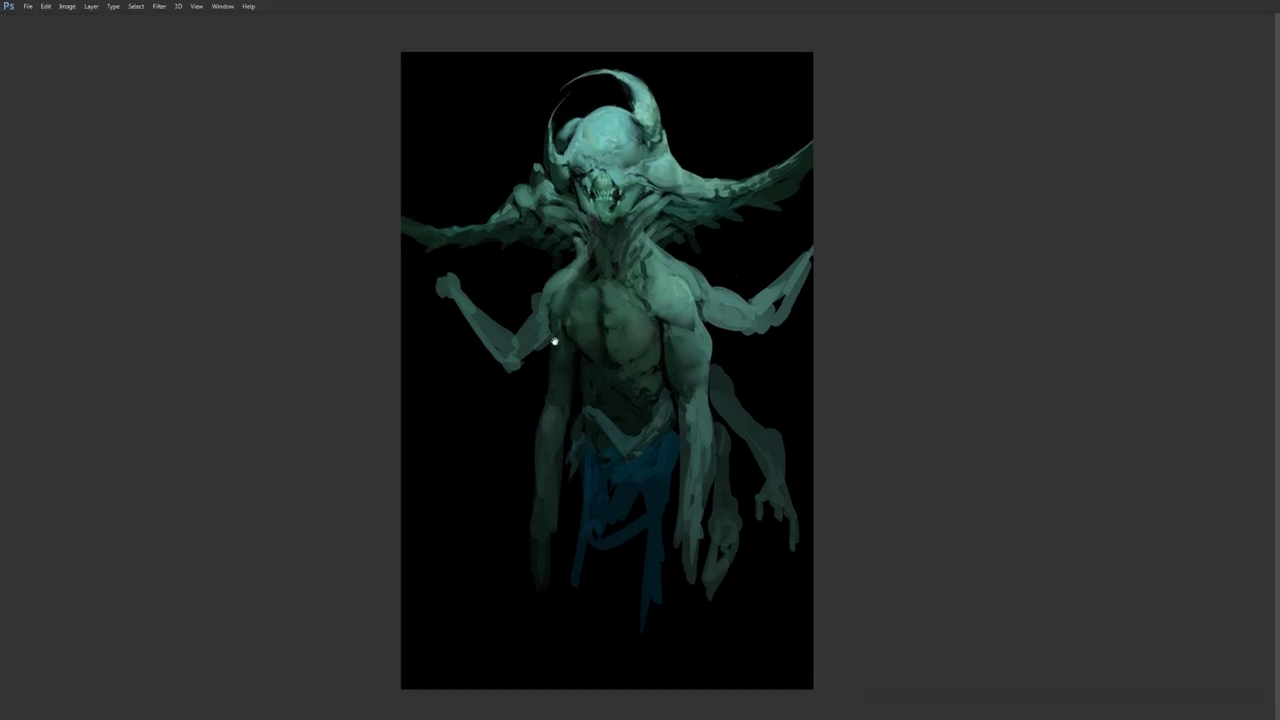
drag(555, 341, 537, 347)
key(ctrl+shift+h)
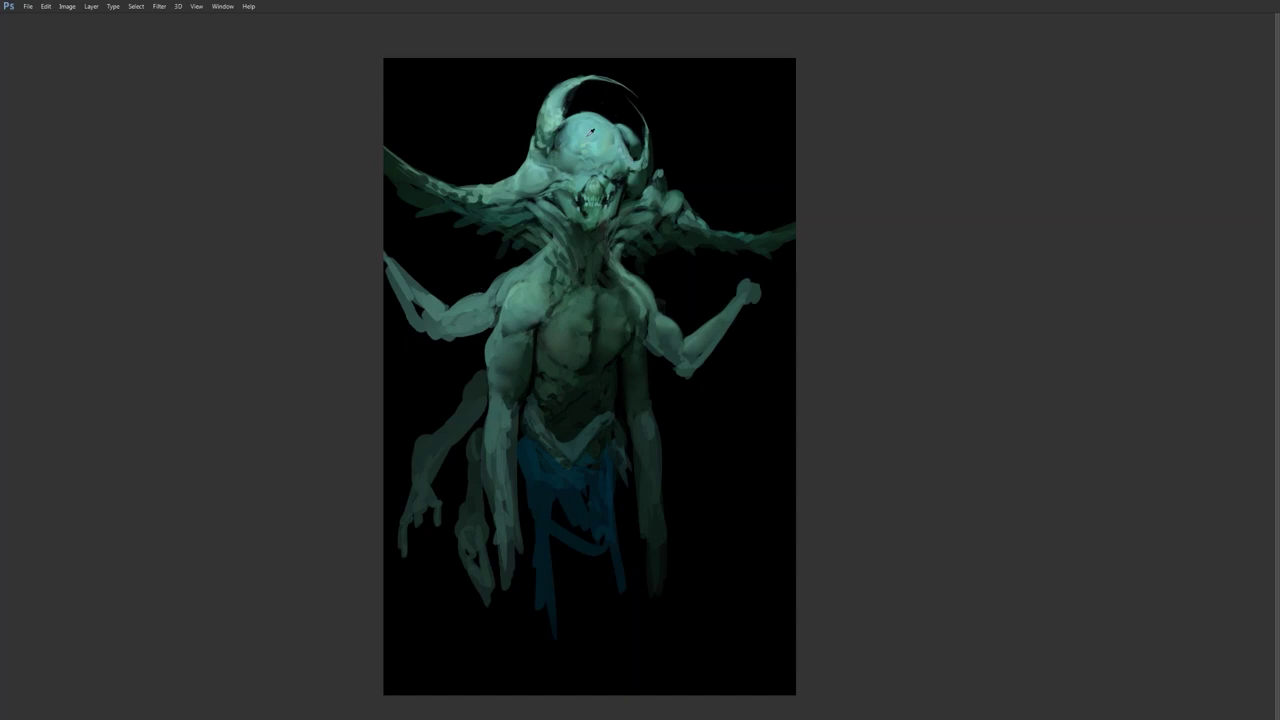
drag(497, 291, 539, 253)
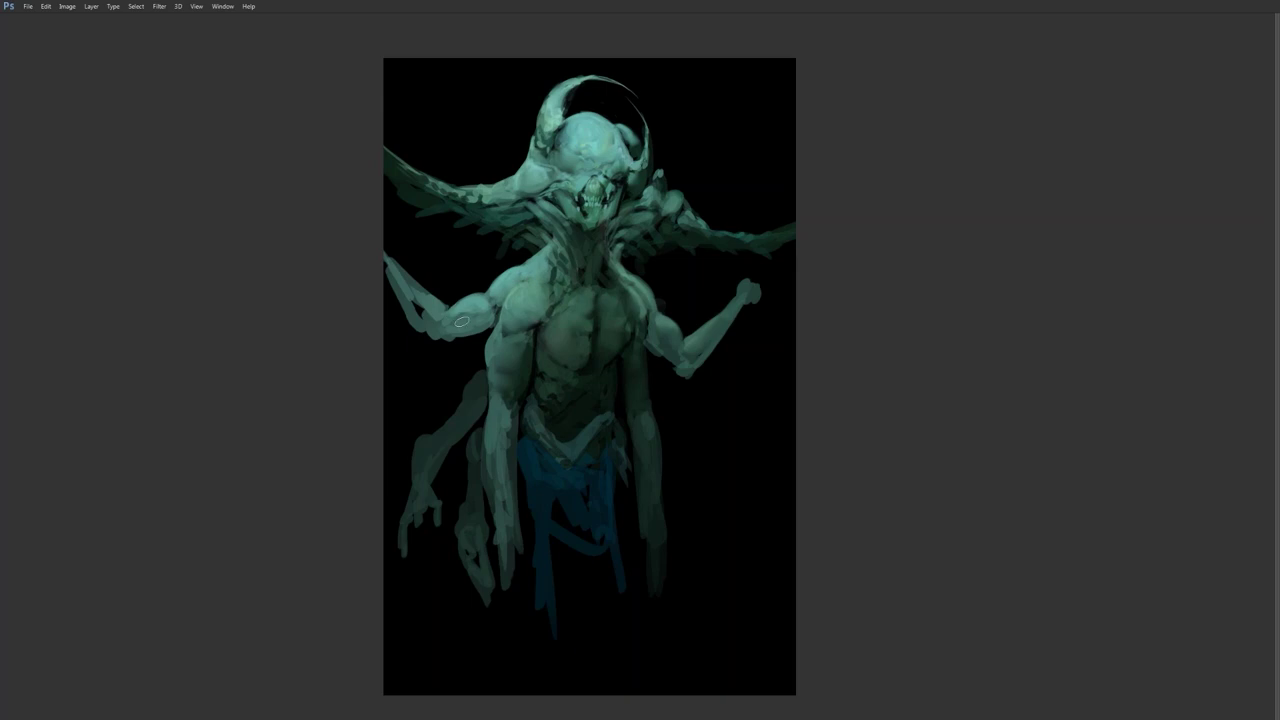
mouse_move(402, 278)
mouse_down()
mouse_move(441, 309)
mouse_move(424, 319)
mouse_up()
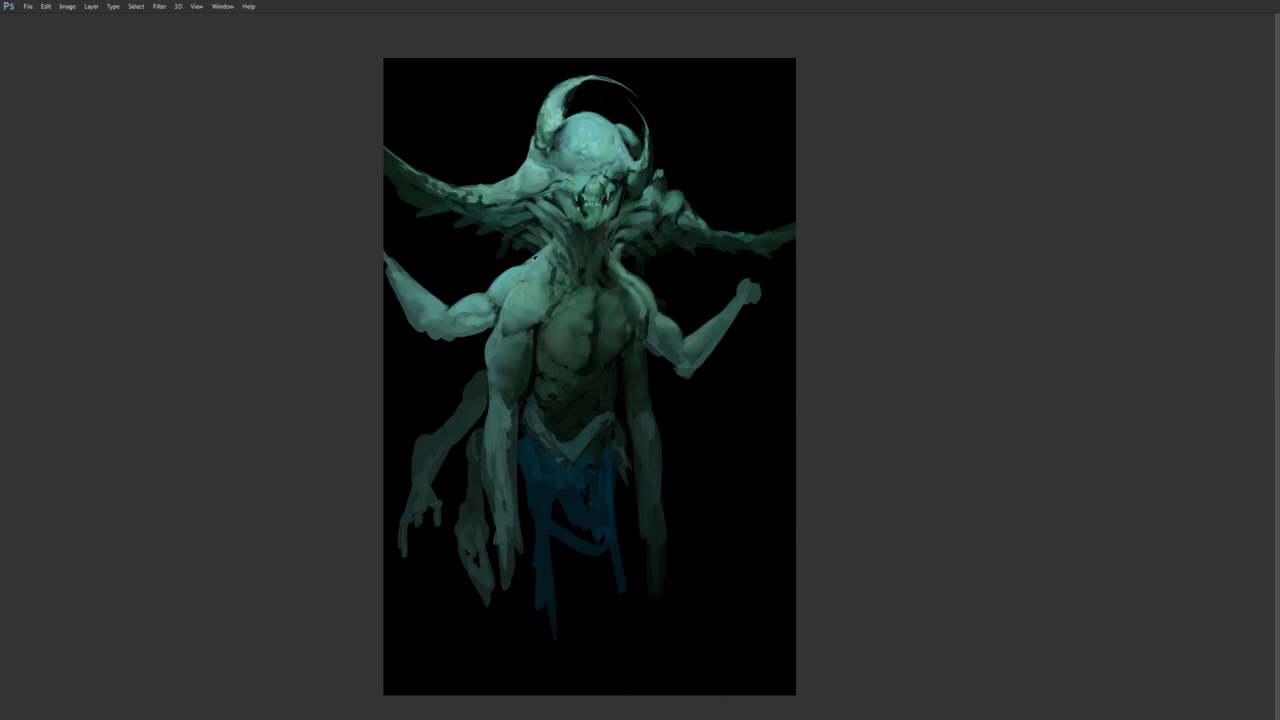
Step: Paint a pair of dim, dark green bent arms behind the shoulders, below the sideways horns
mouse_move(522, 254)
mouse_down()
mouse_move(462, 263)
mouse_move(484, 273)
mouse_move(454, 269)
mouse_move(465, 278)
mouse_move(435, 233)
mouse_move(438, 248)
mouse_move(438, 219)
mouse_move(450, 267)
mouse_move(527, 256)
mouse_move(462, 265)
mouse_up()
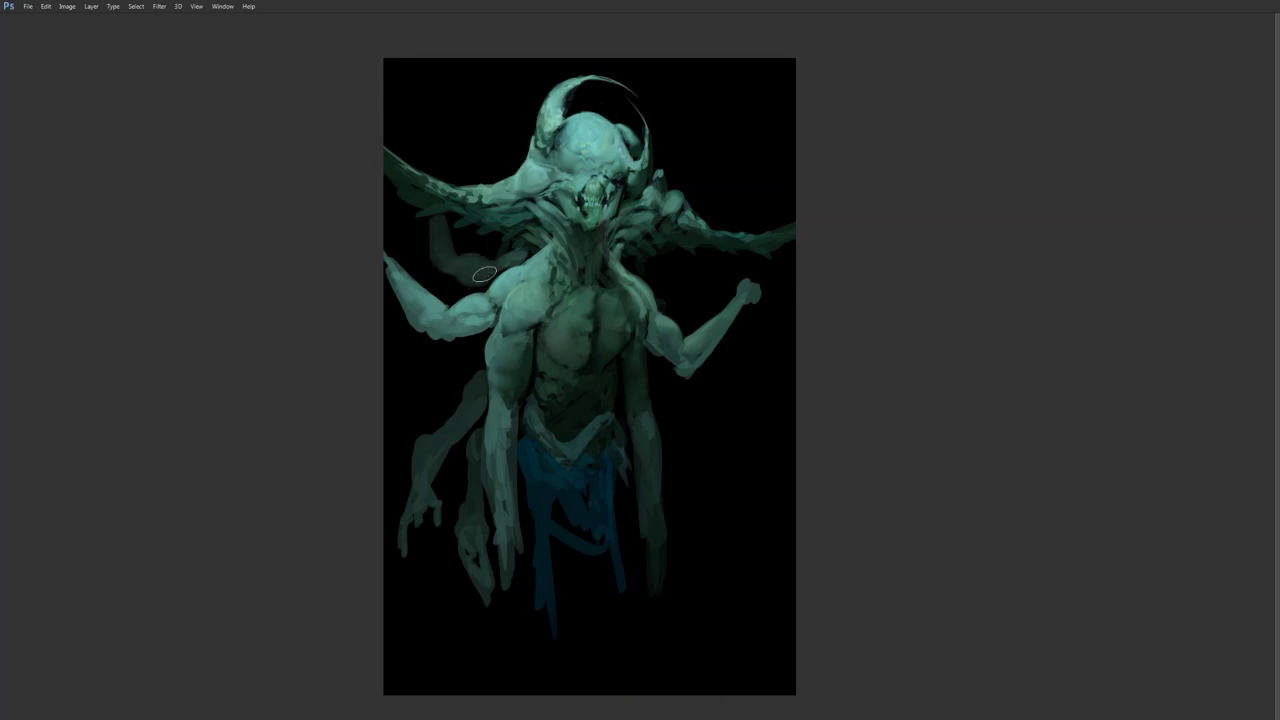
mouse_move(643, 272)
mouse_down()
mouse_move(671, 280)
mouse_move(699, 256)
mouse_move(683, 287)
mouse_move(716, 217)
mouse_up()
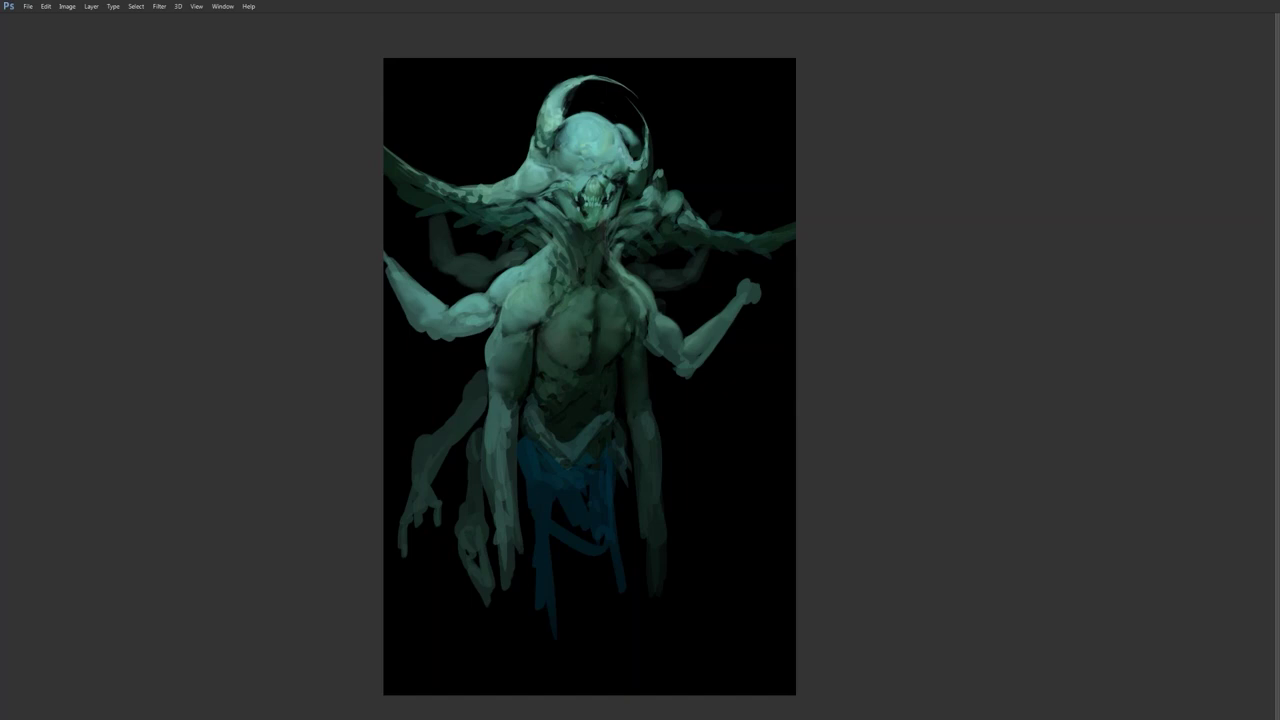
key(z)
alt+click(589, 335)
alt+click(589, 335)
alt+click(589, 335)
key(Tab)
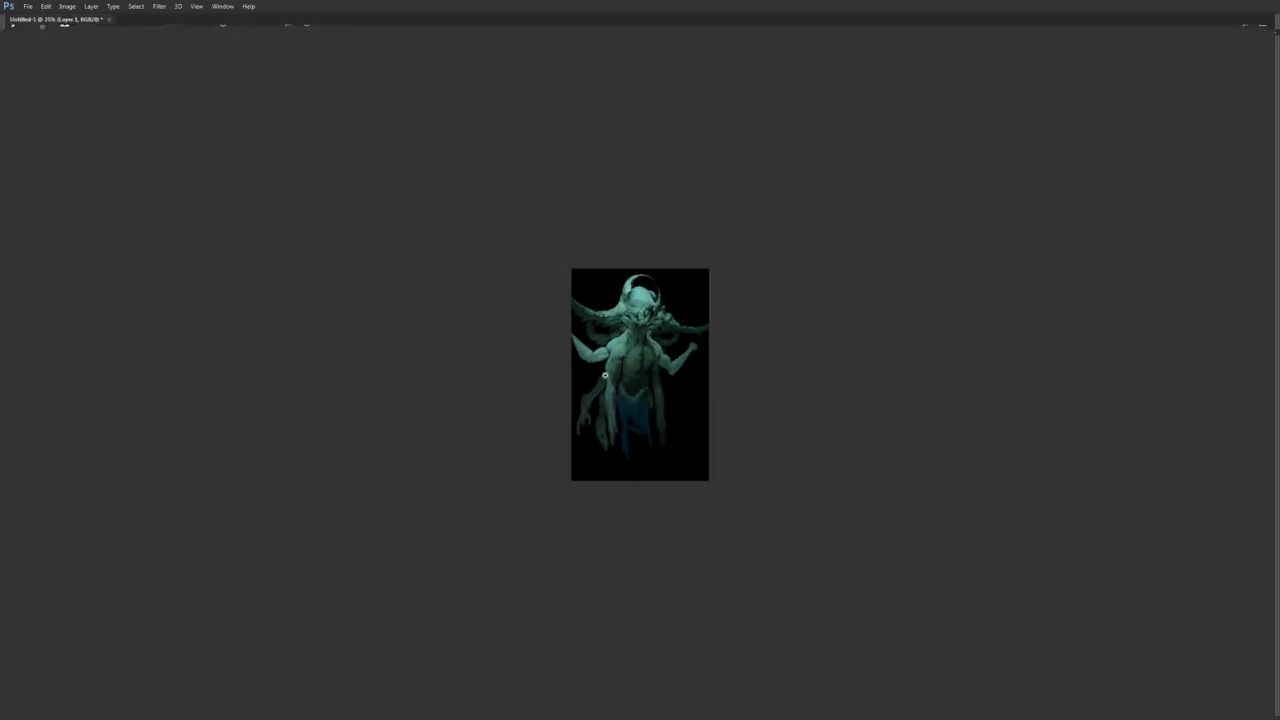
key(ctrl+shift+h)
scroll(608, 384, up, 4)
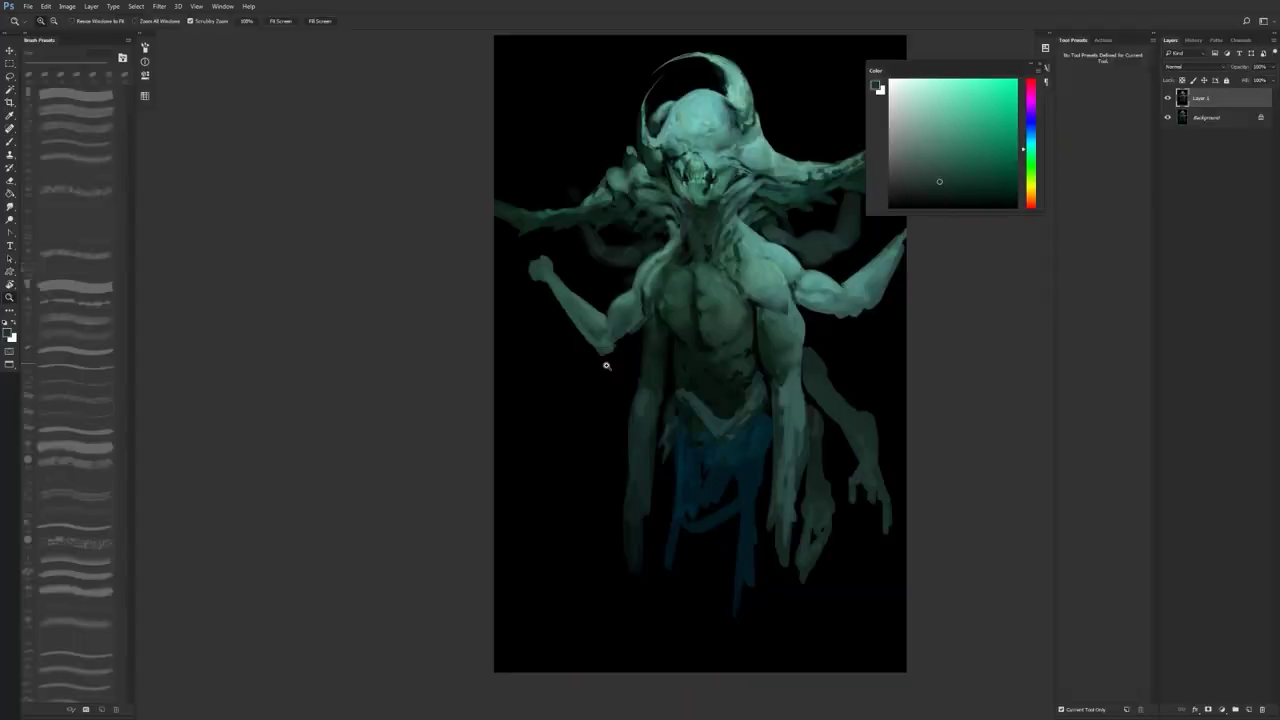
Step: Rework the chest with the brush, defining the pectorals and ribs and adding a light collarbone line across the base of the neck
key(b)
key(Tab)
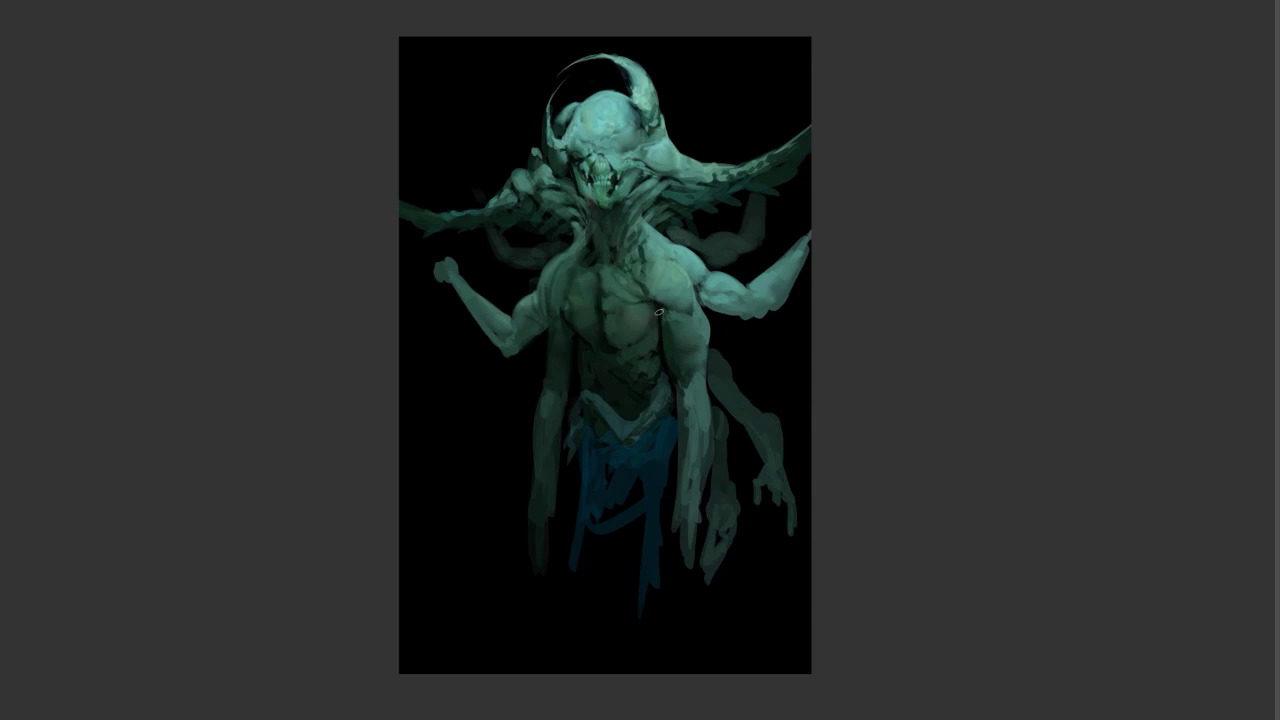
key(Tab)
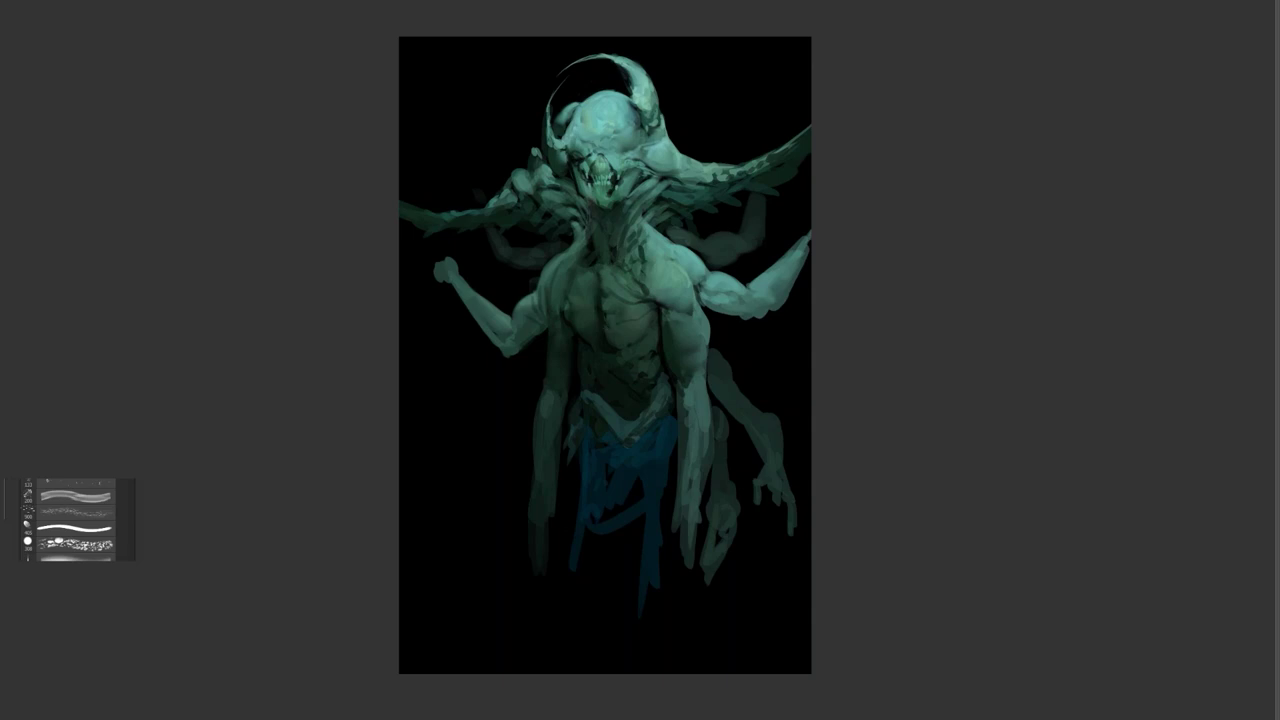
key(F2)
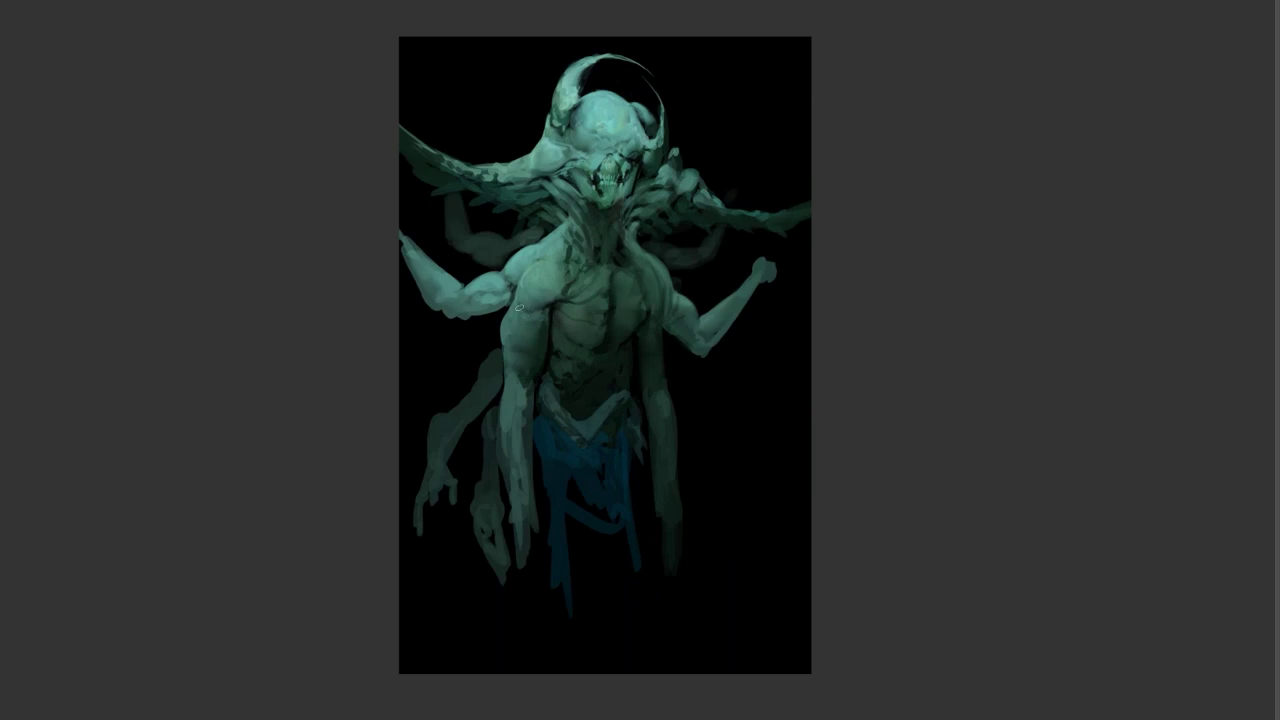
key(F5)
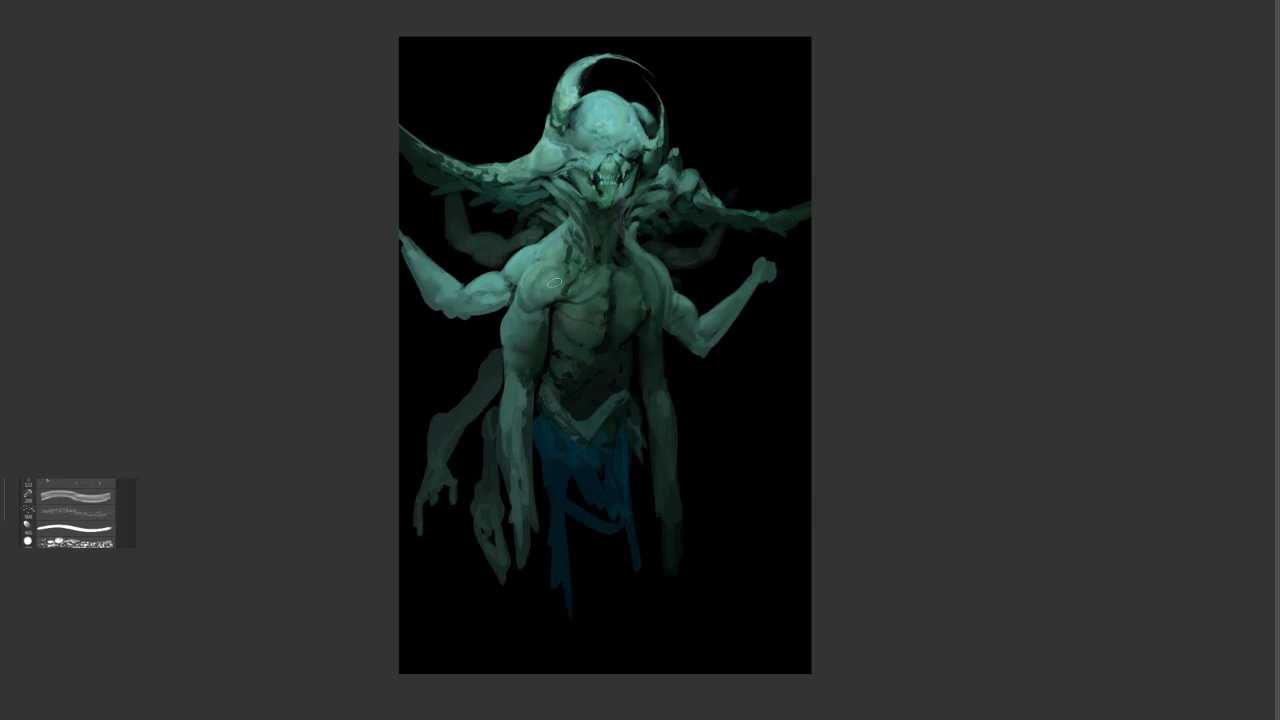
key(F5)
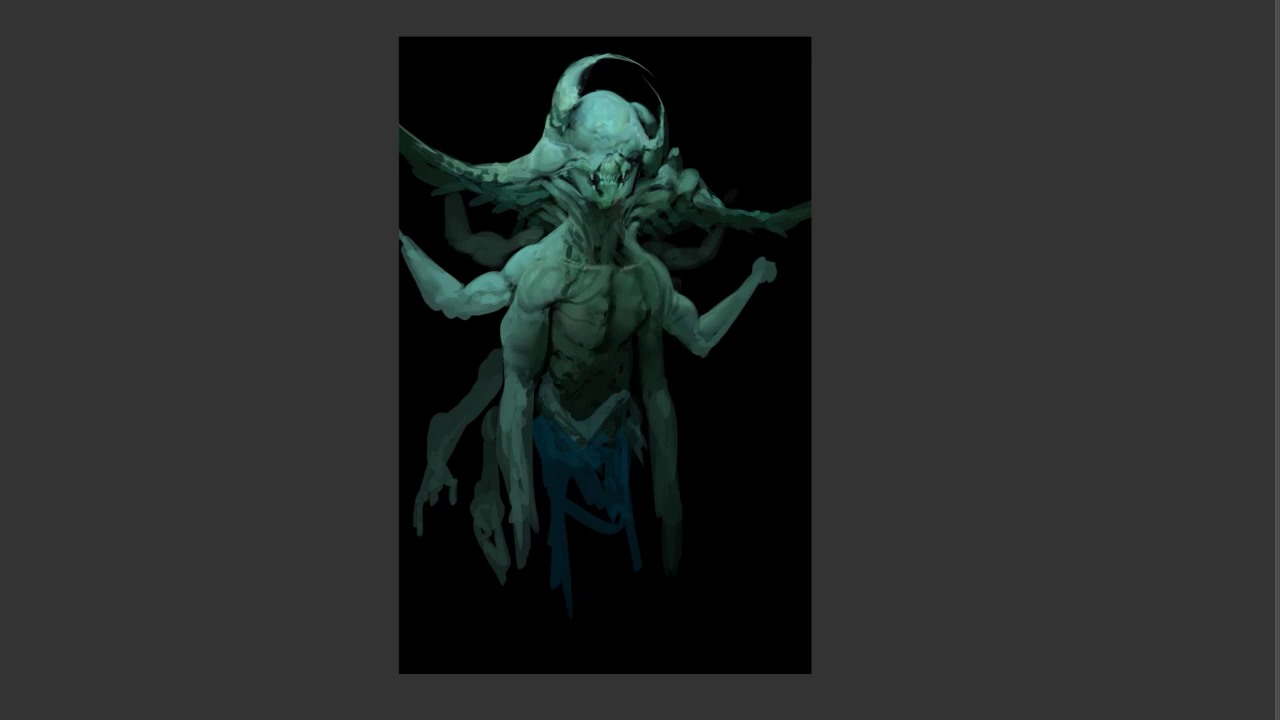
Step: Examine the whole figure enlarged, reduced and mirrored to judge the reworked torso and added arms
scroll(690, 364, down, 1)
scroll(689, 341, up, 2)
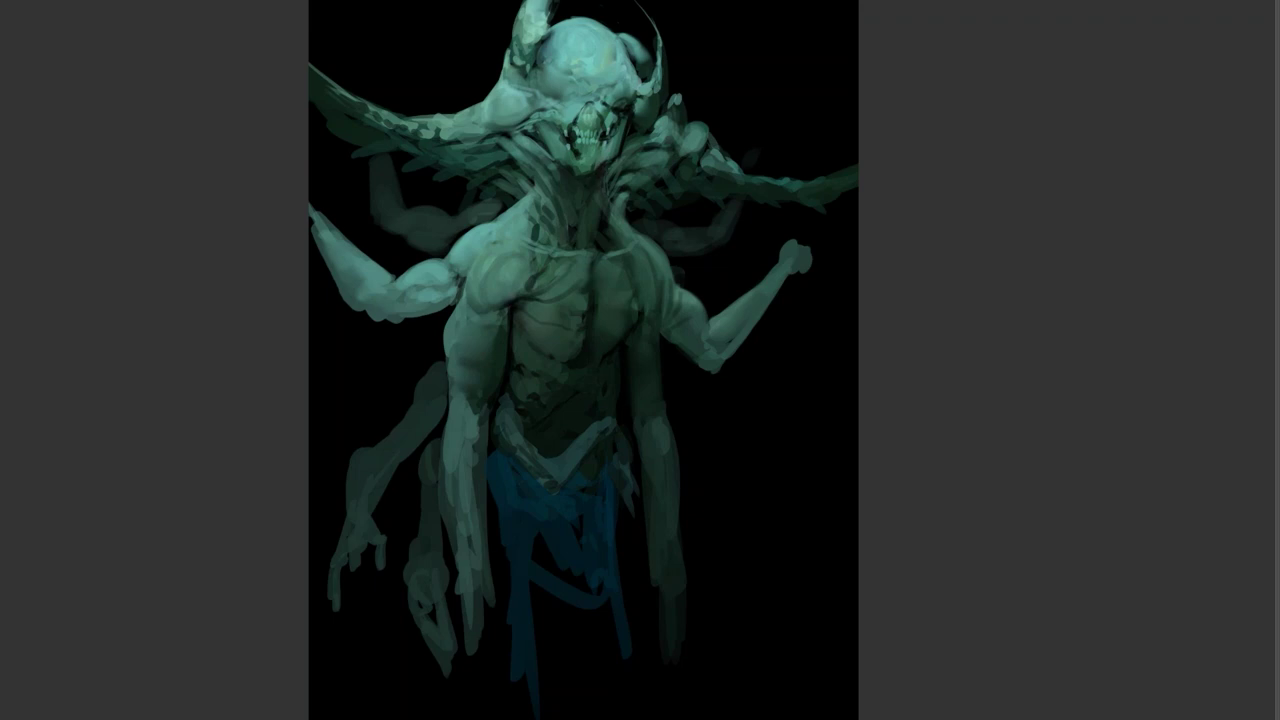
alt+click(584, 250)
alt+click(584, 250)
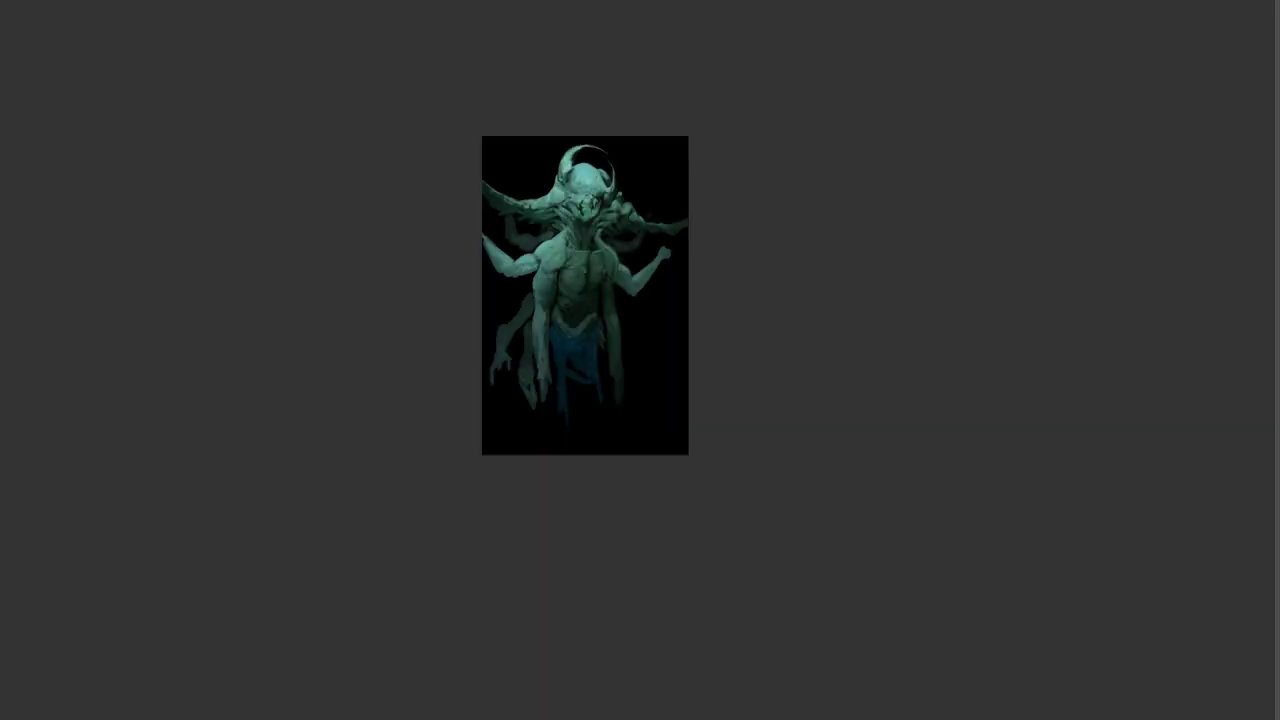
key(F2)
ctrl+click(583, 254)
scroll(583, 253, up, 2)
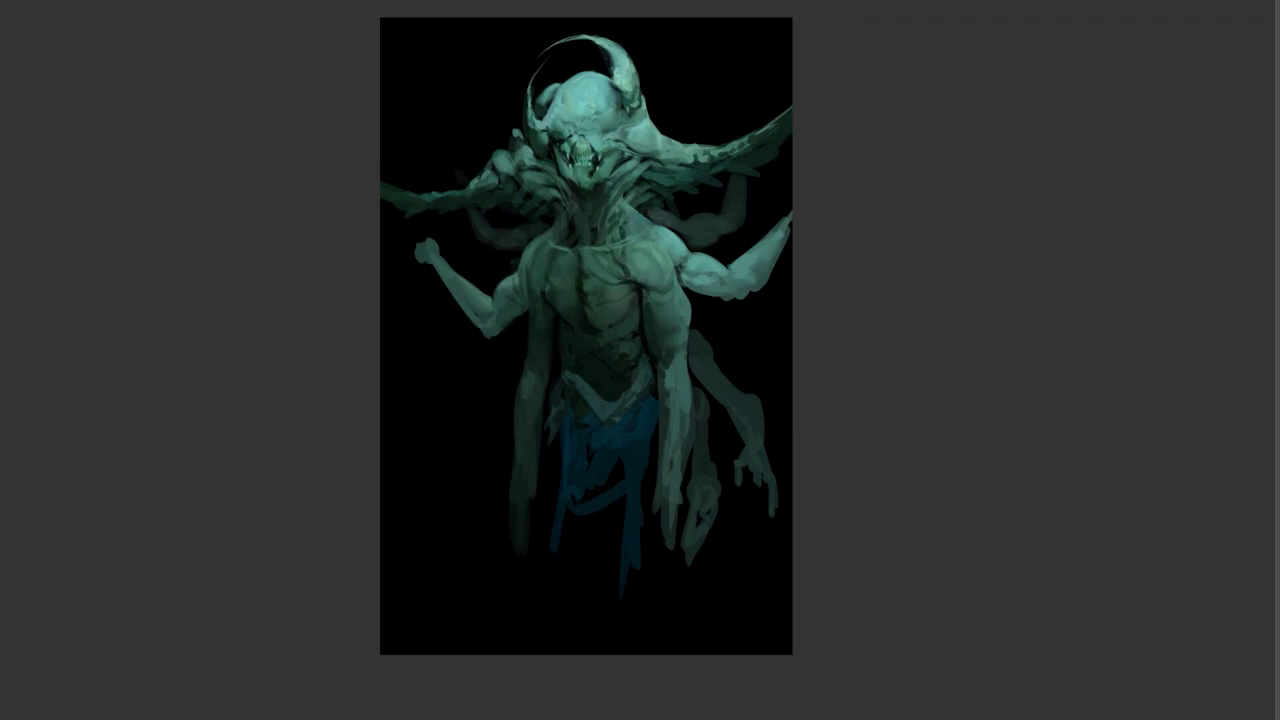
key(z)
alt+click(680, 307)
alt+click(680, 307)
key(ctrl+shift+h)
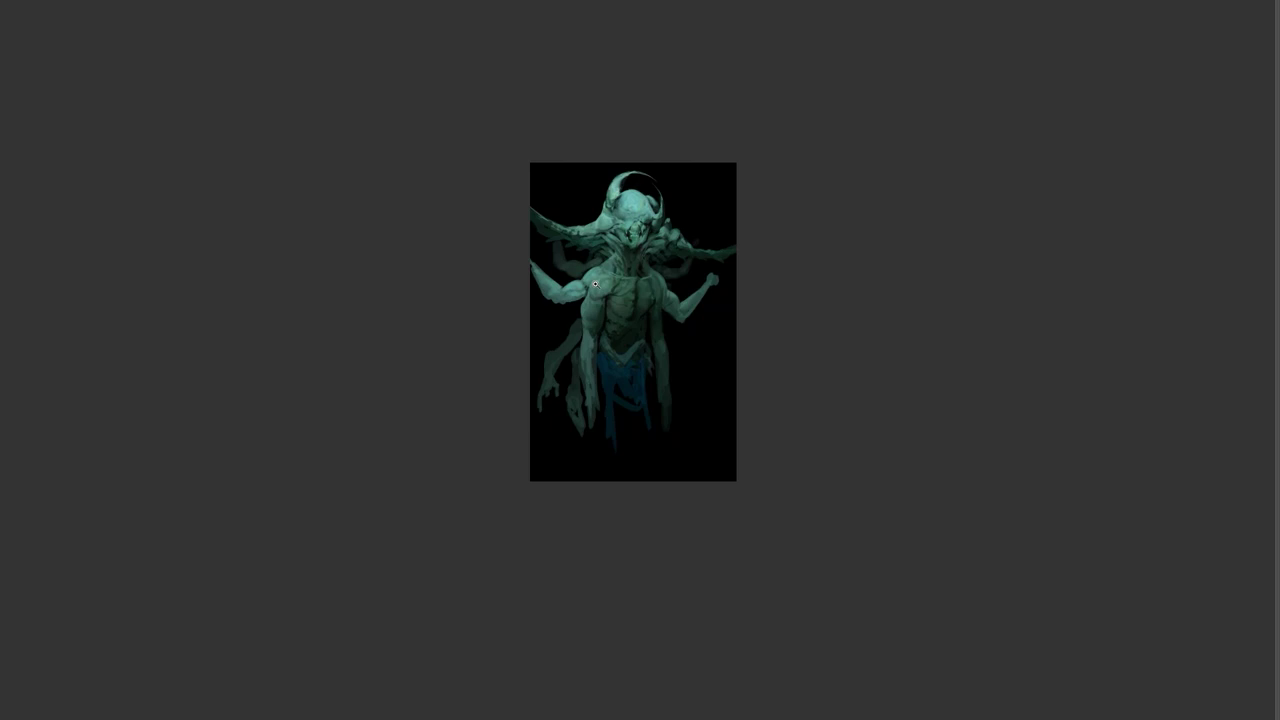
scroll(629, 277, up, 3)
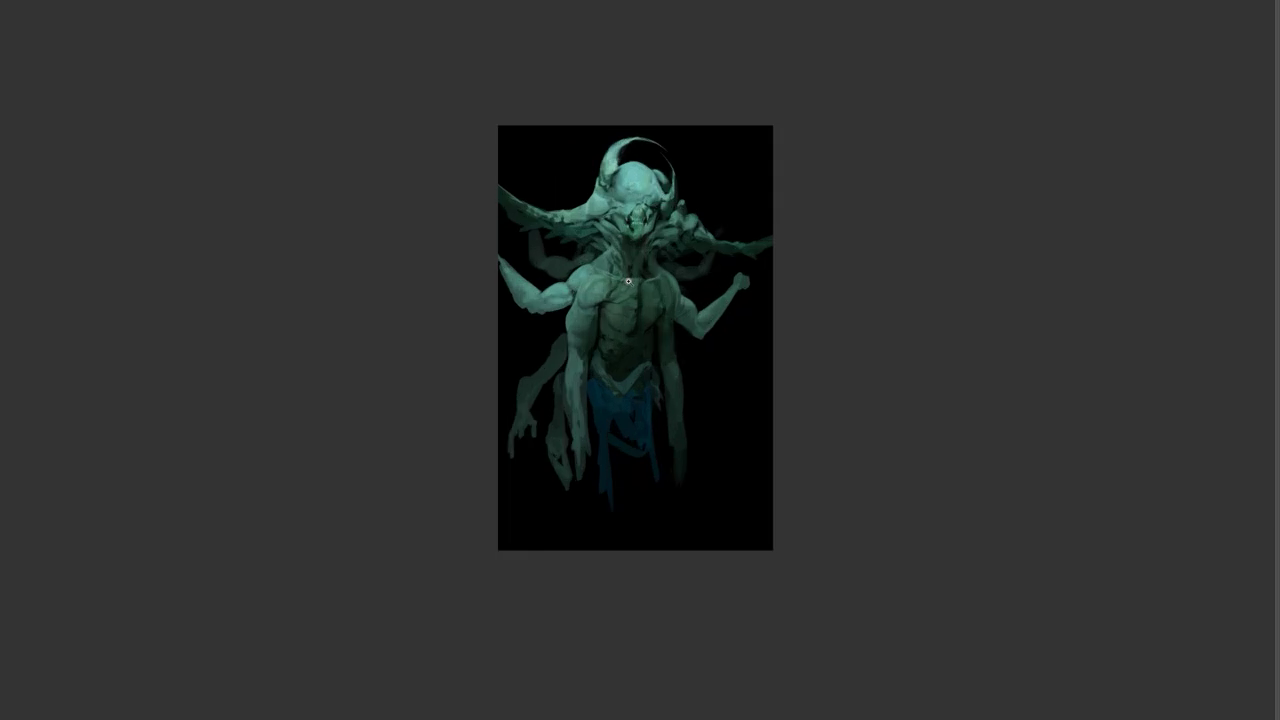
Step: Refine the shading of the shoulders and abdomen and darken the pelvis above the blue cloth
drag(546, 299, 513, 307)
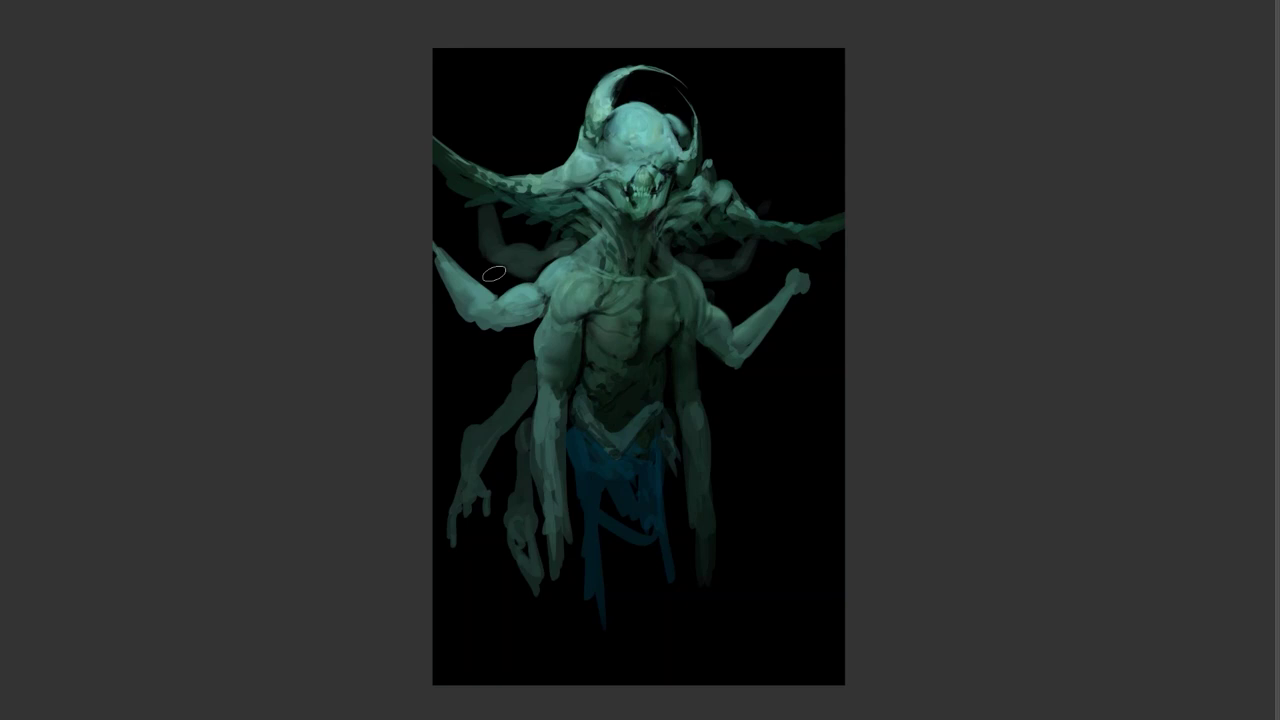
drag(669, 396, 654, 369)
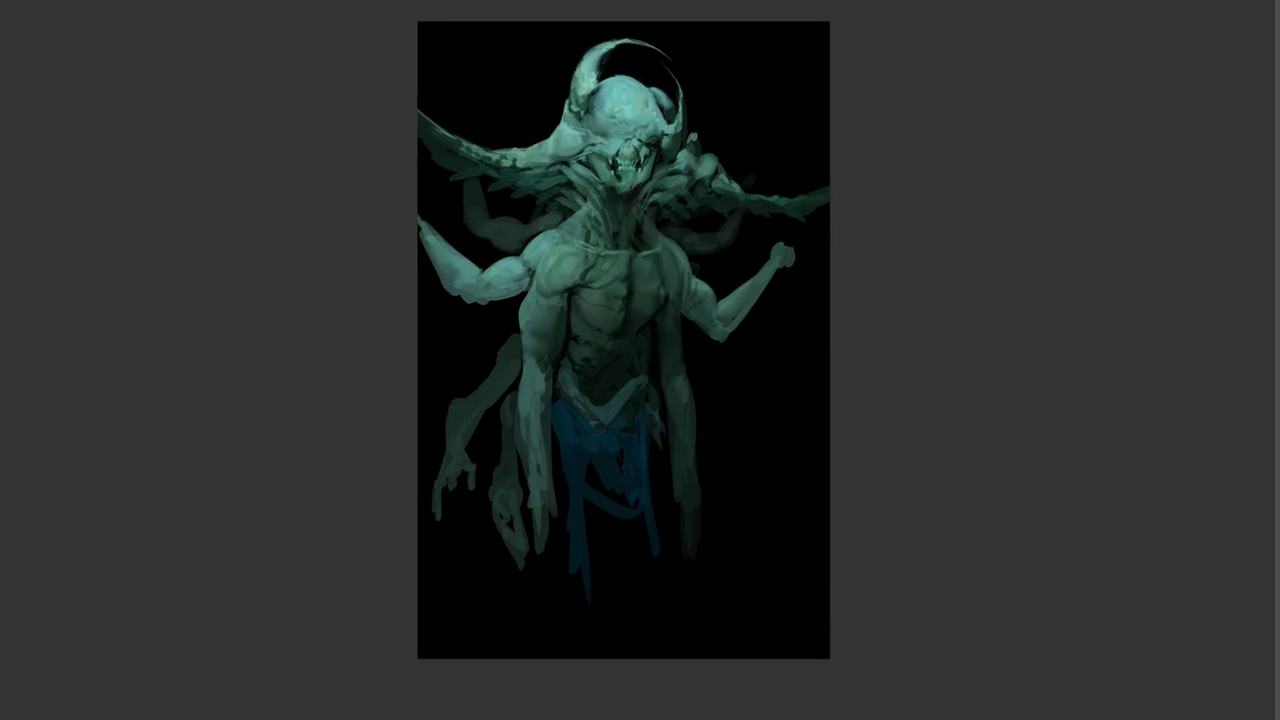
drag(601, 332, 611, 330)
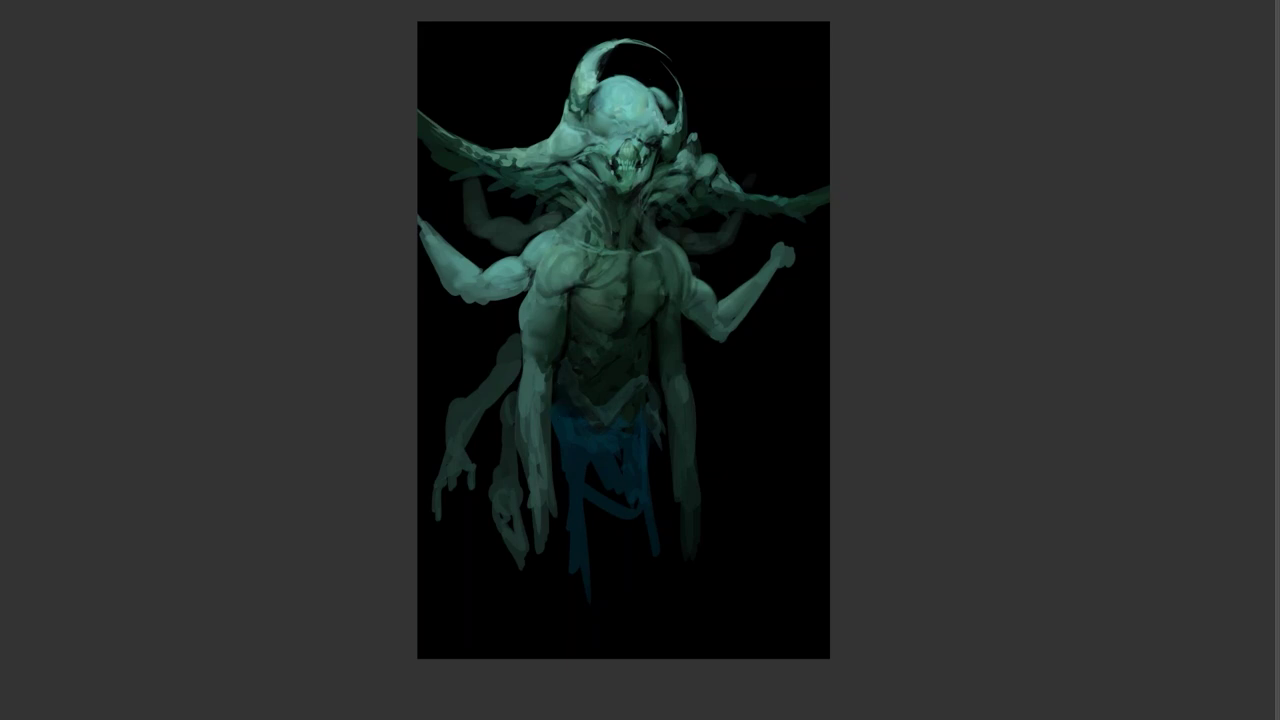
scroll(663, 459, down, 2)
key(ctrl+shift+h)
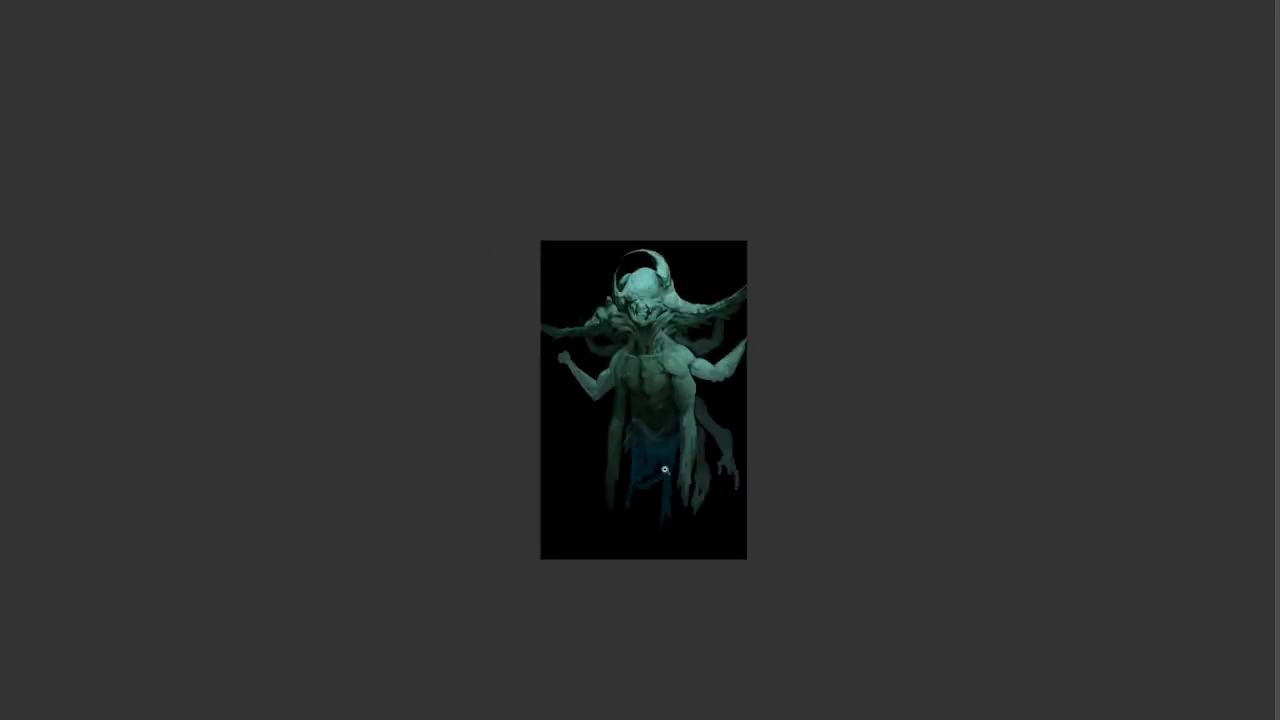
Step: Widen and lengthen the blue cloth below the pelvis with ragged hanging strips
key(ctrl+plus)
key(ctrl+plus)
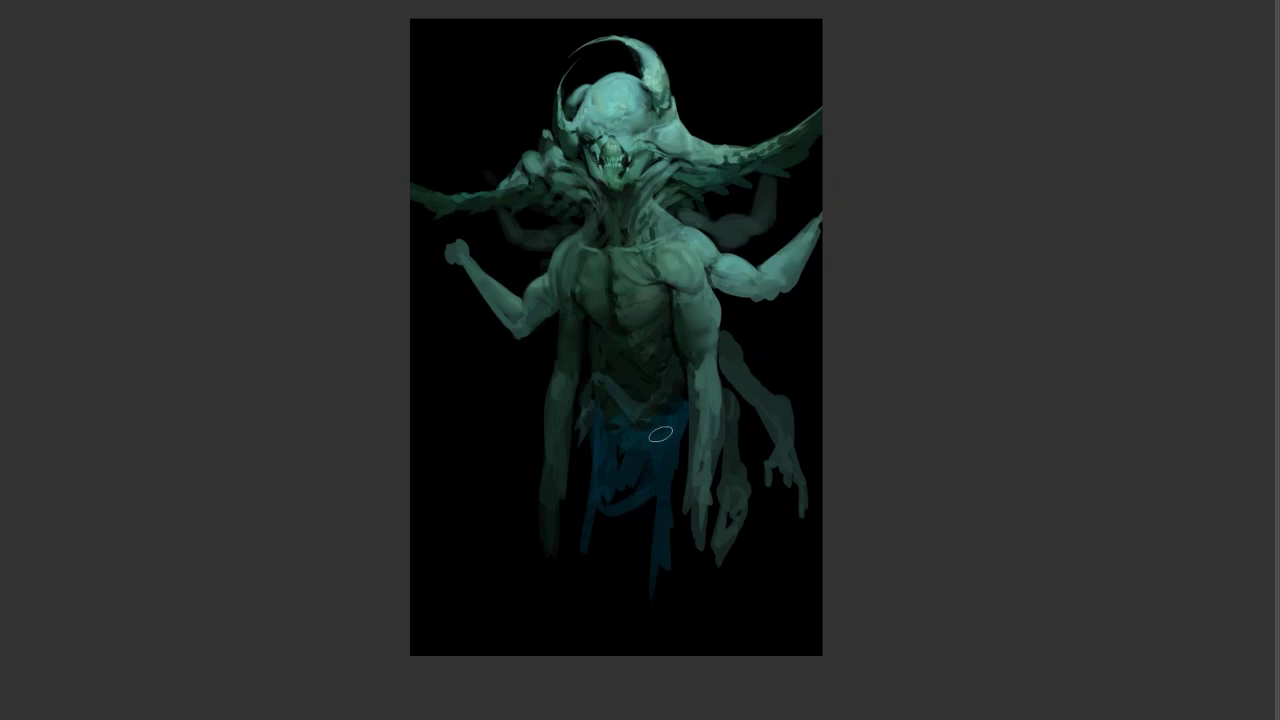
drag(586, 451, 580, 566)
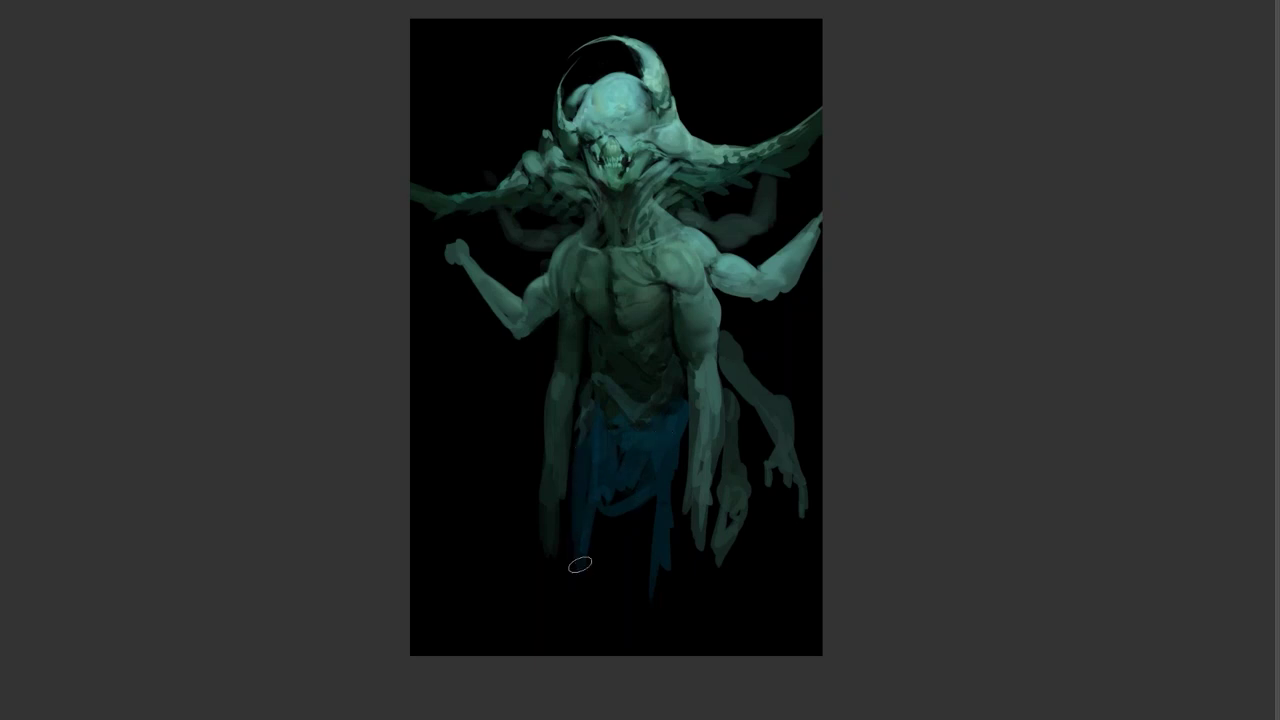
mouse_move(630, 512)
mouse_down()
mouse_move(568, 589)
mouse_move(639, 553)
mouse_up()
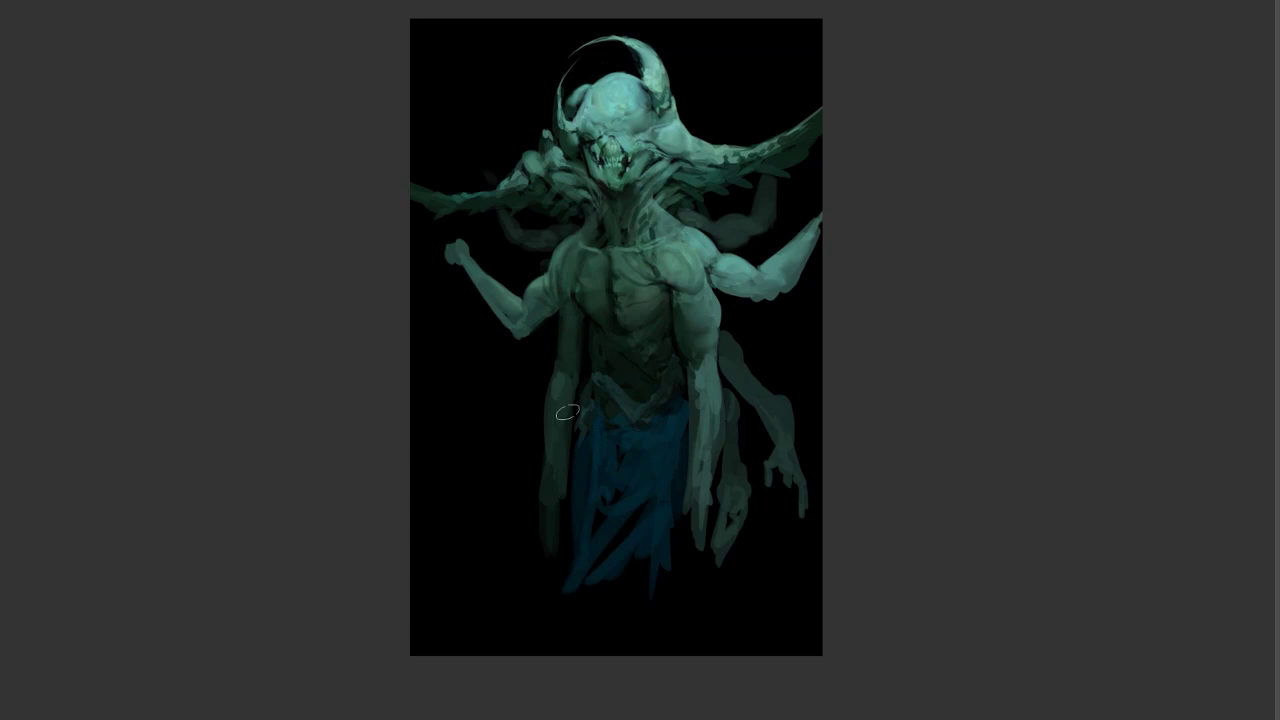
Step: Flip the canvas horizontally and refine the shading of the long upper arm, the curved horn and the skull
key(ctrl+shift+h)
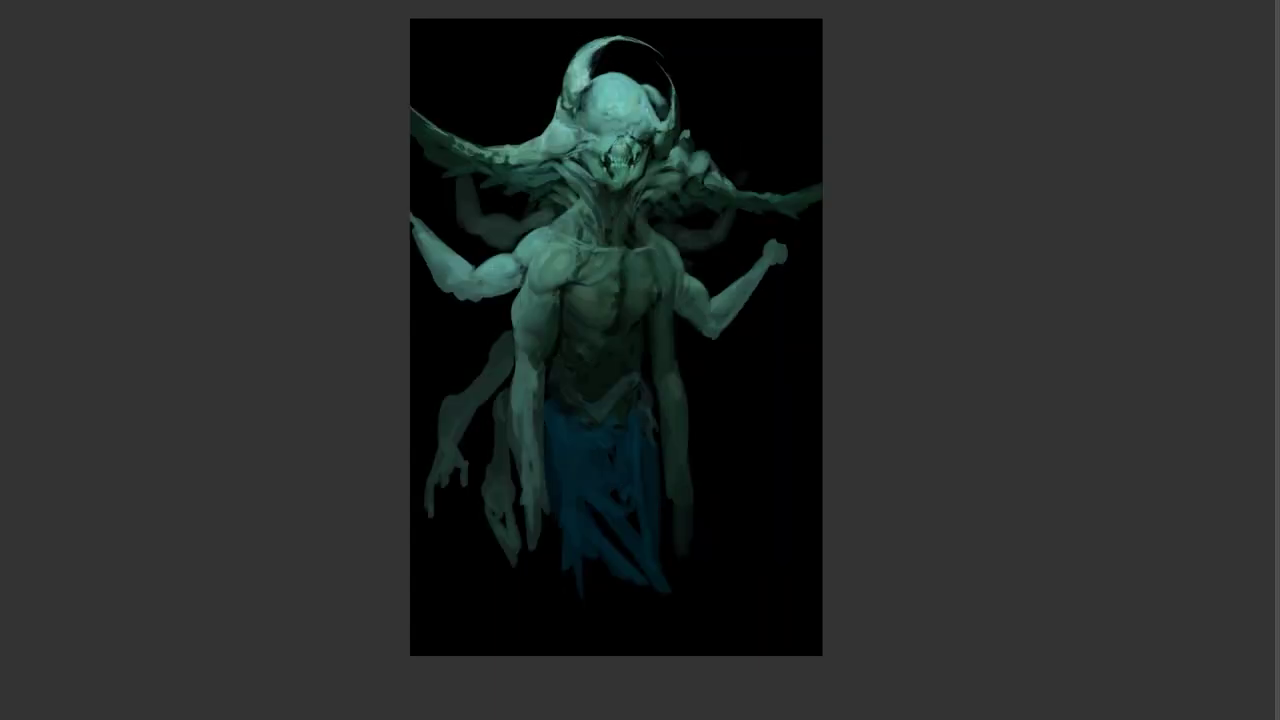
mouse_move(527, 318)
mouse_down()
mouse_move(532, 352)
mouse_move(545, 349)
mouse_move(531, 365)
mouse_up()
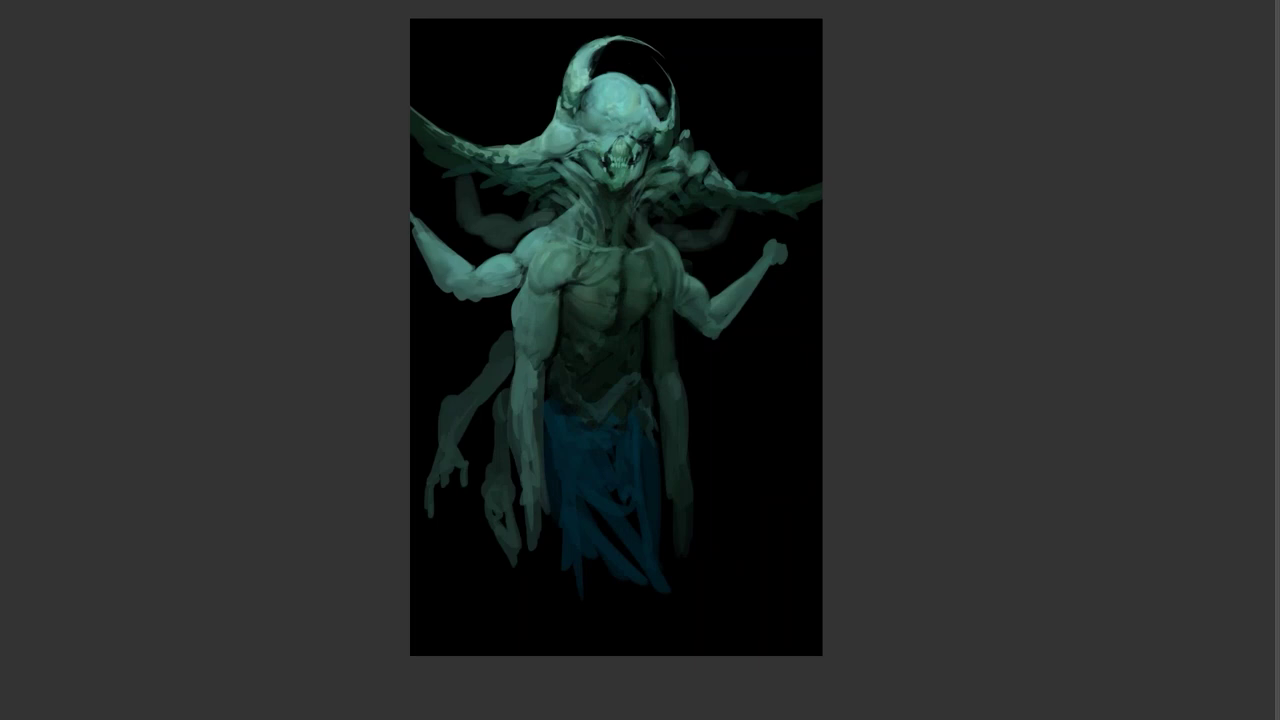
drag(616, 337, 623, 376)
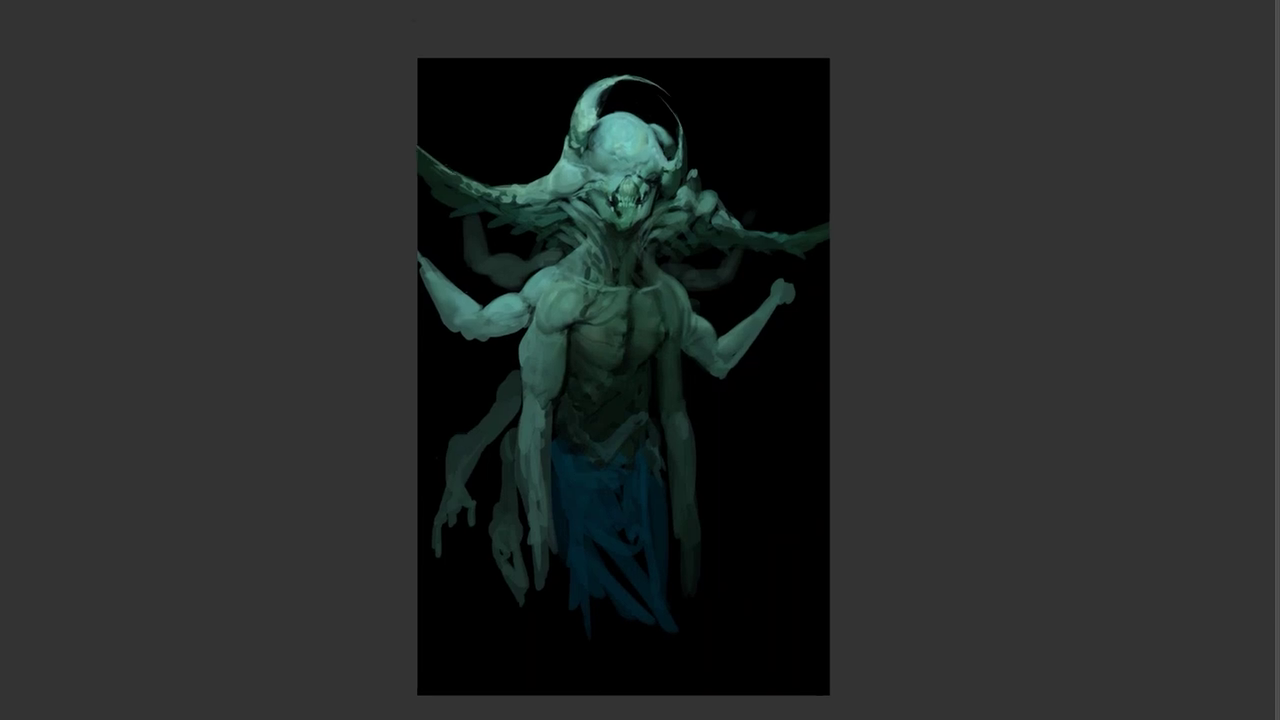
drag(590, 116, 580, 118)
mouse_move(585, 143)
mouse_down()
mouse_move(587, 161)
mouse_move(574, 156)
mouse_move(584, 166)
mouse_up()
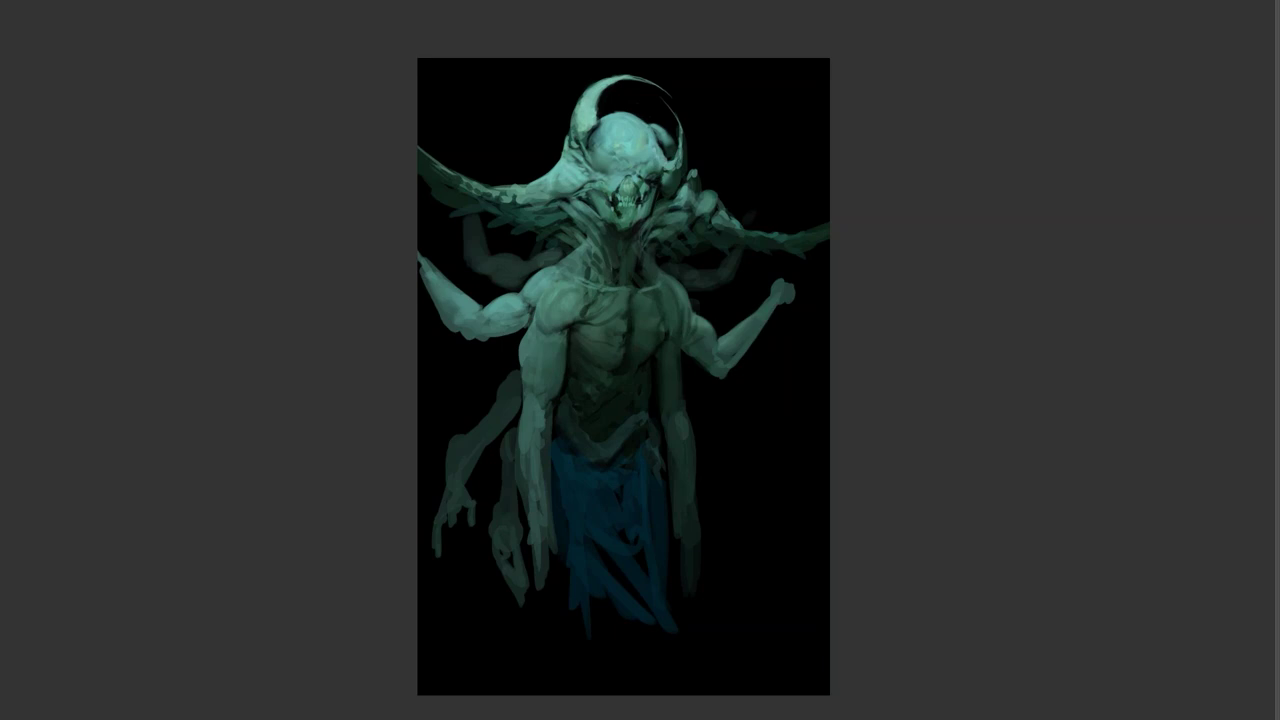
drag(614, 149, 606, 154)
Step: Soften the collarbone line and smooth the shading of the upper chest and shoulders
drag(647, 322, 652, 297)
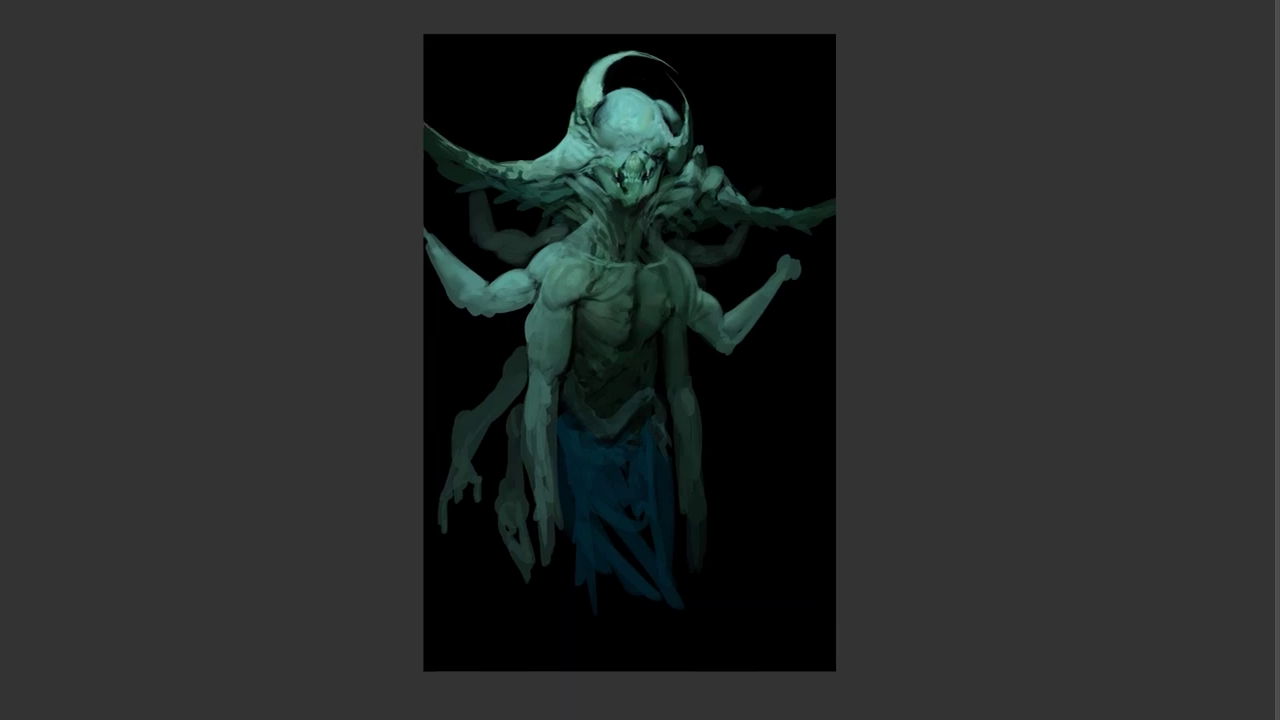
mouse_move(586, 260)
mouse_down()
mouse_move(595, 286)
mouse_move(670, 277)
mouse_move(682, 291)
mouse_up()
drag(606, 232, 590, 254)
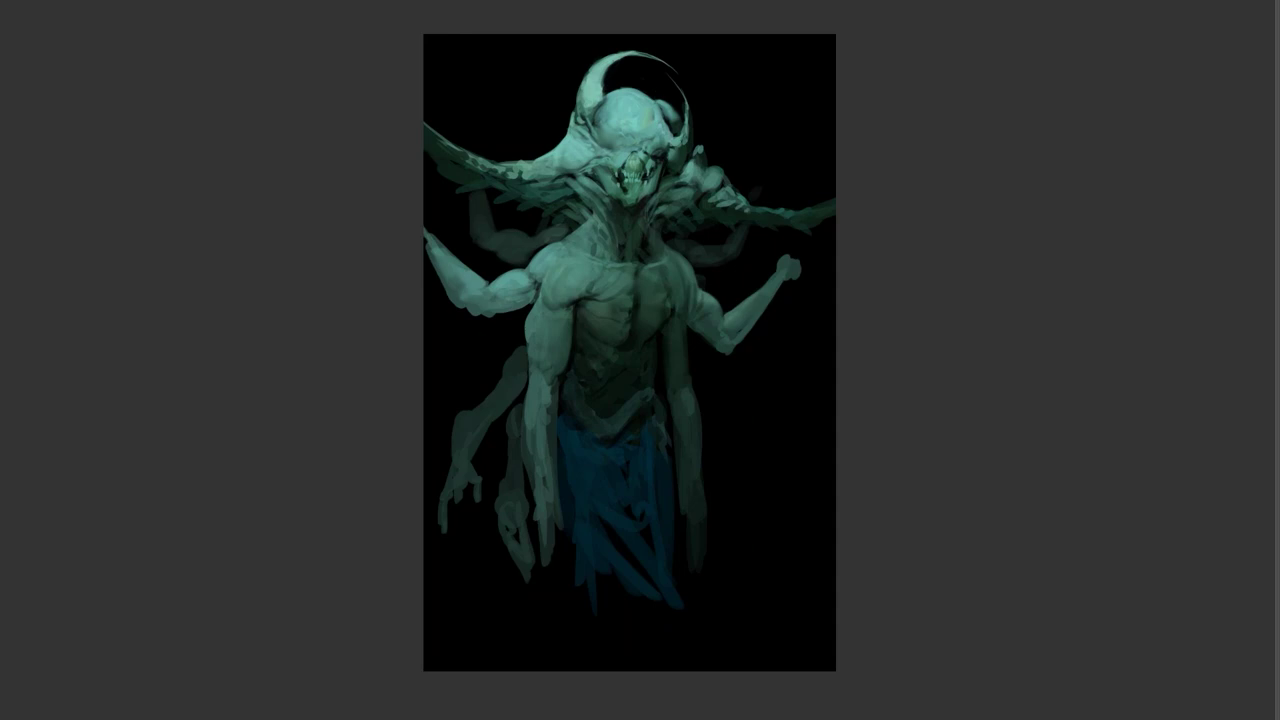
Step: Refine the edges of the sideways horns and add dim pointed hands to the bent arms behind them
drag(472, 162, 442, 140)
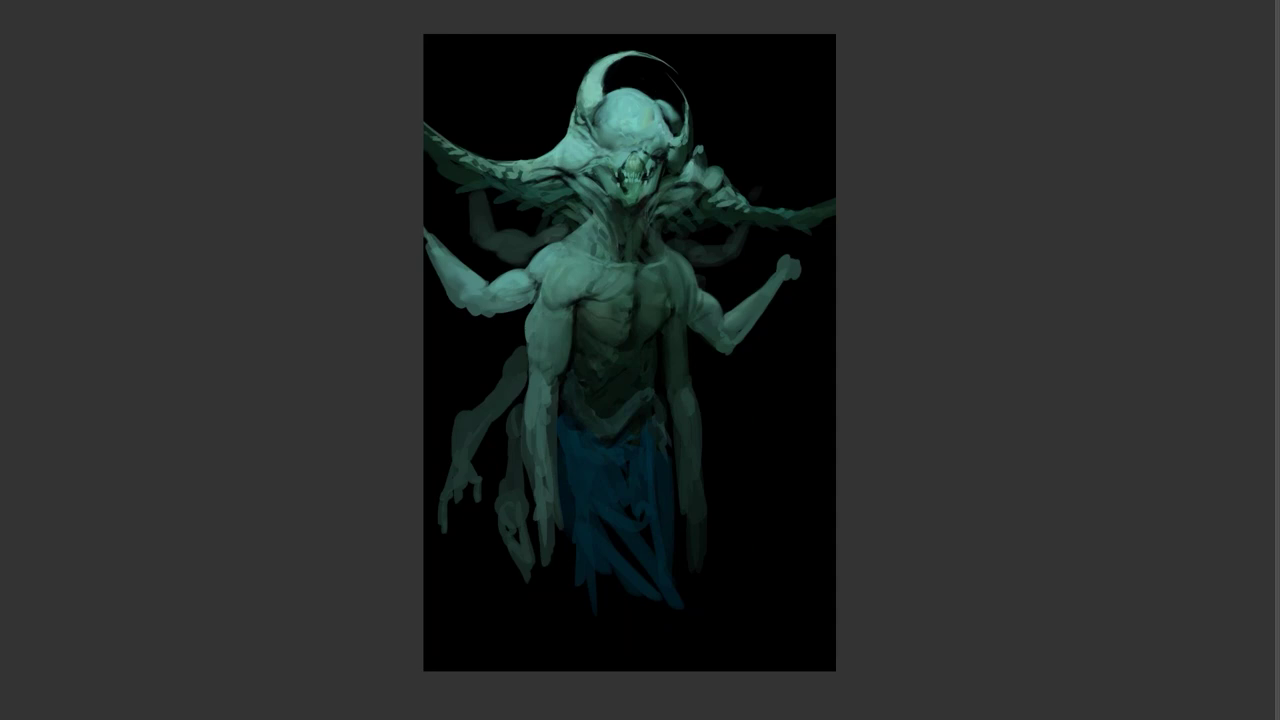
drag(708, 162, 736, 198)
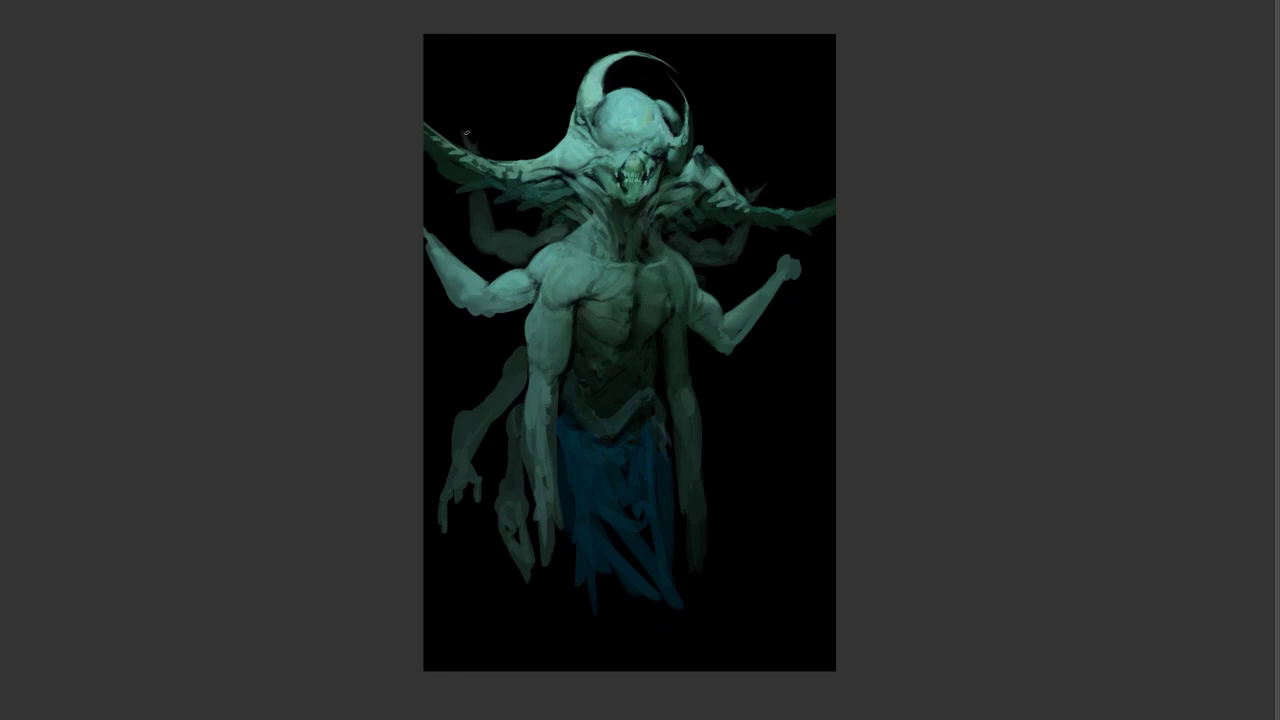
drag(731, 368, 733, 258)
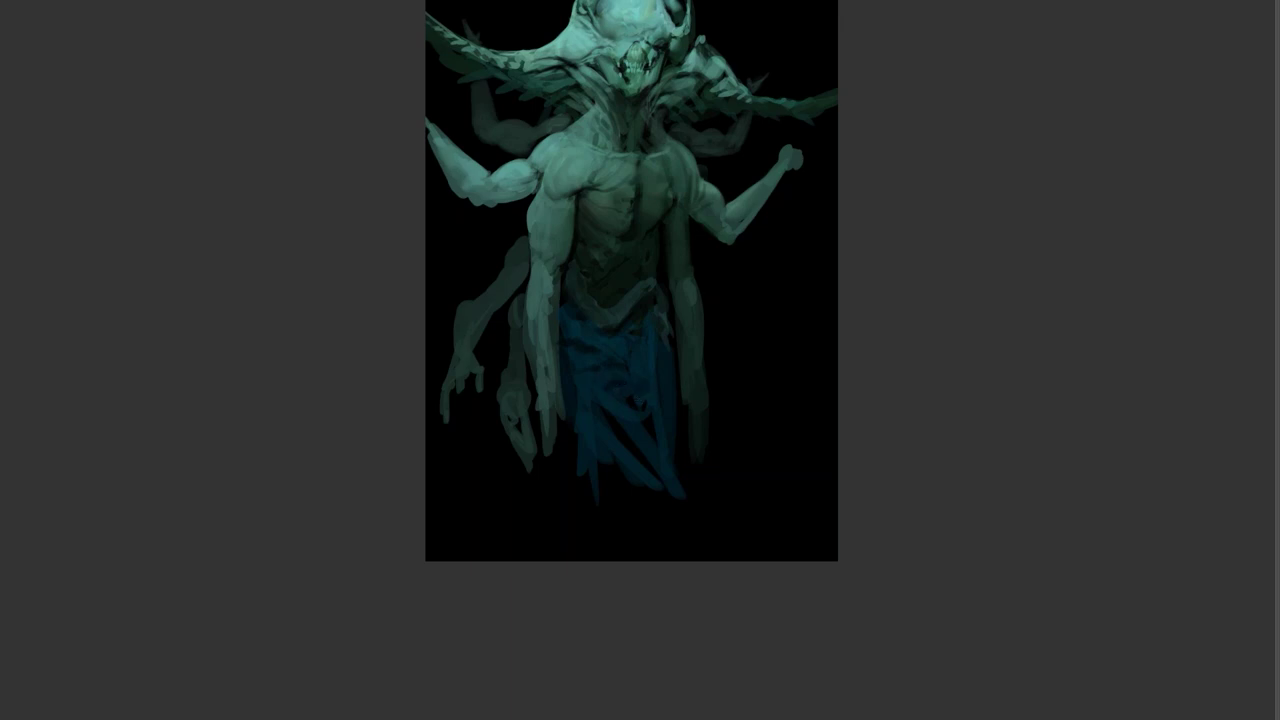
drag(631, 451, 643, 484)
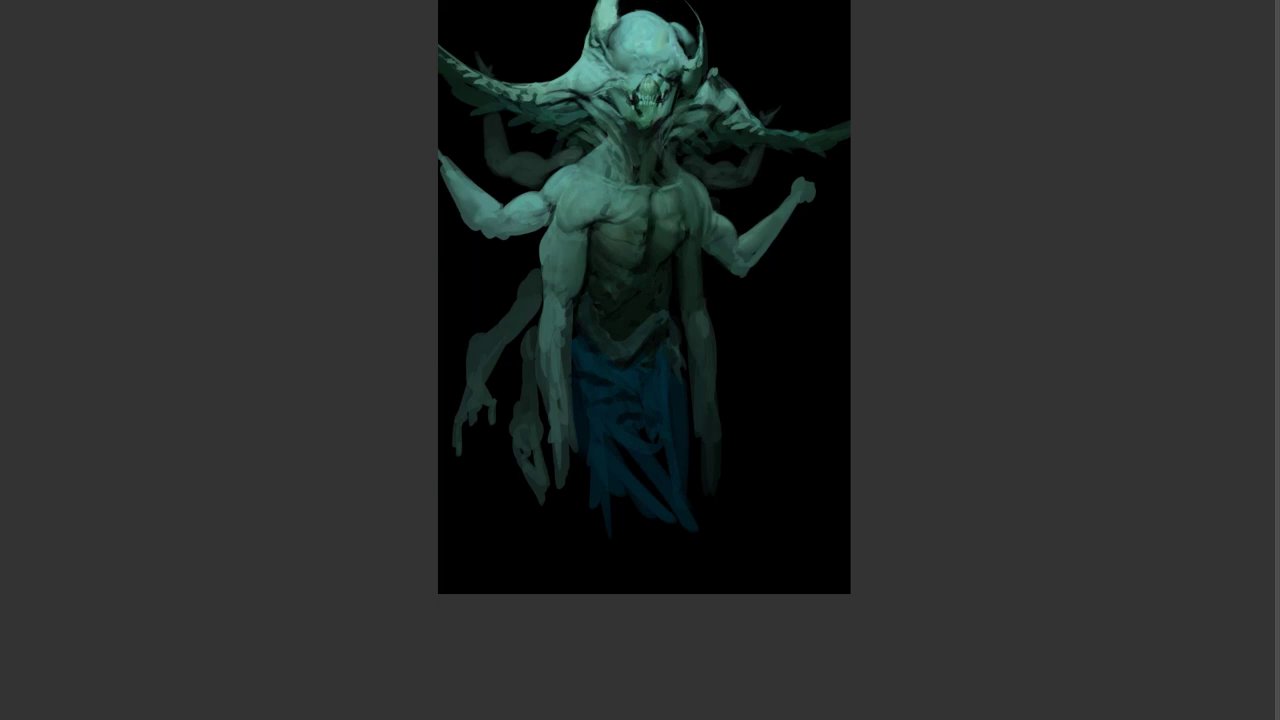
Step: Leave the full-screen view and examine the whole figure at a reduced size
alt+click(675, 343)
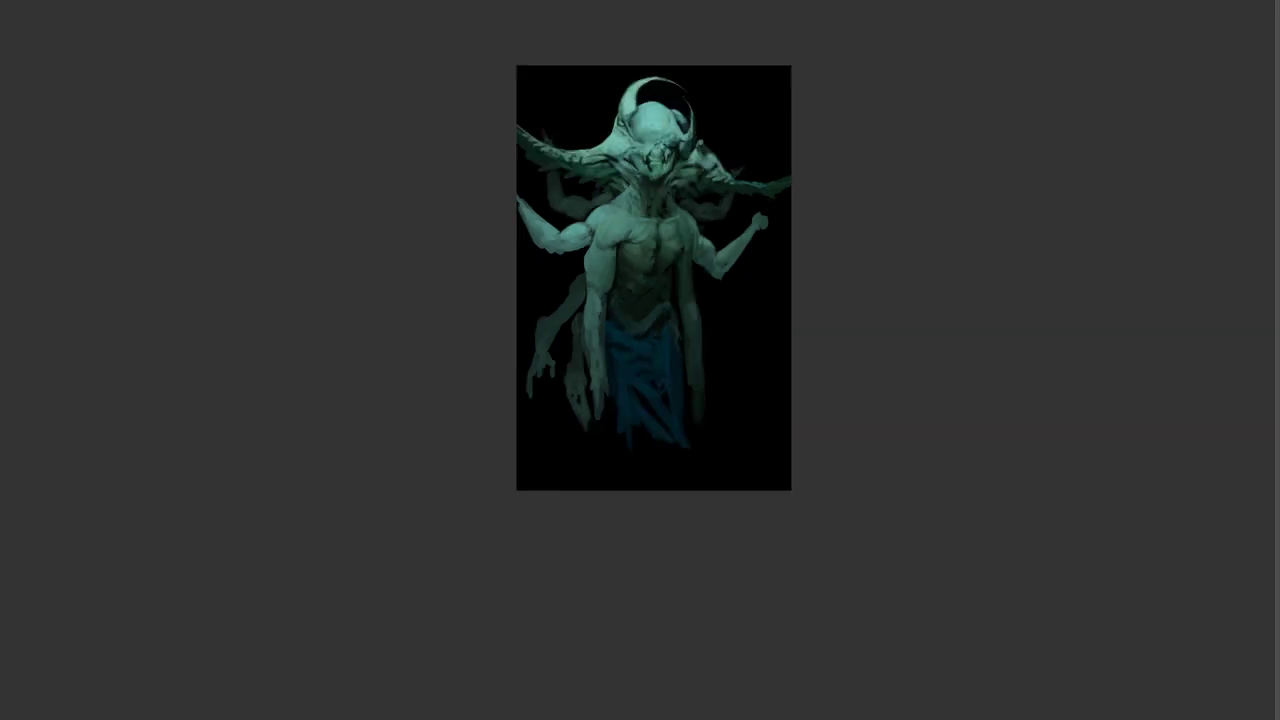
alt+click(675, 343)
key(f)
key(f)
key(f)
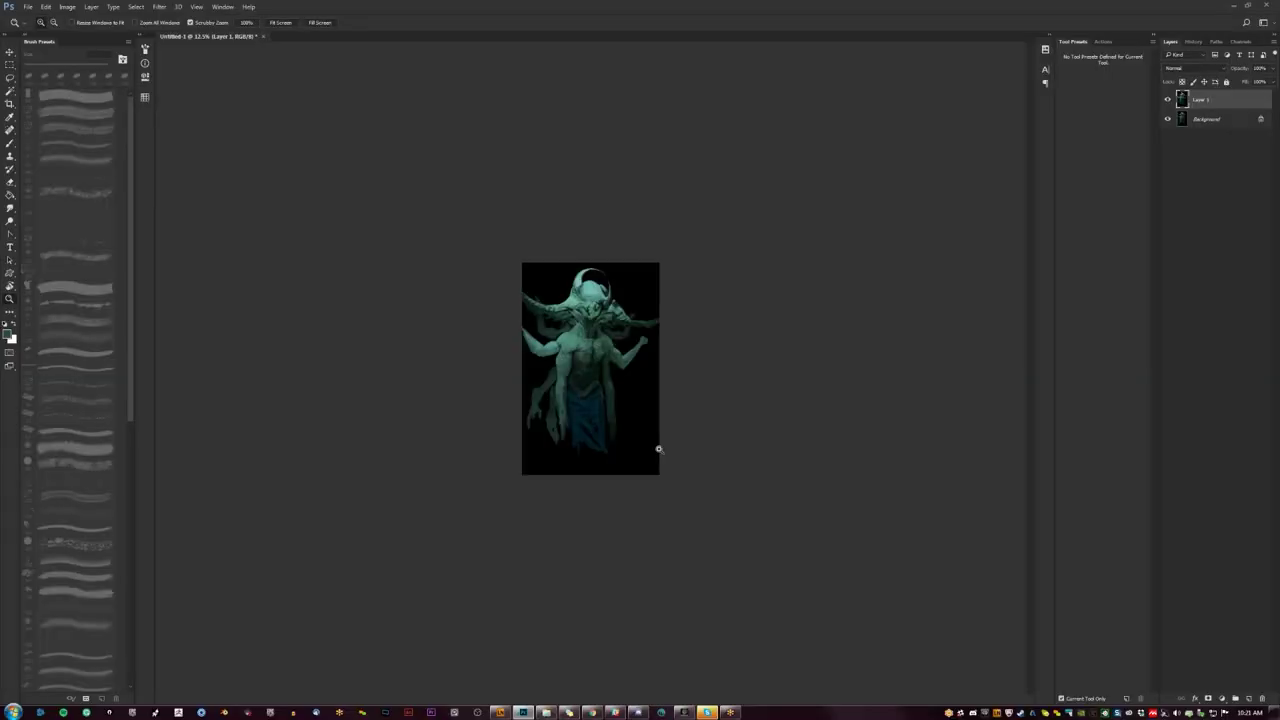
click(657, 440)
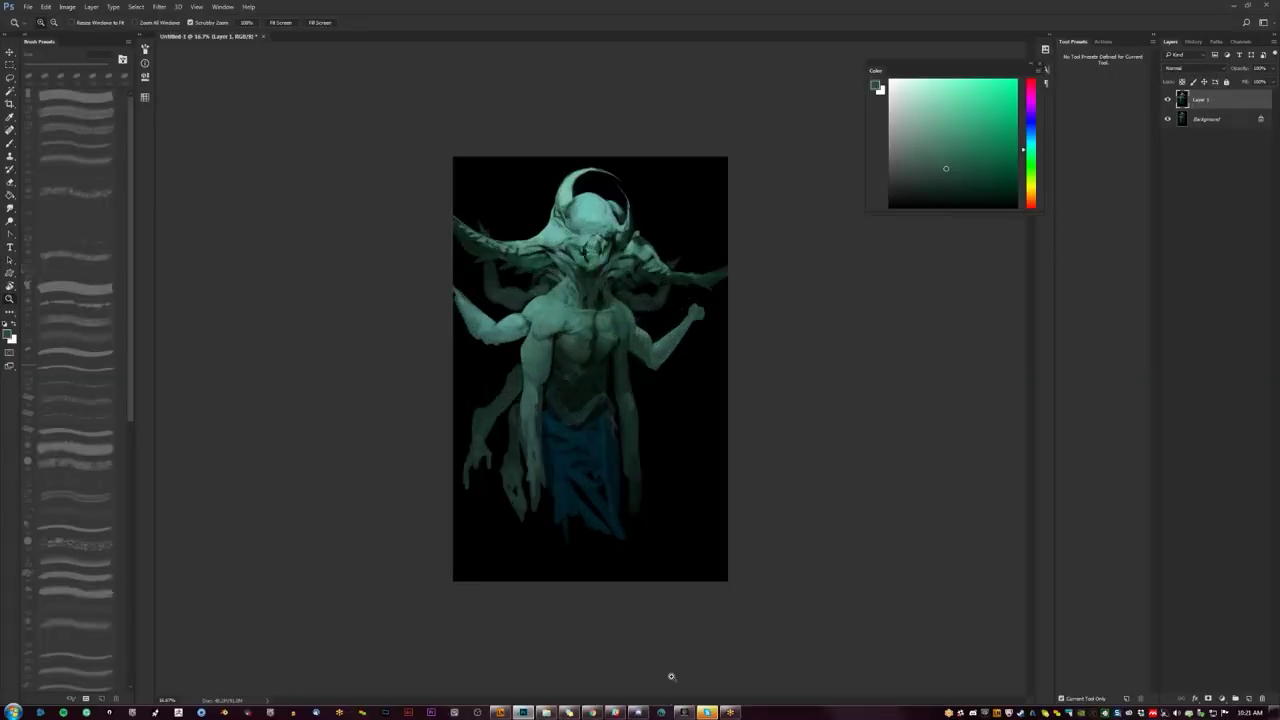
Step: Switch to Chrome, load artstation.com in a new tab and maximize the browser window
click(592, 712)
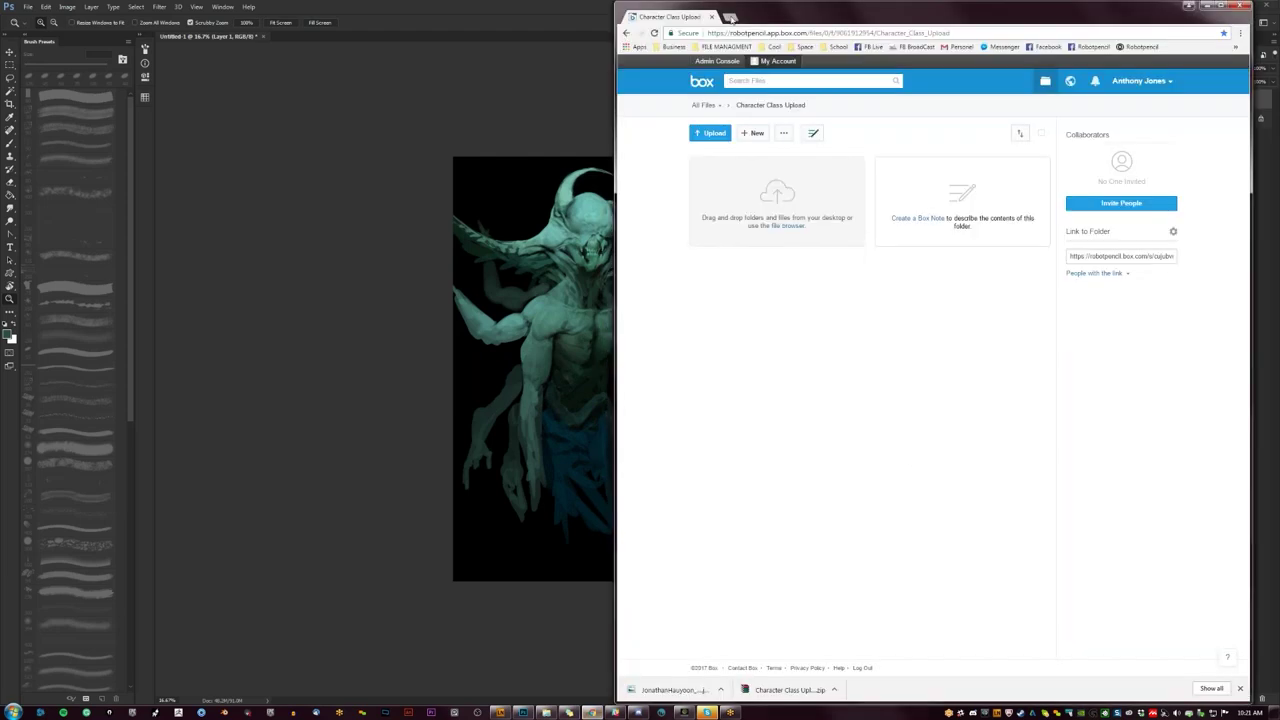
click(729, 17)
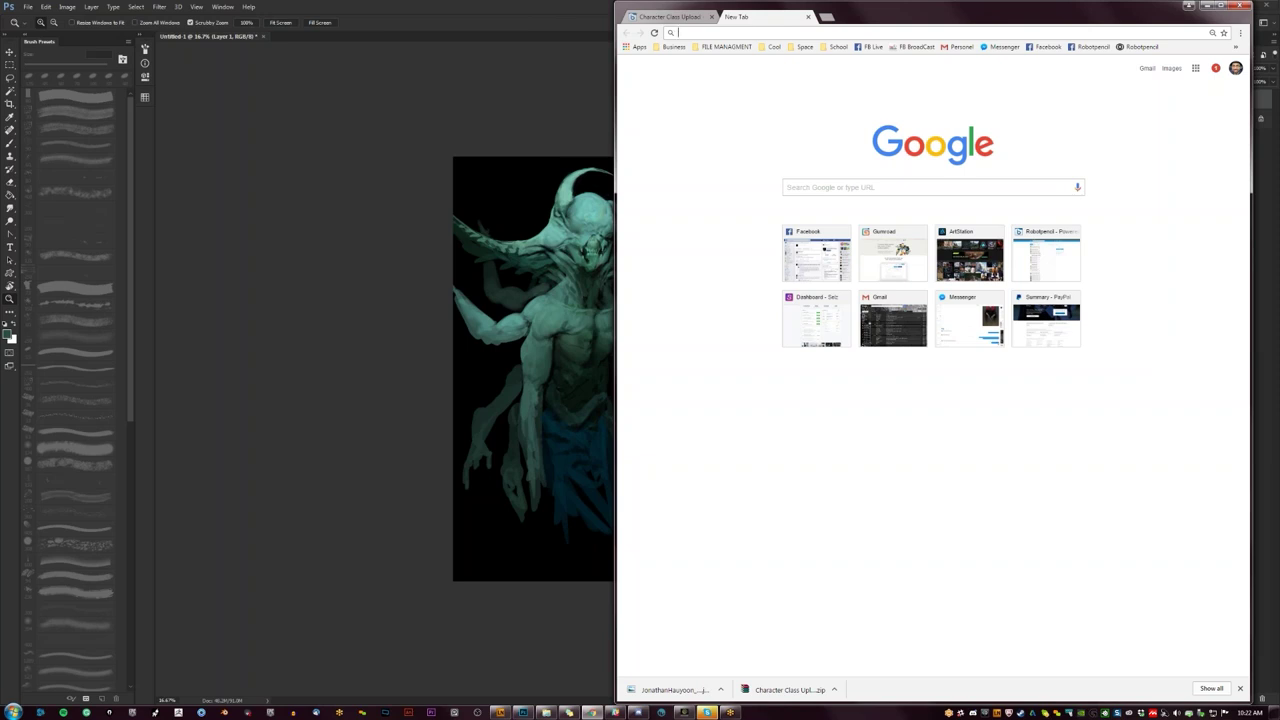
text(art)
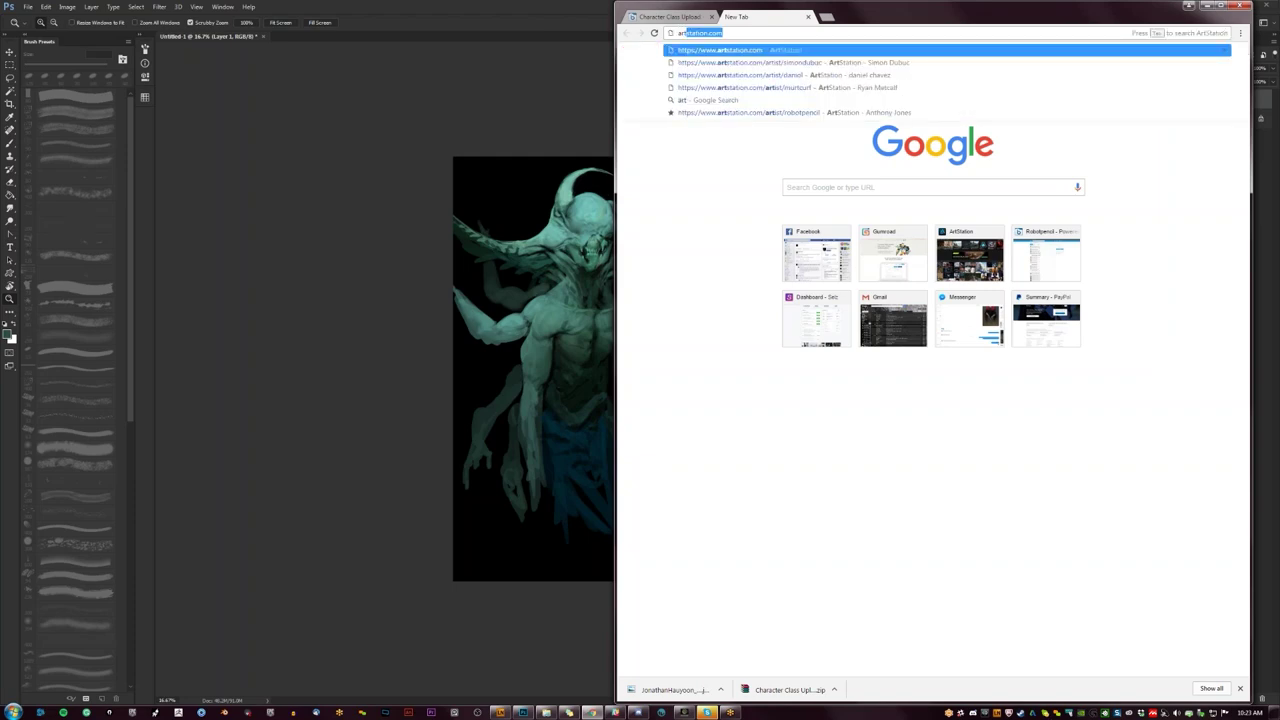
key(Return)
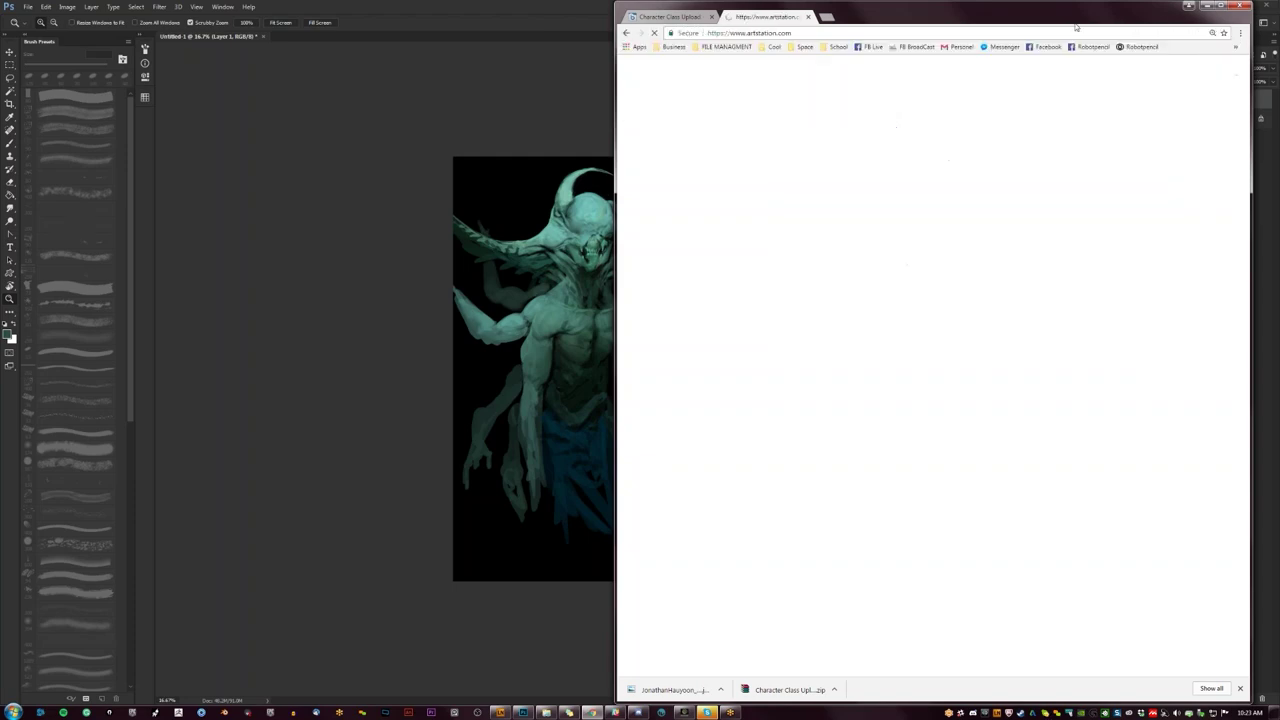
click(1214, 6)
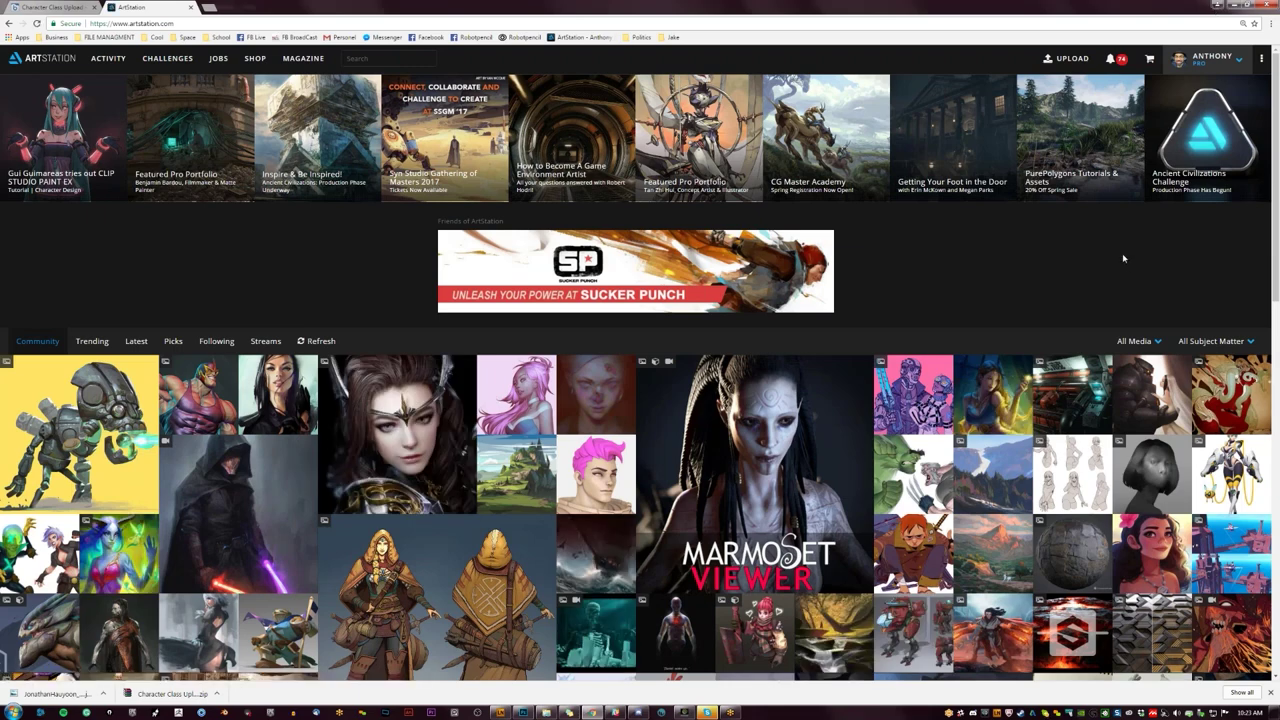
Step: Browse the community artwork, view the Travelling warrior Jay concept and return to the gallery
scroll(1122, 257, down, 1)
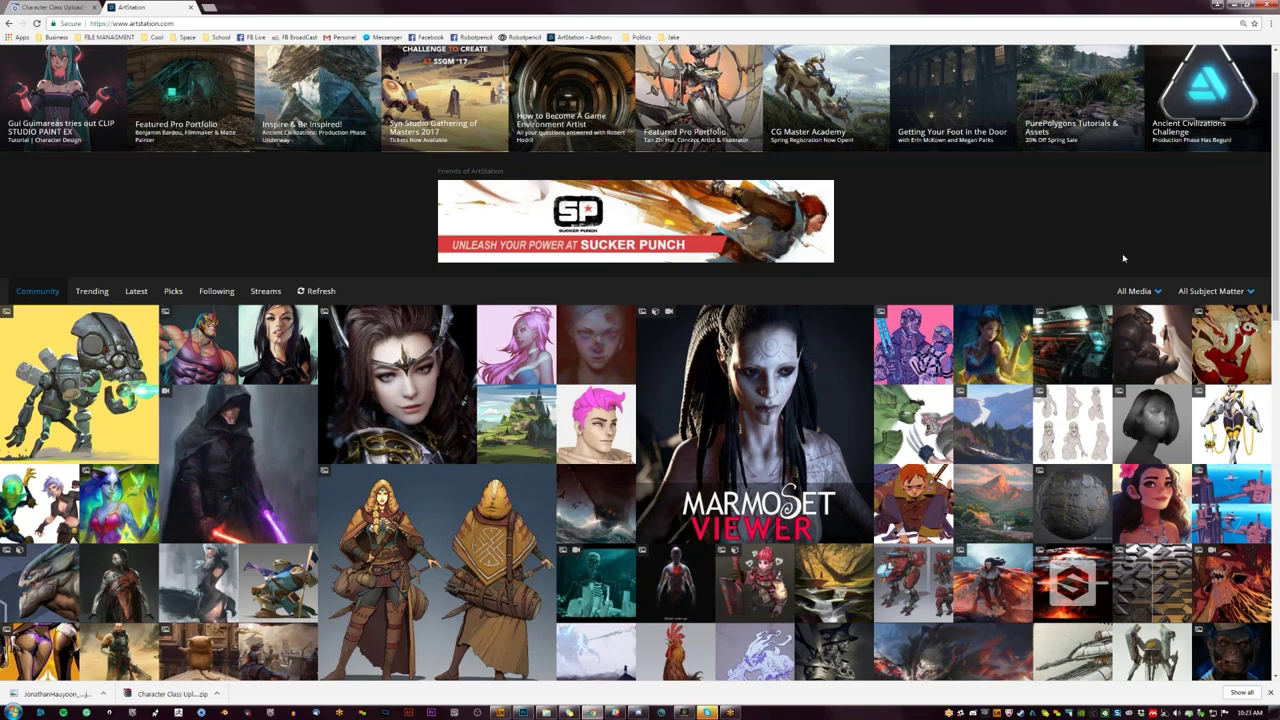
scroll(1123, 258, down, 5)
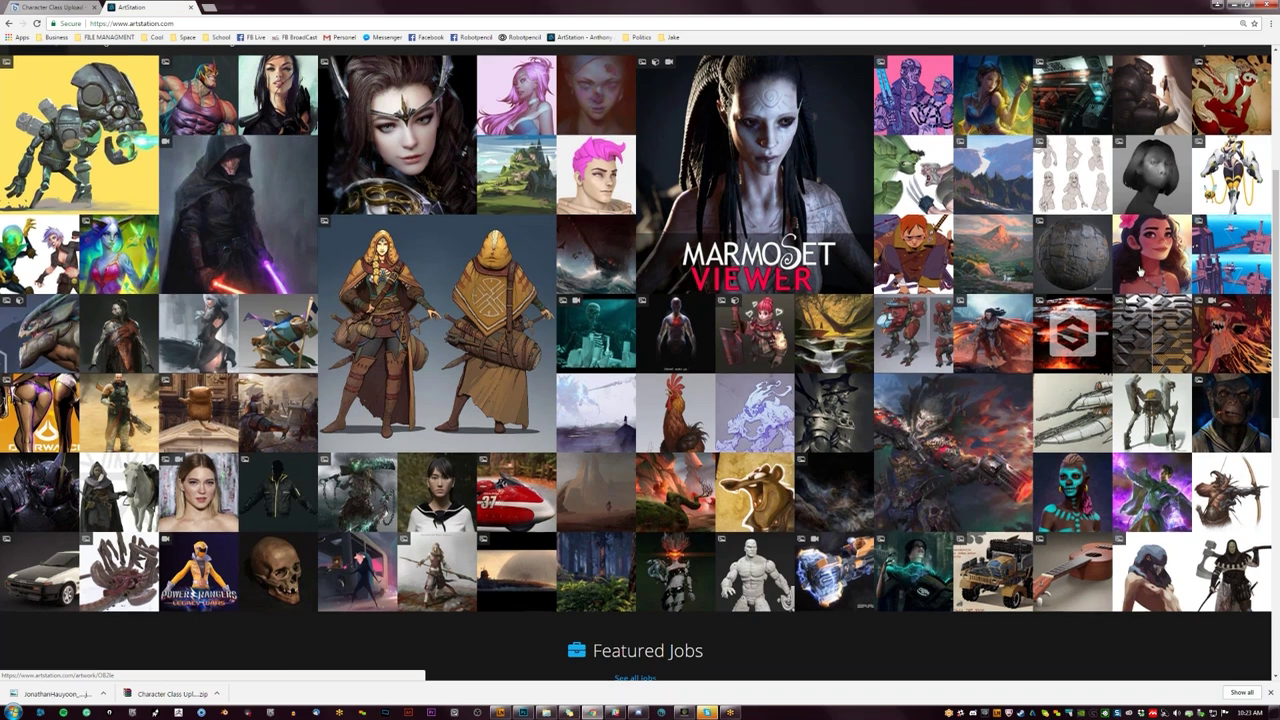
scroll(1141, 268, up, 1)
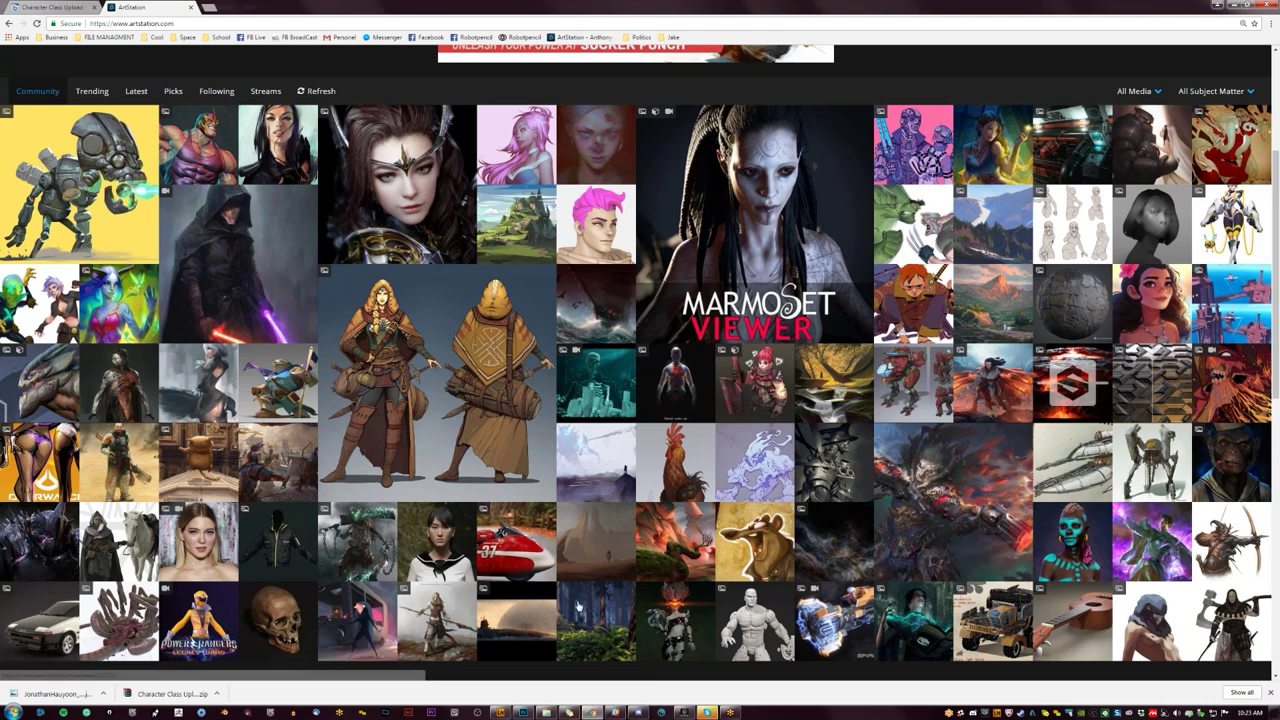
click(517, 377)
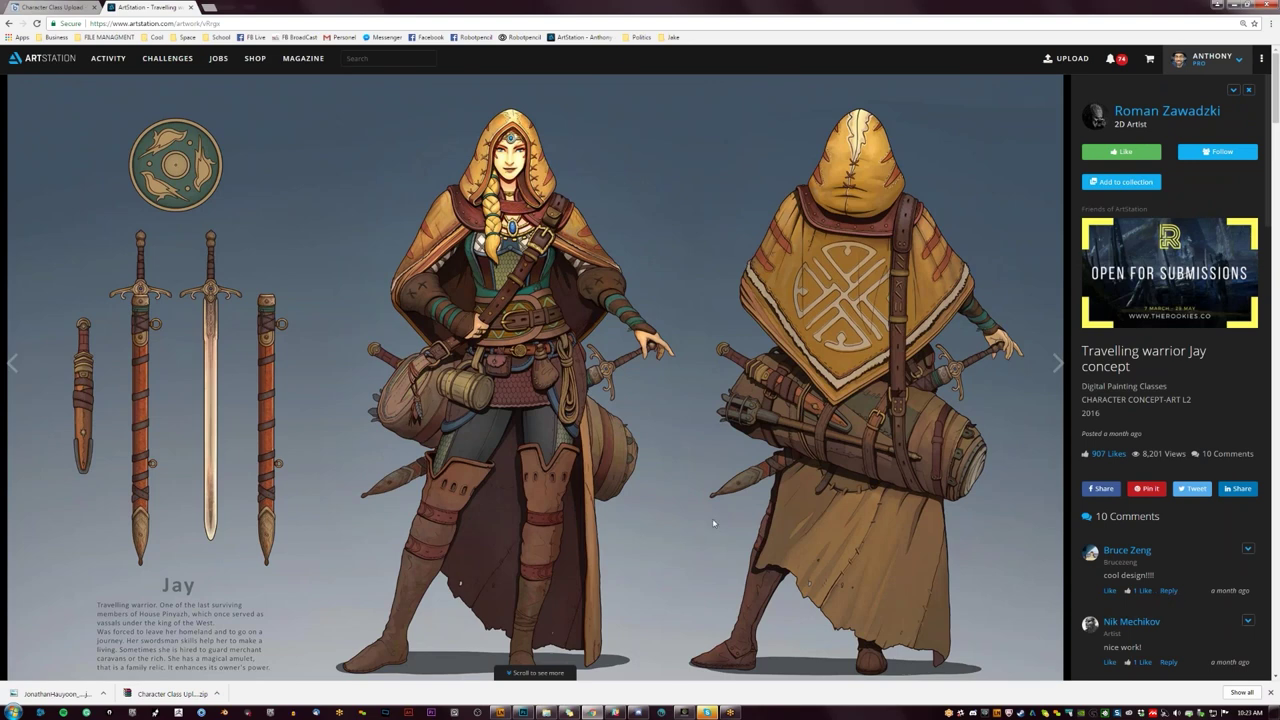
click(66, 58)
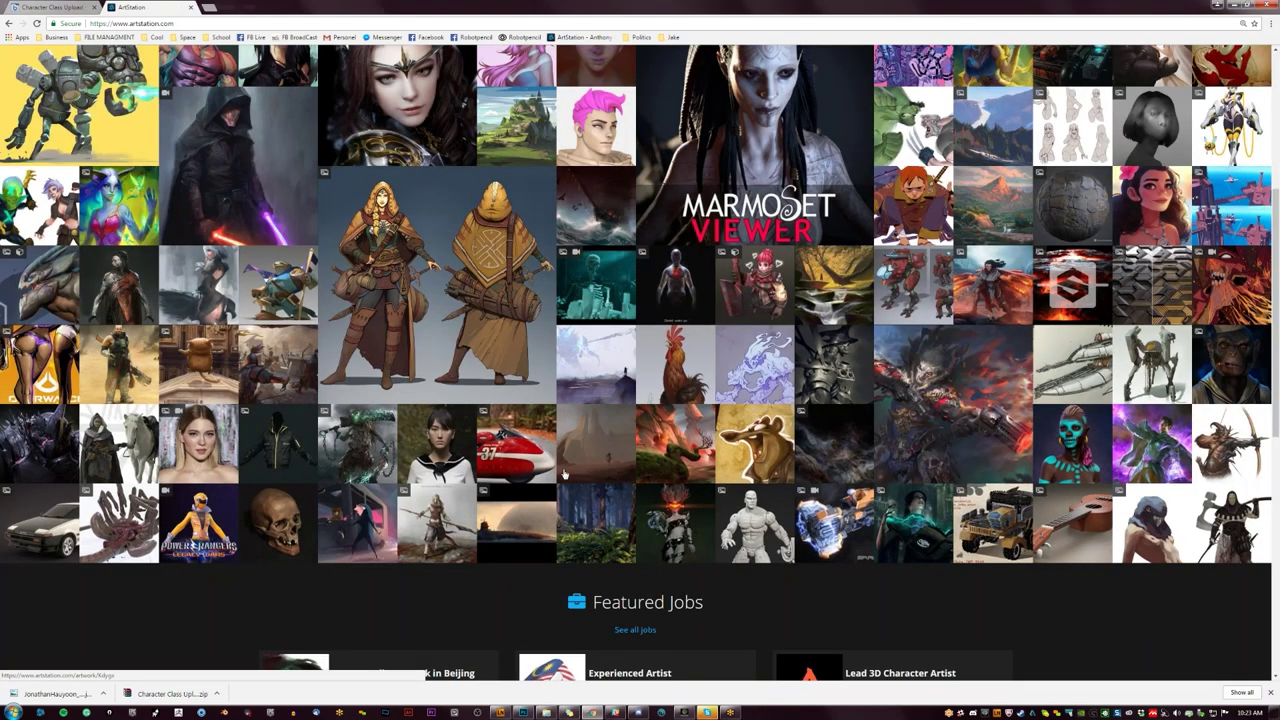
scroll(840, 512, up, 1)
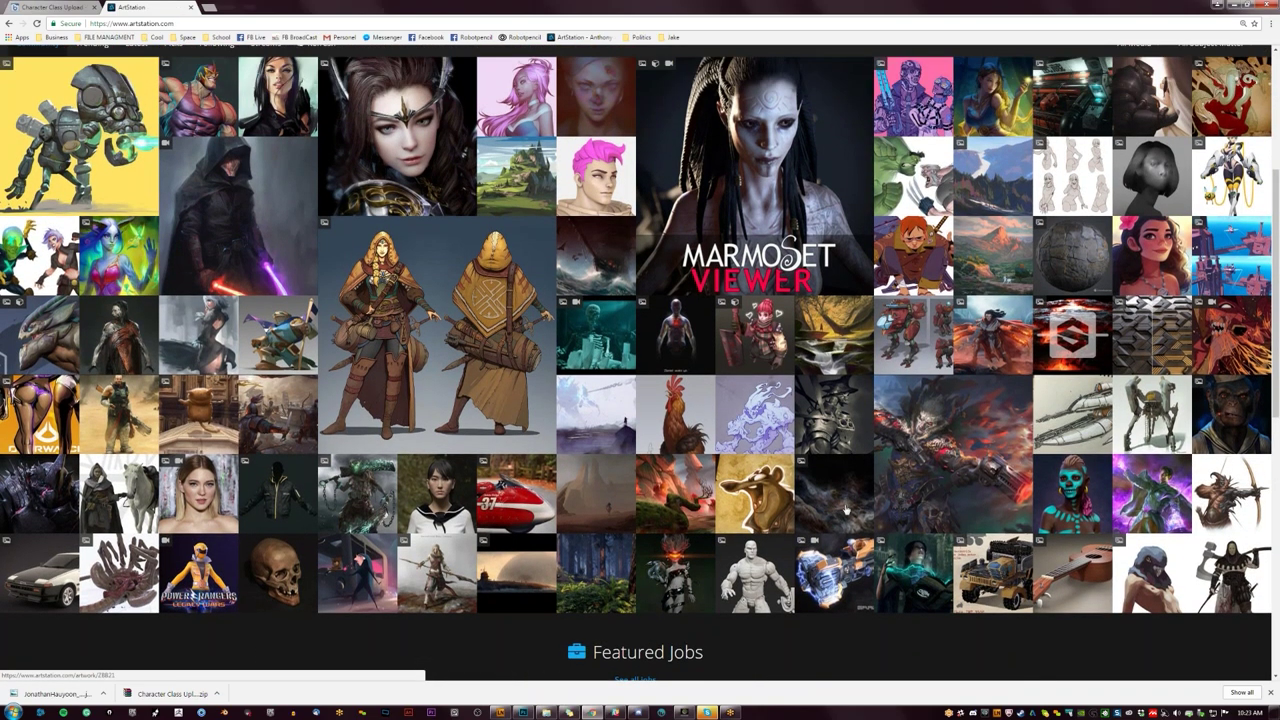
Step: View the painting of the armored gunman with flaming shots, visit its artist's profile and follow the artist
click(920, 480)
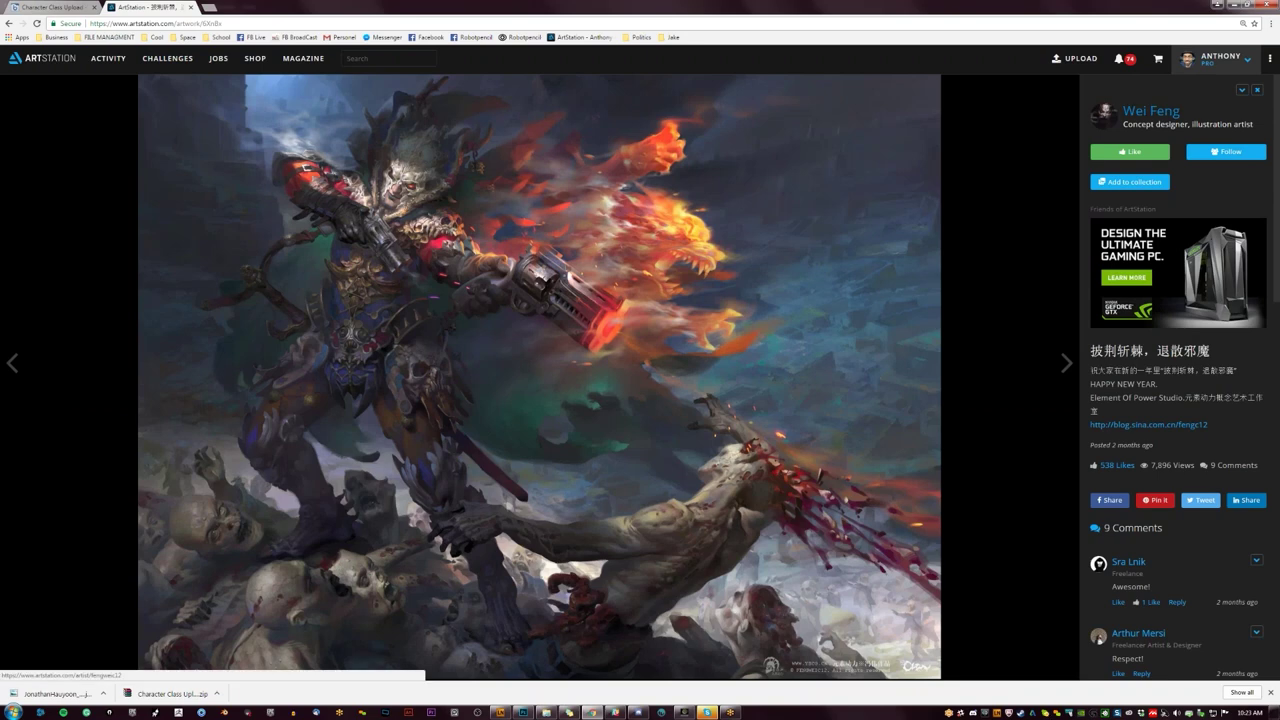
click(1150, 111)
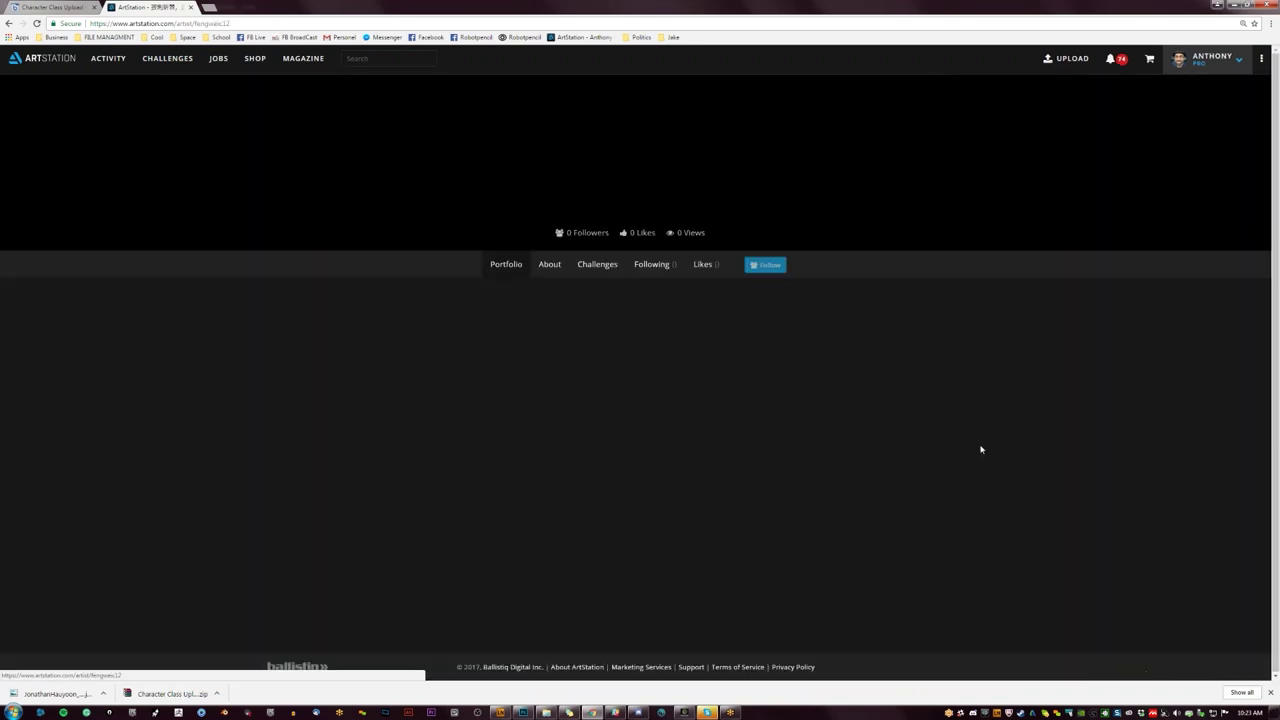
scroll(700, 443, down, 2)
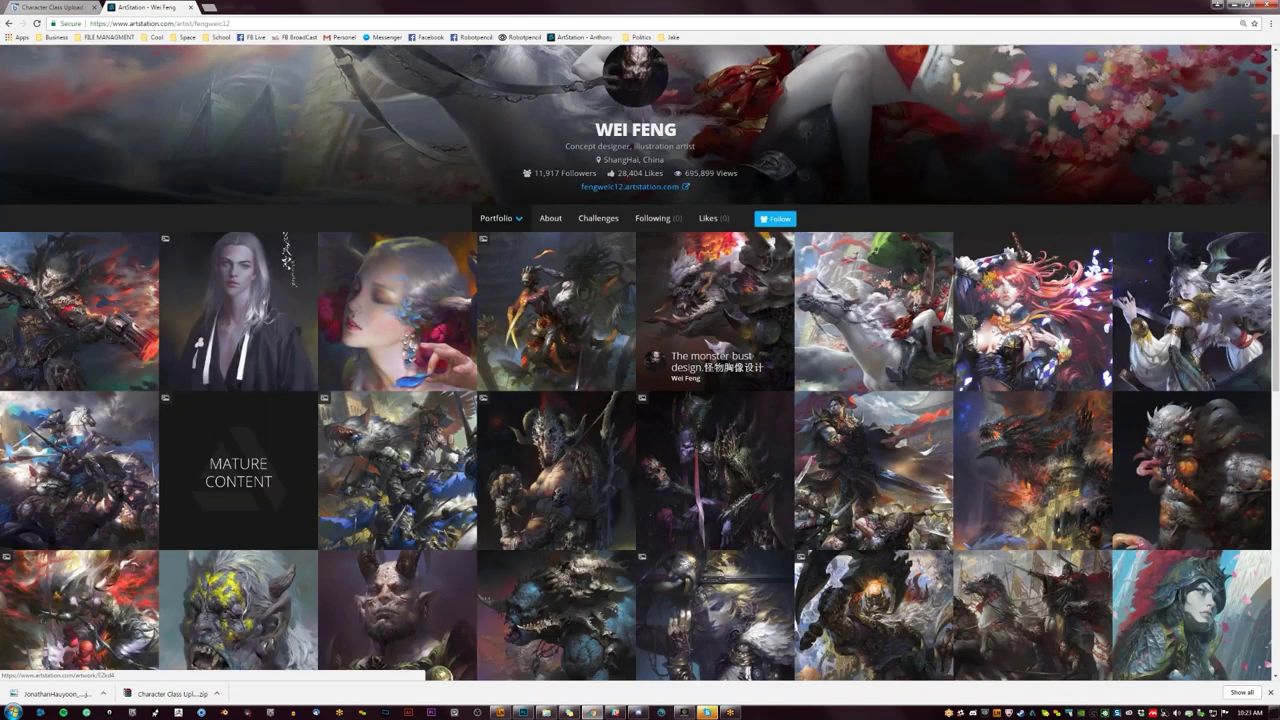
click(775, 218)
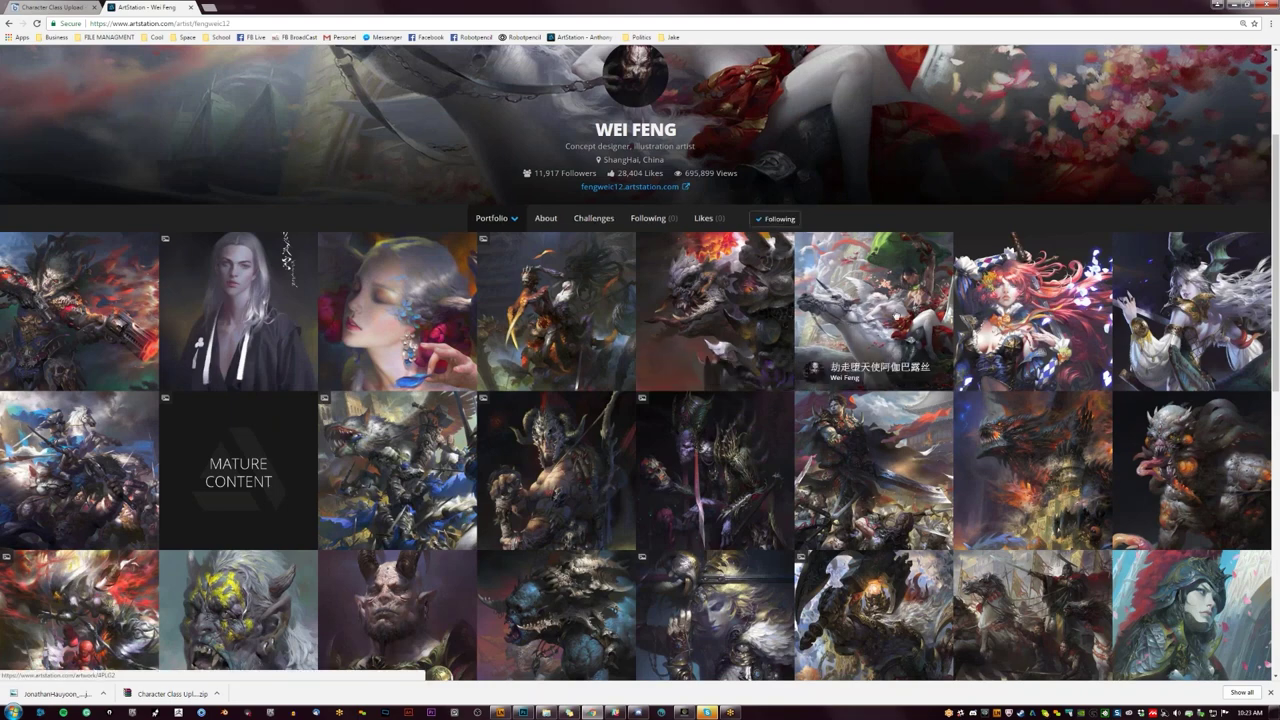
Step: Like the artist's white winged unicorn painting and return to the banner of the artist's profile
click(898, 312)
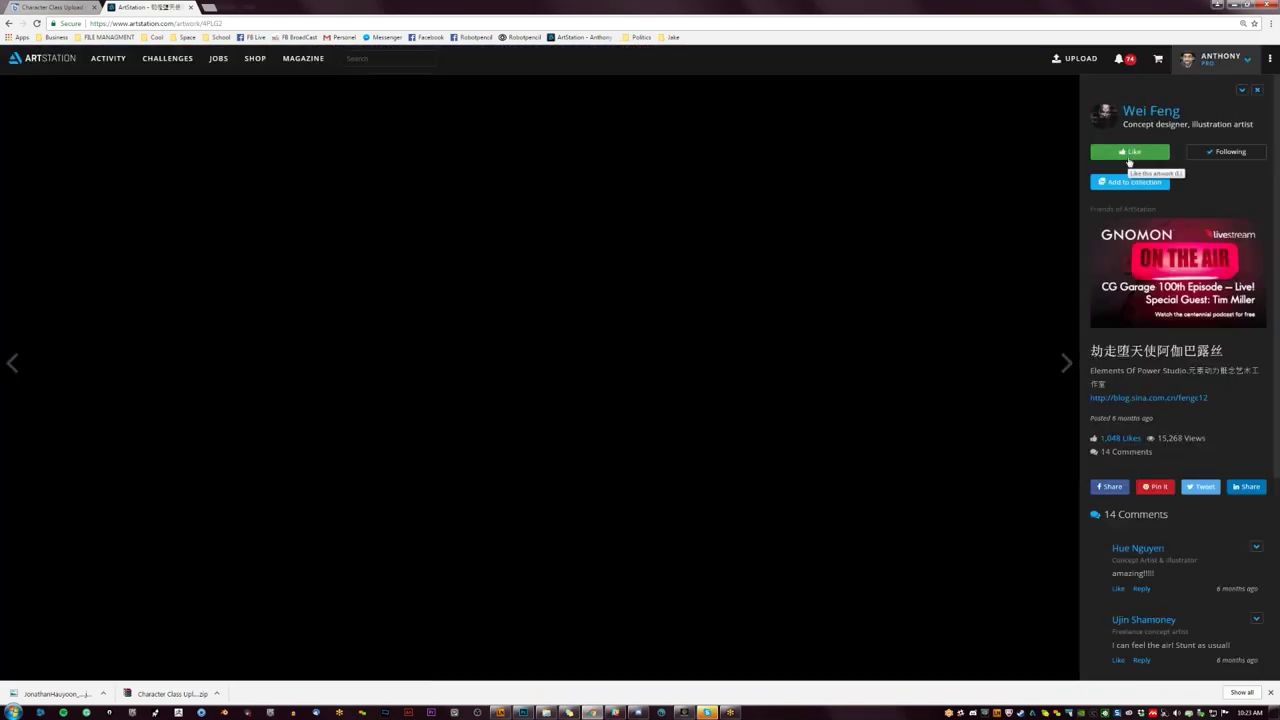
click(1128, 156)
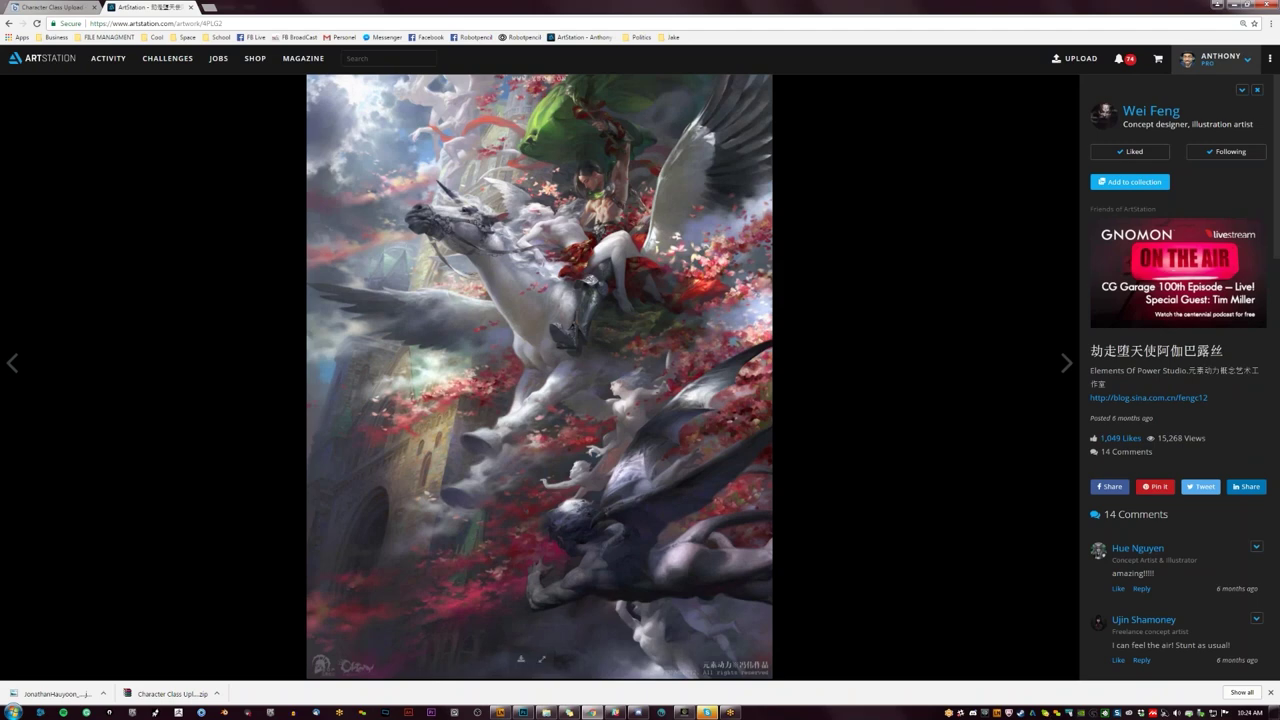
click(1150, 111)
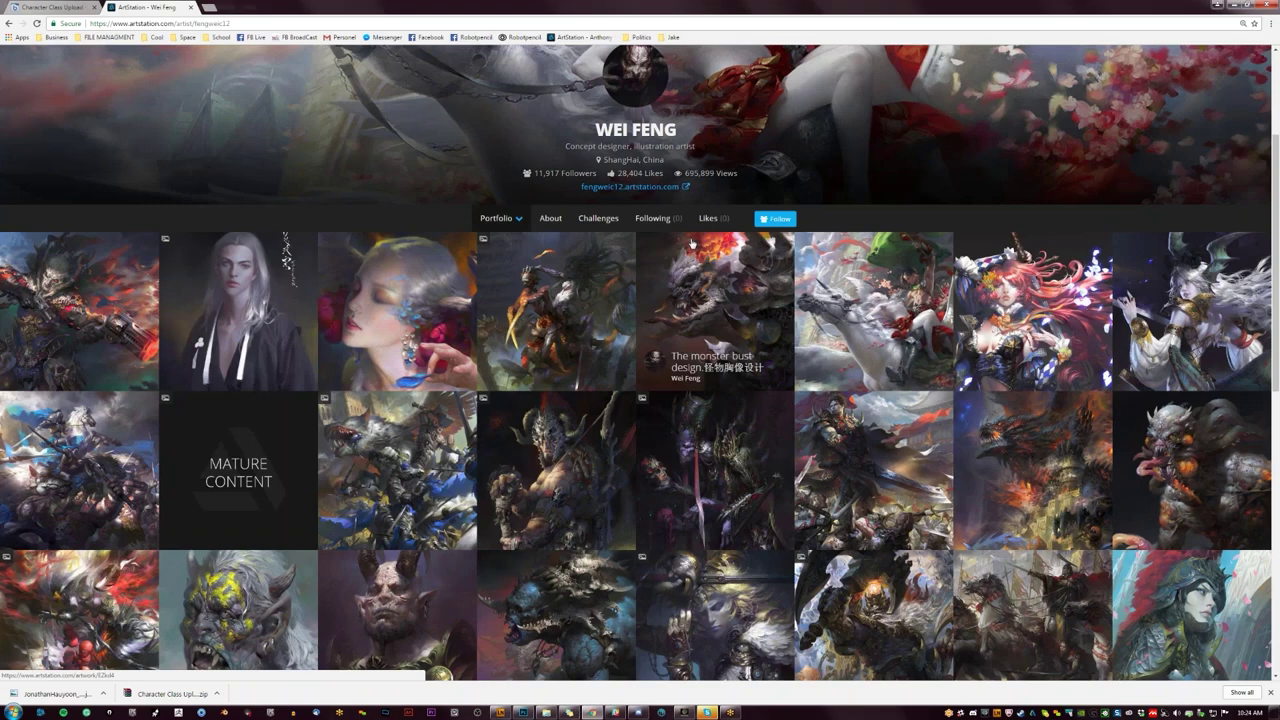
scroll(691, 243, up, 1)
scroll(884, 353, up, 1)
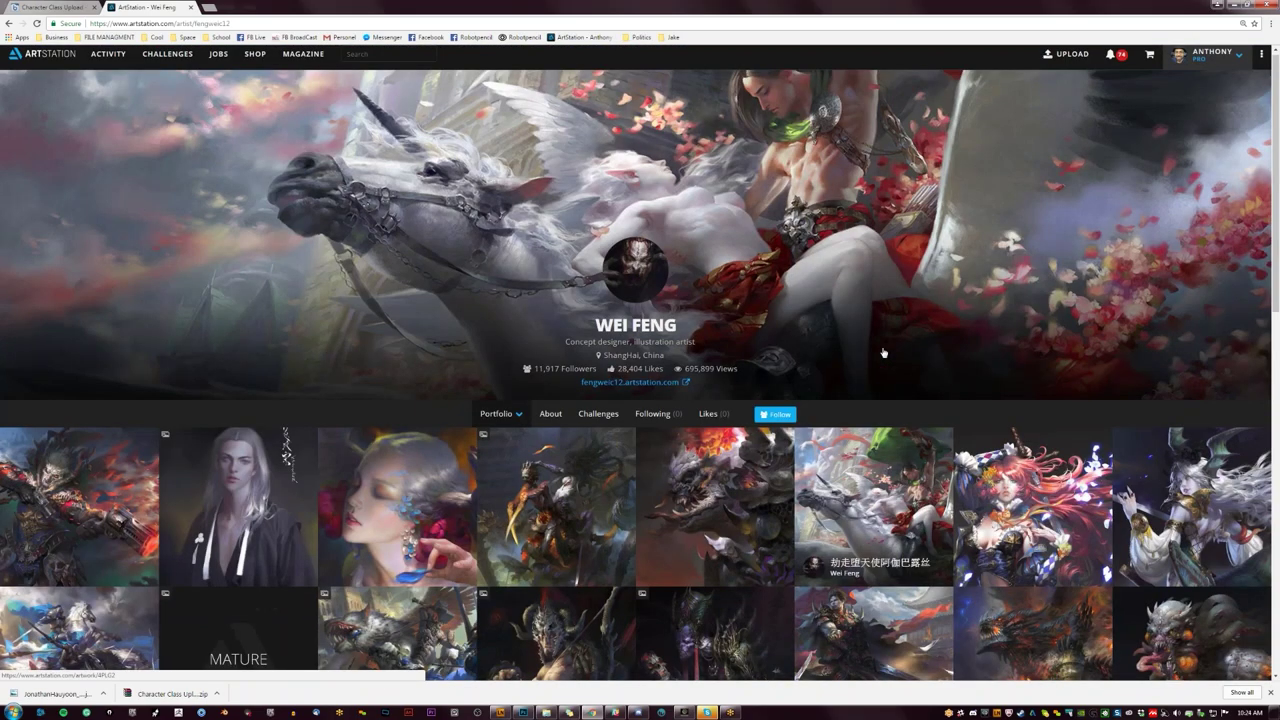
Step: Look through the artist's full portfolio, follow the artist and return to the profile banner
scroll(884, 353, down, 5)
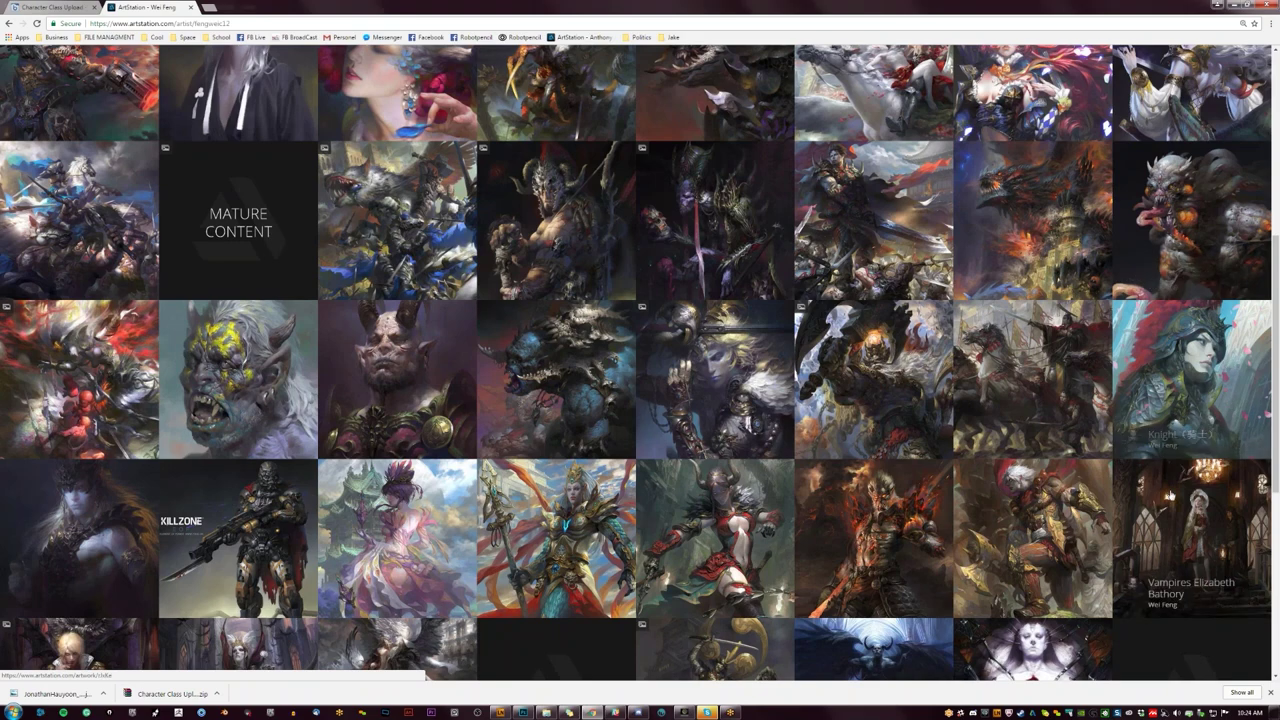
scroll(1180, 492, down, 1)
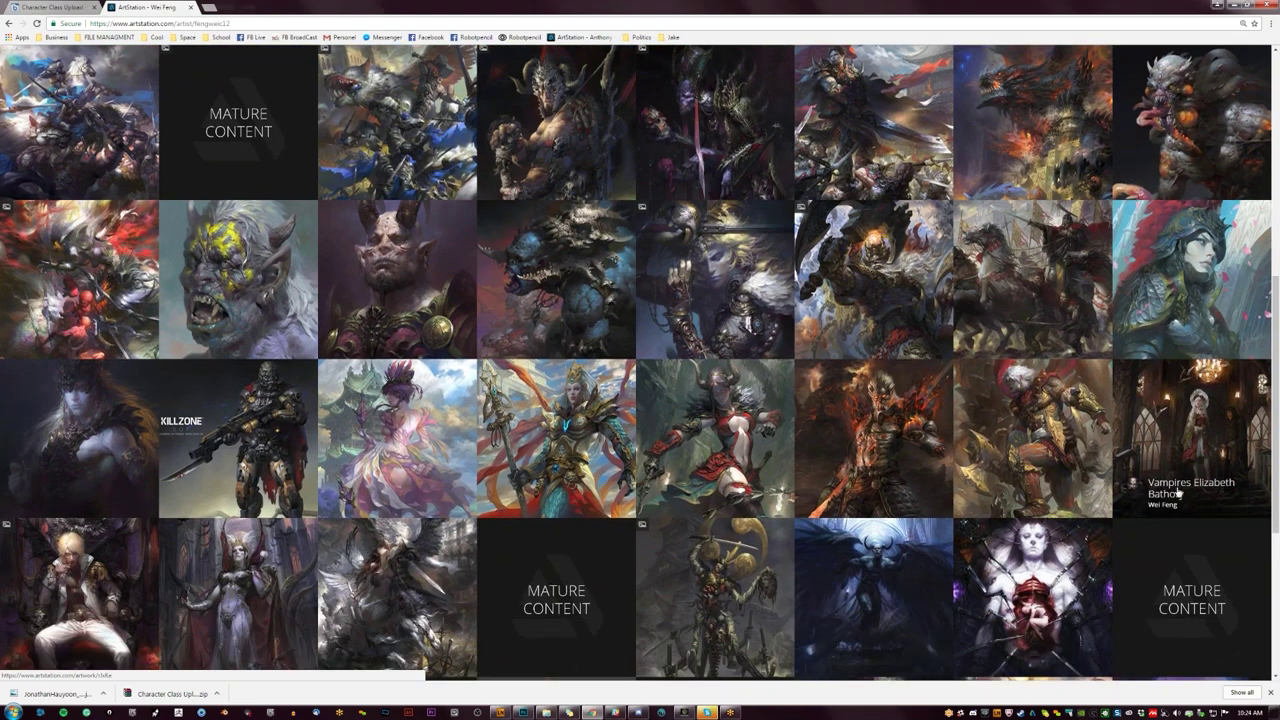
scroll(1180, 492, down, 3)
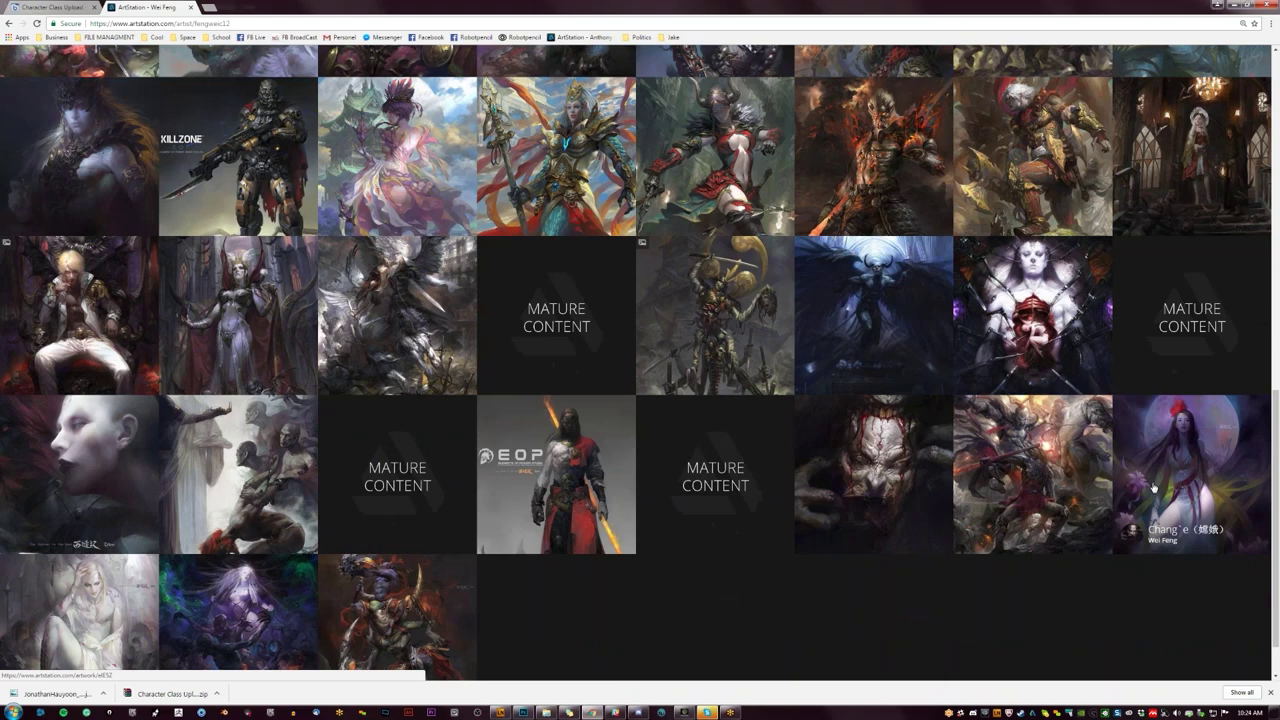
scroll(1156, 473, up, 10)
scroll(1149, 452, down, 2)
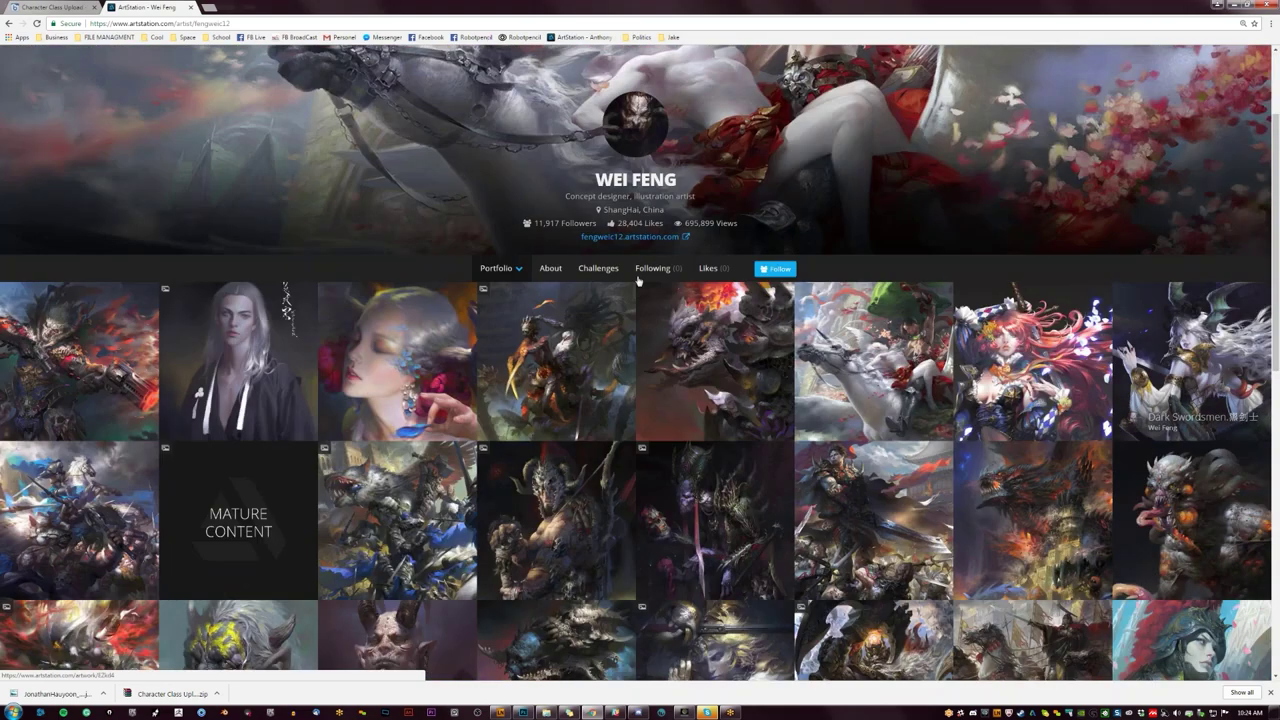
click(761, 268)
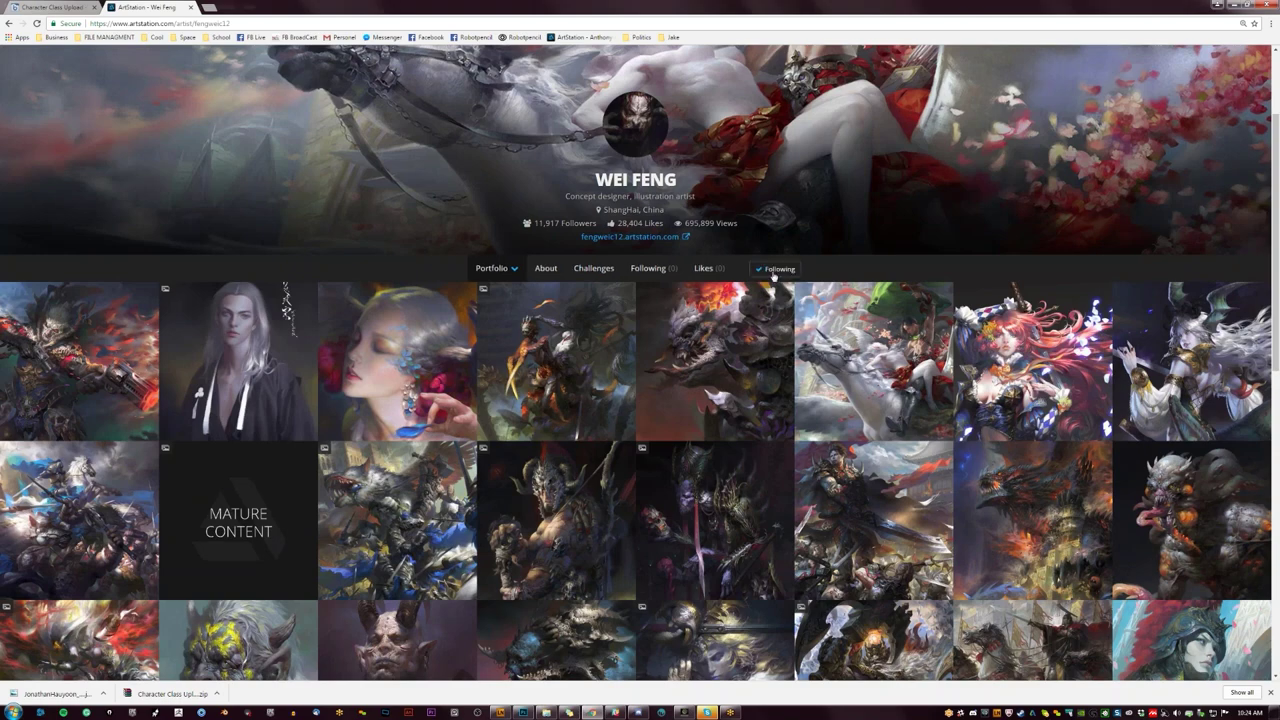
scroll(919, 384, up, 1)
scroll(919, 384, up, 1)
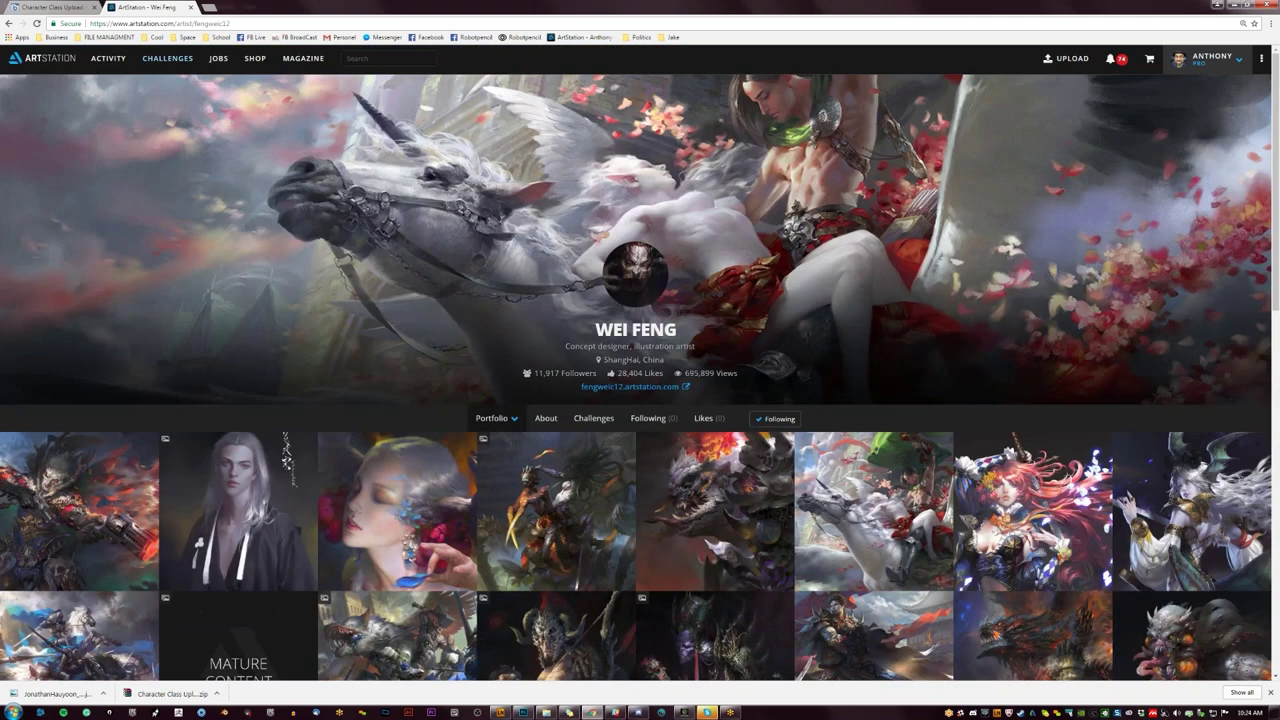
Step: Return to the community gallery, view the Collabfight artwork and go back to the gallery
click(32, 60)
scroll(1101, 251, down, 5)
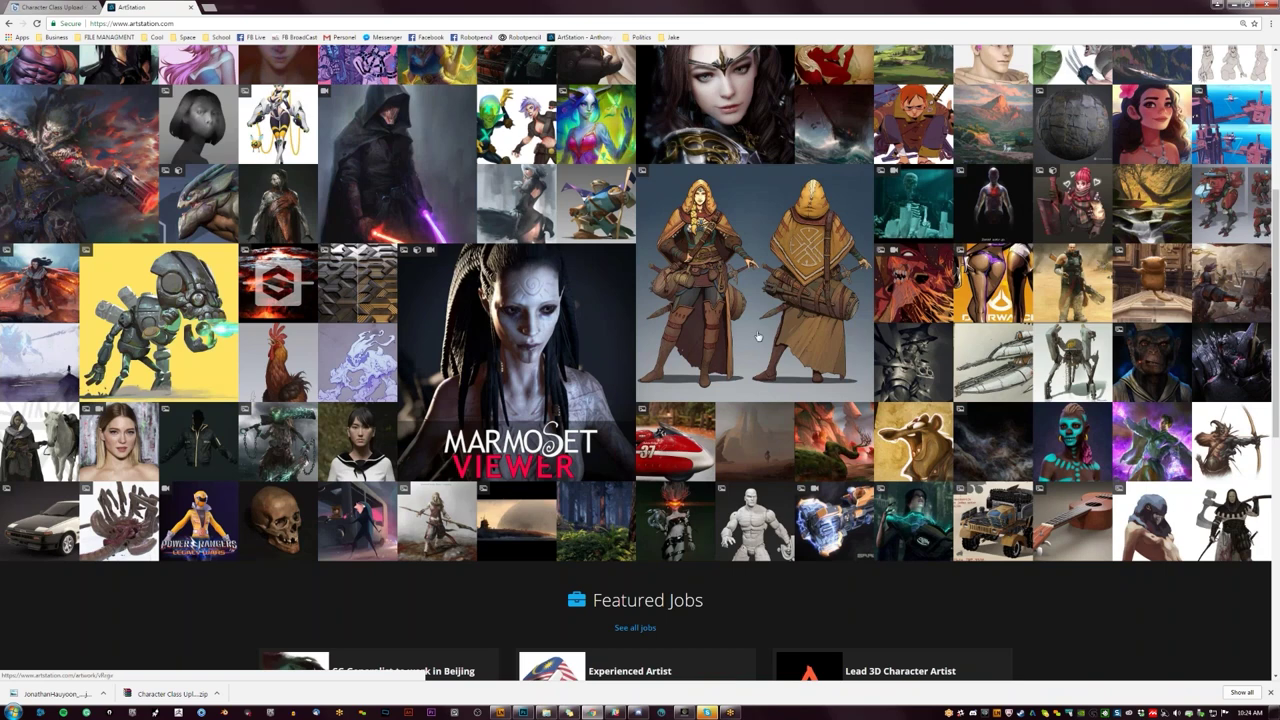
click(512, 140)
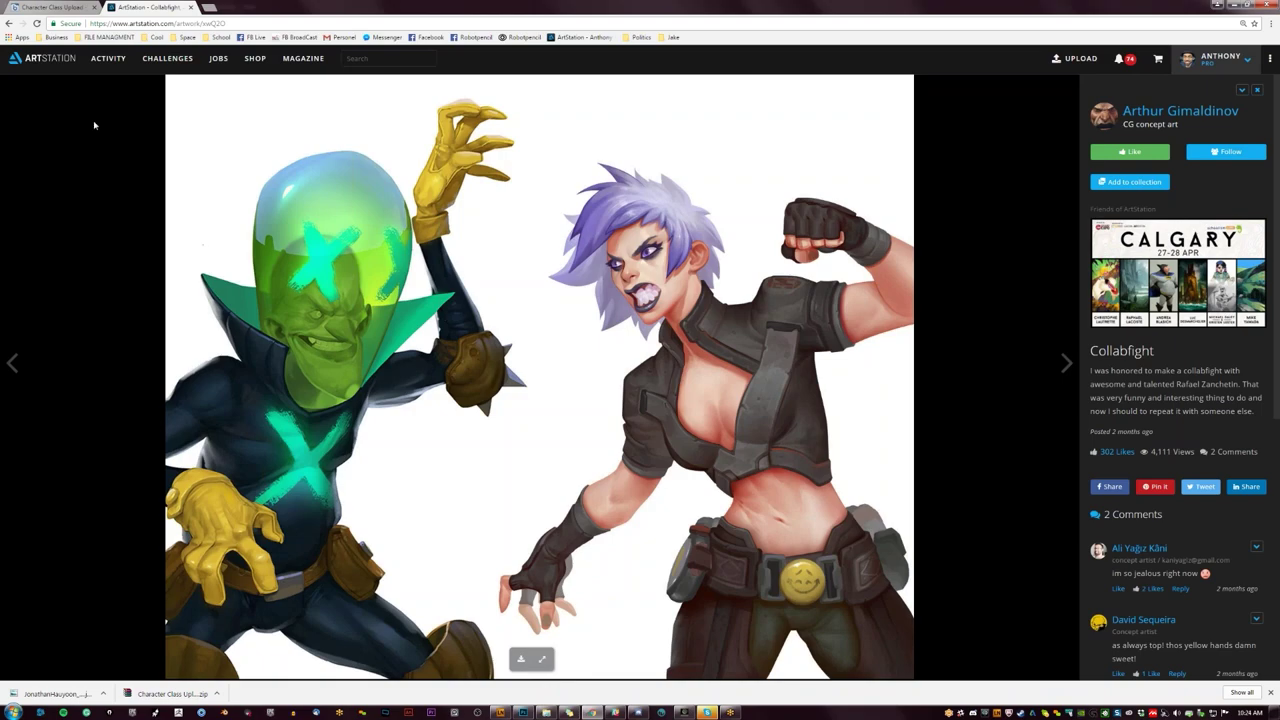
click(151, 109)
scroll(368, 237, up, 2)
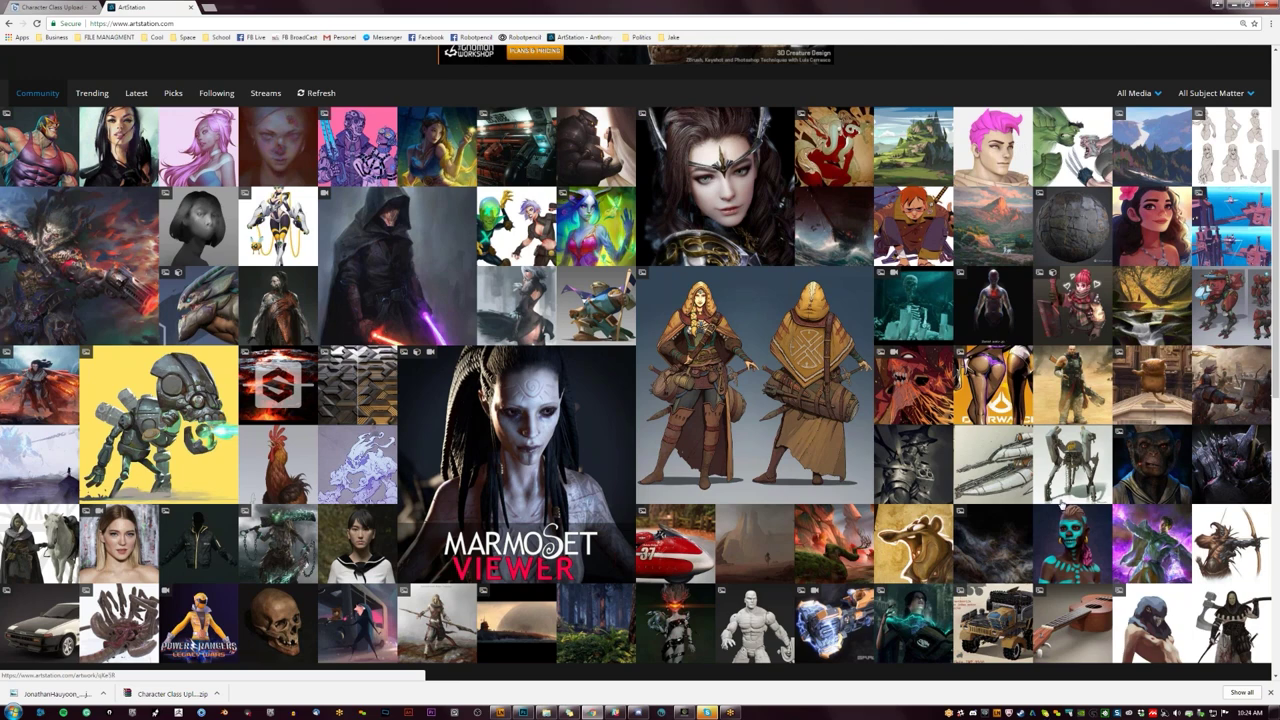
Step: View the Power Rangers: Legacy Wars characters and the Crusader artwork, returning to the gallery after each
click(215, 638)
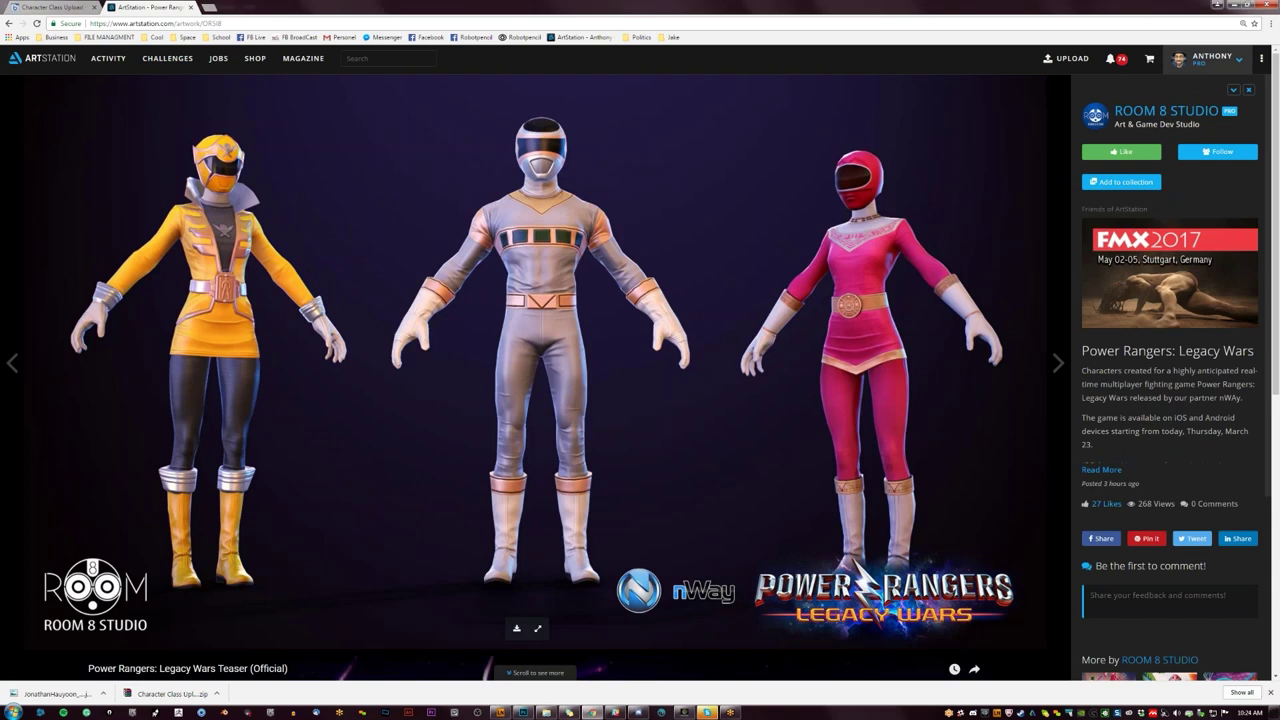
click(37, 60)
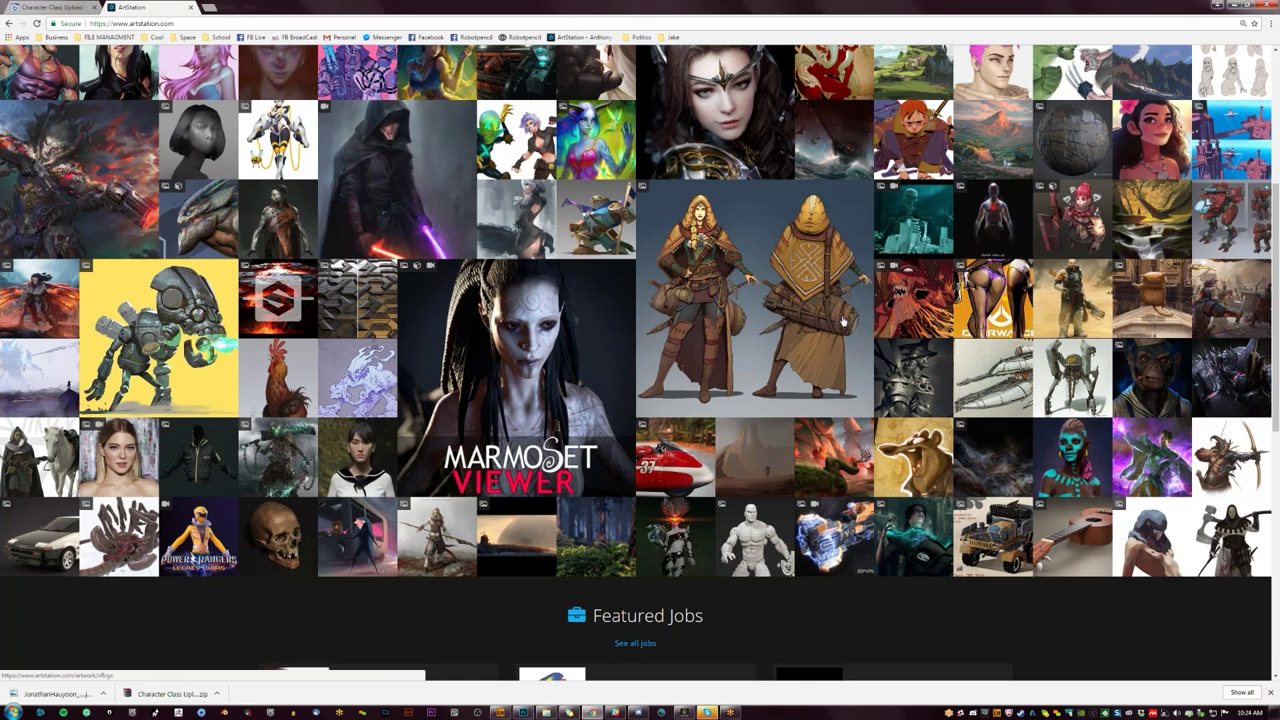
click(843, 320)
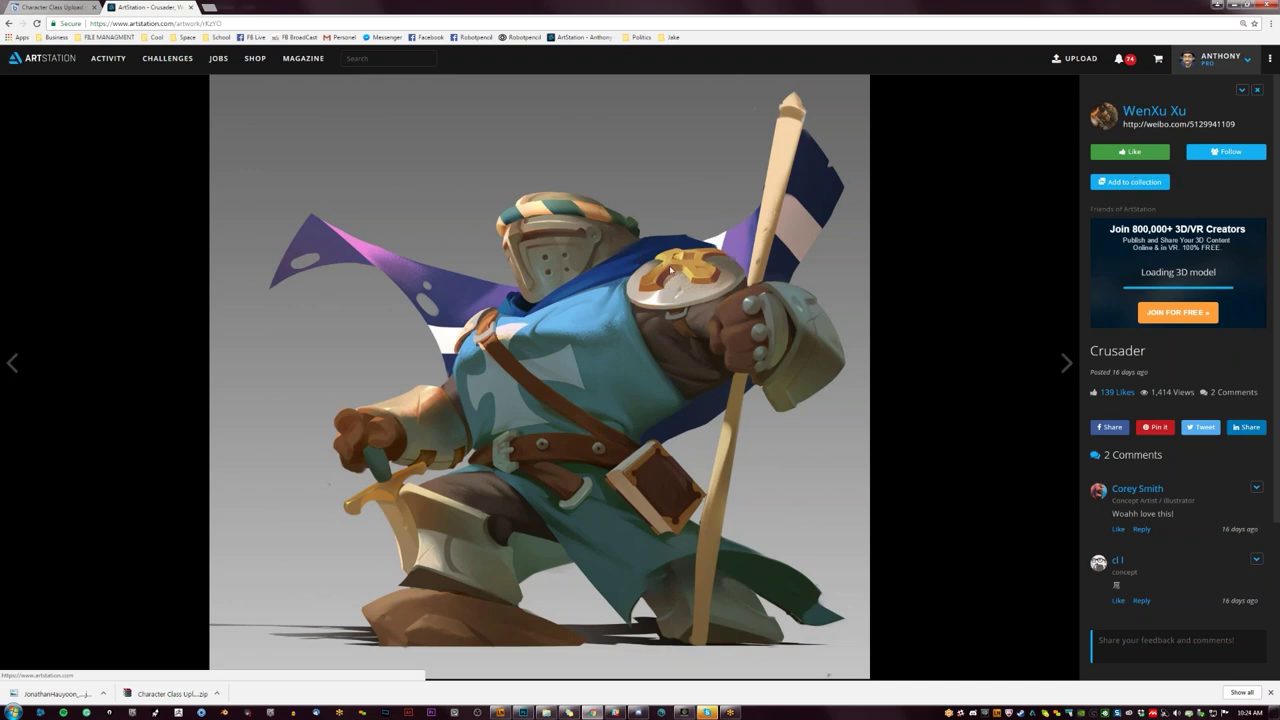
click(670, 270)
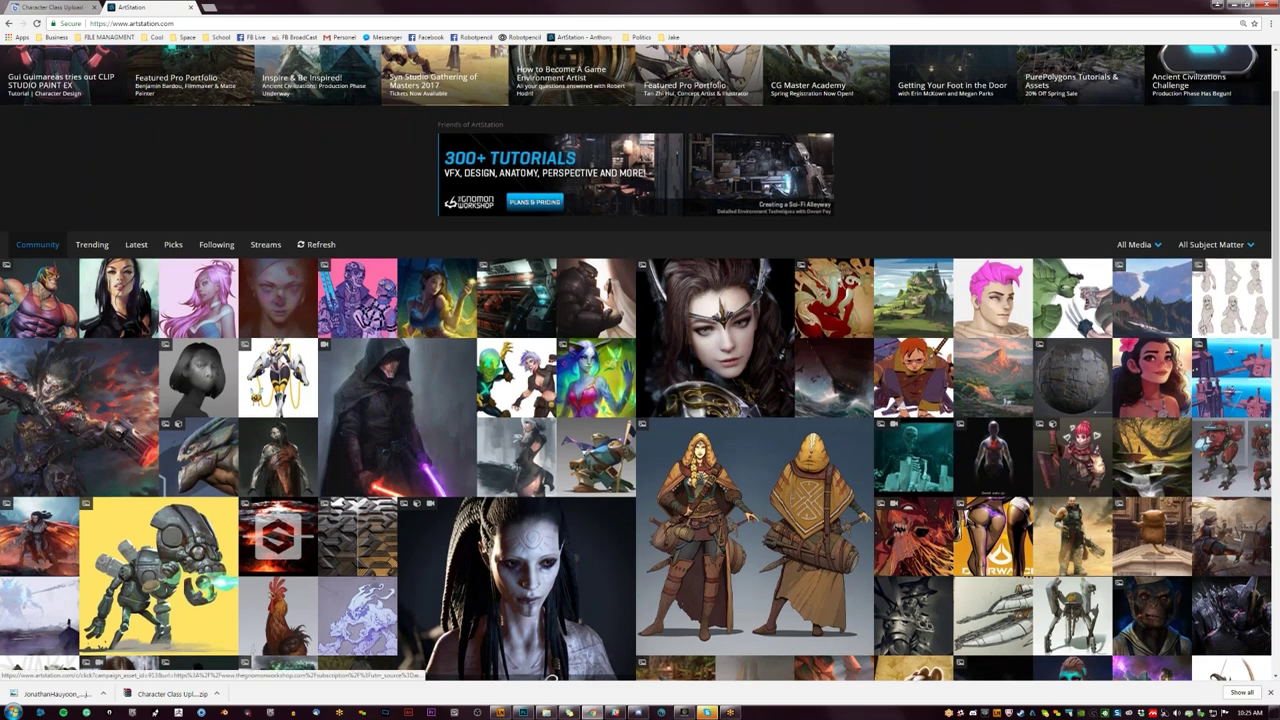
Step: View the Practice artwork of the armored figure in a pointed hat and return to the gallery
scroll(640, 400, down, 3)
click(908, 351)
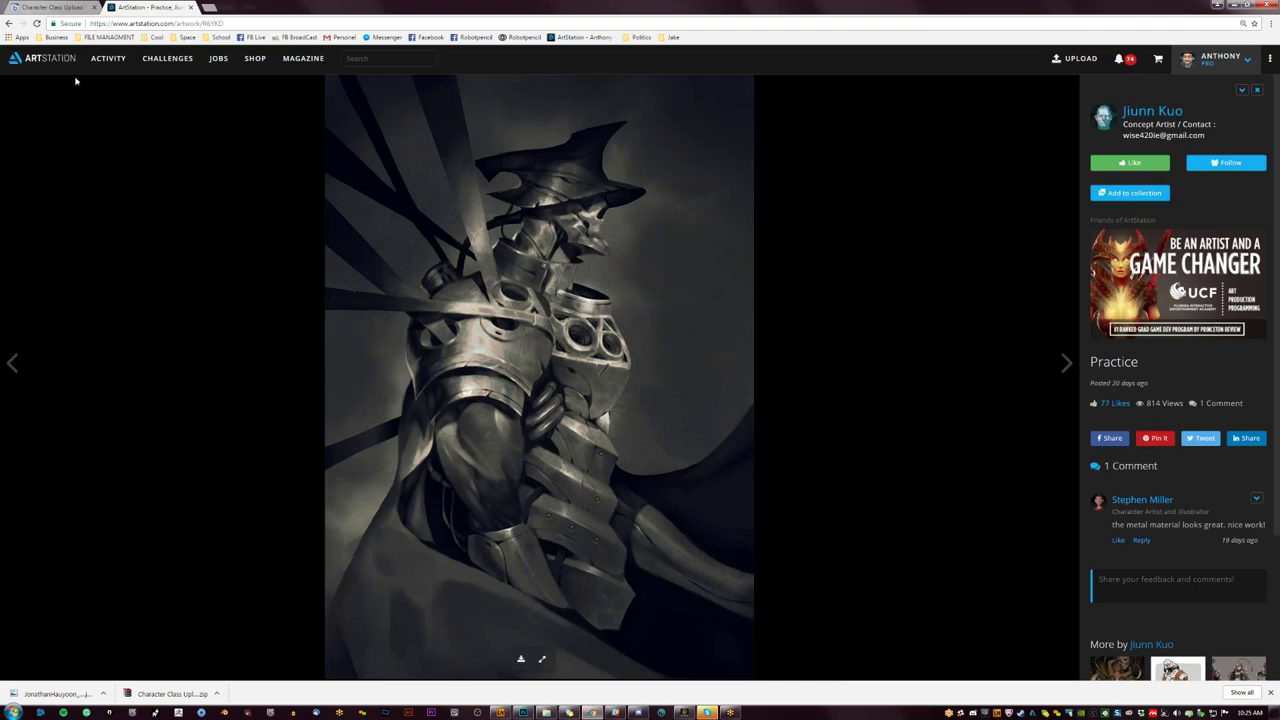
click(9, 23)
scroll(700, 300, up, 5)
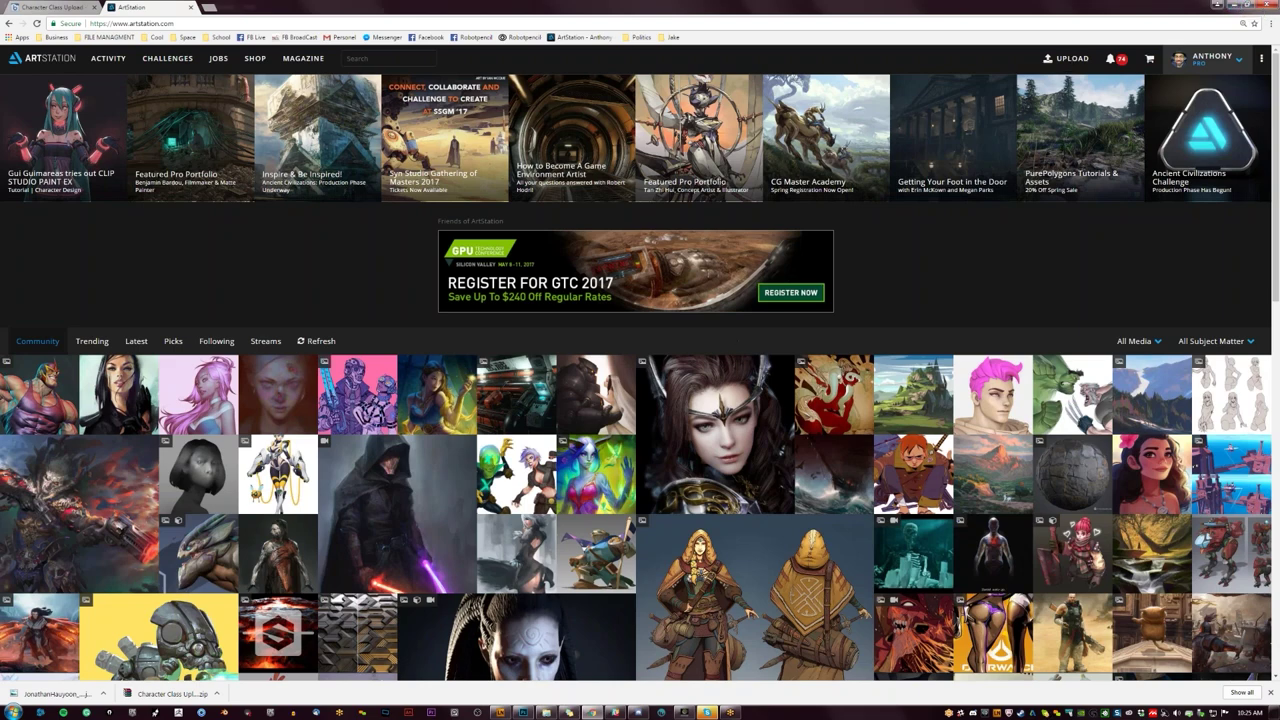
Step: Examine the character and creature thumbnails in the community gallery
scroll(277, 467, down, 2)
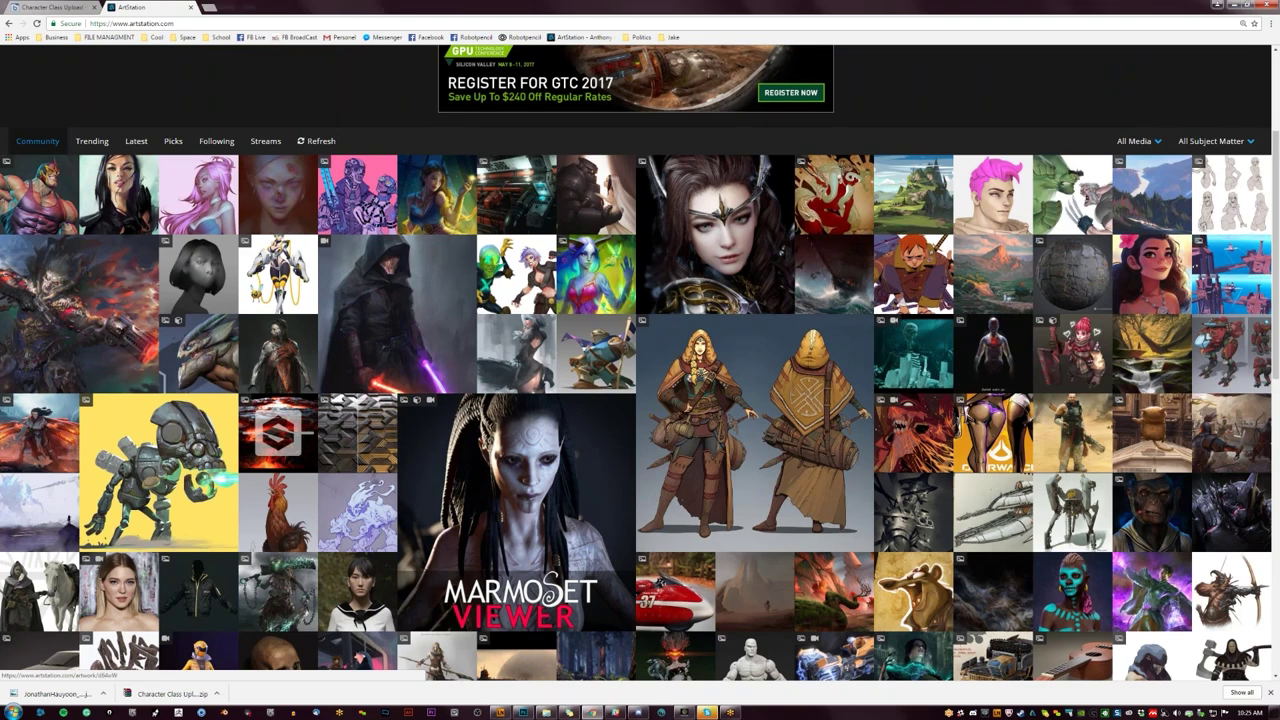
scroll(1175, 660, down, 2)
scroll(1195, 630, up, 2)
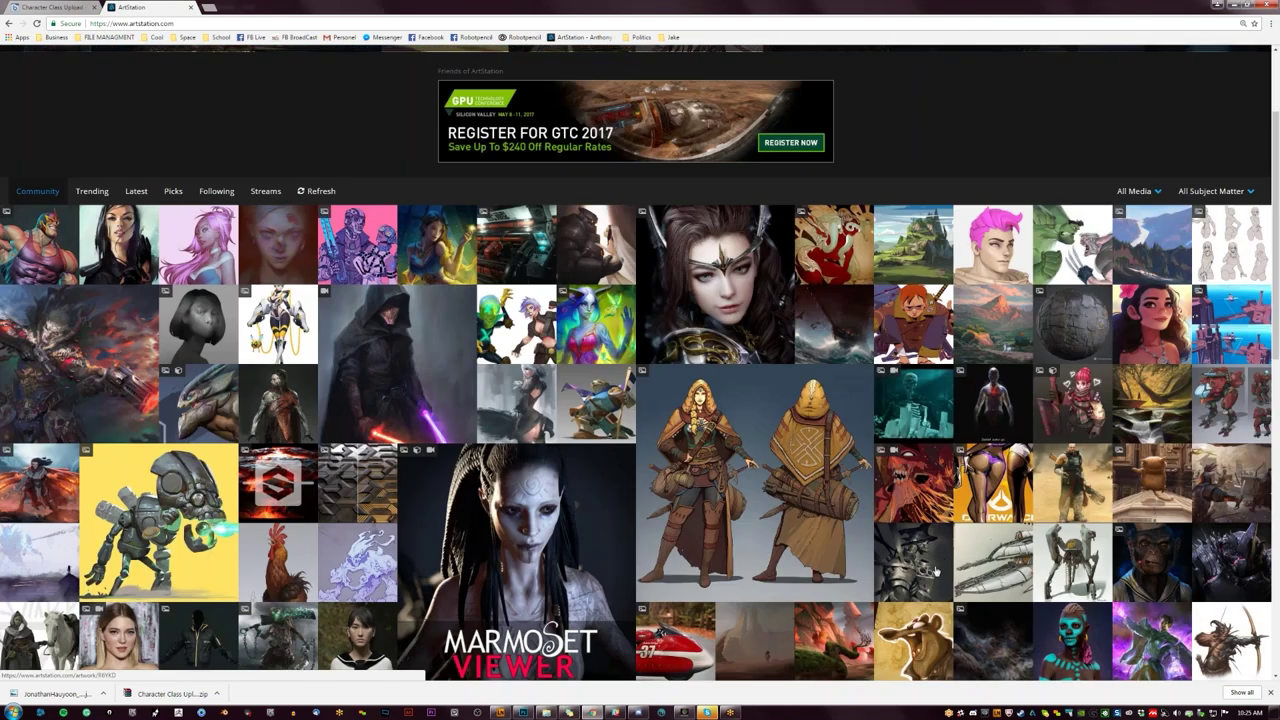
scroll(897, 558, down, 1)
scroll(897, 558, down, 1)
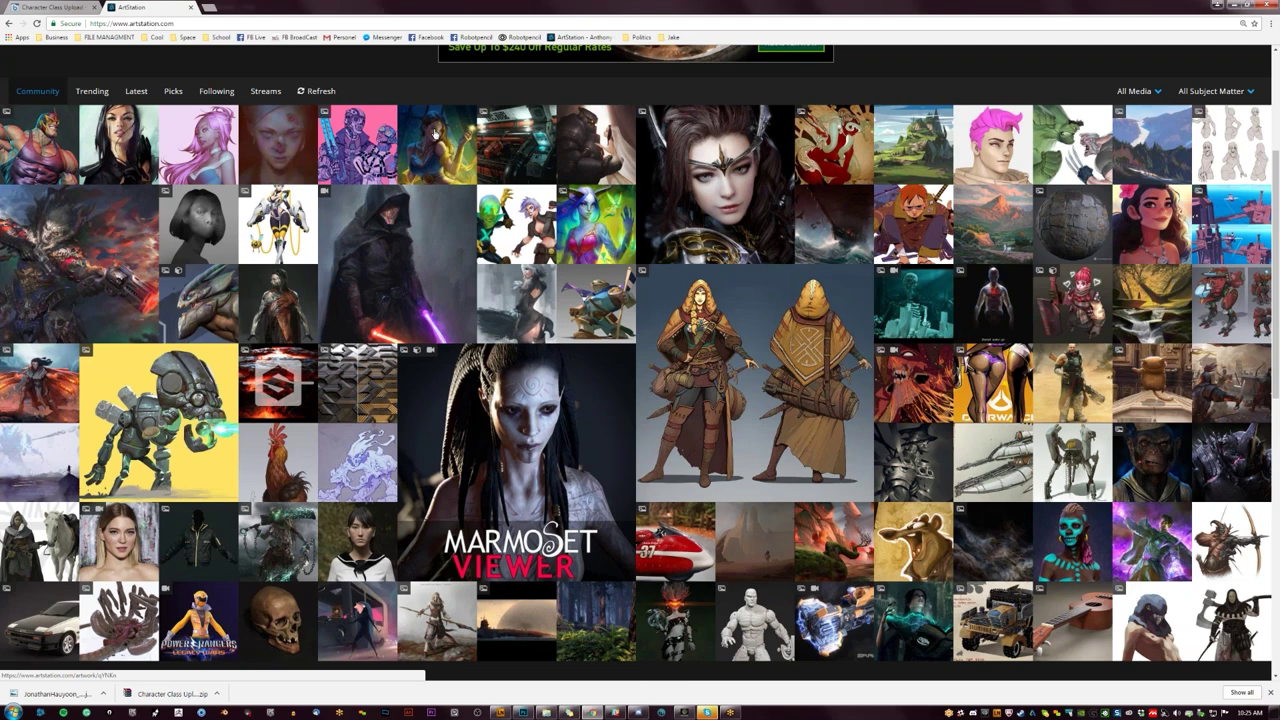
scroll(434, 133, up, 1)
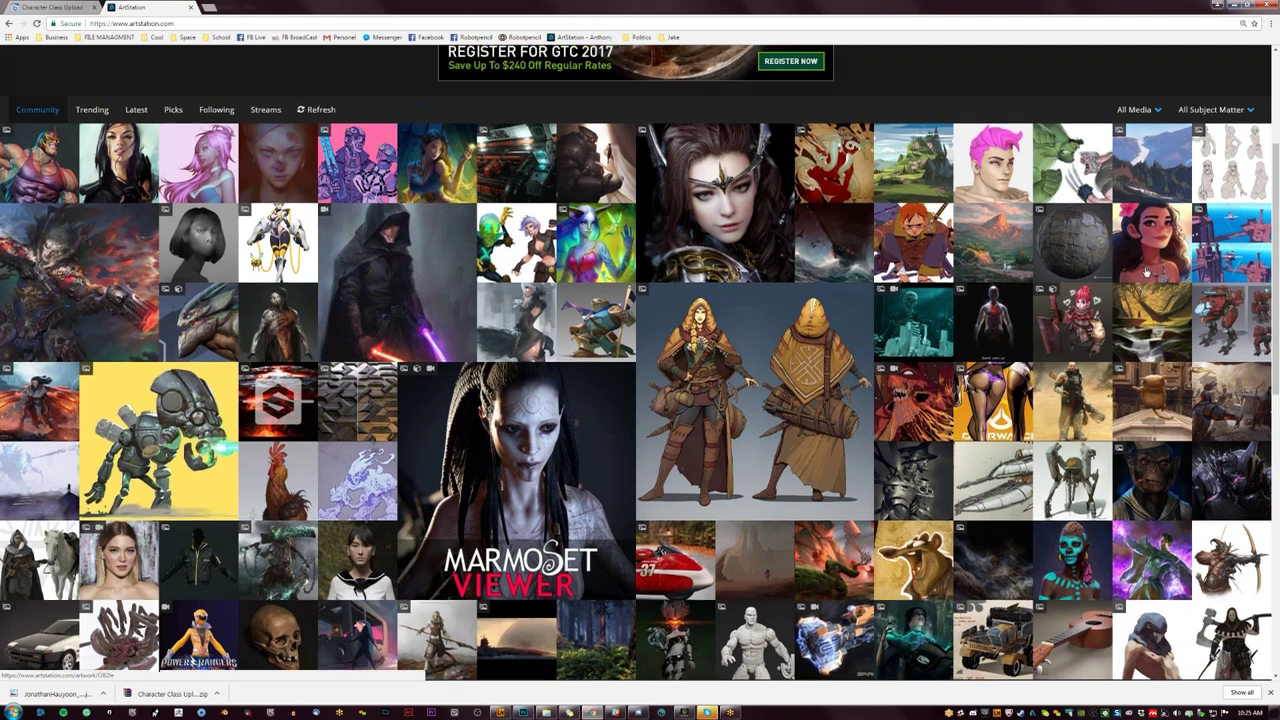
scroll(1112, 225, up, 2)
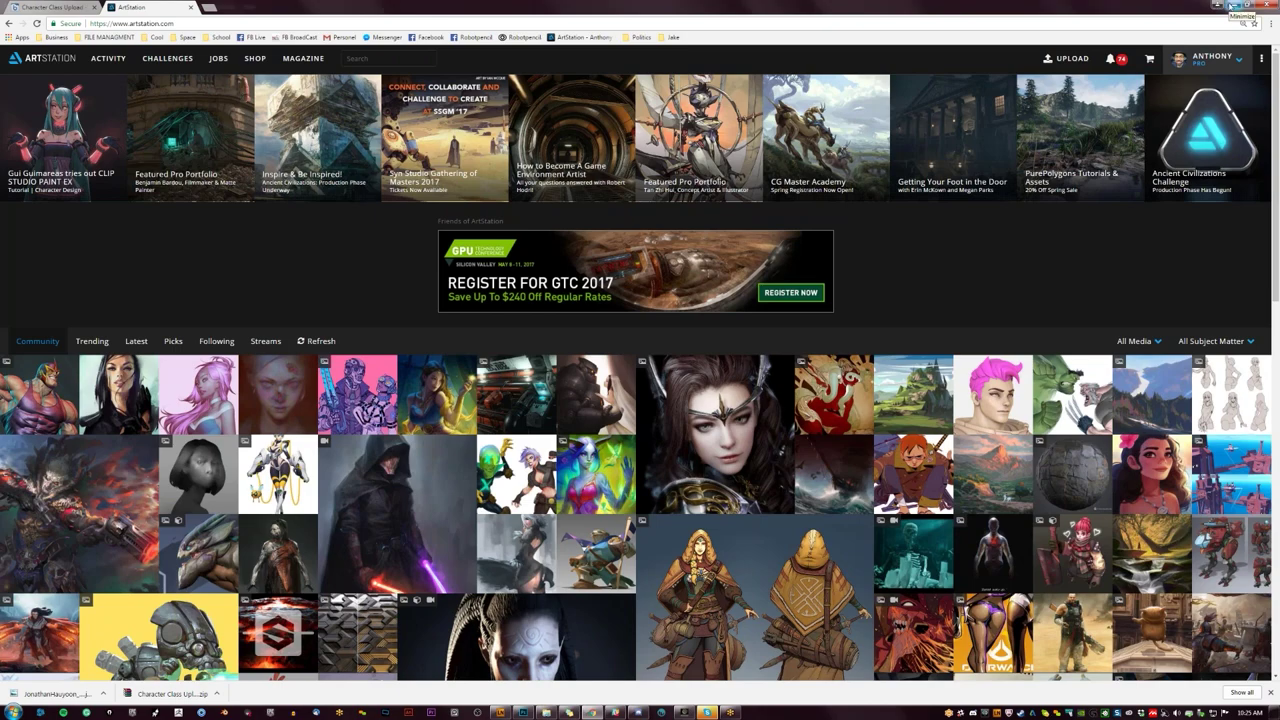
Step: Switch back to Photoshop and duplicate the creature's Layer 1
click(1230, 6)
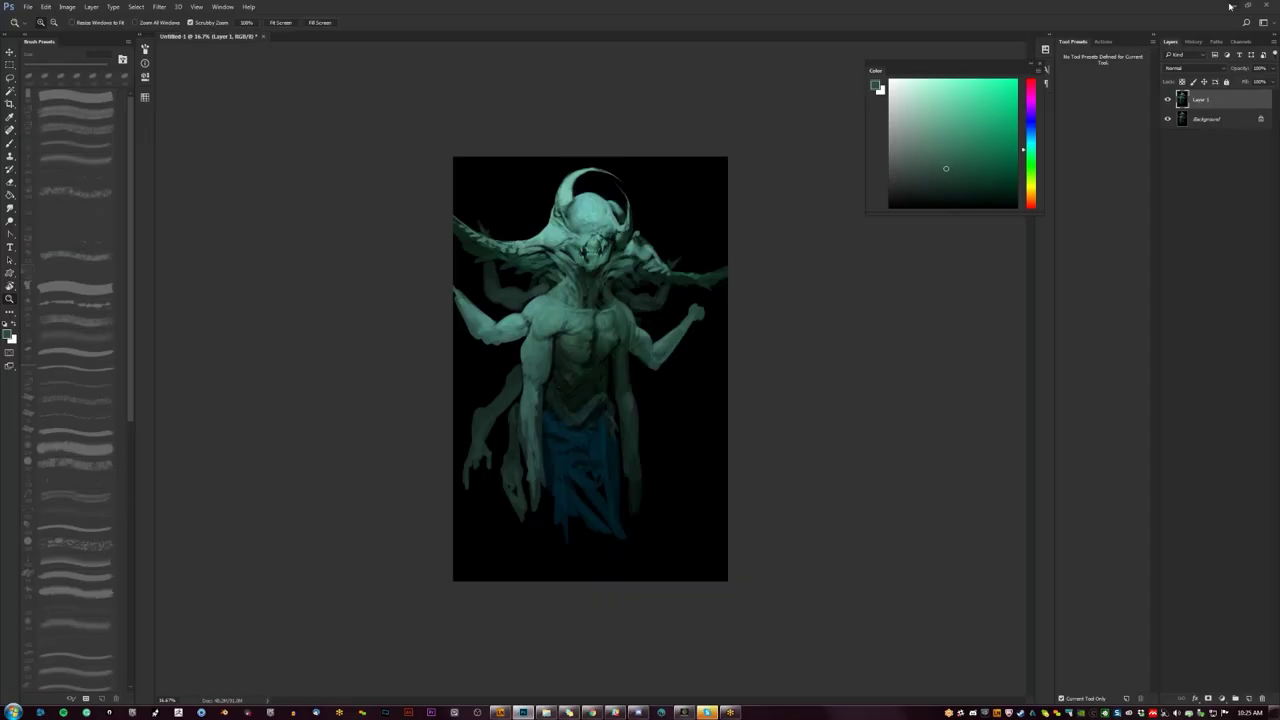
click(602, 364)
key(ctrl+j)
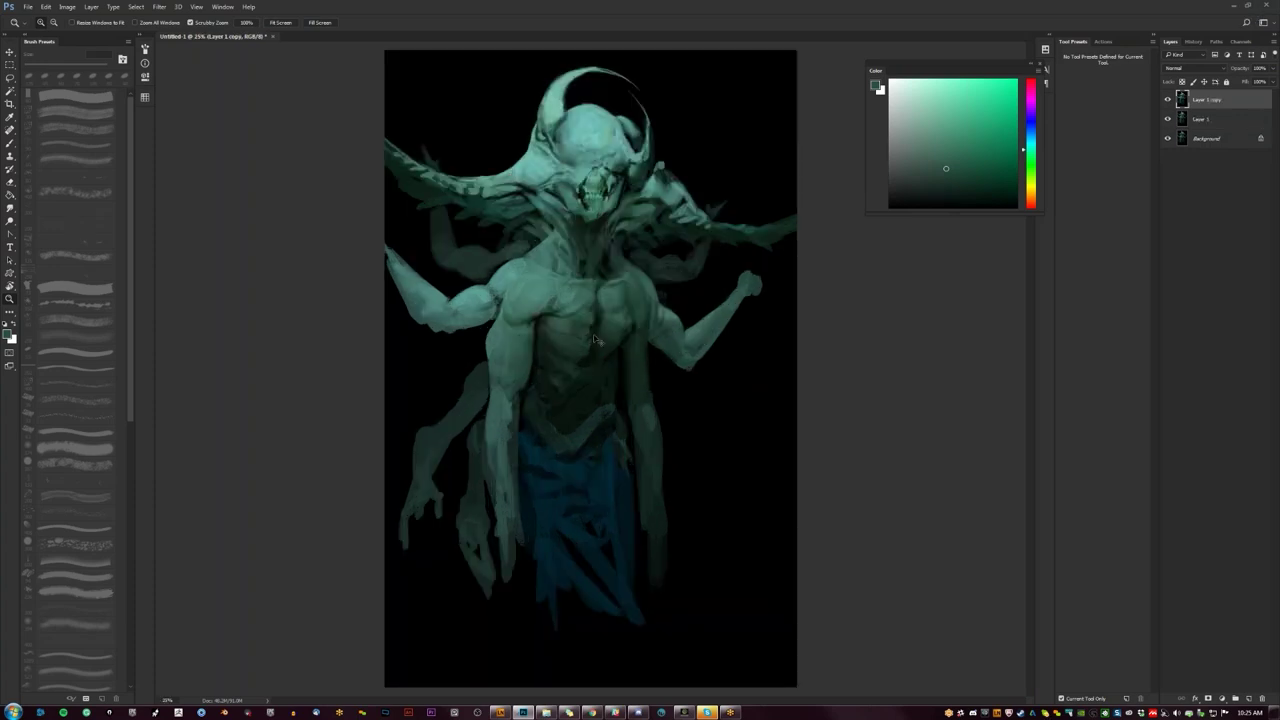
Step: Shift the hue of the duplicated layer slightly with a Hue/Saturation adjustment
key(ctrl+u)
drag(362, 95, 1017, 296)
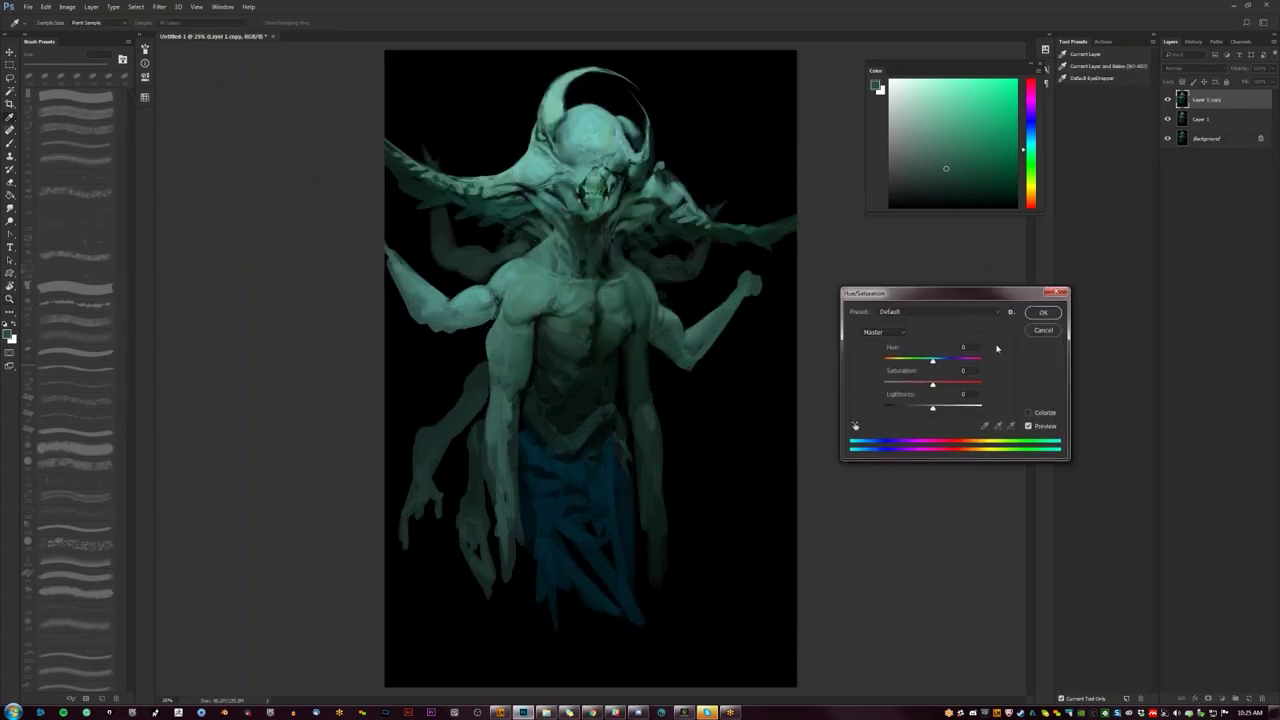
mouse_move(932, 360)
mouse_down()
mouse_move(984, 365)
mouse_move(884, 357)
mouse_move(935, 363)
mouse_up()
click(1042, 315)
key(z)
Step: Choose a brighter blue and brush it over the upper edge of the cloth at the creature's waist
key(b)
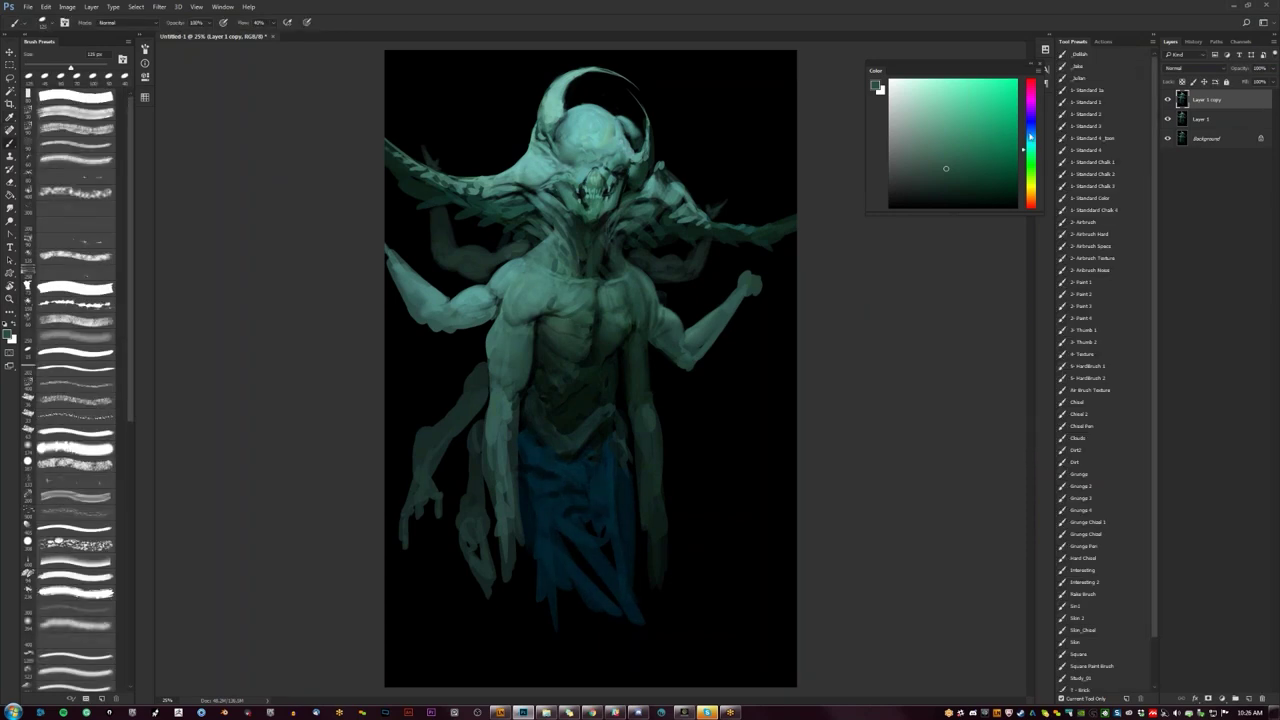
click(1031, 128)
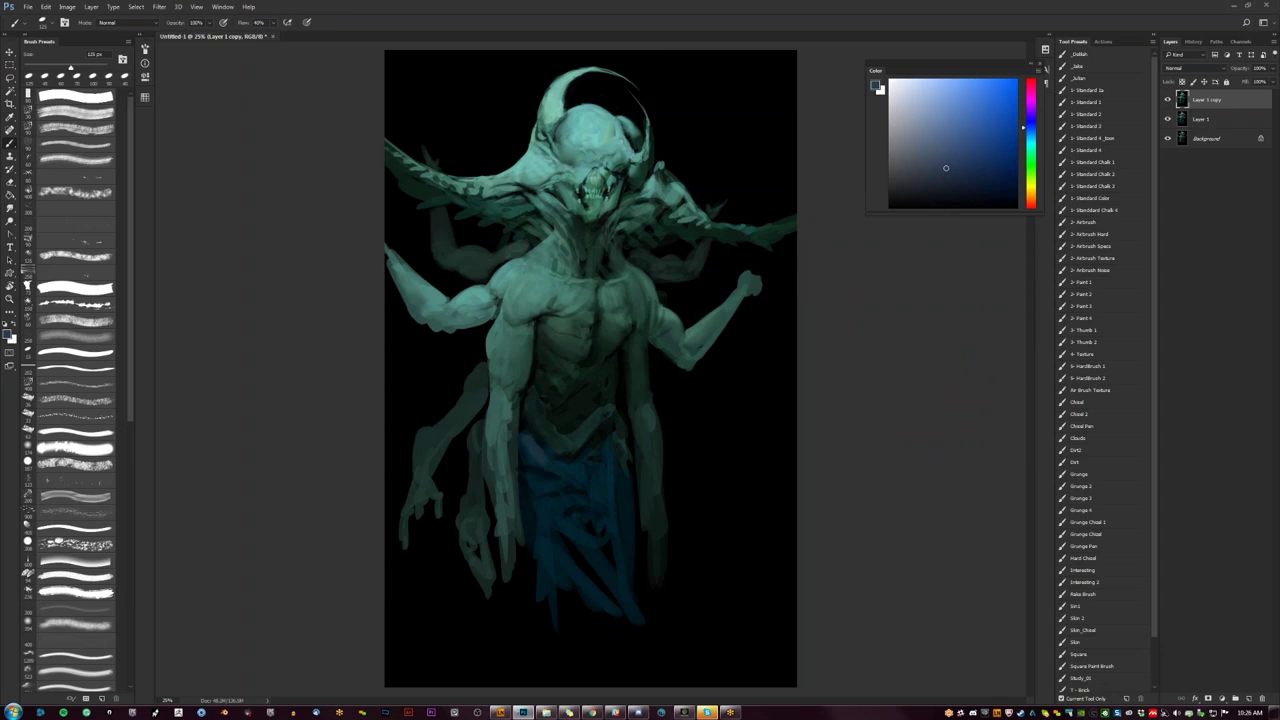
drag(969, 142, 980, 130)
drag(526, 440, 543, 453)
alt+click(556, 462)
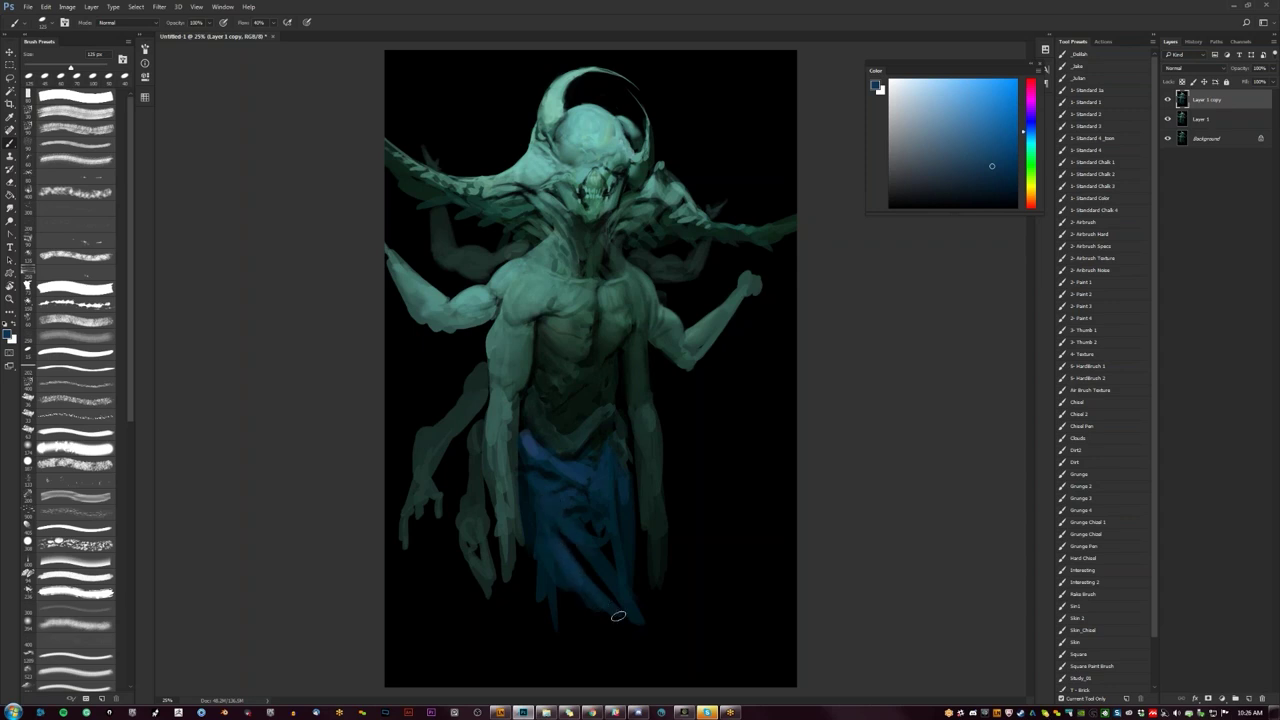
Step: Extend the dark blue cloth down to the canvas's lower edge with broad folded strokes from an enlarged brush
alt+click(544, 550)
mouse_move(532, 554)
mouse_down()
mouse_move(532, 598)
mouse_move(502, 610)
mouse_move(498, 635)
mouse_up()
key(bracketright)
key(bracketright)
key(bracketright)
key(bracketright)
key(bracketright)
key(f)
drag(609, 626, 599, 486)
mouse_move(478, 474)
mouse_down()
mouse_move(470, 490)
mouse_move(512, 548)
mouse_up()
drag(532, 468, 544, 548)
drag(560, 472, 582, 548)
drag(558, 470, 604, 548)
drag(600, 486, 640, 556)
drag(649, 428, 668, 539)
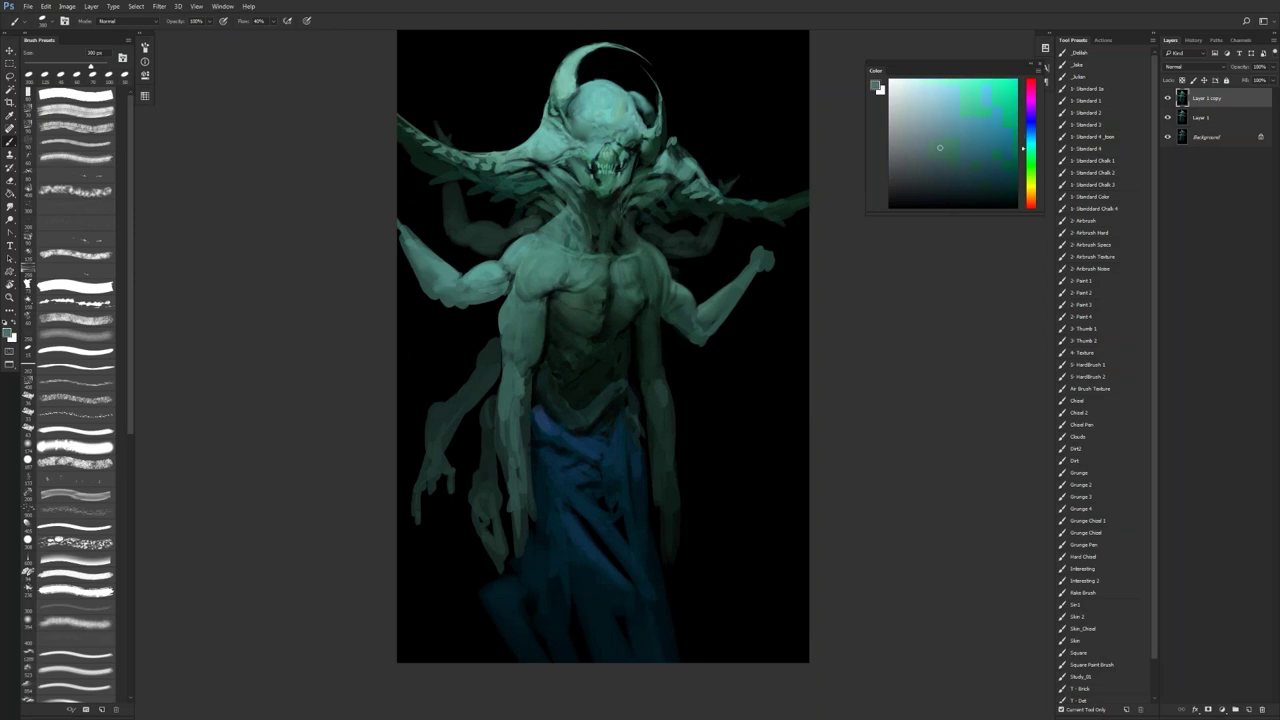
Step: Refine the hanging forearm beside the cloth with a smaller brush and deepen the chest's centre line in dark green
key([)
drag(520, 404, 523, 502)
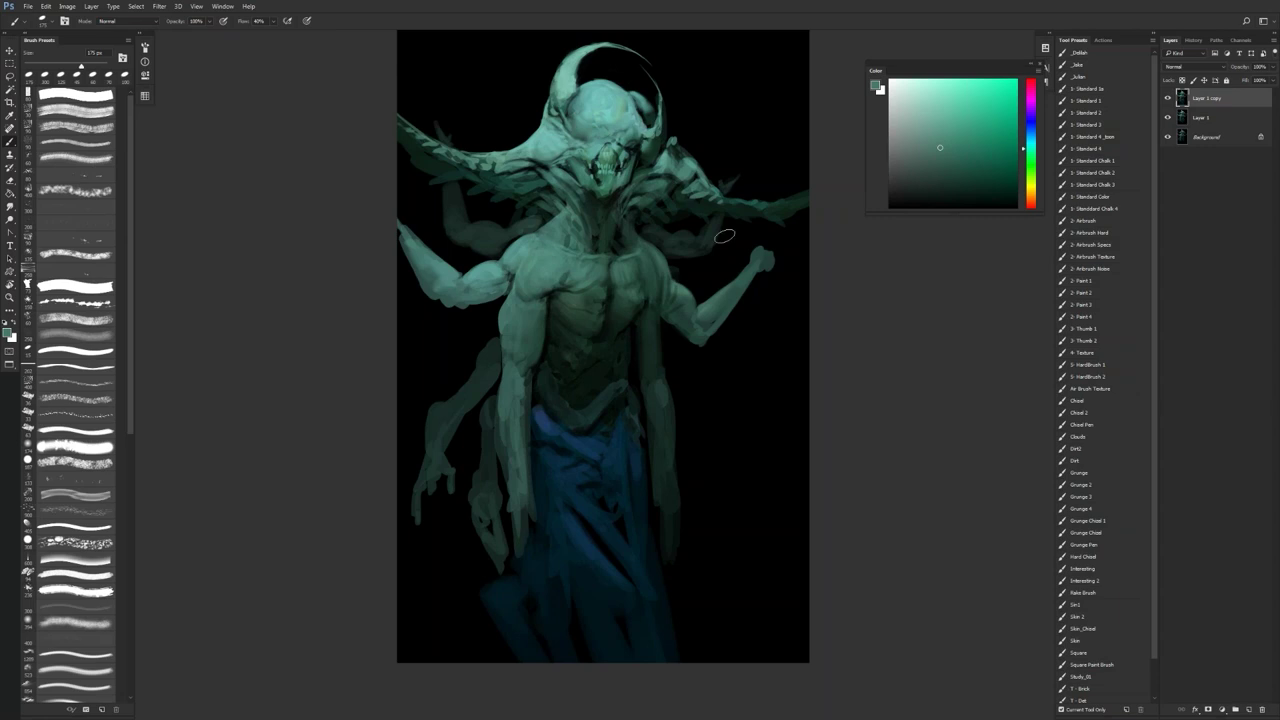
alt+click(636, 226)
key(bracketleft)
drag(612, 265, 611, 277)
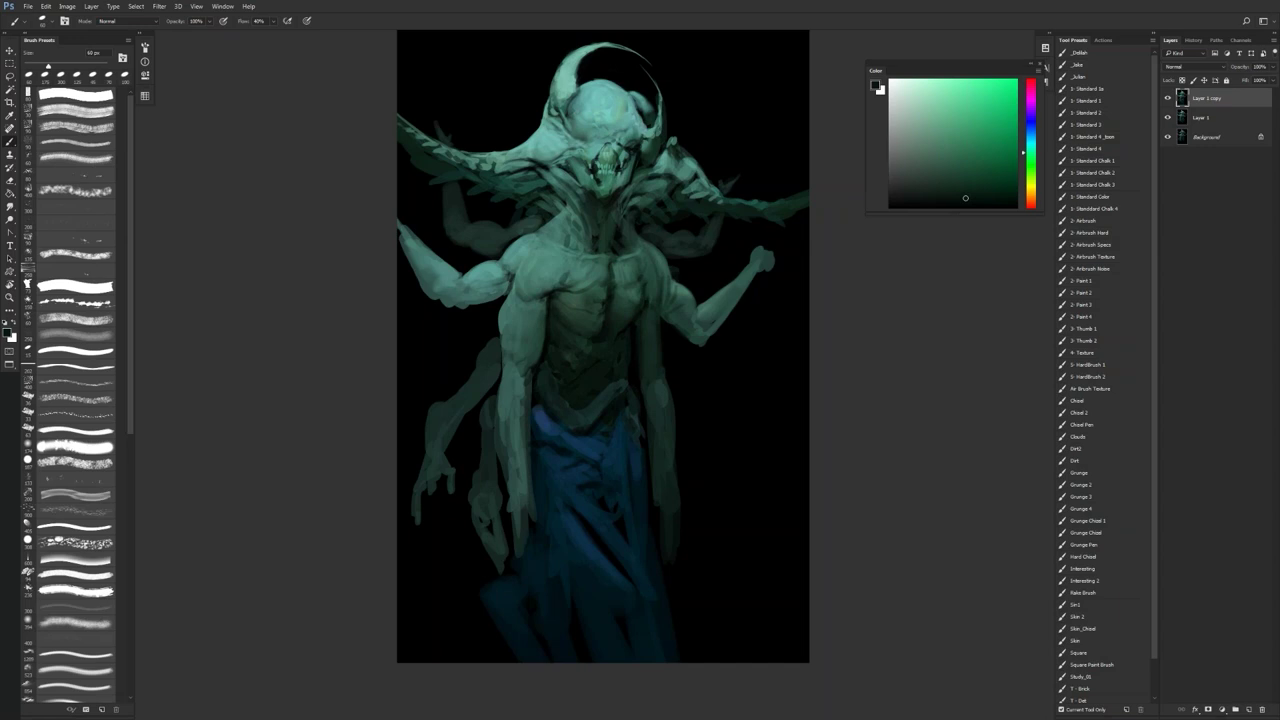
Step: Shade the creature's chest, abdomen and shoulder in near-black green with a 250 px brush
key(d)
key(bracketright)
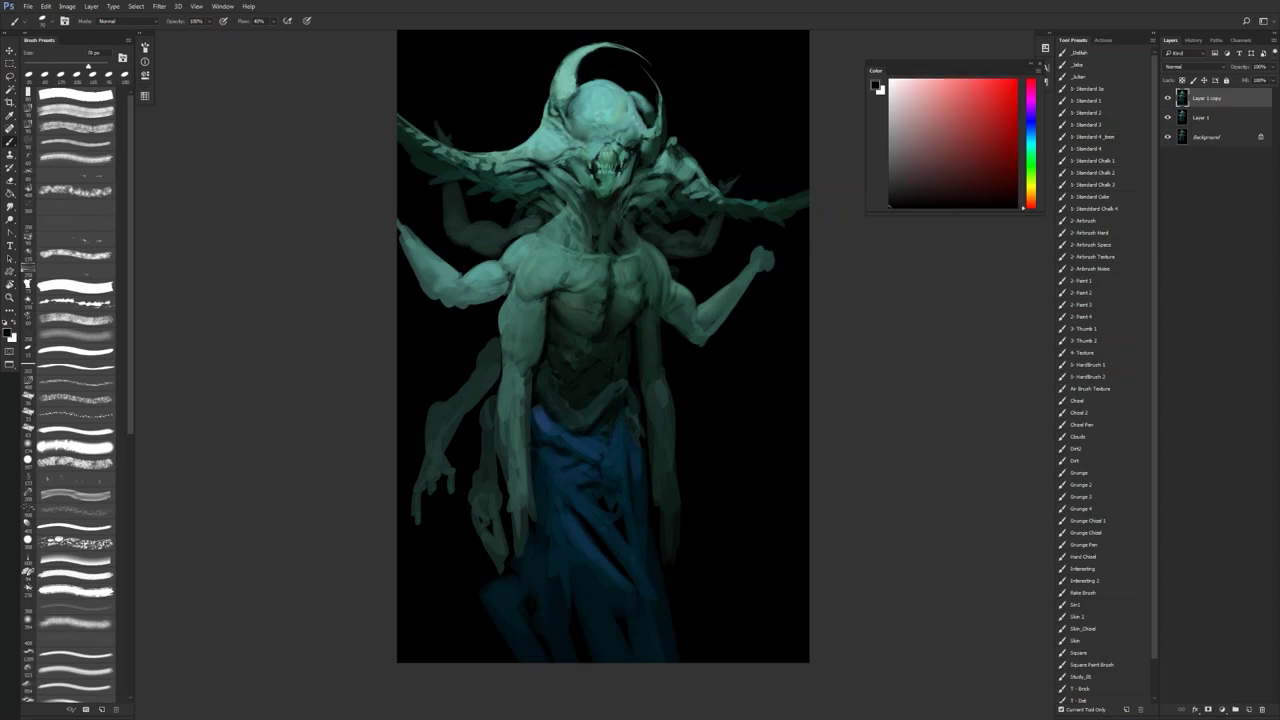
key(bracketright)
key(bracketright)
key(bracketright)
key(bracketright)
key(bracketright)
key(bracketright)
key(bracketright)
key(bracketright)
click(958, 203)
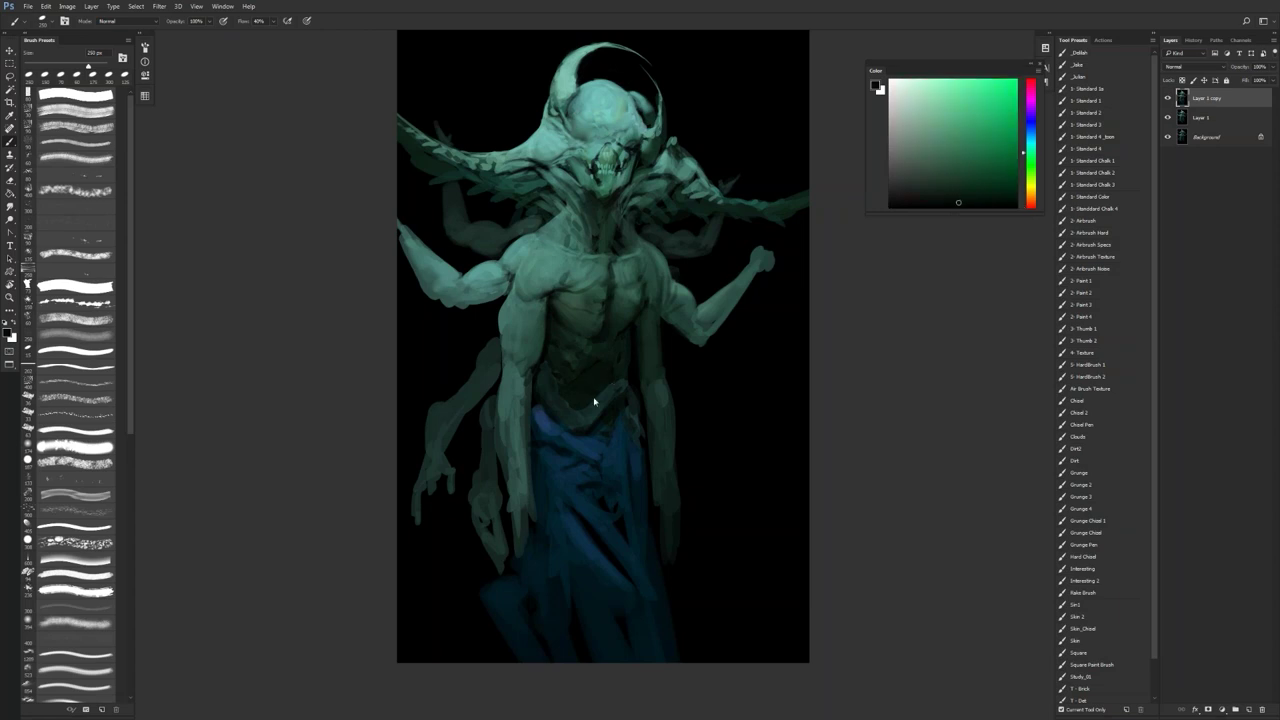
alt+click(578, 357)
mouse_move(573, 280)
mouse_down()
mouse_move(612, 276)
mouse_move(625, 305)
mouse_up()
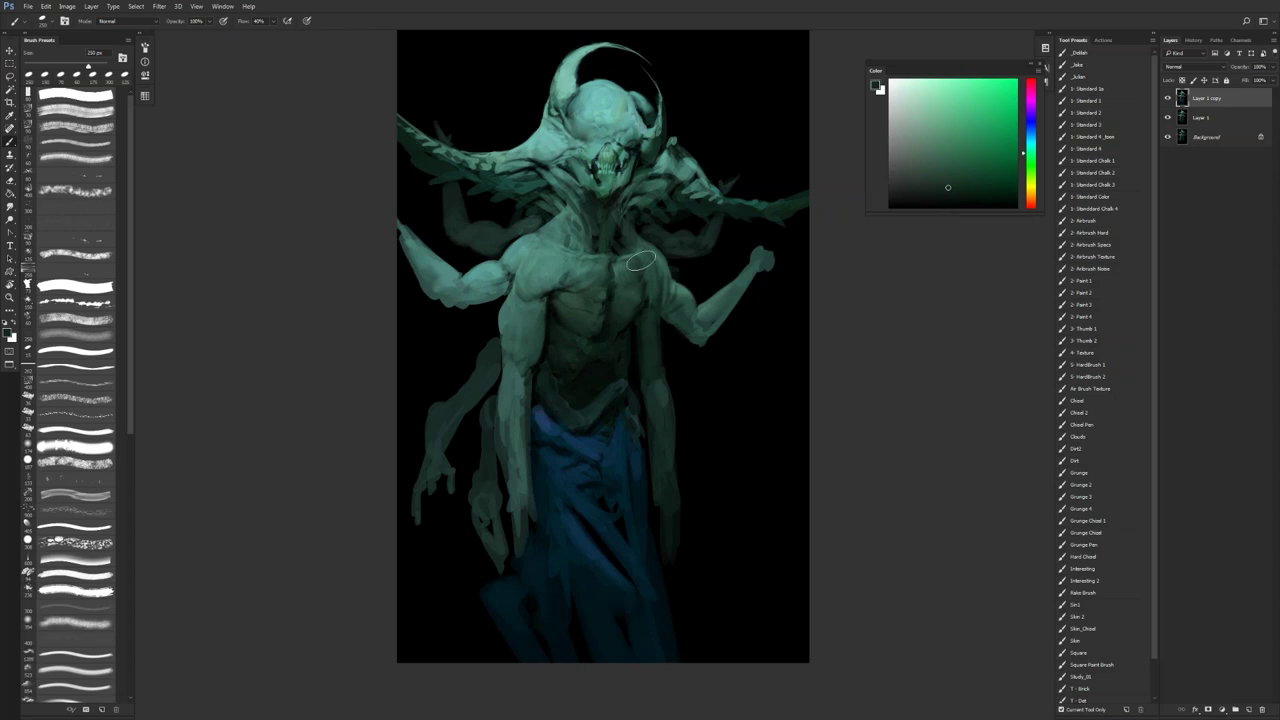
drag(630, 258, 654, 260)
mouse_move(588, 180)
mouse_down()
mouse_move(575, 163)
mouse_move(626, 162)
mouse_move(593, 148)
mouse_move(628, 128)
mouse_up()
Step: Mirror the view of the painting and brush sampled dark green along the far side of the head below the horn
key(z)
alt+click(620, 186)
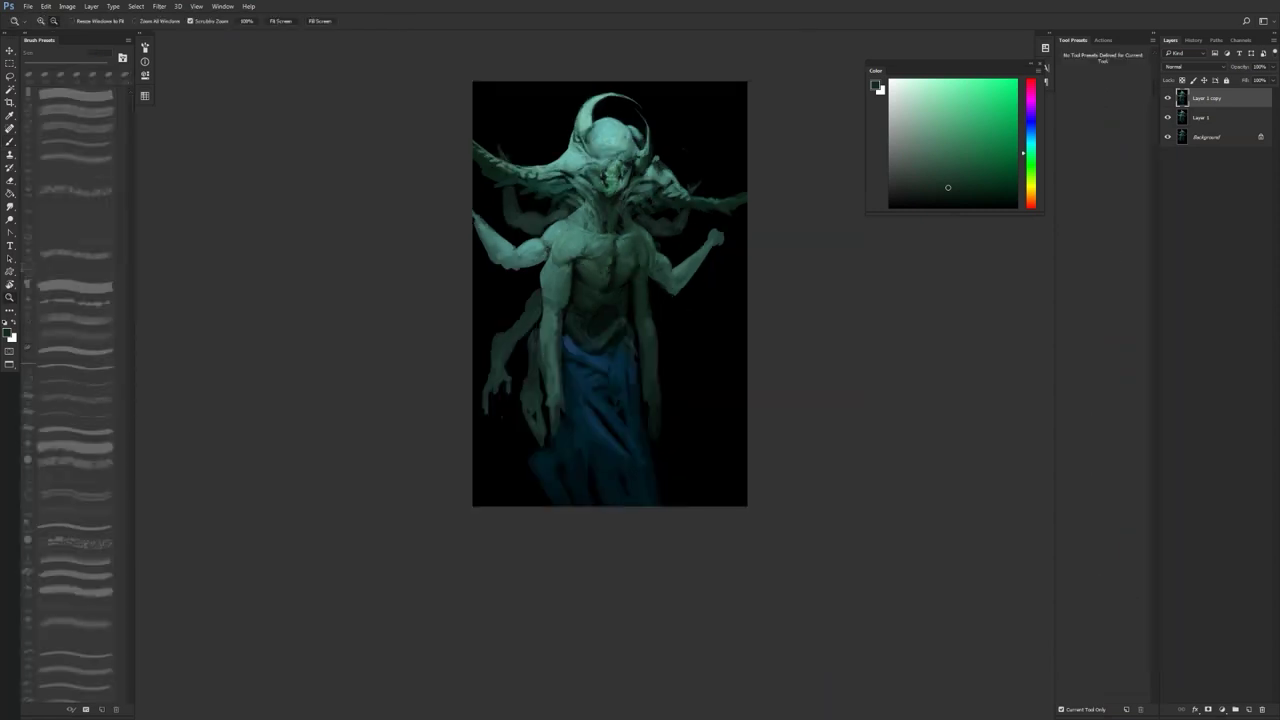
alt+click(596, 230)
click(613, 191)
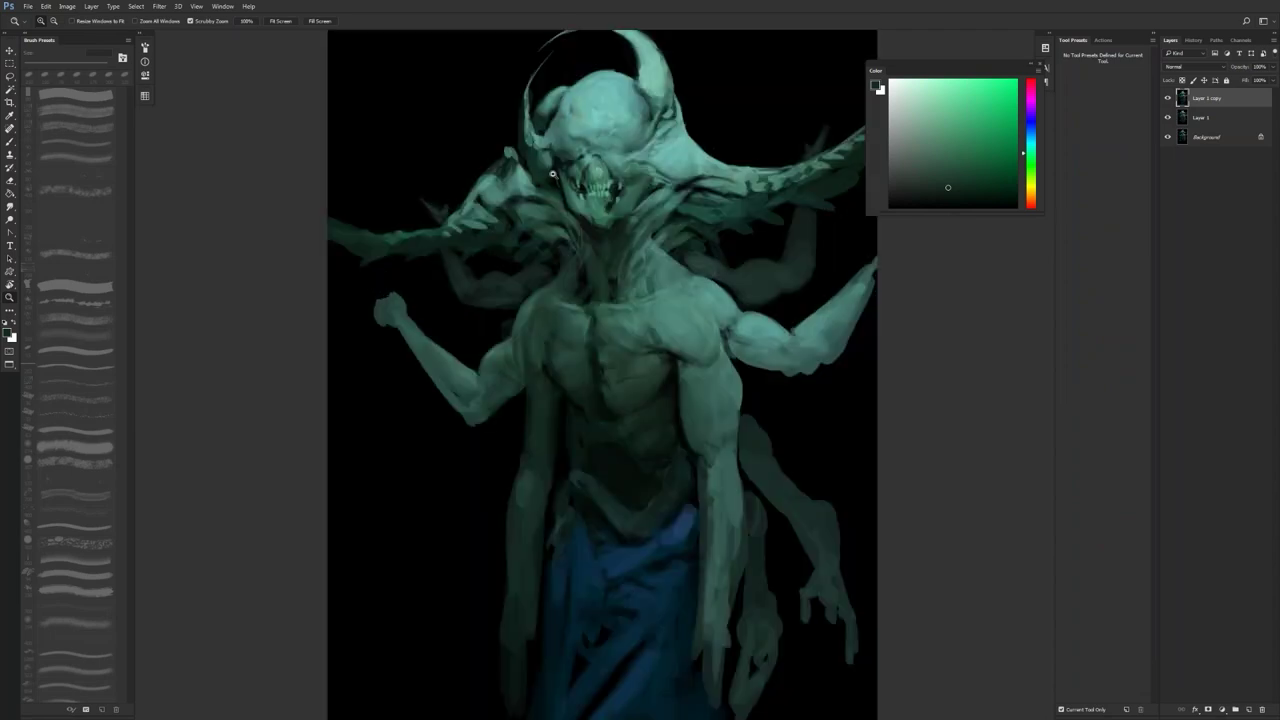
key(b)
alt+click(527, 179)
mouse_move(524, 186)
mouse_down()
mouse_move(512, 172)
mouse_move(474, 210)
mouse_move(495, 203)
mouse_up()
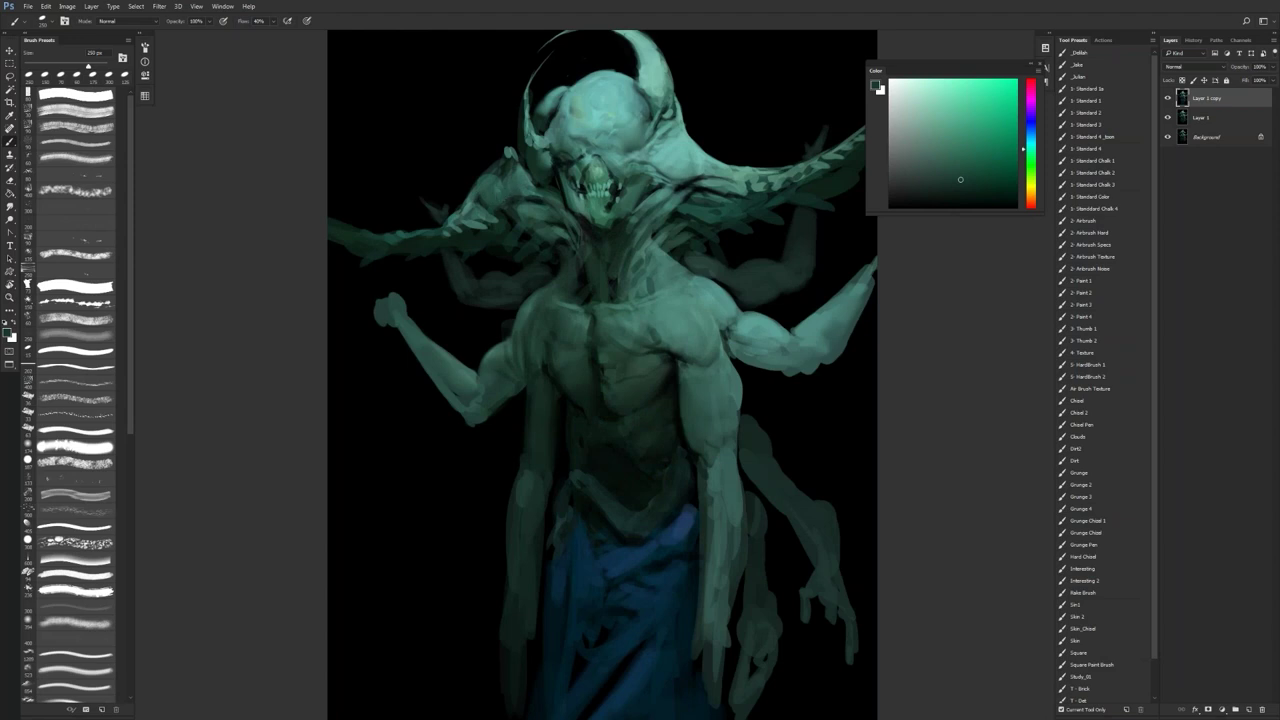
Step: Flip the painting horizontally and trim the far side of the head behind the horn with black
drag(514, 143, 505, 152)
key(z)
alt+click(626, 247)
alt+click(626, 247)
alt+click(626, 247)
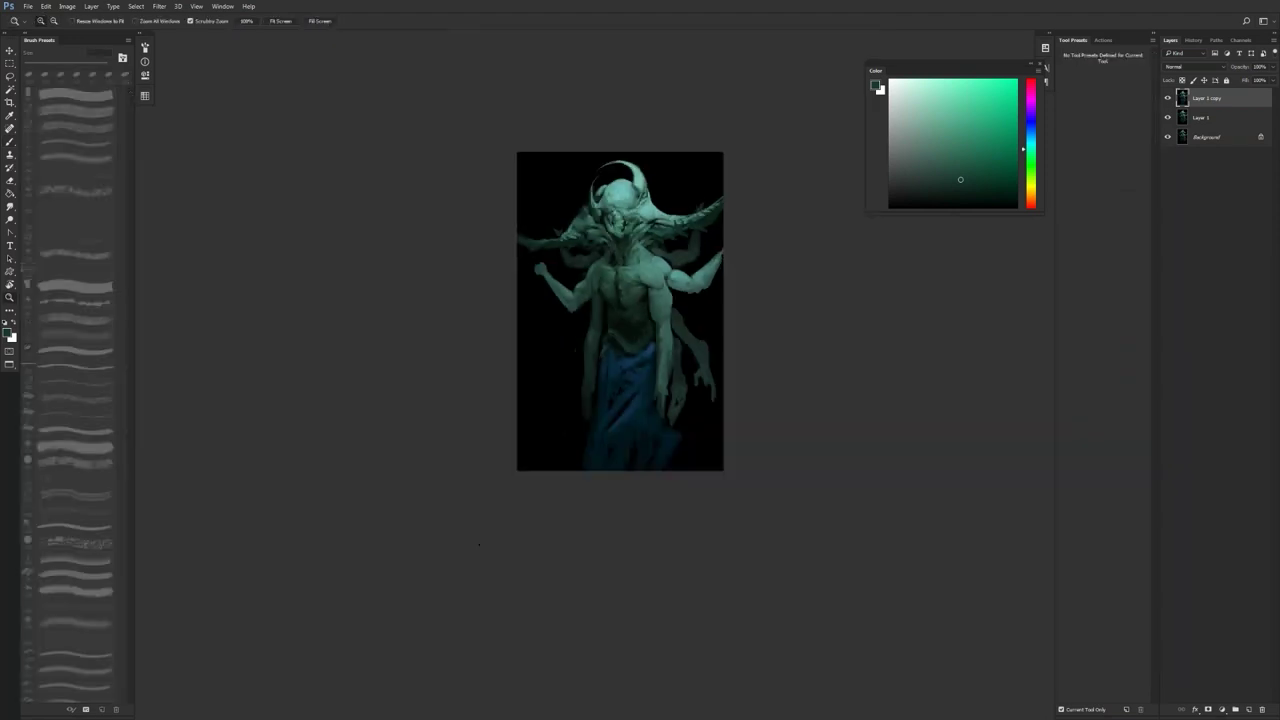
key(ctrl+shift+h)
click(626, 247)
click(626, 247)
key(b)
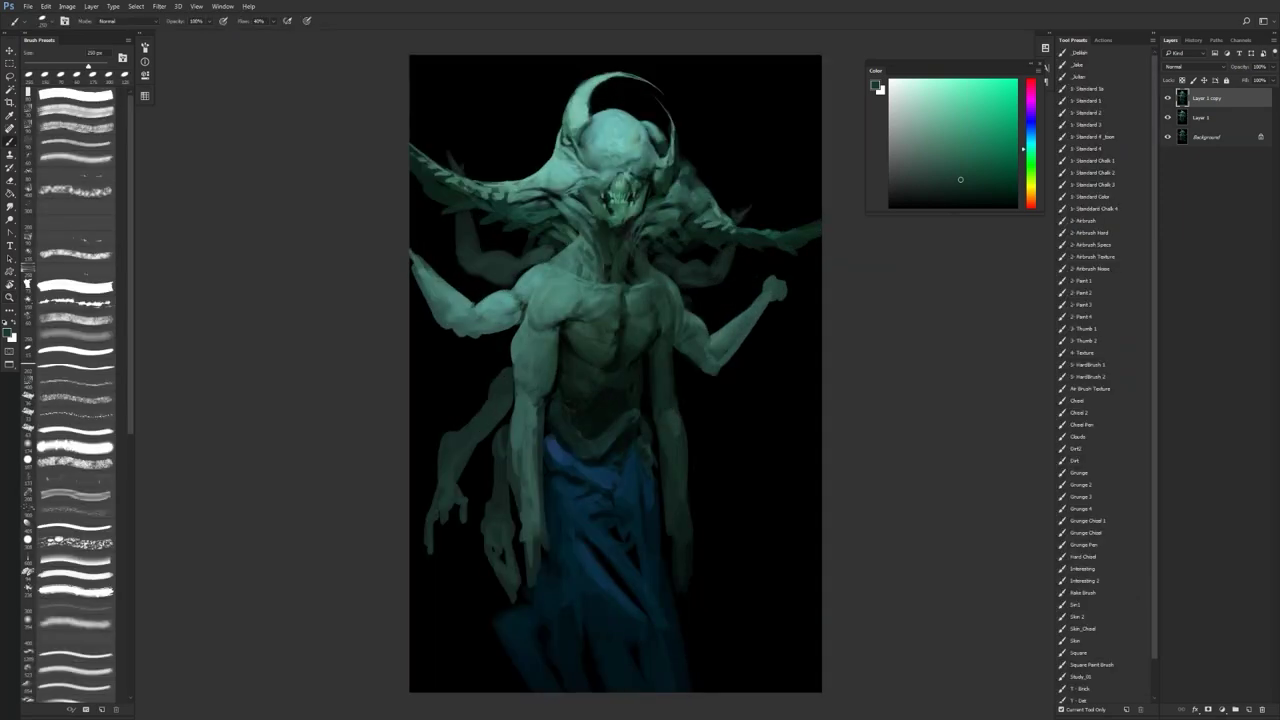
key(d)
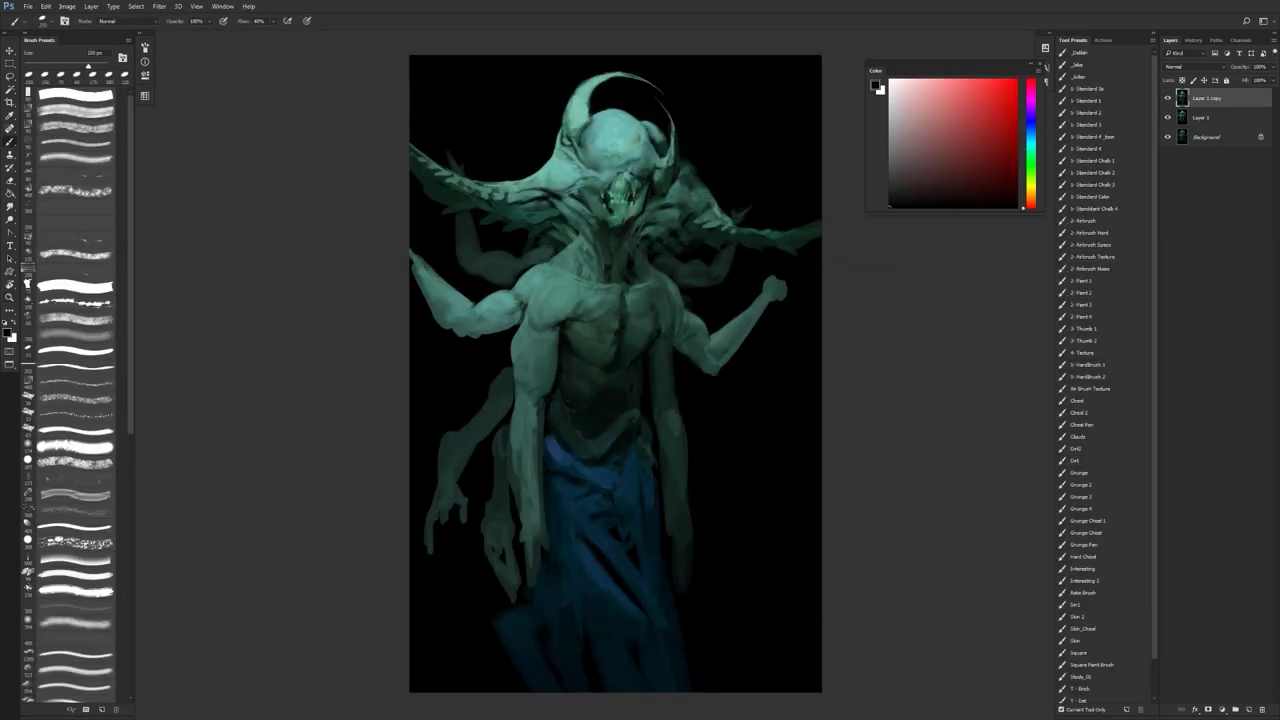
mouse_move(734, 190)
mouse_down()
mouse_move(708, 205)
mouse_move(736, 216)
mouse_up()
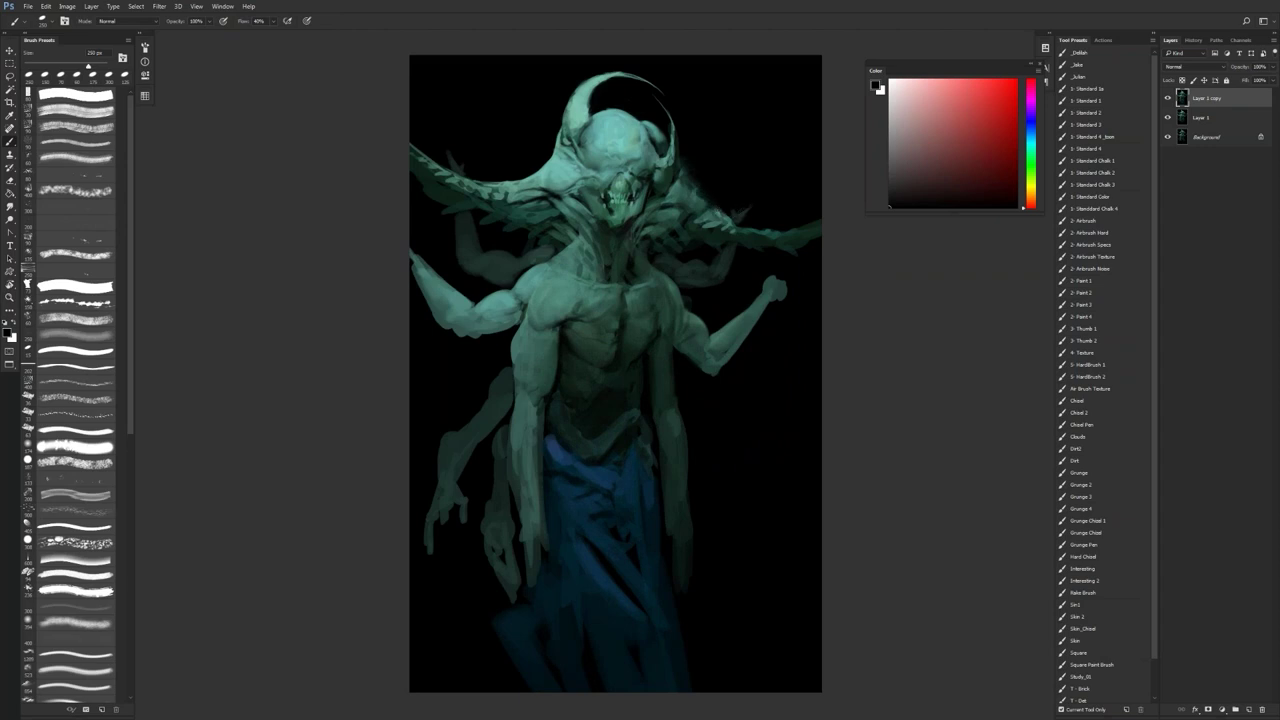
Step: Touch up the large curved horn and the far horn's base with sampled teal, reducing the brush to 150 px
alt+click(578, 128)
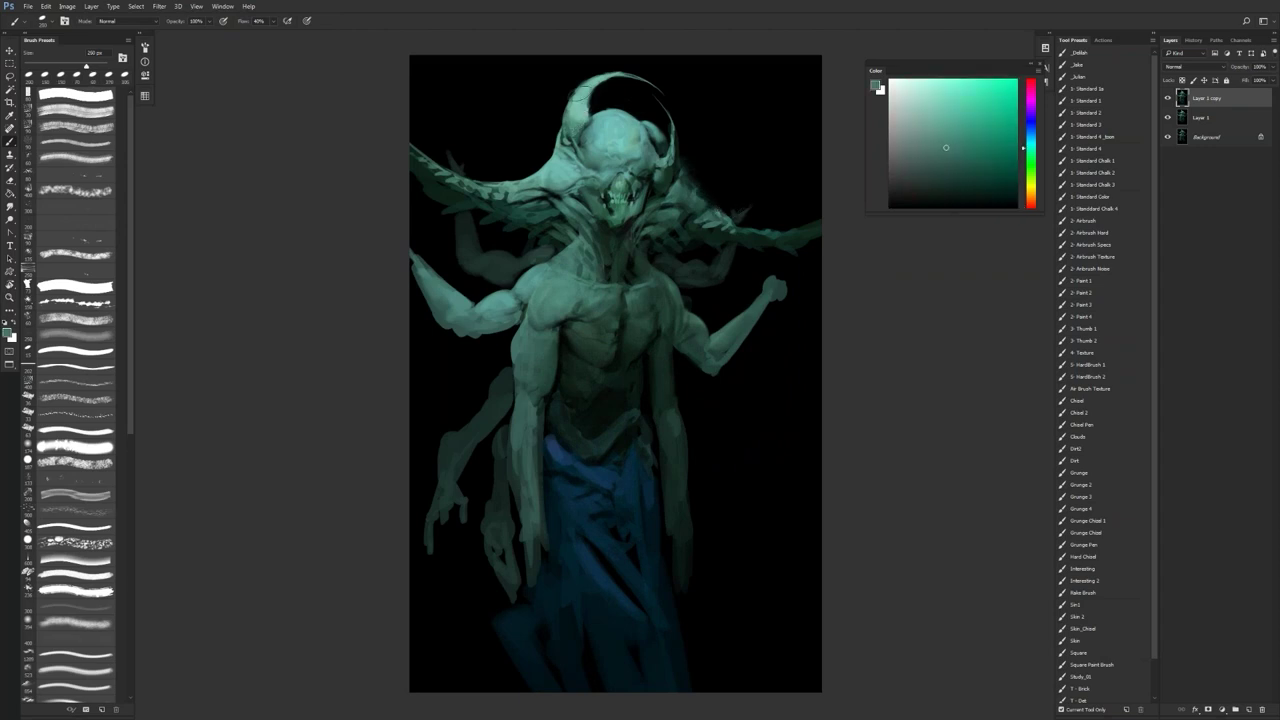
drag(585, 95, 579, 119)
key([)
key([)
drag(671, 135, 673, 176)
alt+click(535, 259)
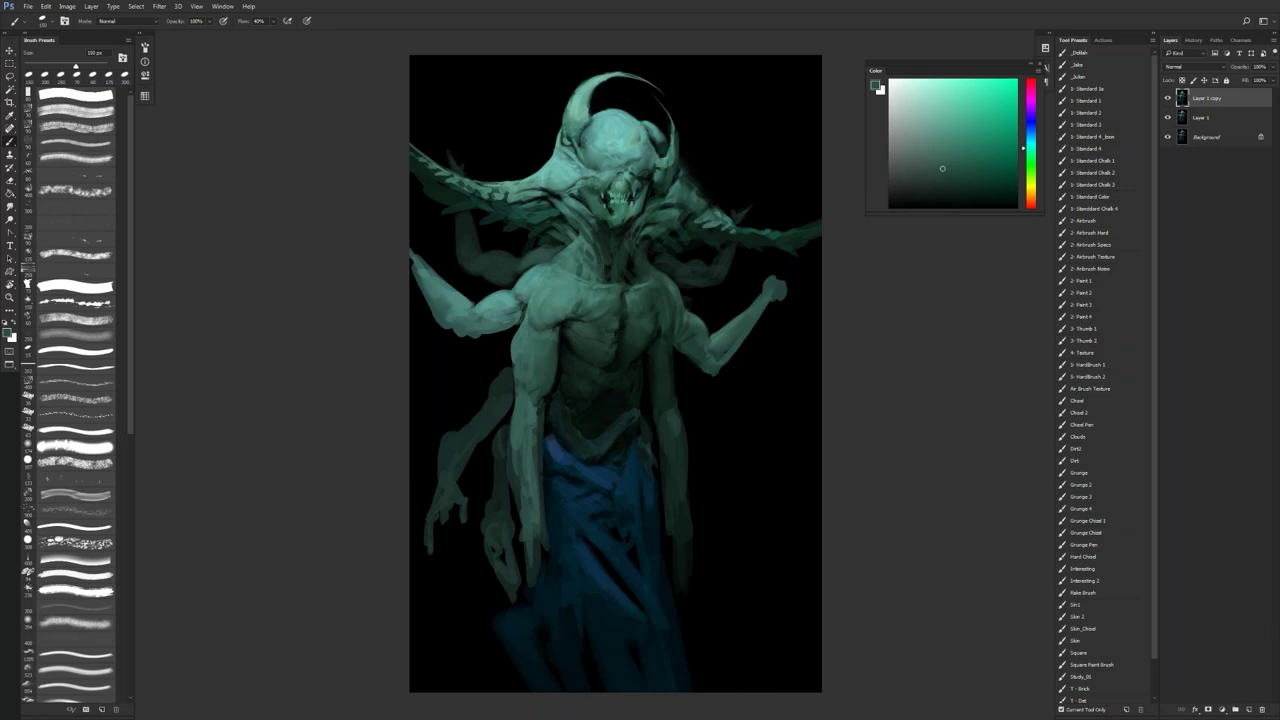
alt+click(667, 263)
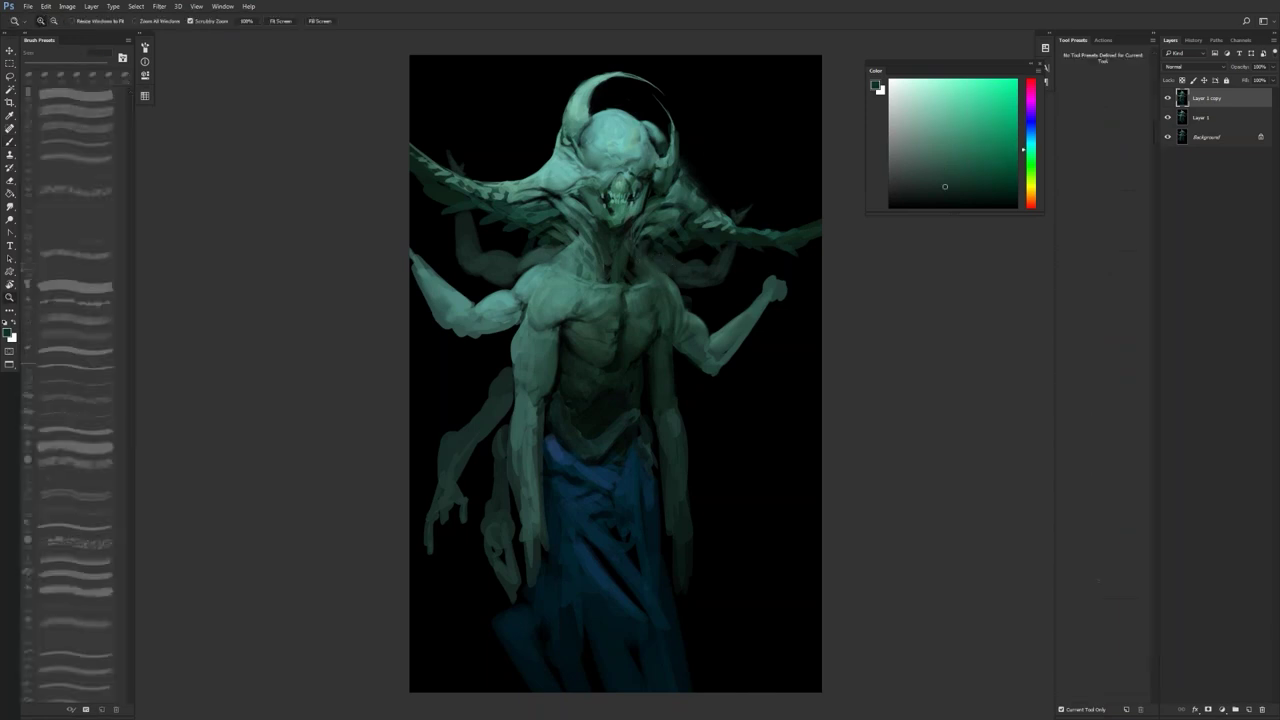
Step: Paint a pale teal V-shaped ridge along the pelvis just above the blue cloth with the 150 px brush
key(z)
alt+click(670, 365)
alt+click(671, 368)
click(677, 378)
click(676, 378)
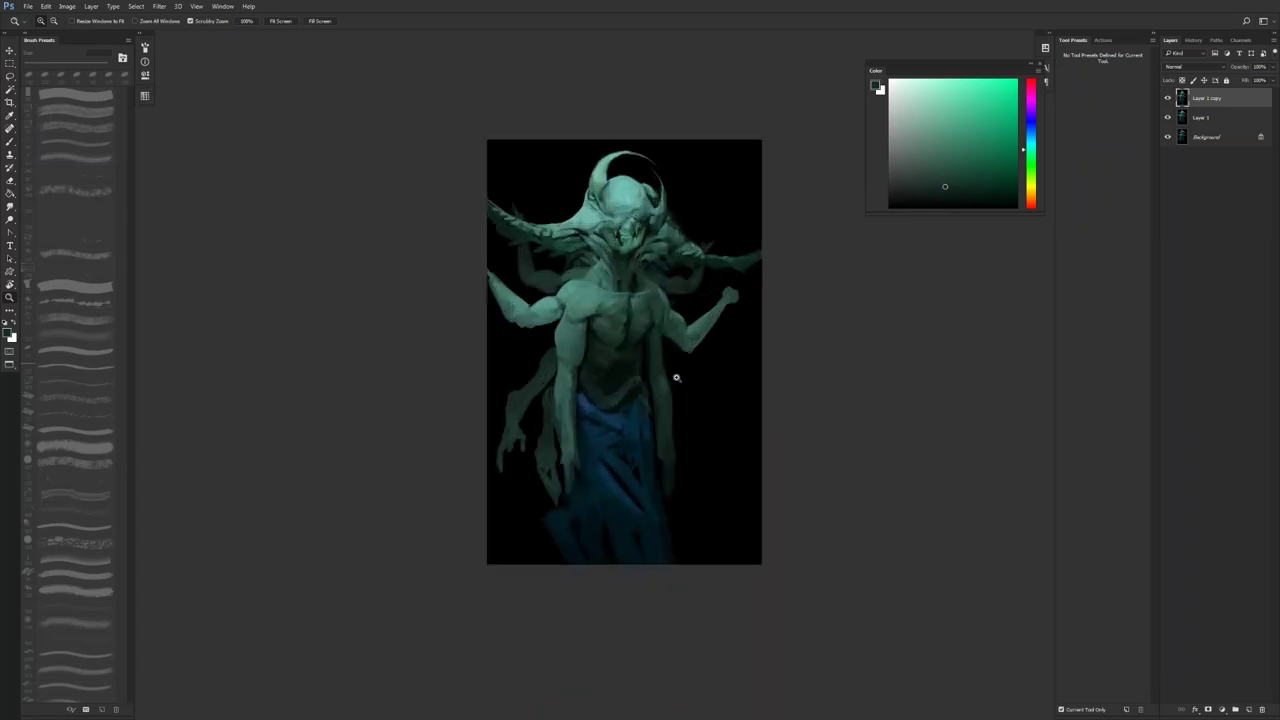
click(676, 378)
key(b)
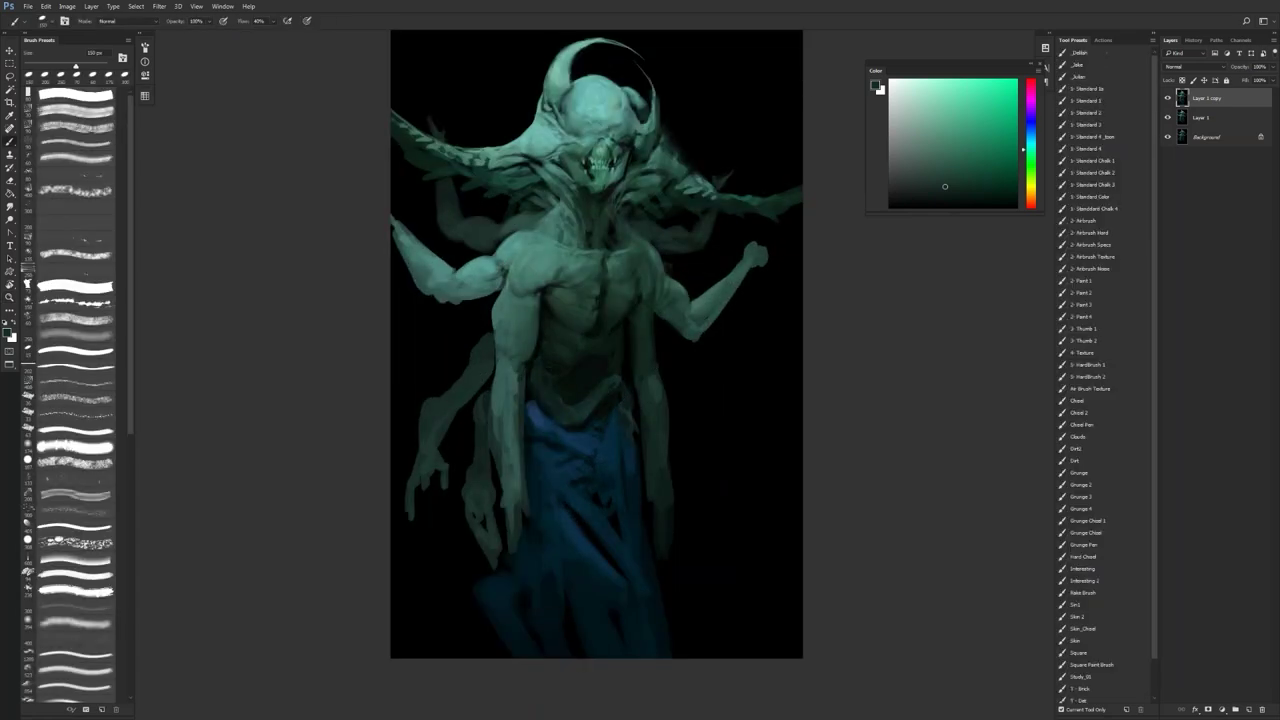
alt+click(535, 243)
drag(941, 115, 928, 98)
mouse_move(558, 414)
mouse_down()
mouse_move(603, 385)
mouse_move(568, 415)
mouse_move(557, 405)
mouse_up()
Step: Blend the pale pelvic ridge into the surrounding skin with sampled, darker muted teals
alt+click(556, 400)
alt+click(552, 408)
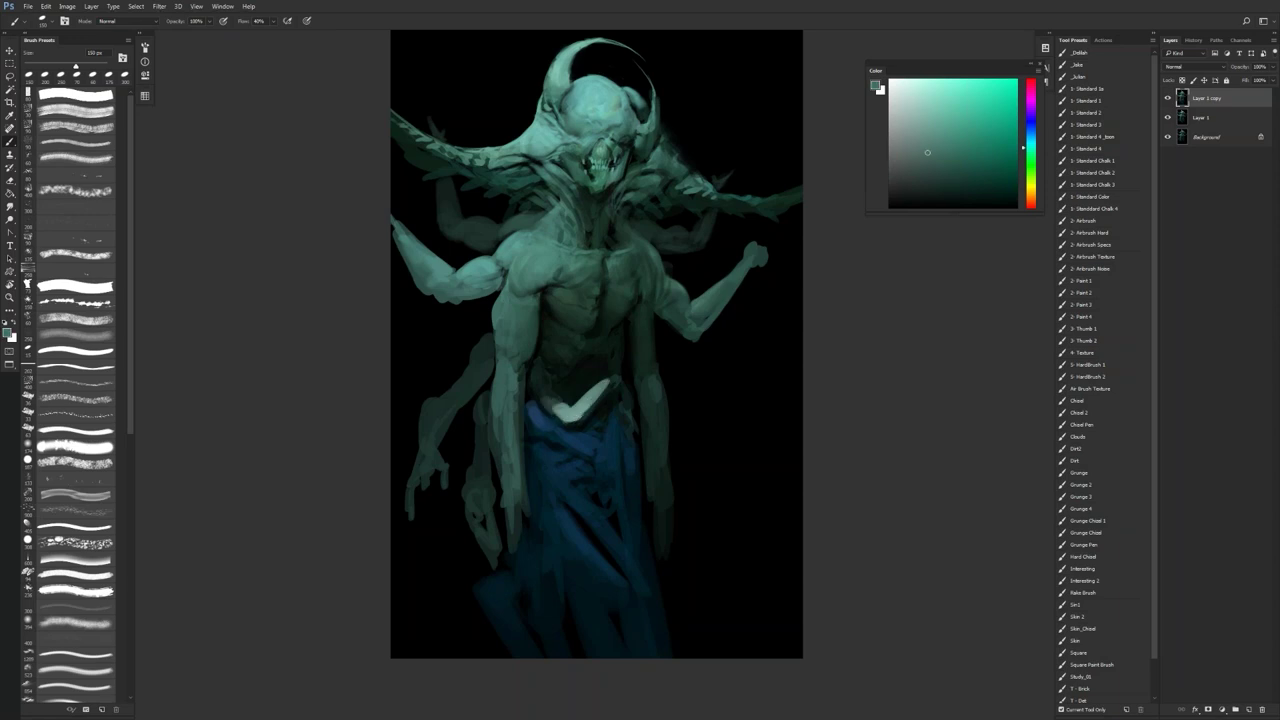
drag(550, 405, 609, 391)
alt+click(609, 391)
alt+click(609, 391)
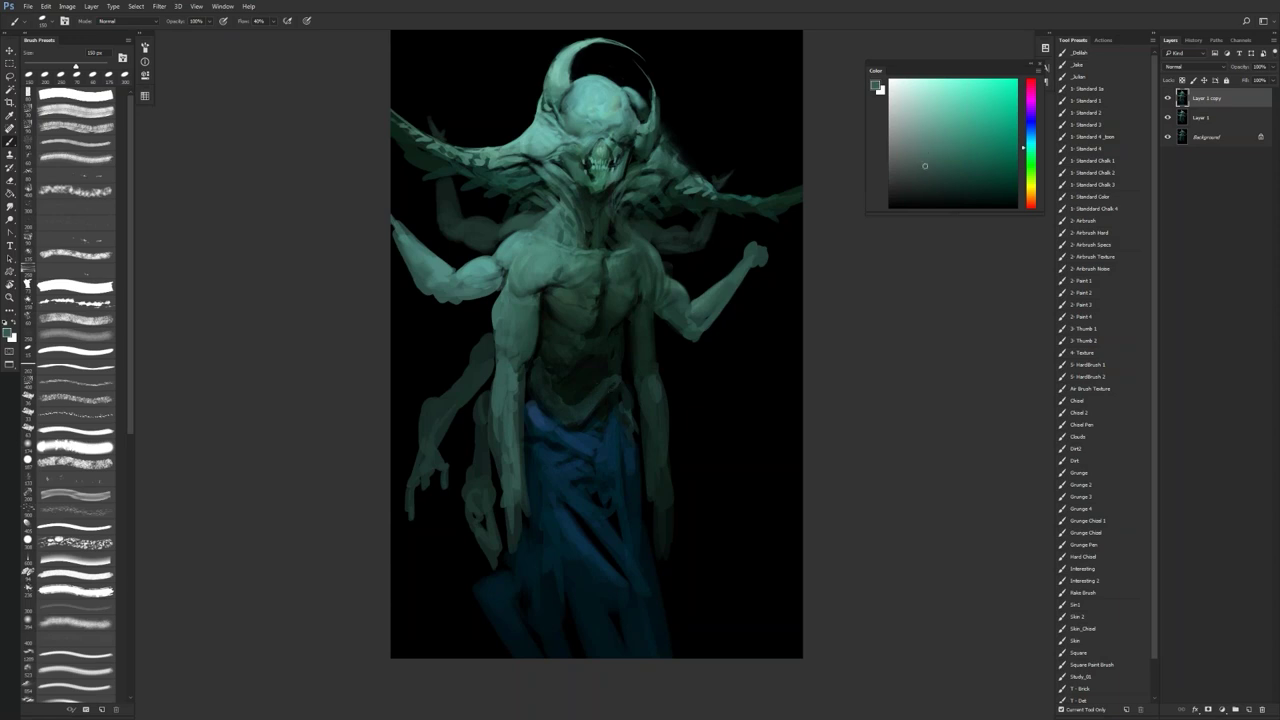
click(939, 162)
drag(577, 417, 600, 393)
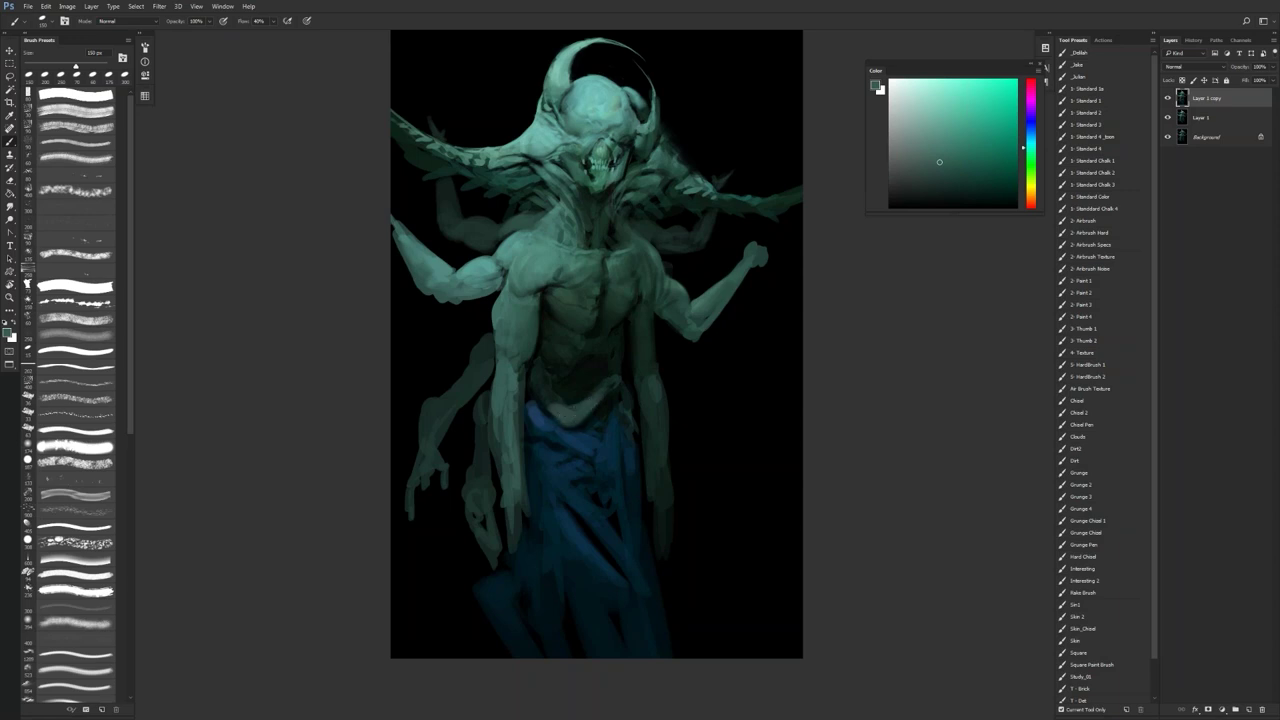
Step: Lighten the collarbones and upper chest with paler teals using a 200 px brush
key(bracketleft)
key(bracketleft)
key(bracketleft)
click(946, 146)
click(929, 100)
click(930, 126)
mouse_move(574, 264)
mouse_down()
mouse_move(641, 240)
mouse_move(644, 251)
mouse_up()
alt+click(632, 258)
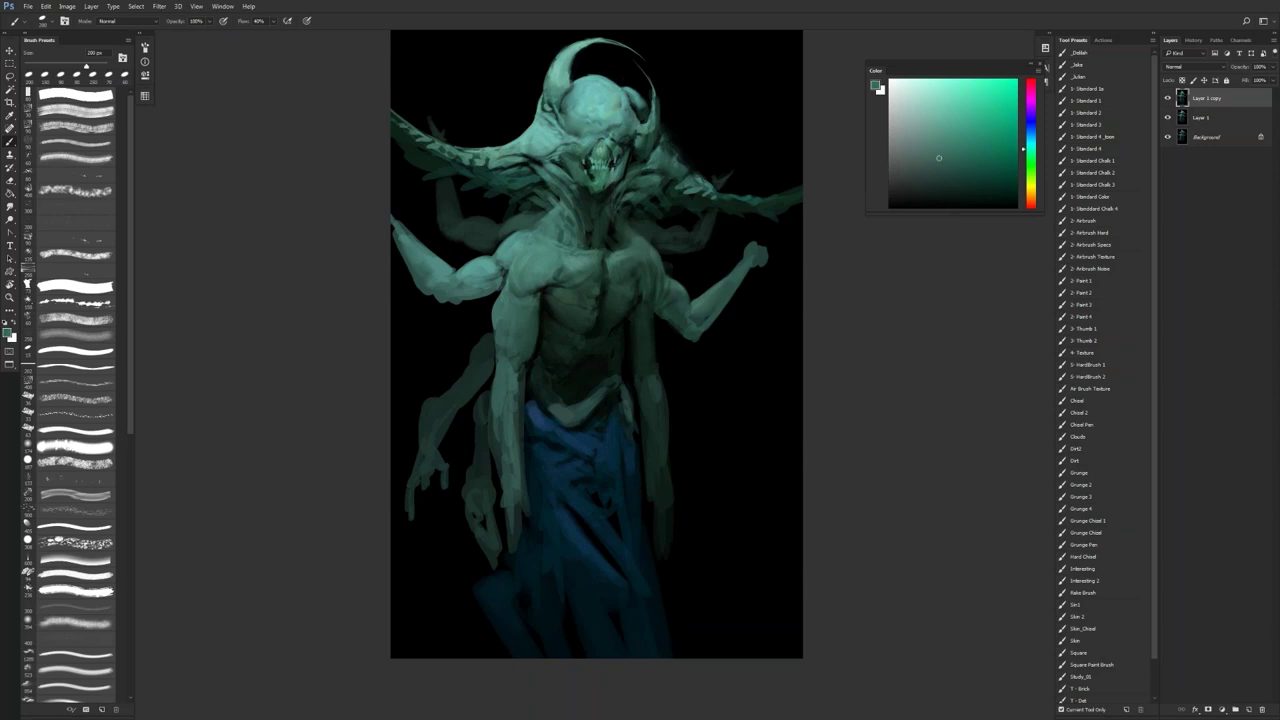
alt+click(590, 251)
click(925, 124)
click(928, 130)
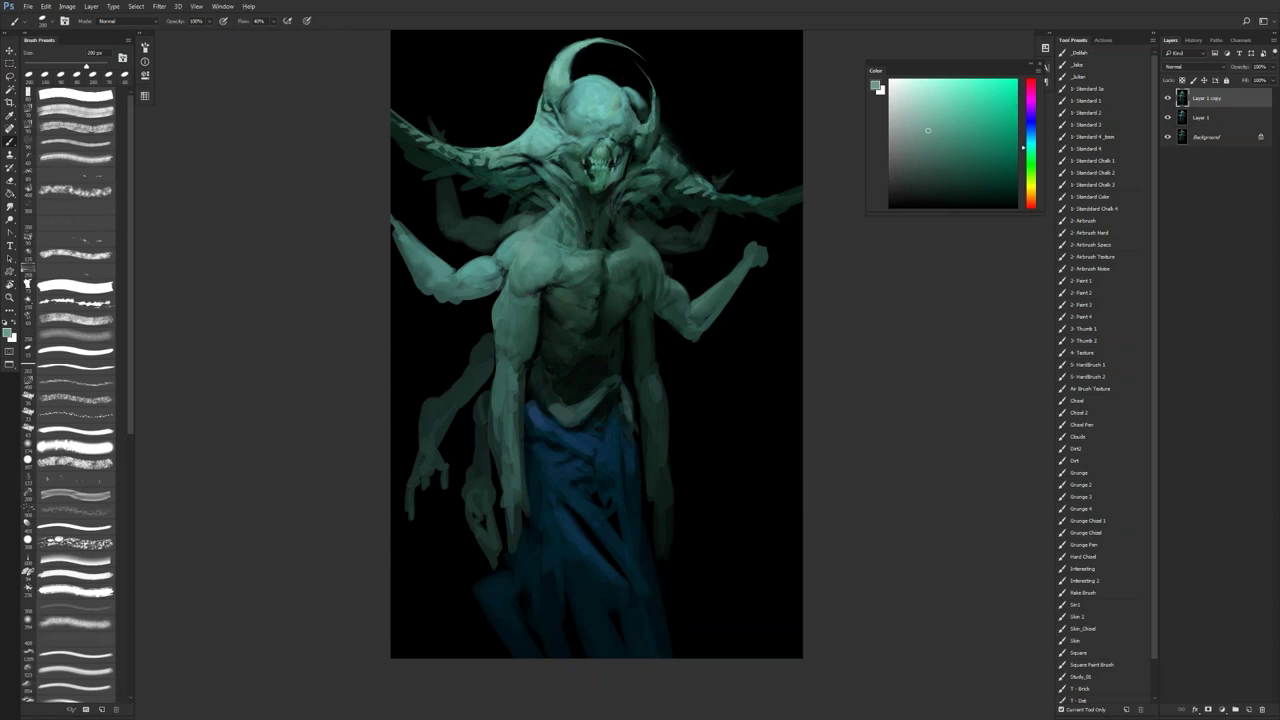
Step: Model the near shoulder and armpit with sampled dark and mid greens
alt+click(538, 283)
mouse_move(538, 283)
mouse_down()
mouse_move(520, 290)
mouse_move(538, 288)
mouse_move(520, 272)
mouse_up()
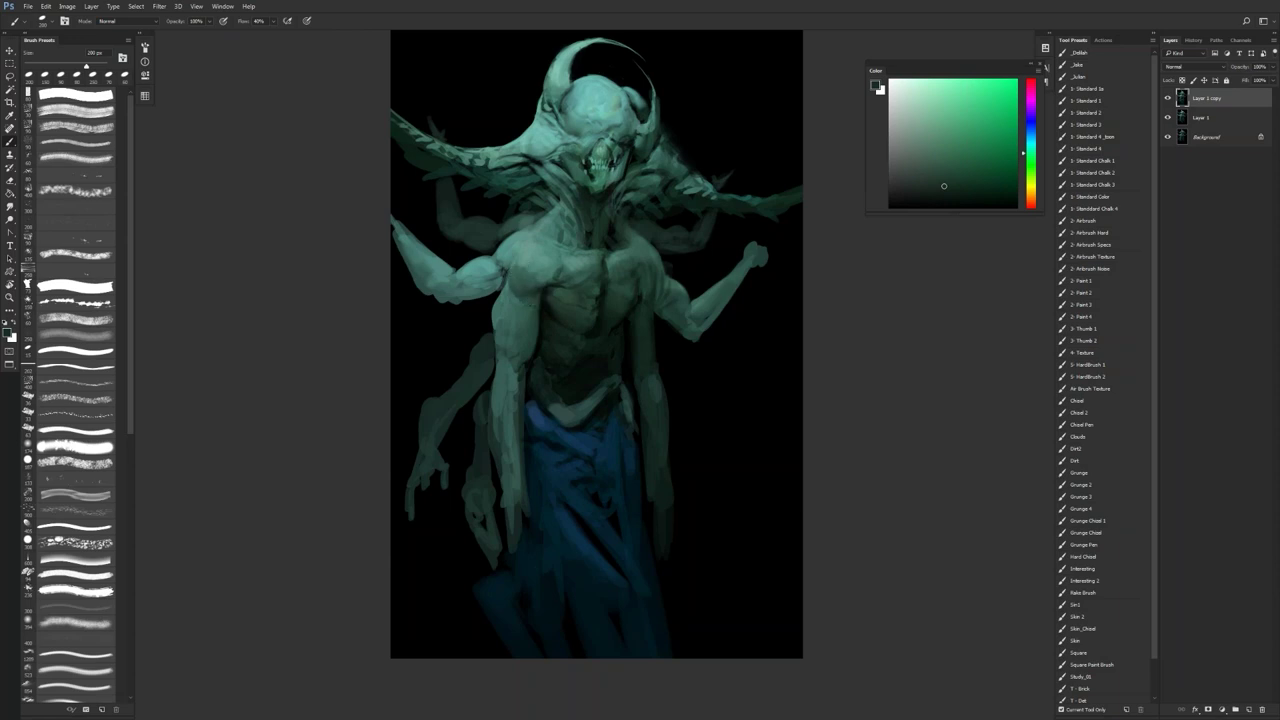
alt+click(526, 292)
alt+click(526, 292)
alt+click(538, 272)
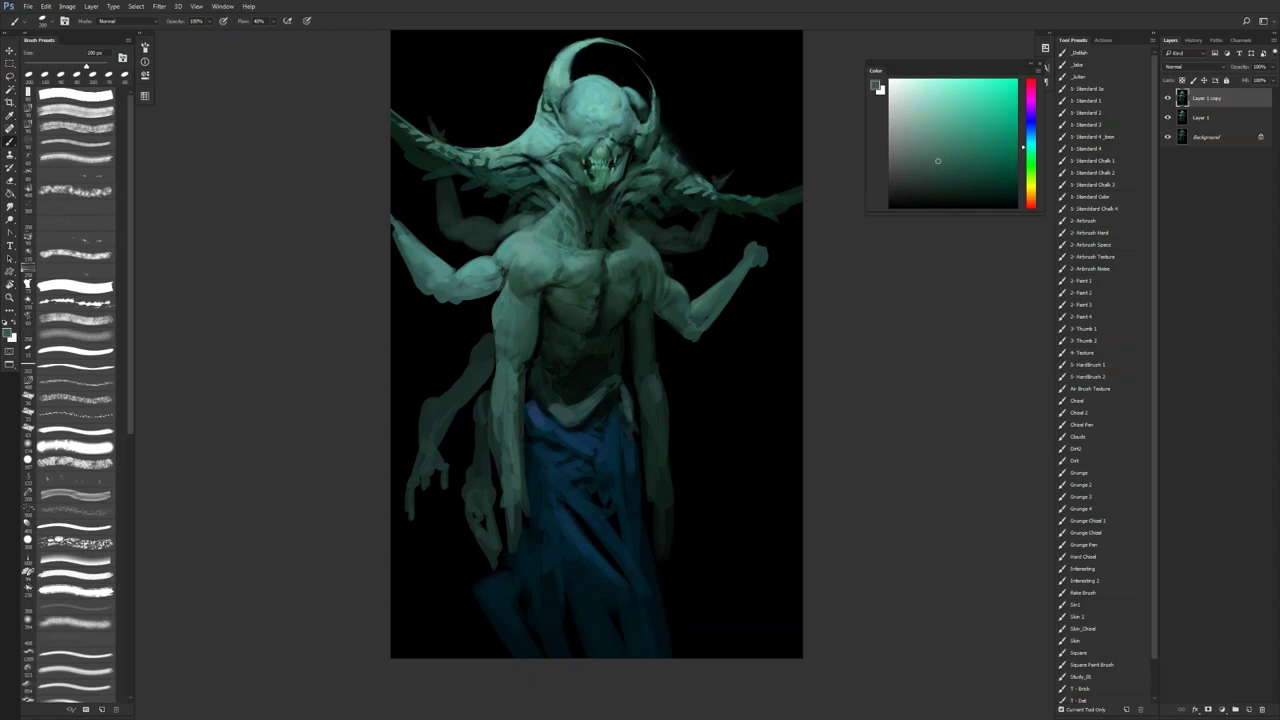
alt+click(540, 288)
key(d)
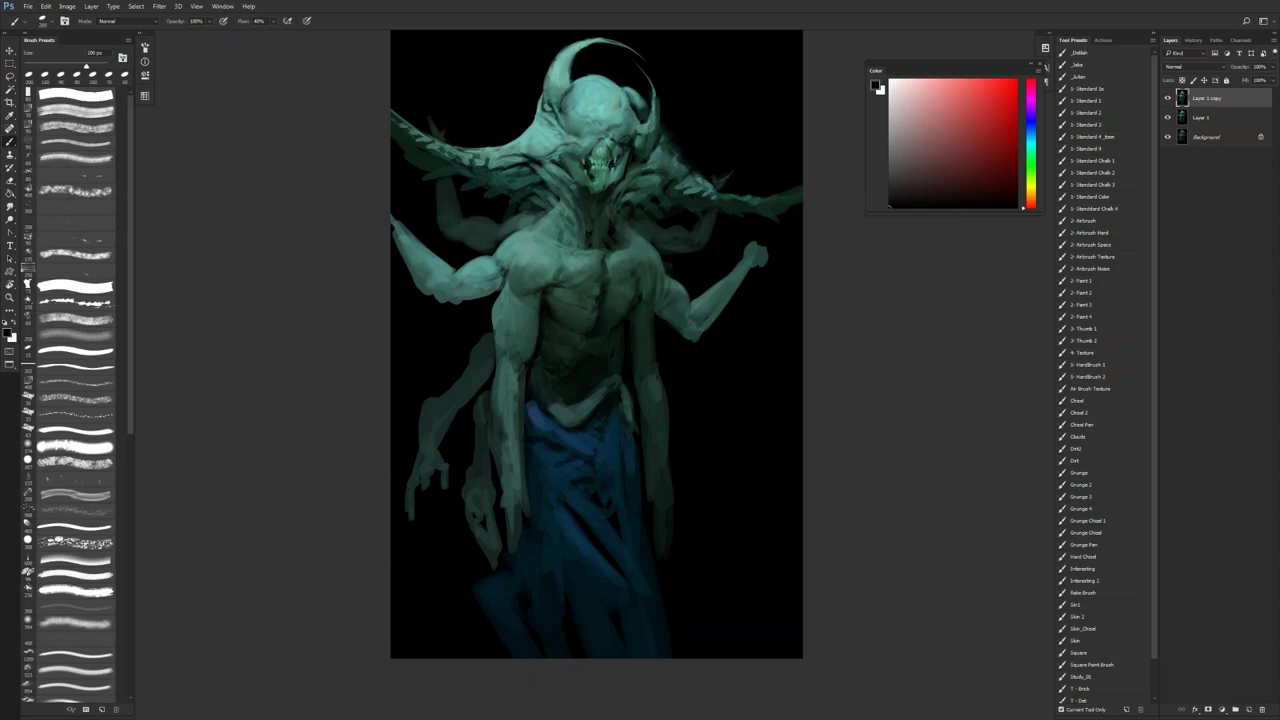
Step: Refine the edges of the near hanging arm with alternating black and sampled teal, using a brush of 100 px or smaller
alt+click(500, 404)
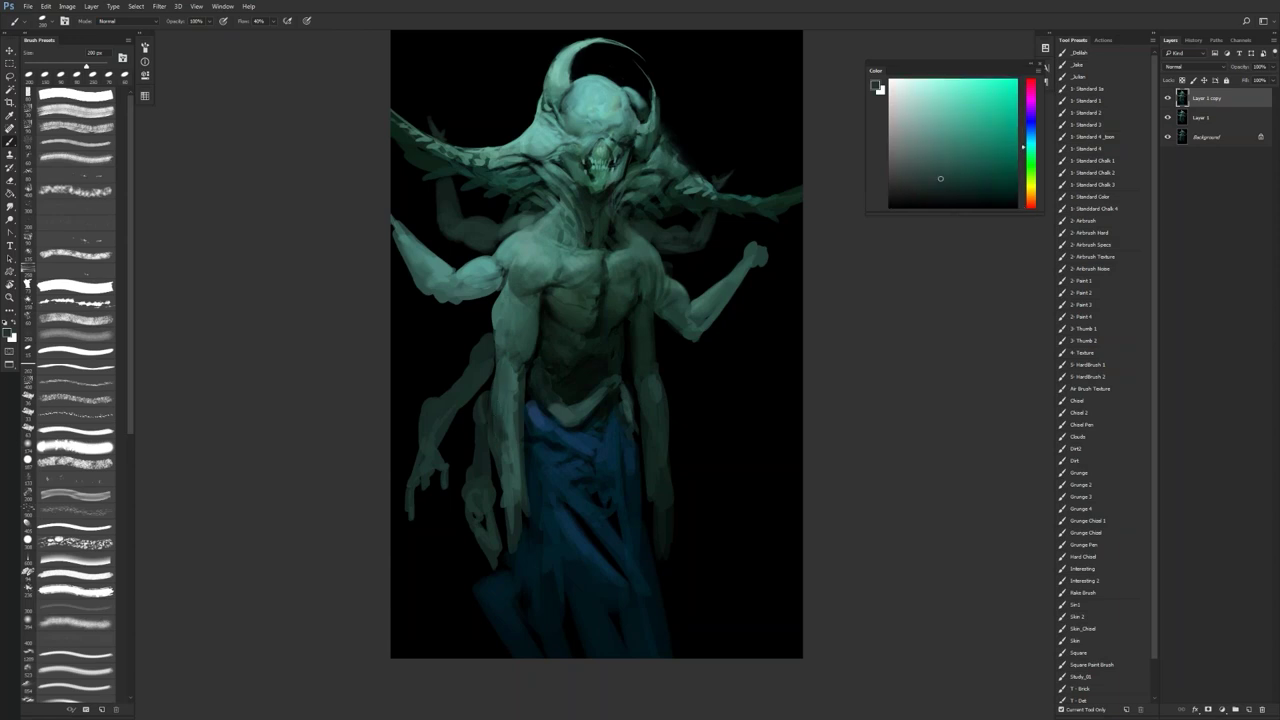
key(d)
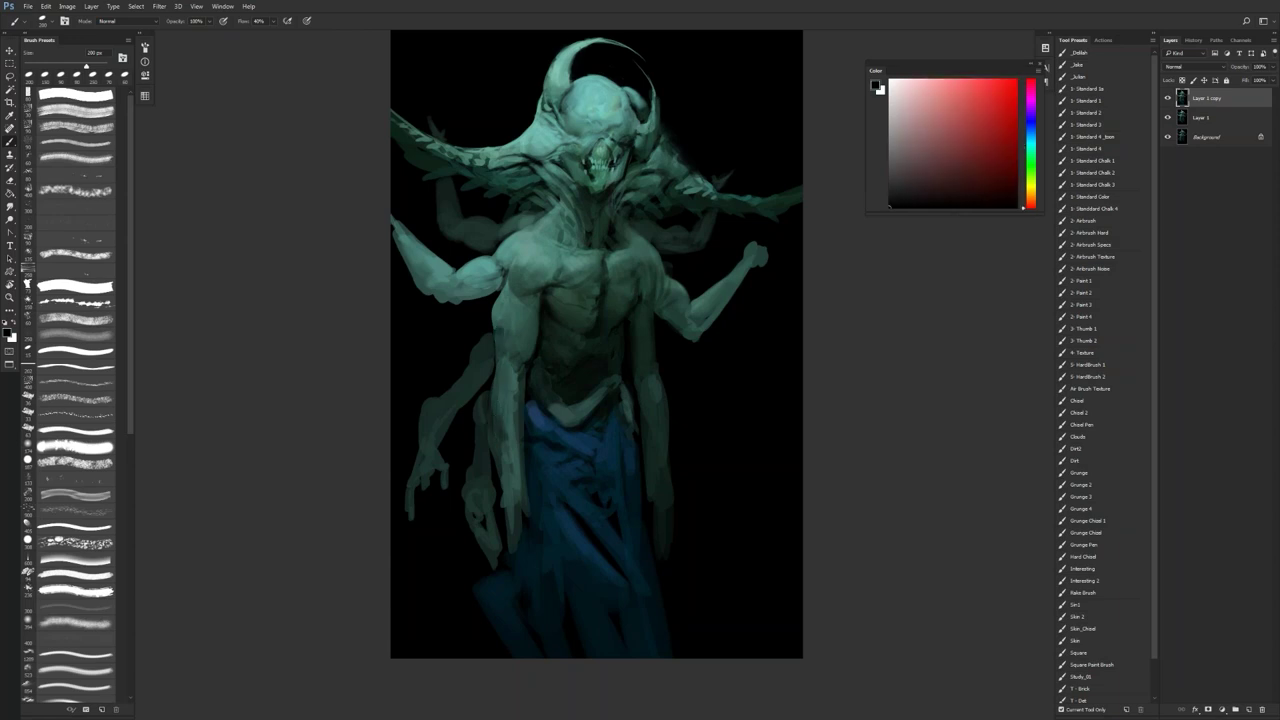
key([)
alt+click(512, 322)
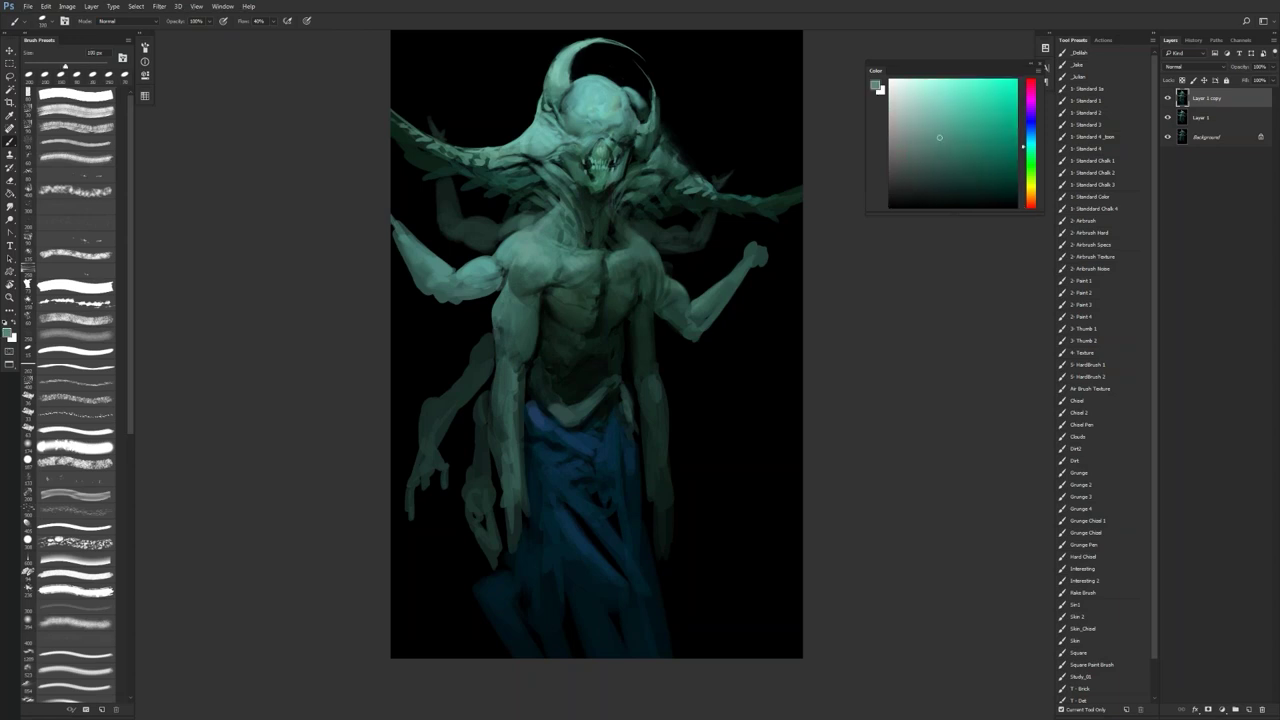
key(d)
alt+click(501, 333)
key(d)
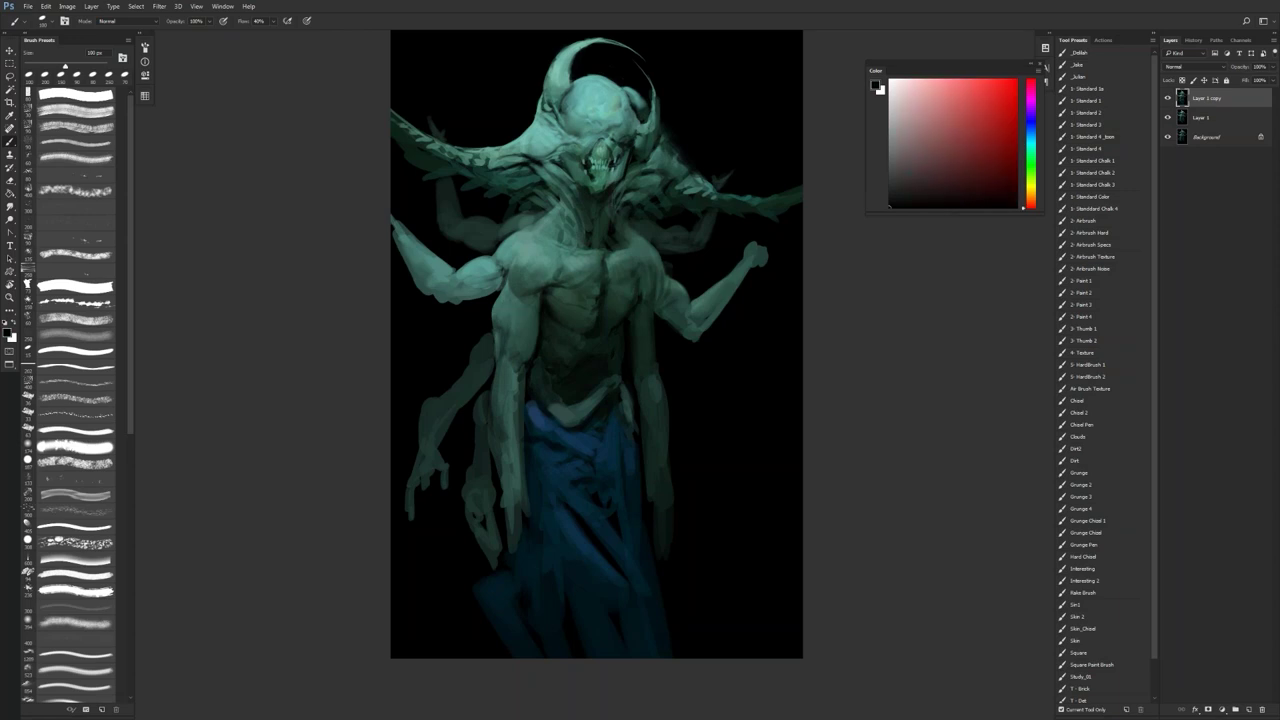
alt+click(530, 251)
key(bracketleft)
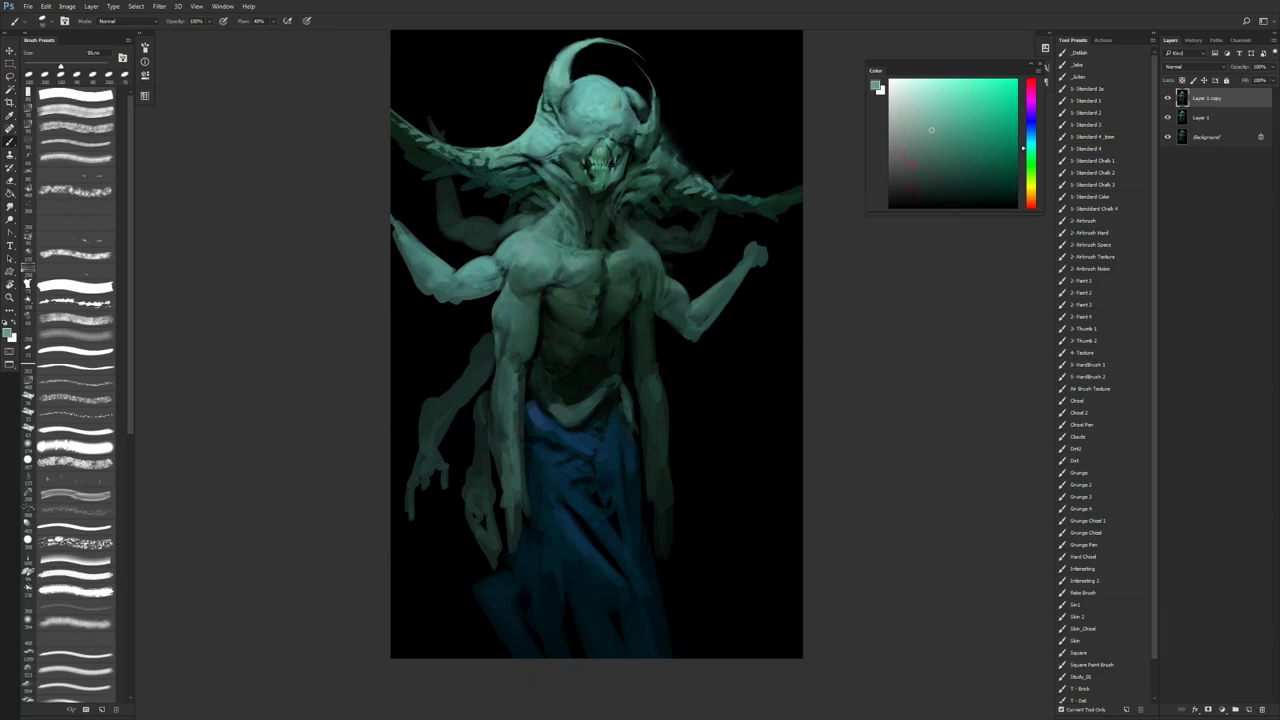
key(bracketleft)
Step: Merge the visible painting into a new top layer and open it in Liquify
key(m)
drag(466, 32, 718, 290)
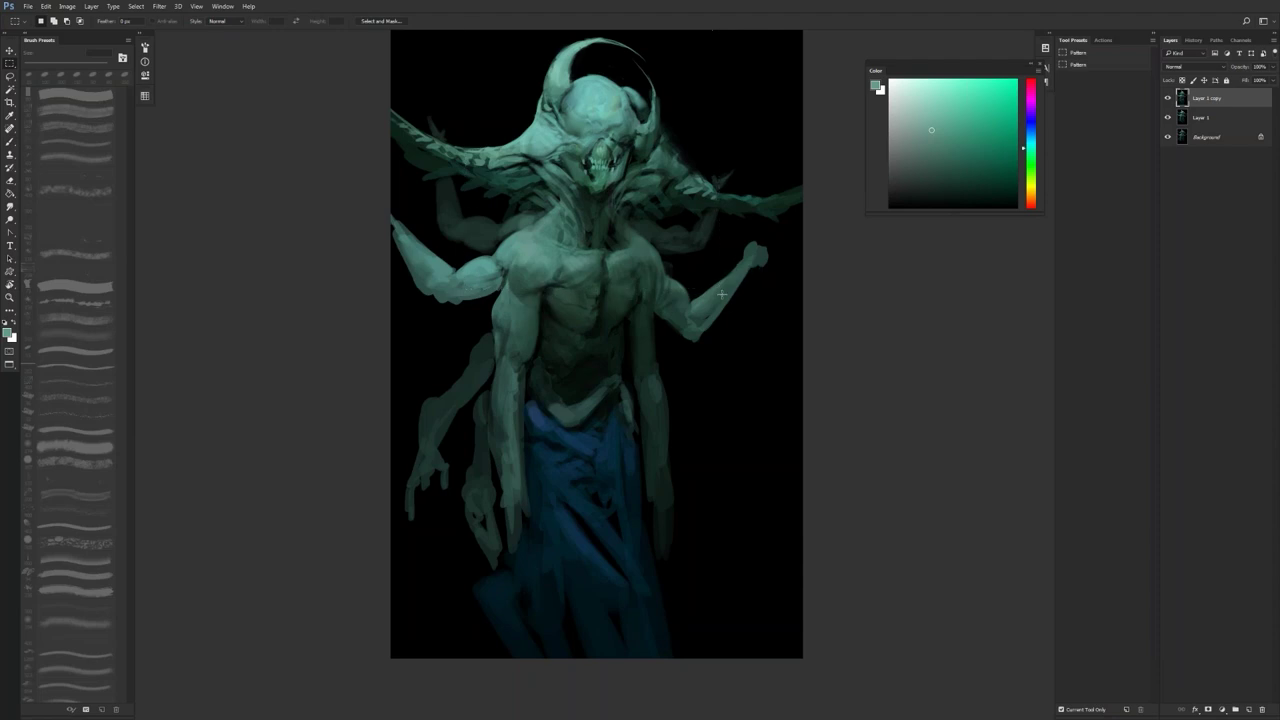
click(718, 312)
key(ctrl+shift+alt+n)
key(ctrl+shift+x)
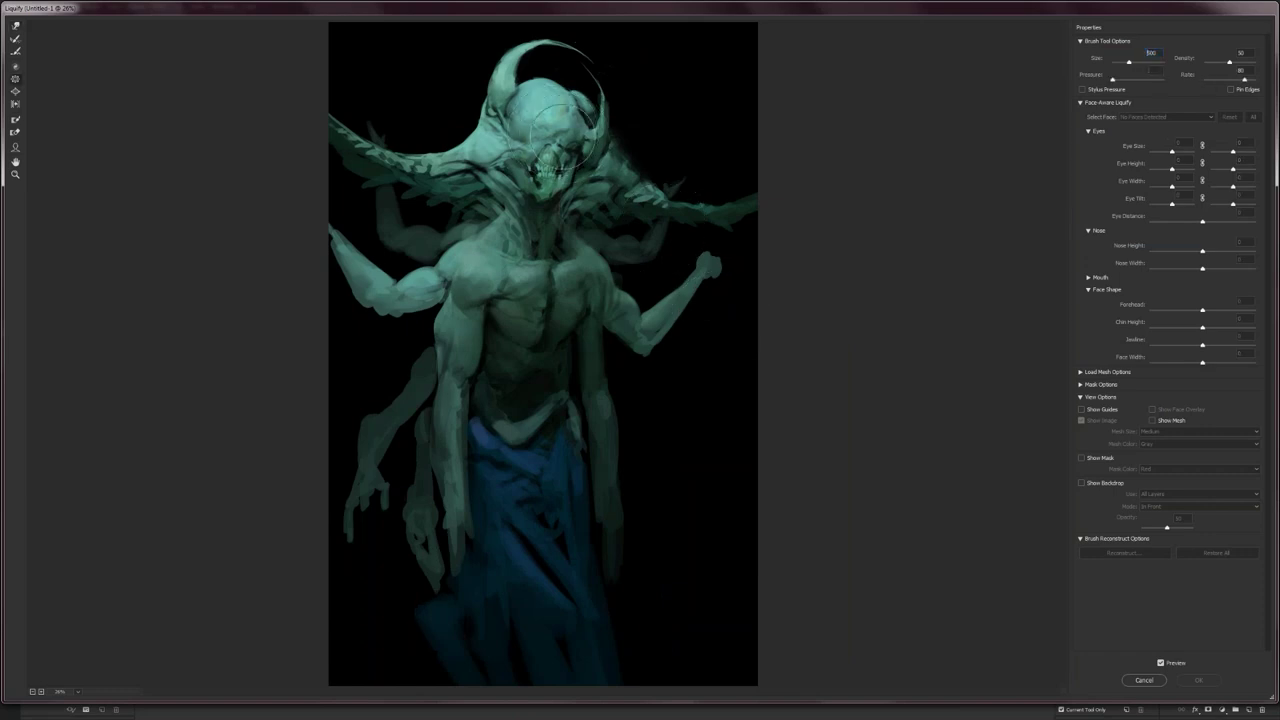
Step: Enlarge the Pucker brush to 1700 and shrink the creature's head slightly
key(bracketright)
key(bracketright)
key(bracketright)
key(bracketright)
key(bracketright)
key(bracketright)
key(bracketright)
key(bracketright)
key(bracketright)
key(bracketright)
key(bracketright)
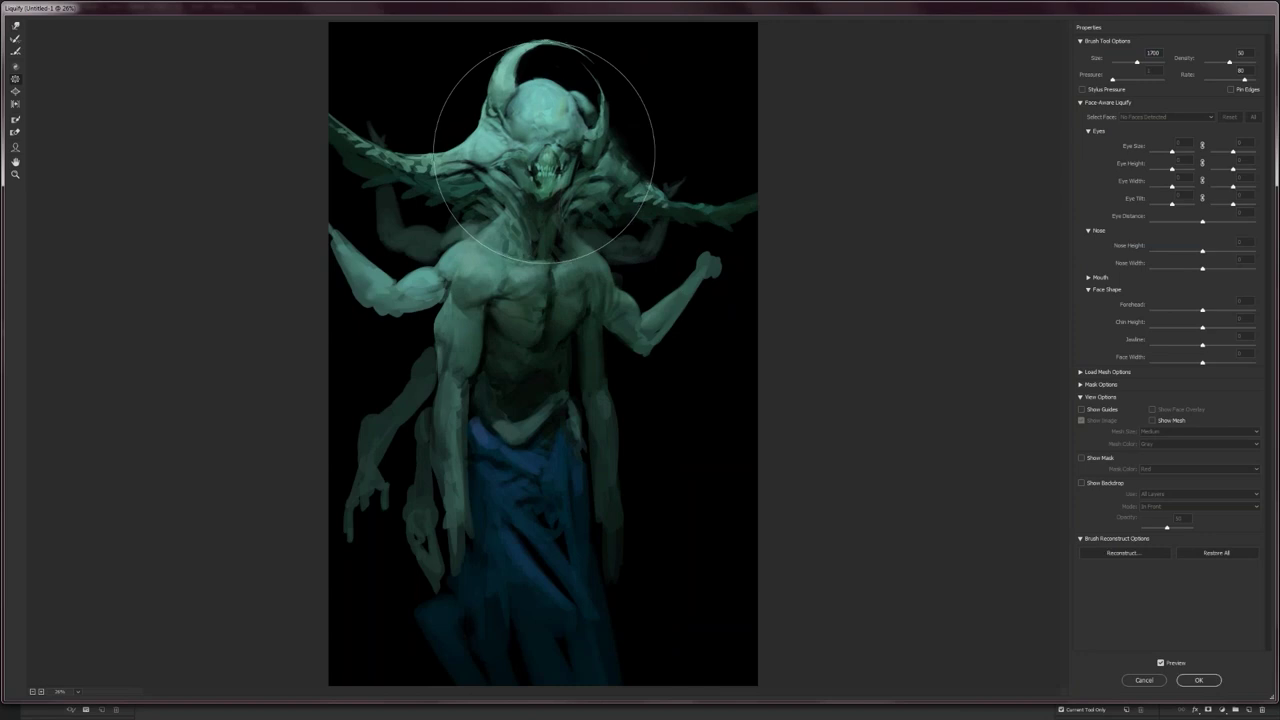
mouse_move(545, 155)
mouse_down()
mouse_move(535, 105)
mouse_move(542, 120)
mouse_up()
Step: Reshape the cranium and jaw with a Forward Warp brush of size 600, undo the last push and apply Liquify
key(bracketleft)
key(bracketleft)
key(bracketleft)
key(bracketleft)
key(bracketleft)
key(bracketleft)
key(bracketleft)
key(bracketleft)
key(bracketleft)
key(bracketleft)
key(bracketleft)
key(bracketleft)
mouse_move(553, 80)
mouse_down()
mouse_move(545, 98)
mouse_move(554, 90)
mouse_up()
mouse_move(529, 197)
mouse_down()
mouse_move(552, 186)
mouse_move(561, 200)
mouse_up()
key(ctrl+z)
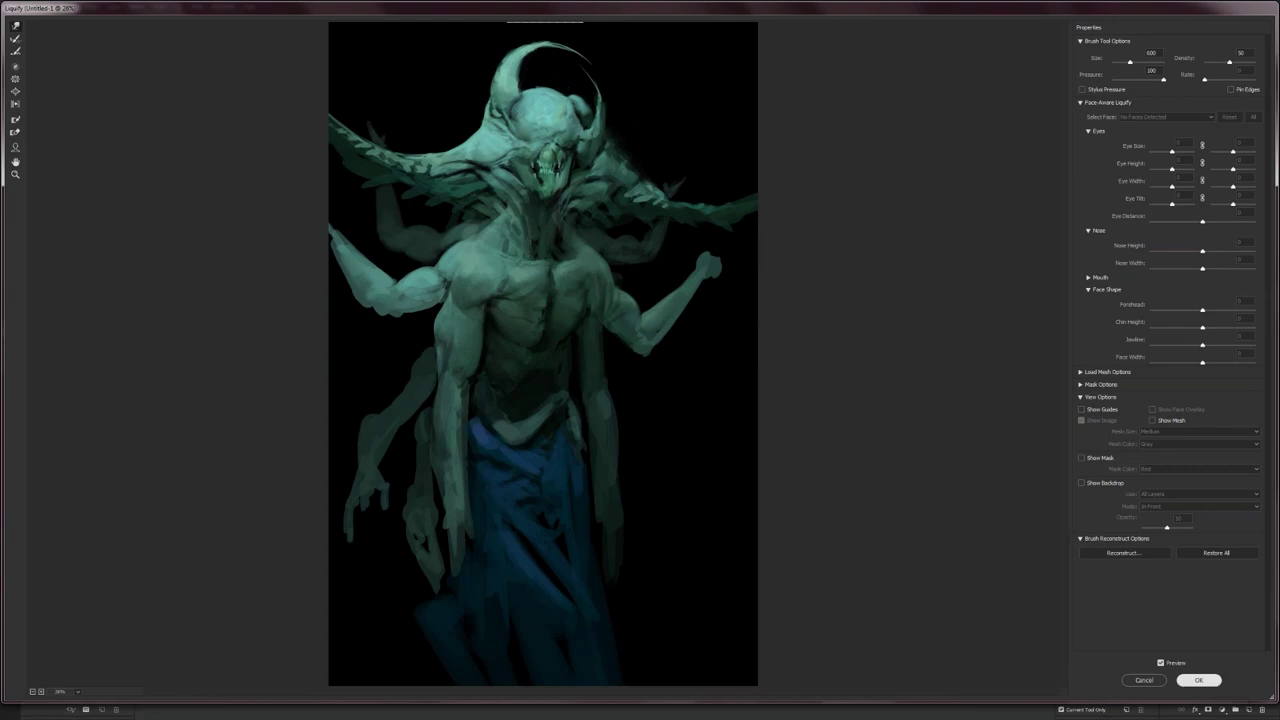
click(1199, 680)
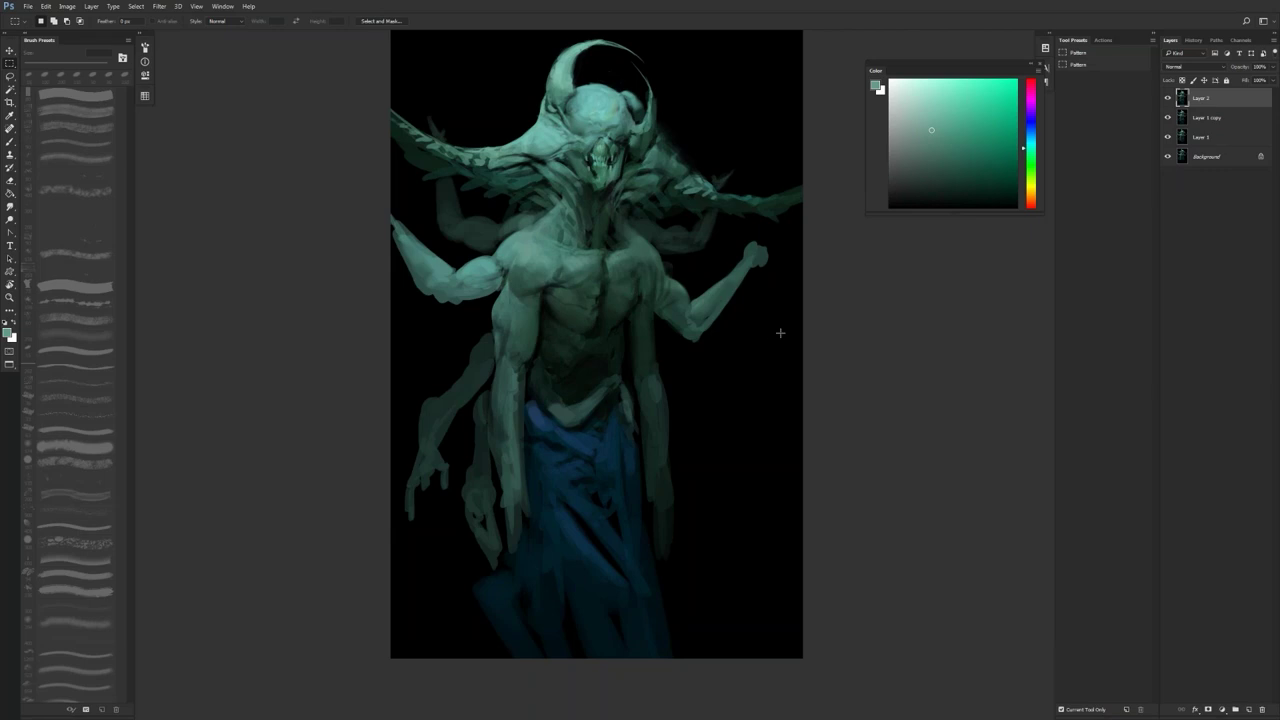
Step: Darken the neck beneath the jaw and the faint arm behind it in full-screen view with the 2- Airbrush preset
key(f)
key(f)
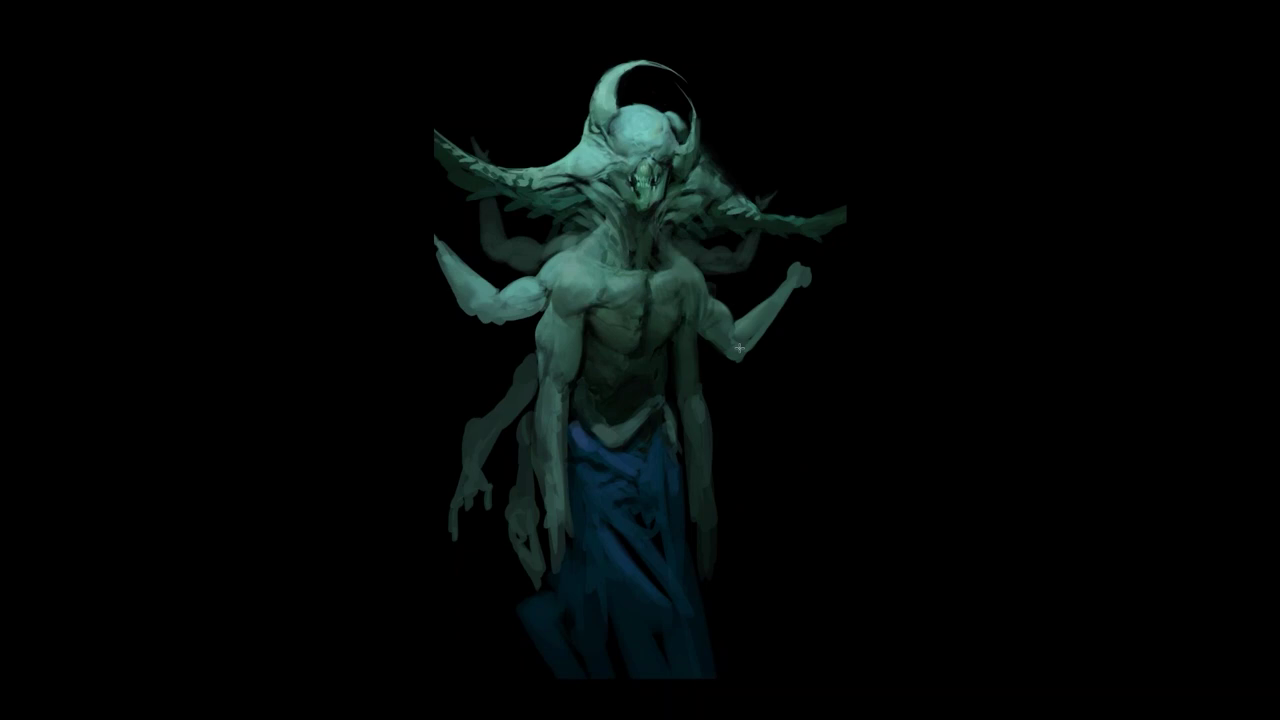
key(f)
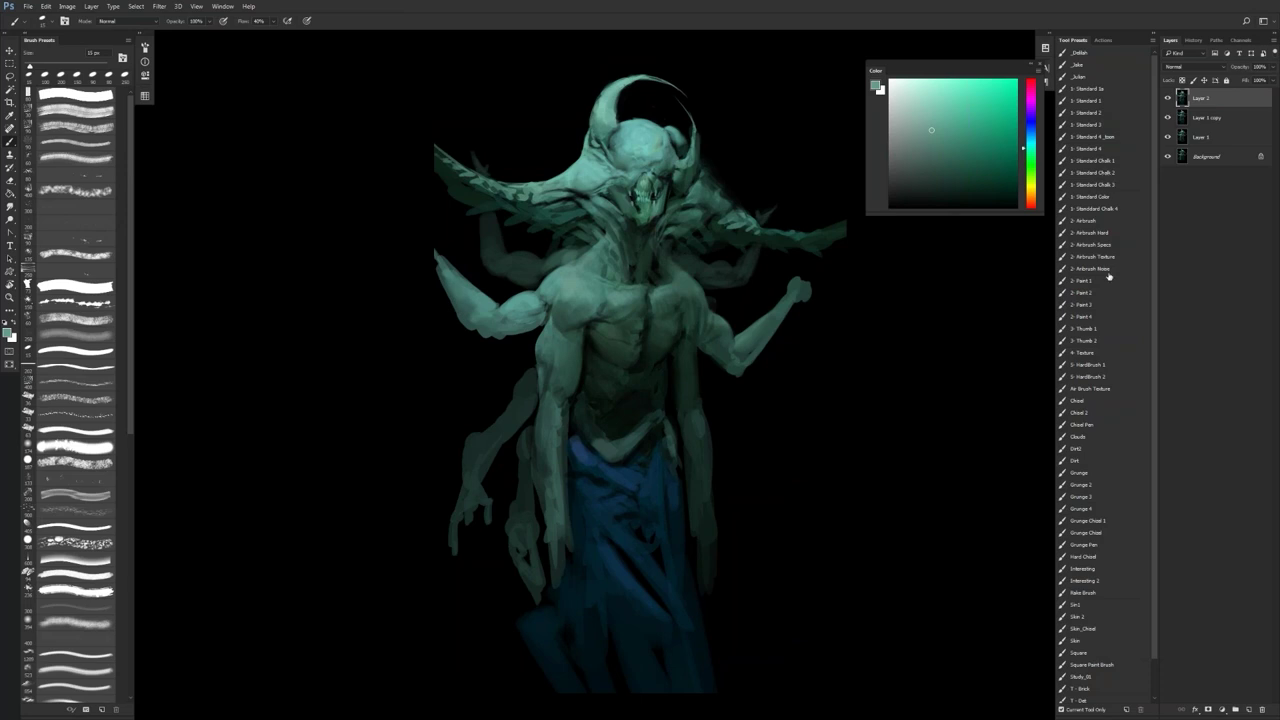
click(1117, 224)
key(f)
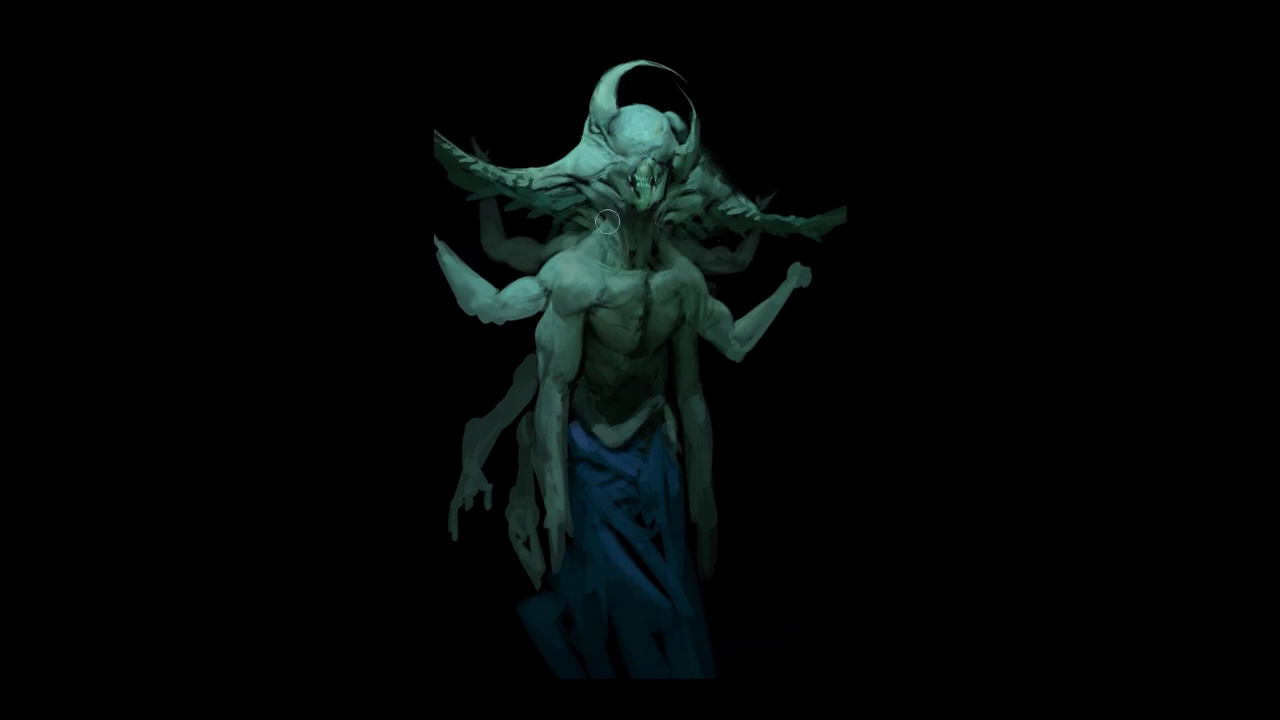
mouse_move(599, 221)
mouse_down()
mouse_move(614, 252)
mouse_move(598, 253)
mouse_move(645, 280)
mouse_up()
key(ctrl+alt+z)
key(ctrl+alt+z)
drag(645, 200, 654, 214)
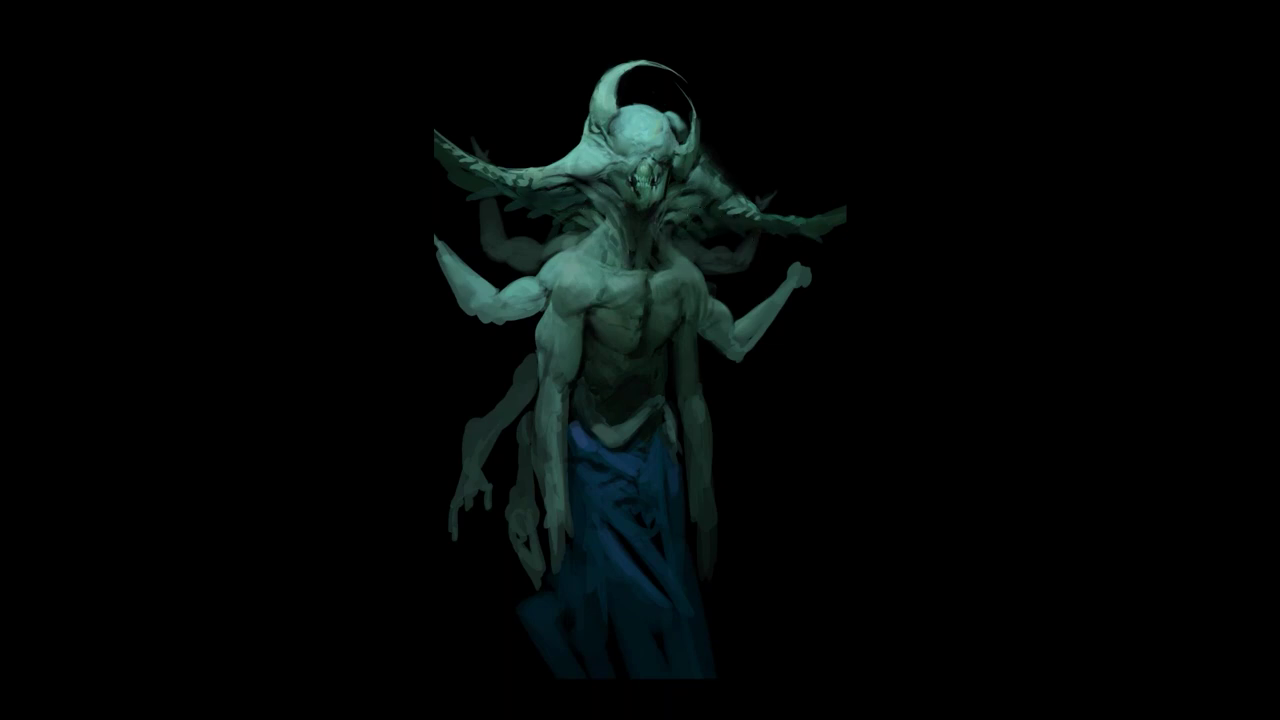
drag(472, 204, 496, 205)
Step: Flip the painting horizontally, leave the full-screen view and choose the 1- Standard 2 brush preset
scroll(784, 292, down, 4)
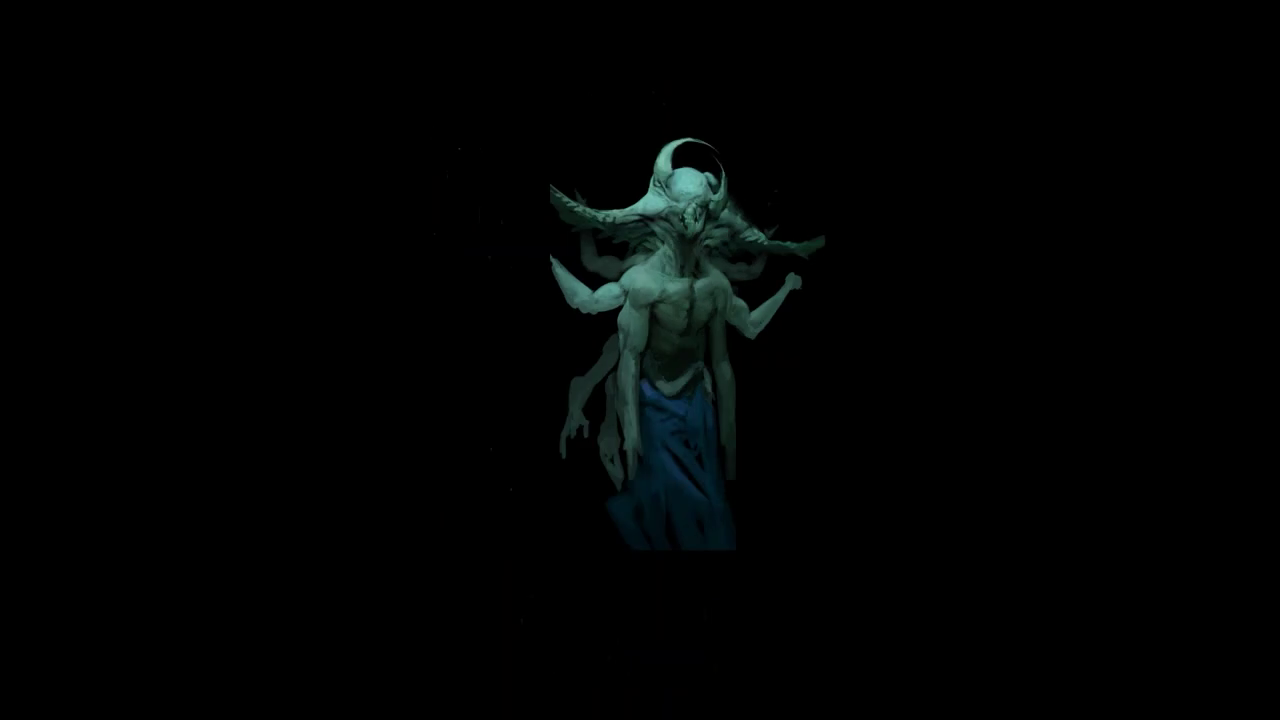
scroll(788, 291, up, 4)
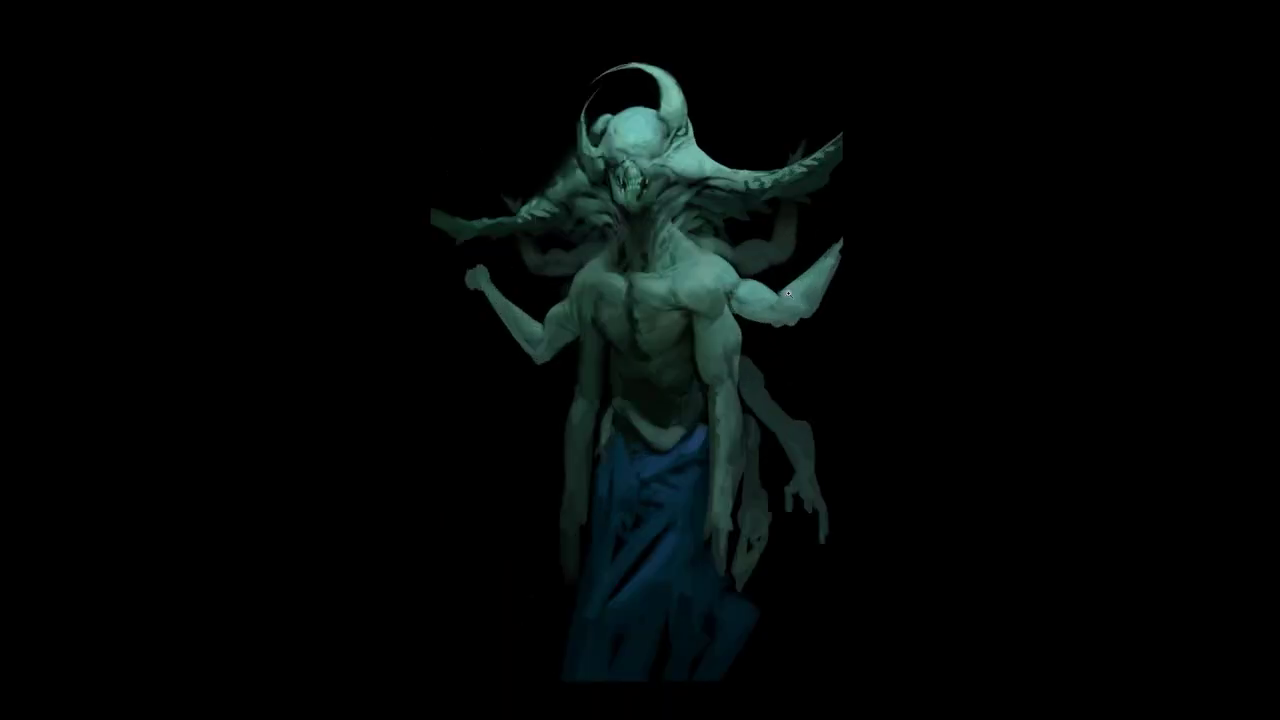
key(f)
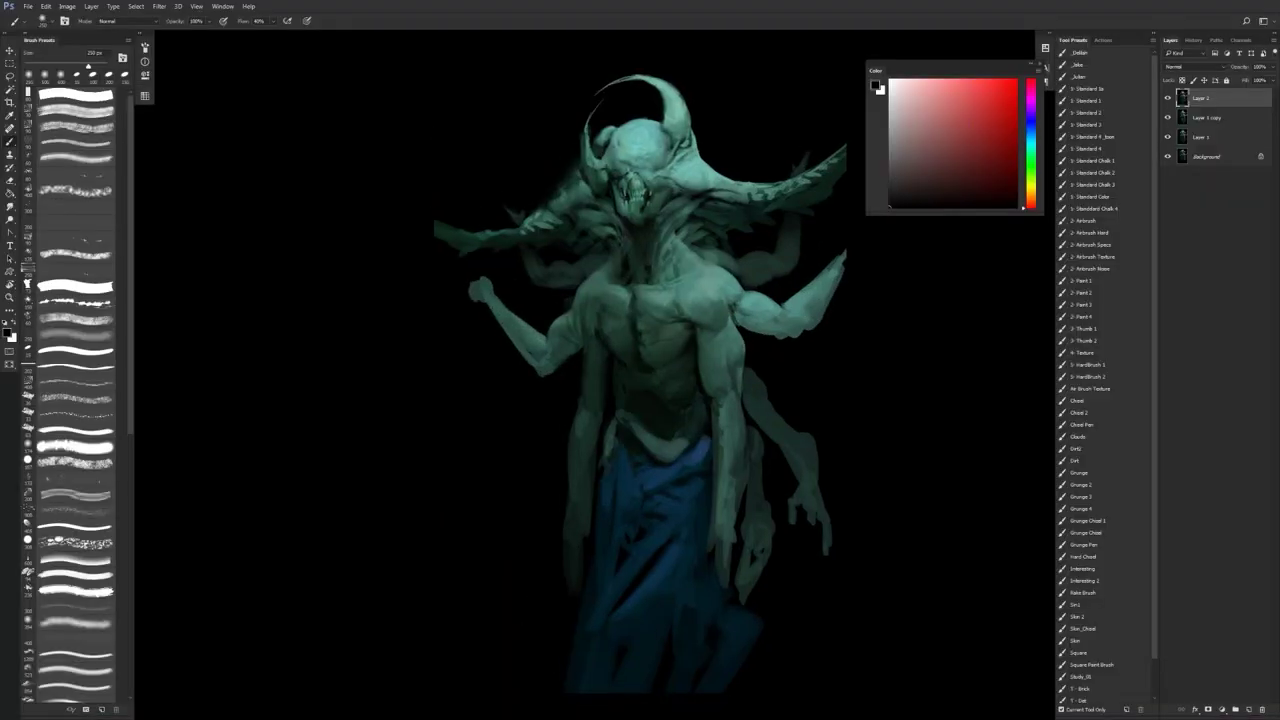
click(1096, 114)
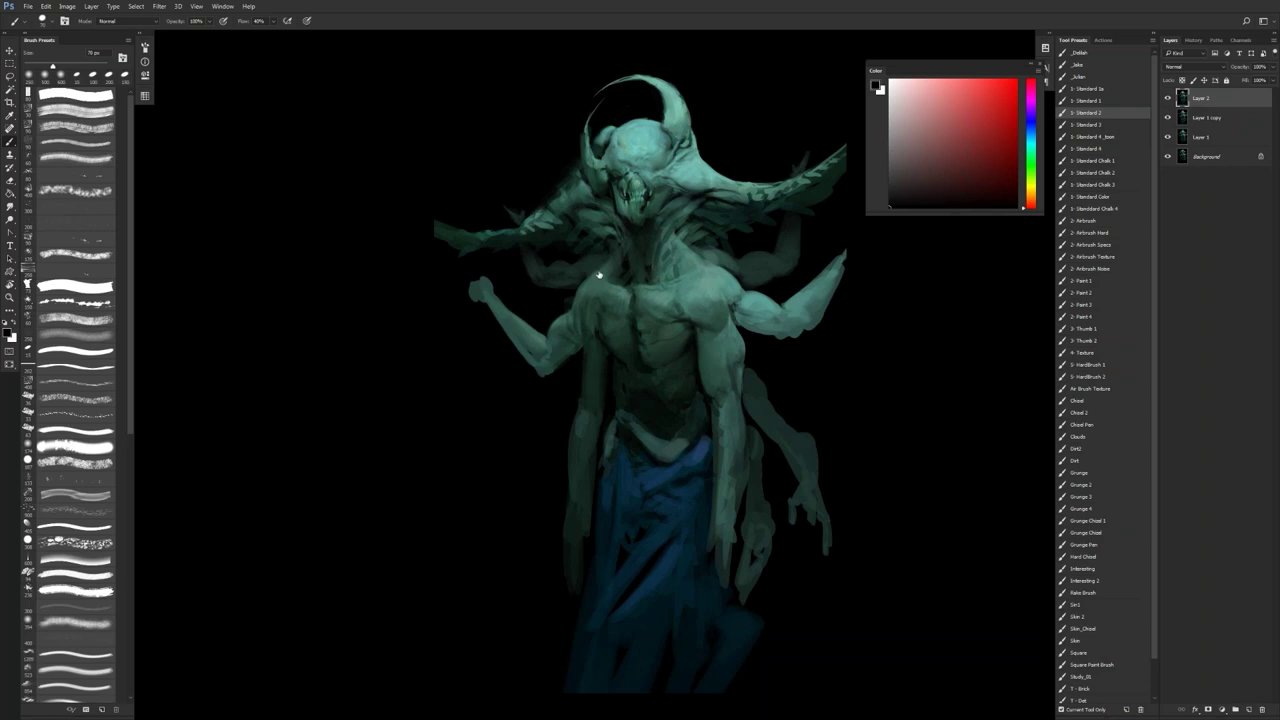
Step: Flip the painting horizontally and rework the form beside the head in a sampled muted green with the 1- Standard 1a preset, in full-screen view
key(ctrl+shift+h)
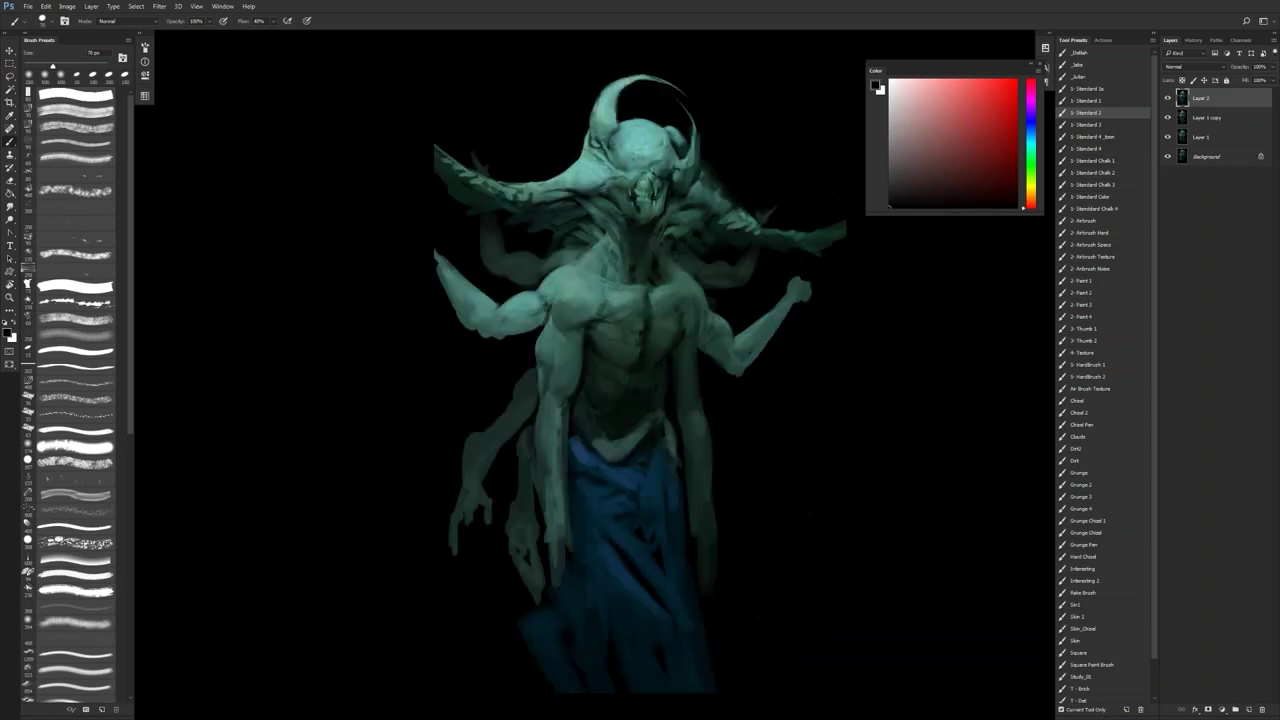
click(1108, 112)
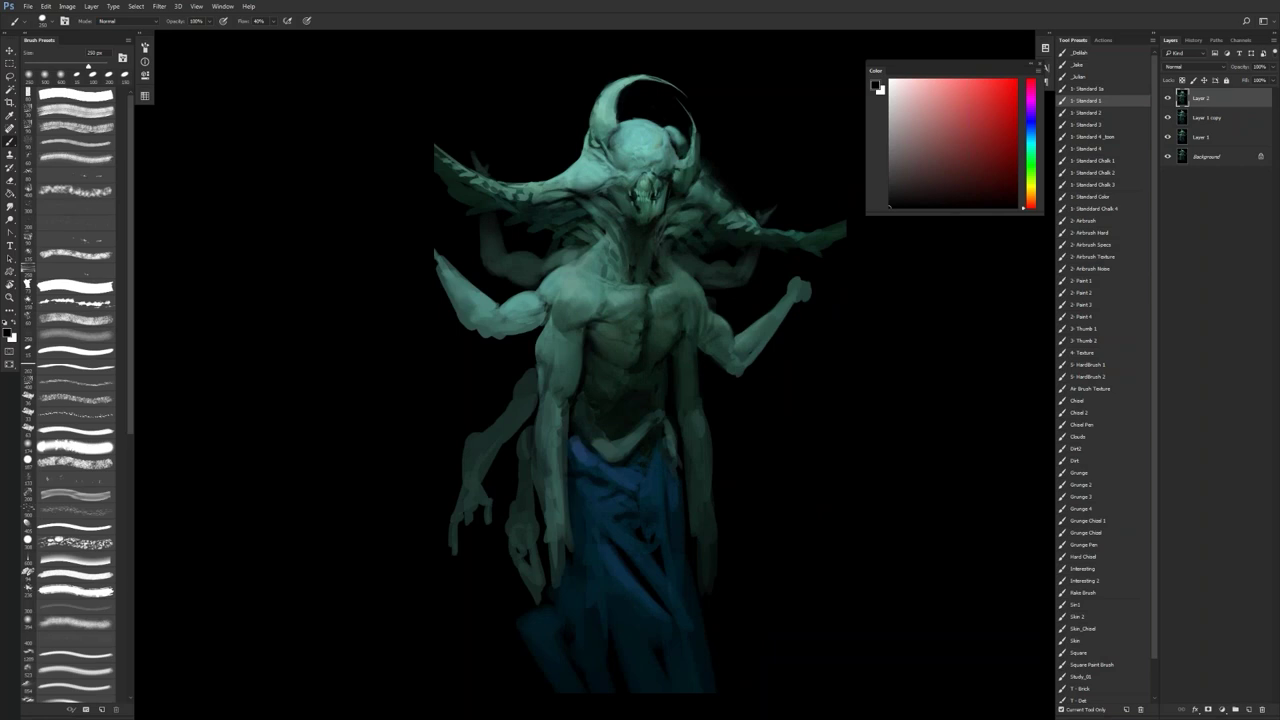
alt+click(707, 183)
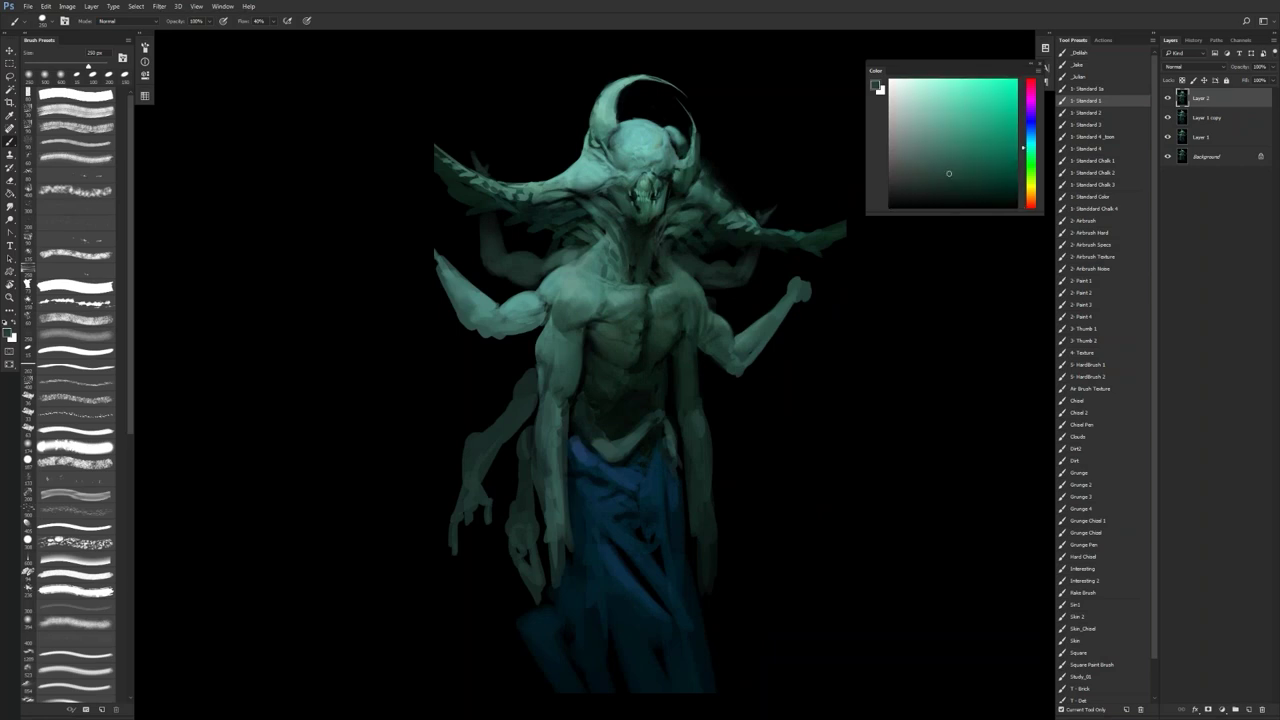
click(1099, 89)
click(948, 163)
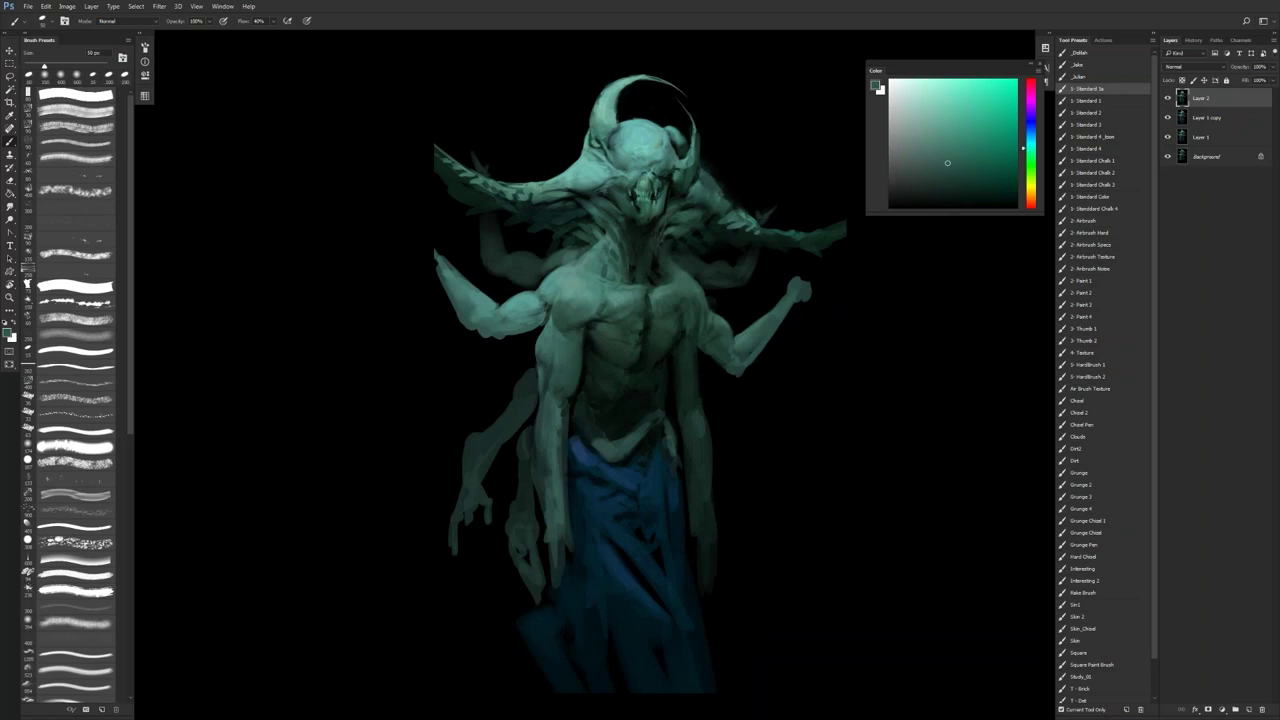
key(z)
click(726, 206)
key(f)
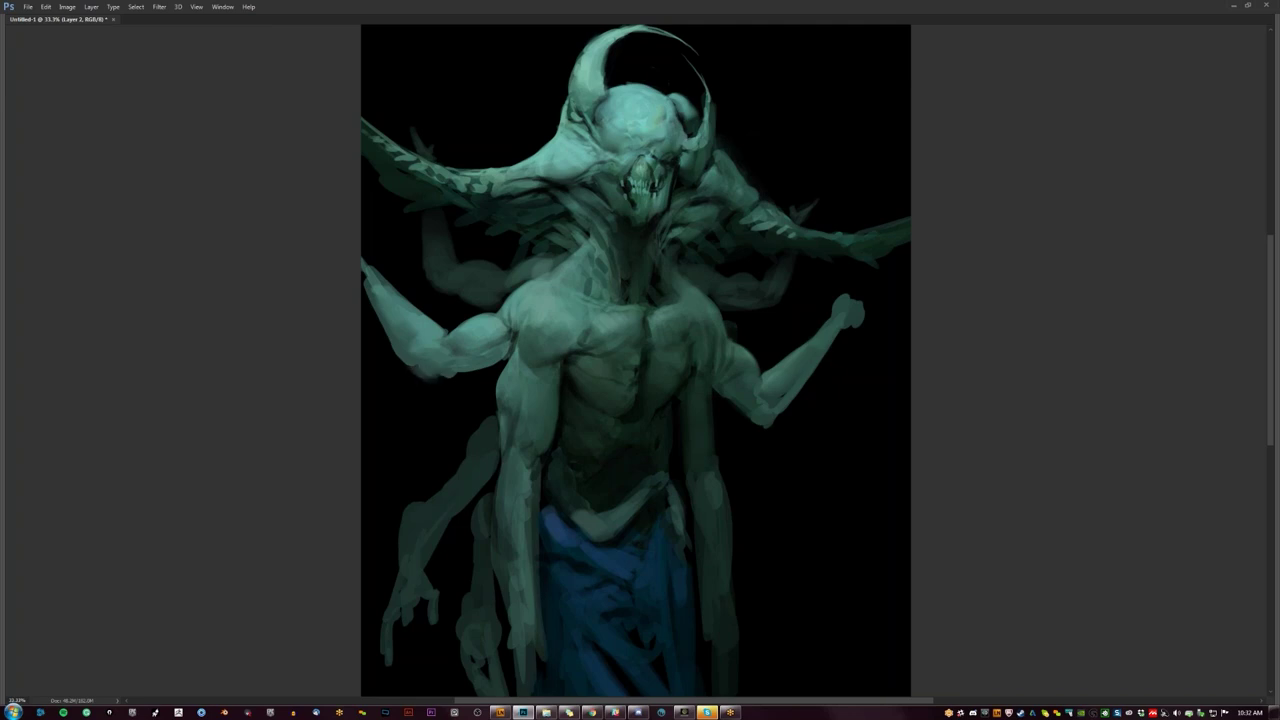
Step: Check the figure mirrored both ways and lighten the muscle between the neck and the brighter shoulder
key(ctrl+shift+h)
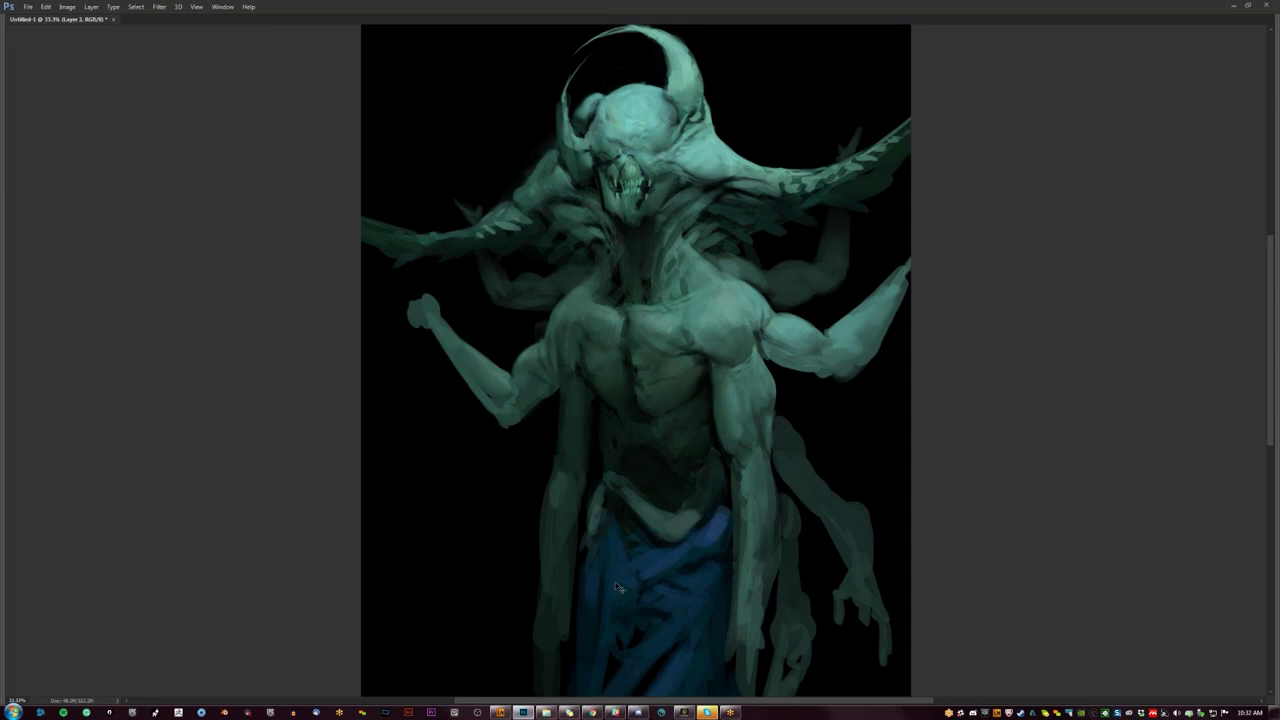
key(ctrl+shift+h)
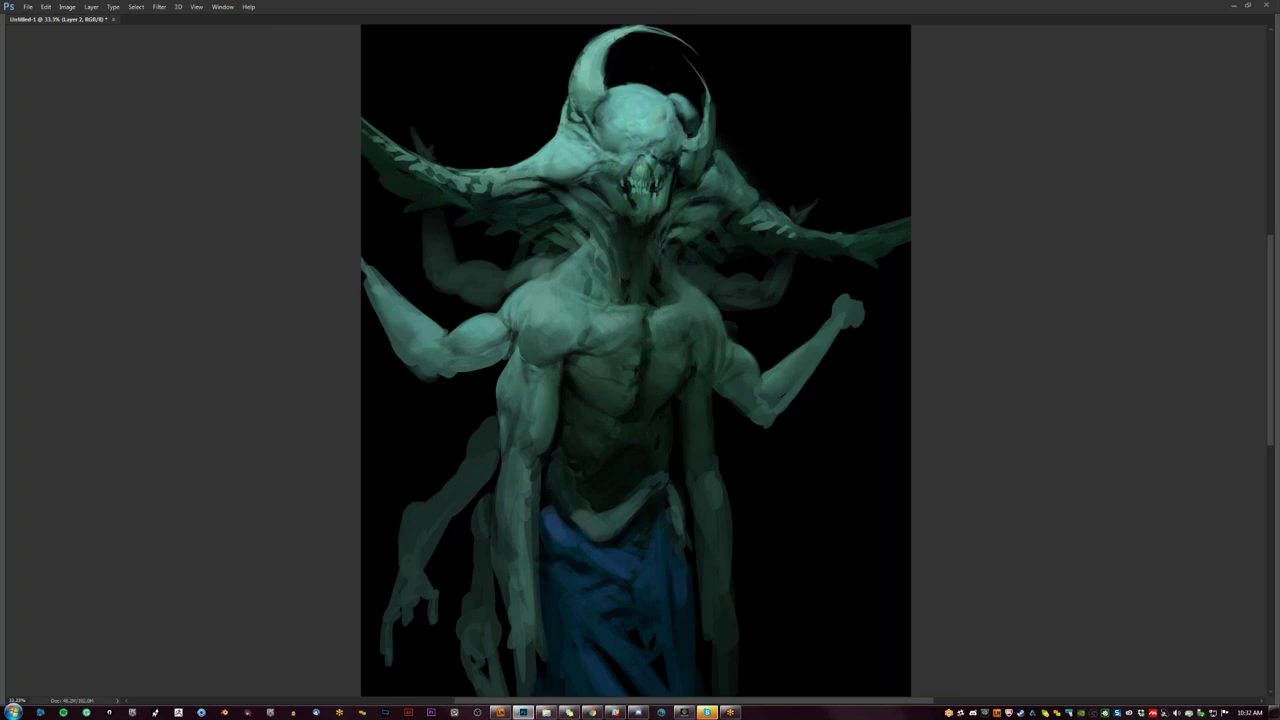
key(z)
alt+click(518, 382)
click(543, 354)
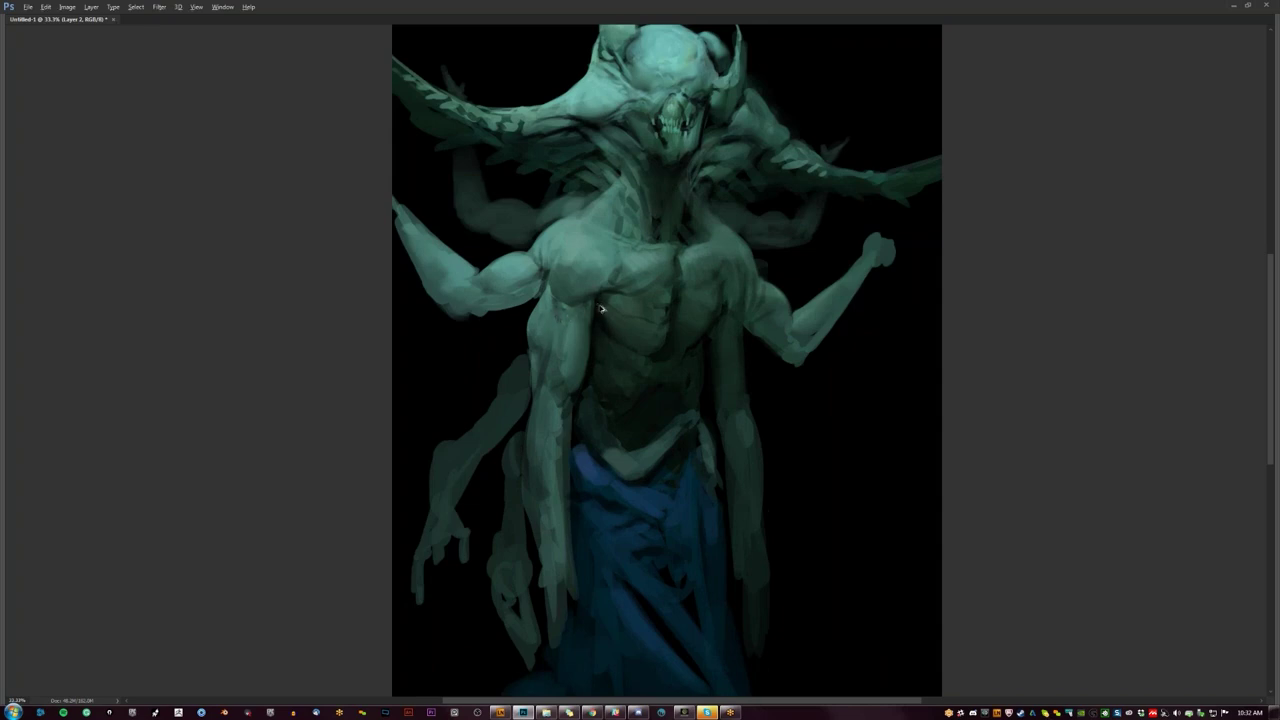
key(ctrl+shift+h)
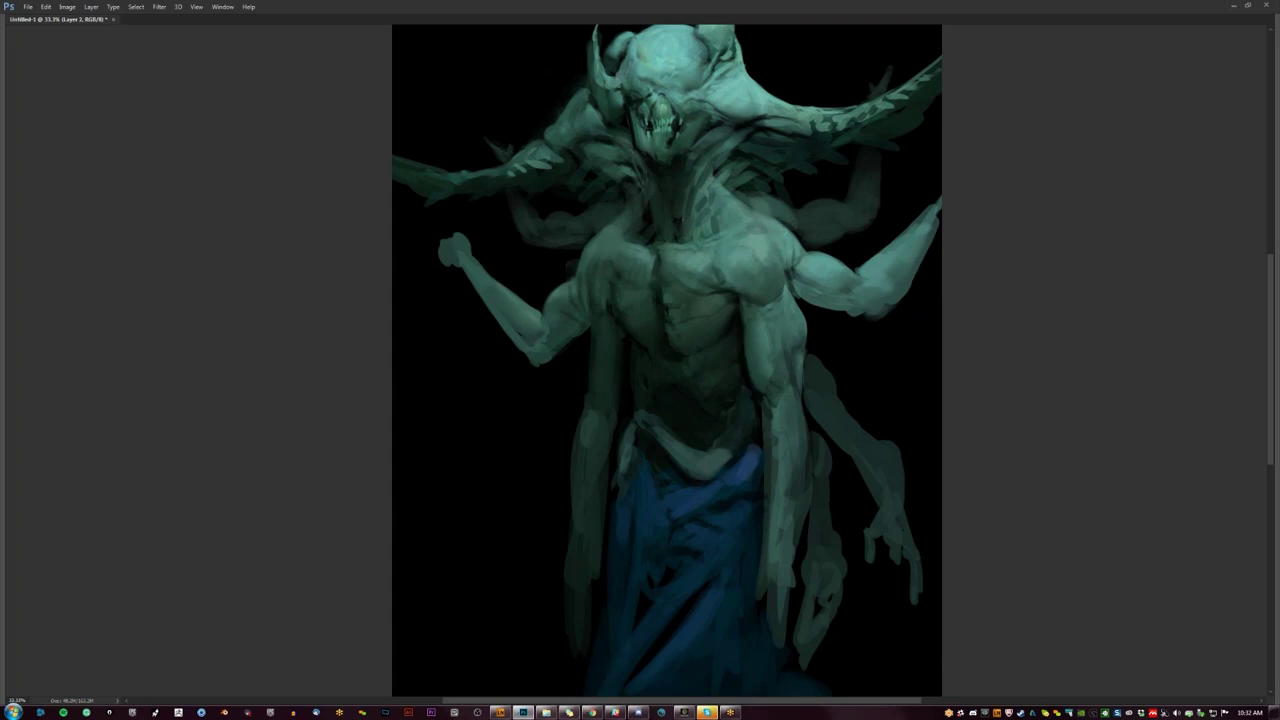
drag(717, 222, 727, 204)
drag(712, 232, 704, 196)
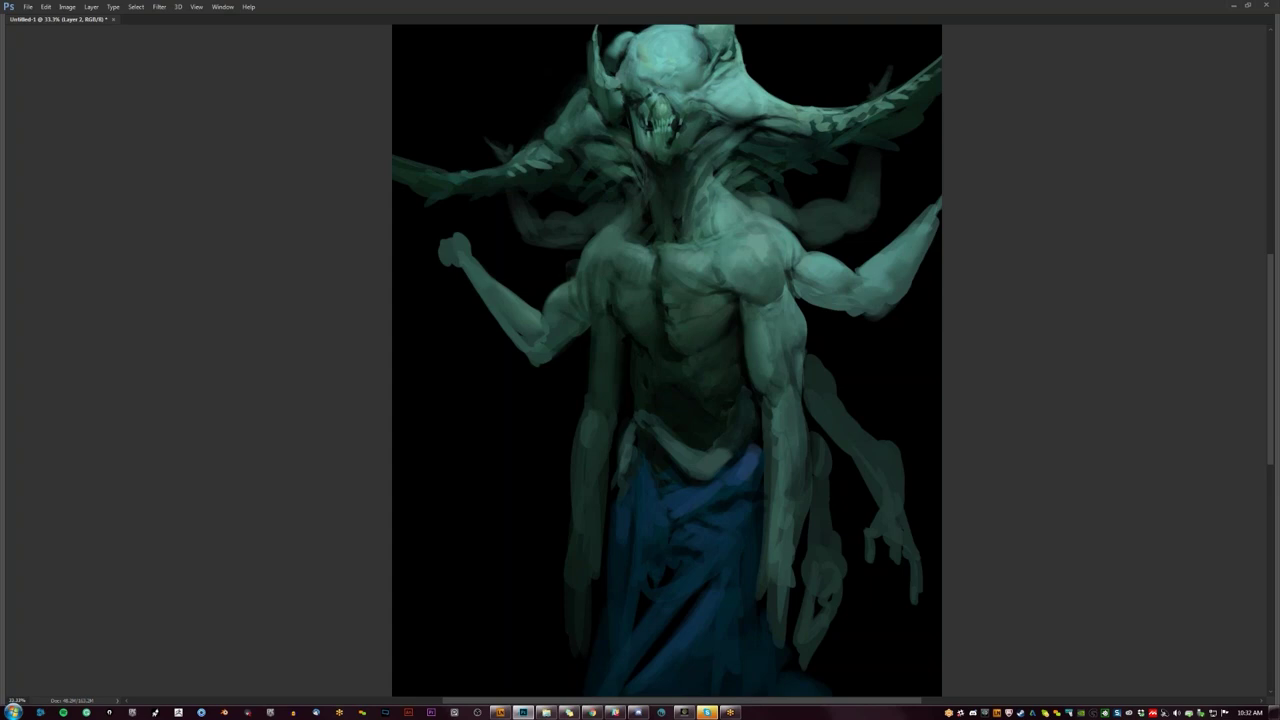
Step: Flip the painting horizontally, review the whole figure from a distance and leave the full-screen view
key(ctrl+minus)
key(ctrl+minus)
key(ctrl+minus)
key(ctrl+minus)
key(ctrl+shift+h)
ctrl+click(652, 343)
ctrl+click(656, 341)
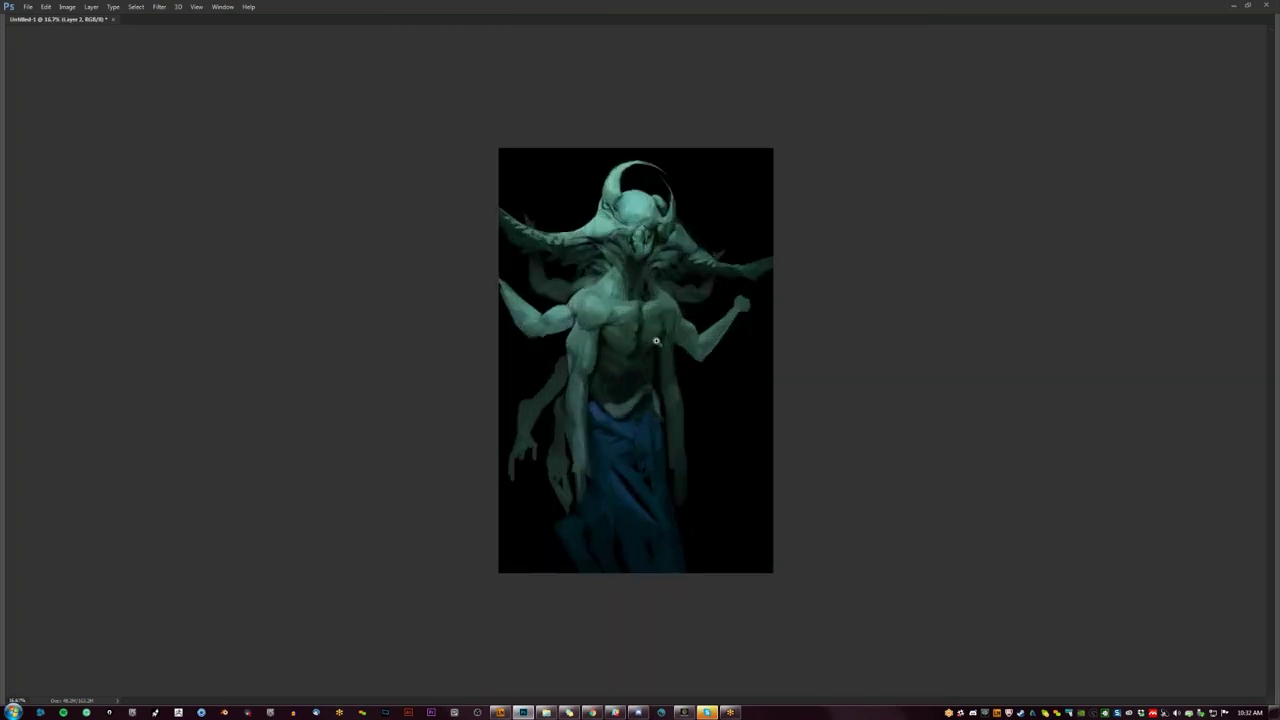
scroll(656, 341, up, 1)
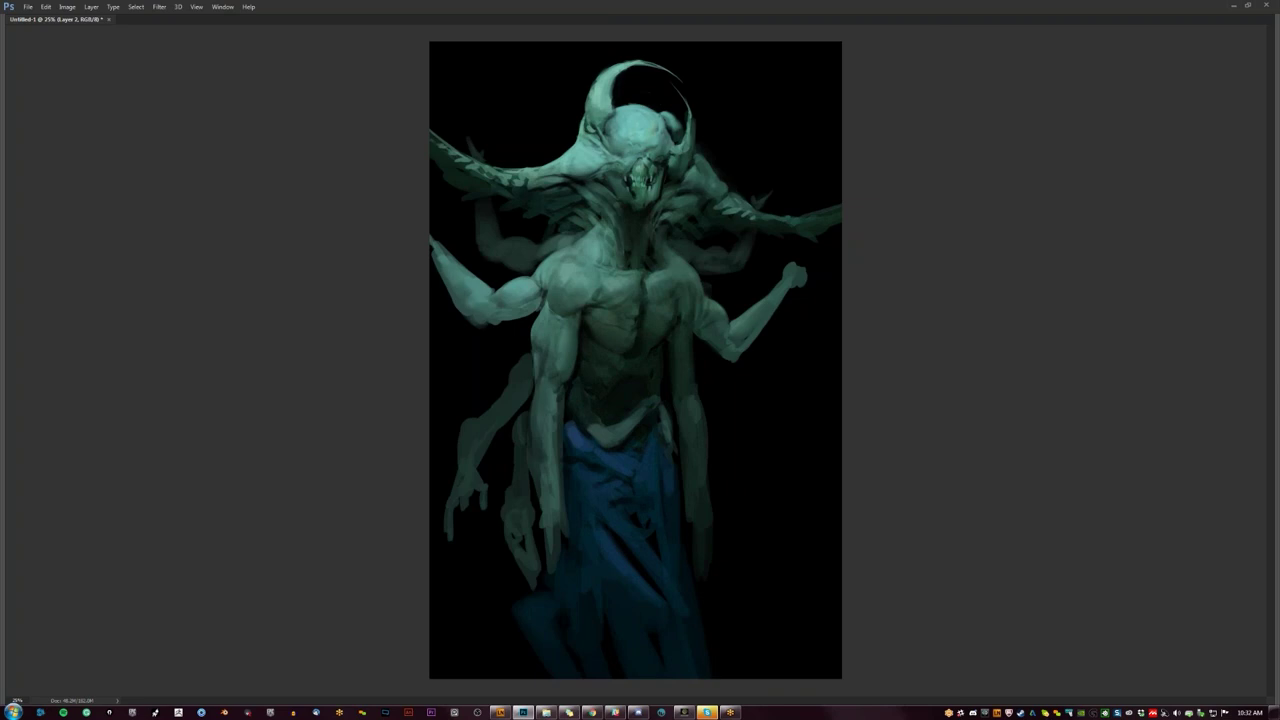
key(Tab)
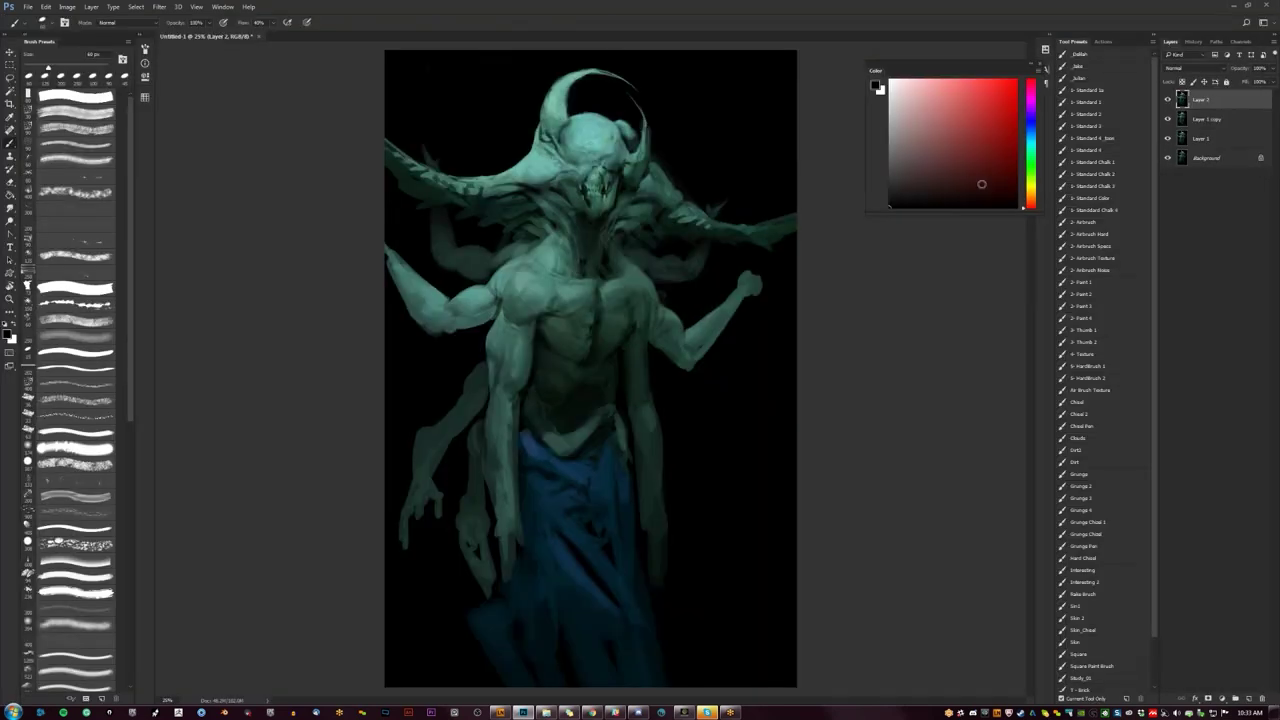
Step: Glaze the neck beneath the jaw with a much larger brush in a brighter, saturated green and undo the last stroke
alt+click(617, 295)
click(971, 185)
key(])
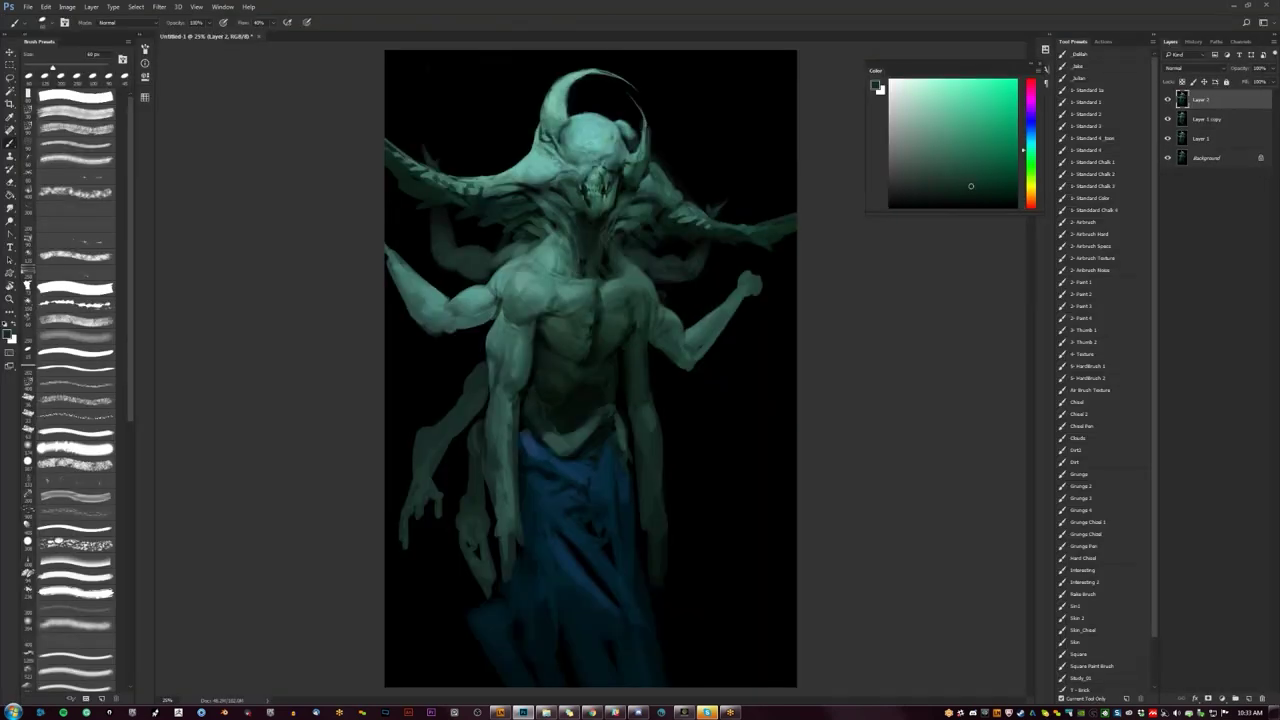
key(])
key(])
key(])
key(])
key(])
key(])
key(])
key(])
key(])
key(])
key(])
key(])
drag(970, 186, 980, 161)
key([)
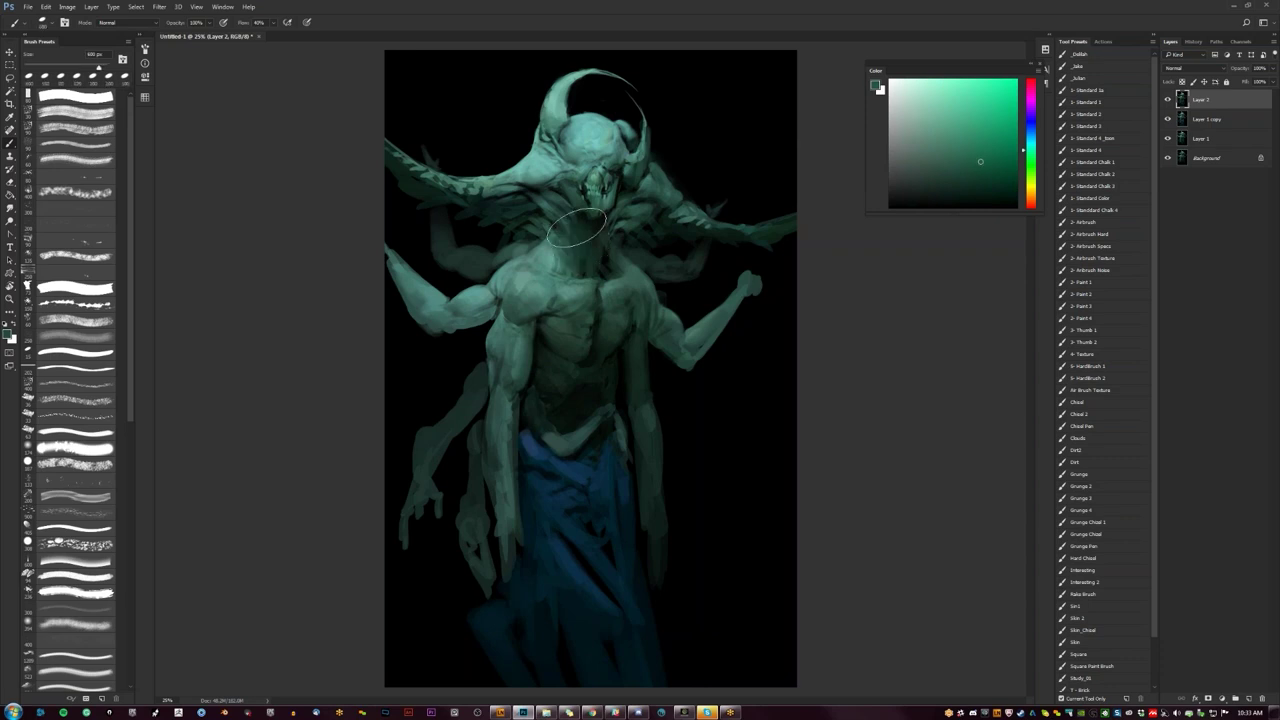
mouse_move(568, 228)
mouse_down()
mouse_move(620, 228)
mouse_move(640, 178)
mouse_move(628, 200)
mouse_up()
key(ctrl+z)
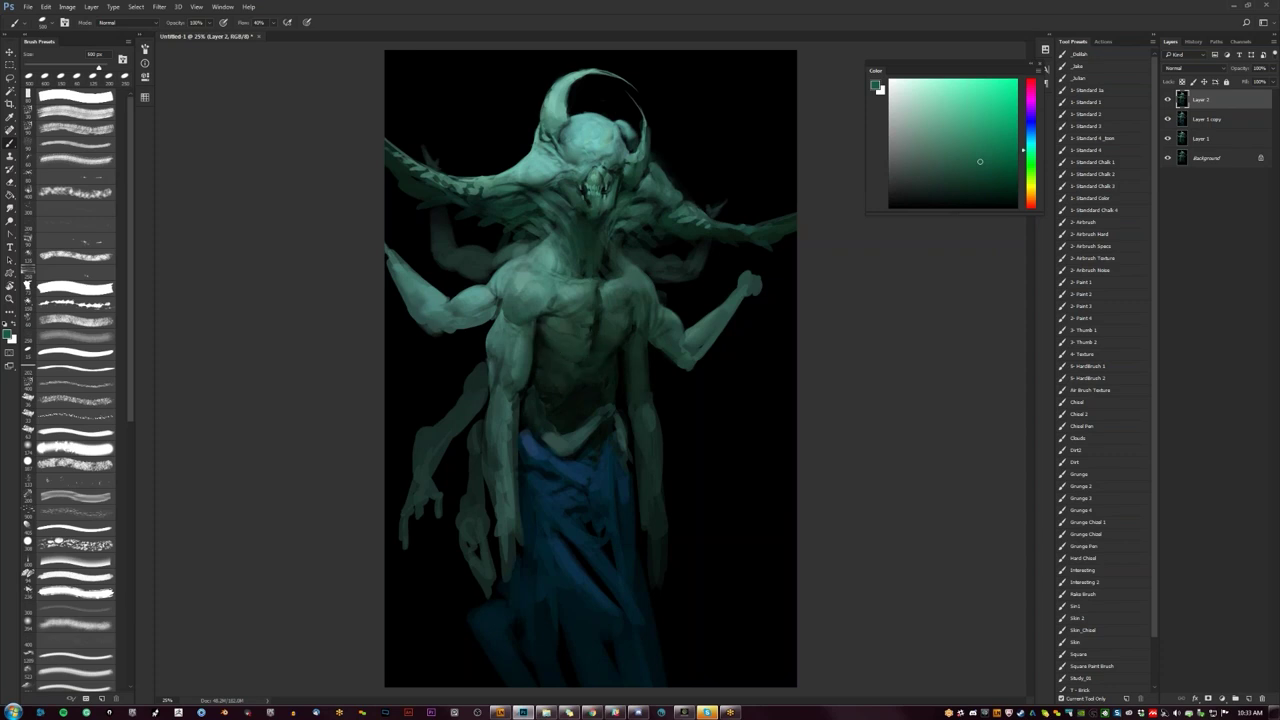
Step: Soften the shading of the abdomen, shoulder and upper arm with greens sampled from the creature's body
alt+click(603, 359)
alt+click(510, 378)
alt+click(510, 292)
alt+click(512, 290)
drag(512, 292, 528, 270)
alt+click(516, 357)
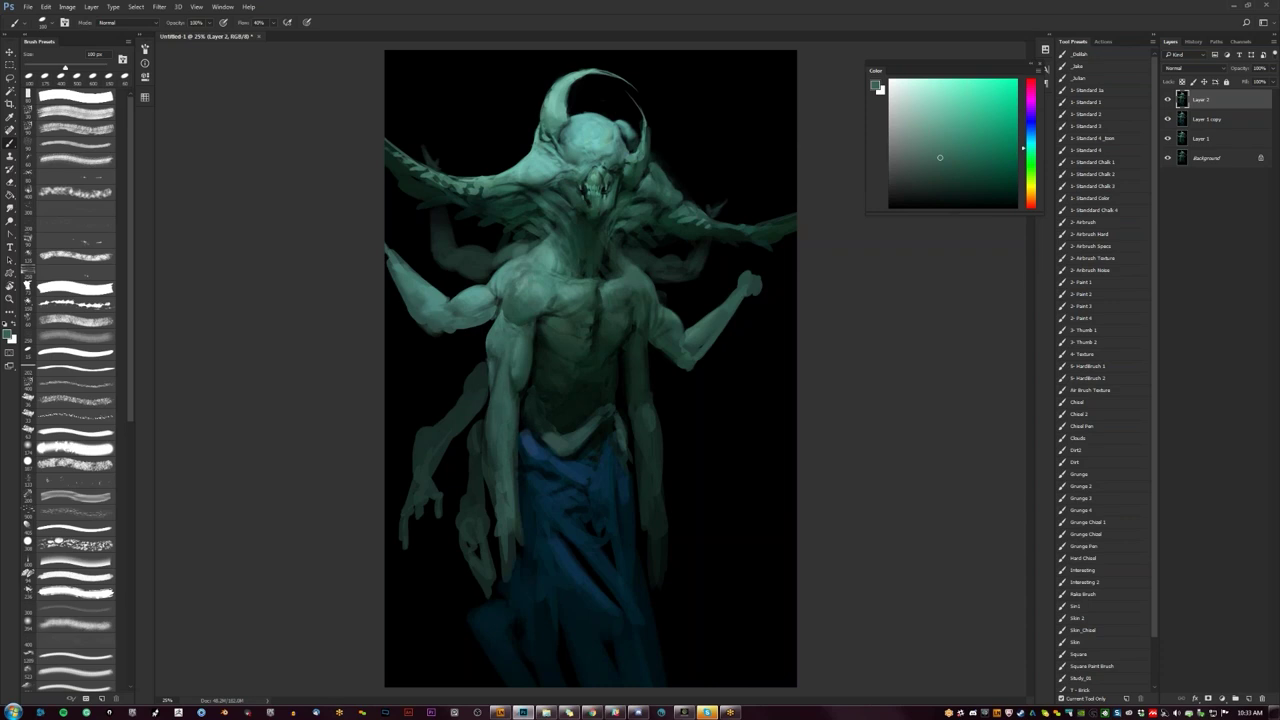
Step: Slim the forearm and hand of the front hanging arm using sampled green and black, enlarging the brush to 200 px
key(d)
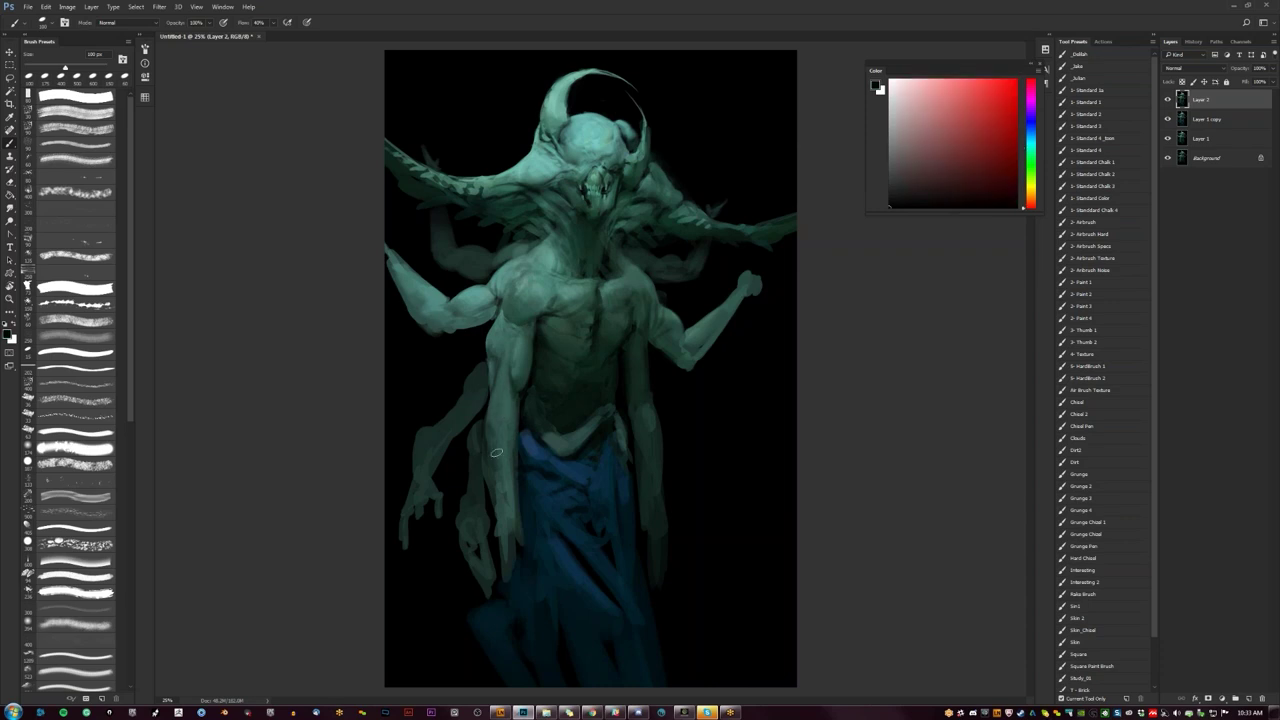
alt+click(504, 431)
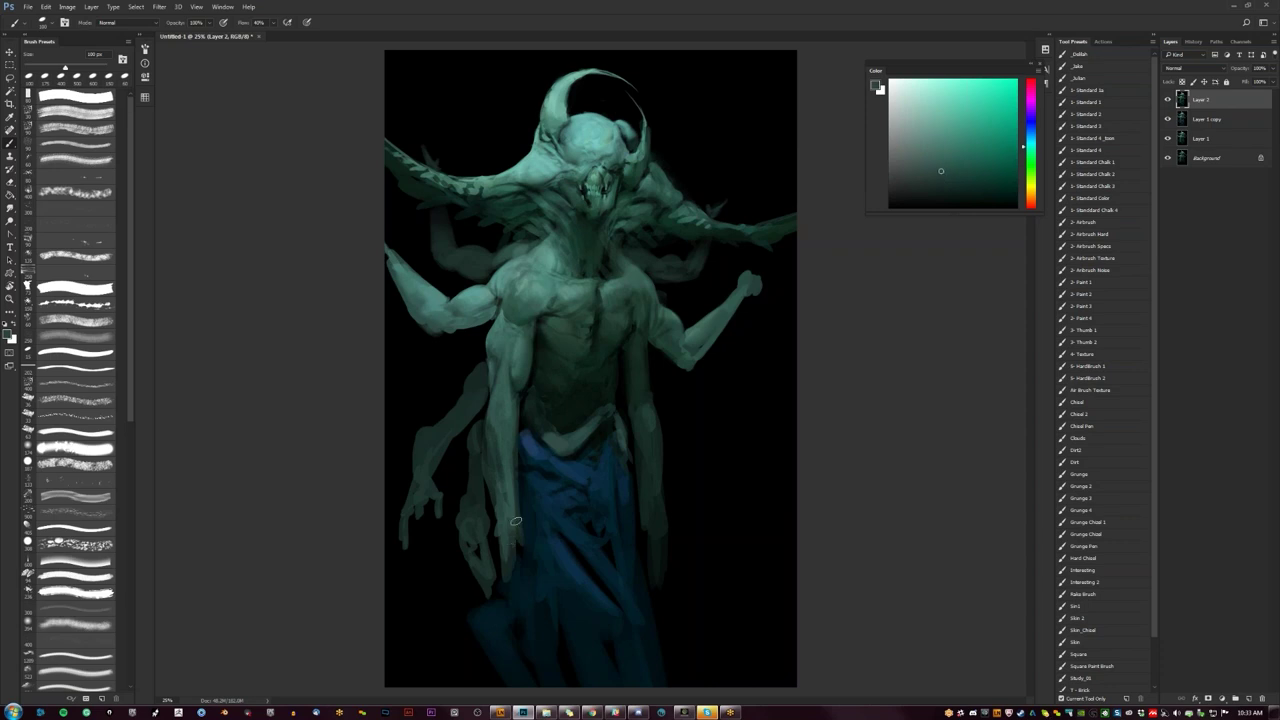
key(d)
drag(500, 497, 501, 531)
key(bracketright)
key(bracketright)
key(bracketright)
drag(489, 463, 503, 532)
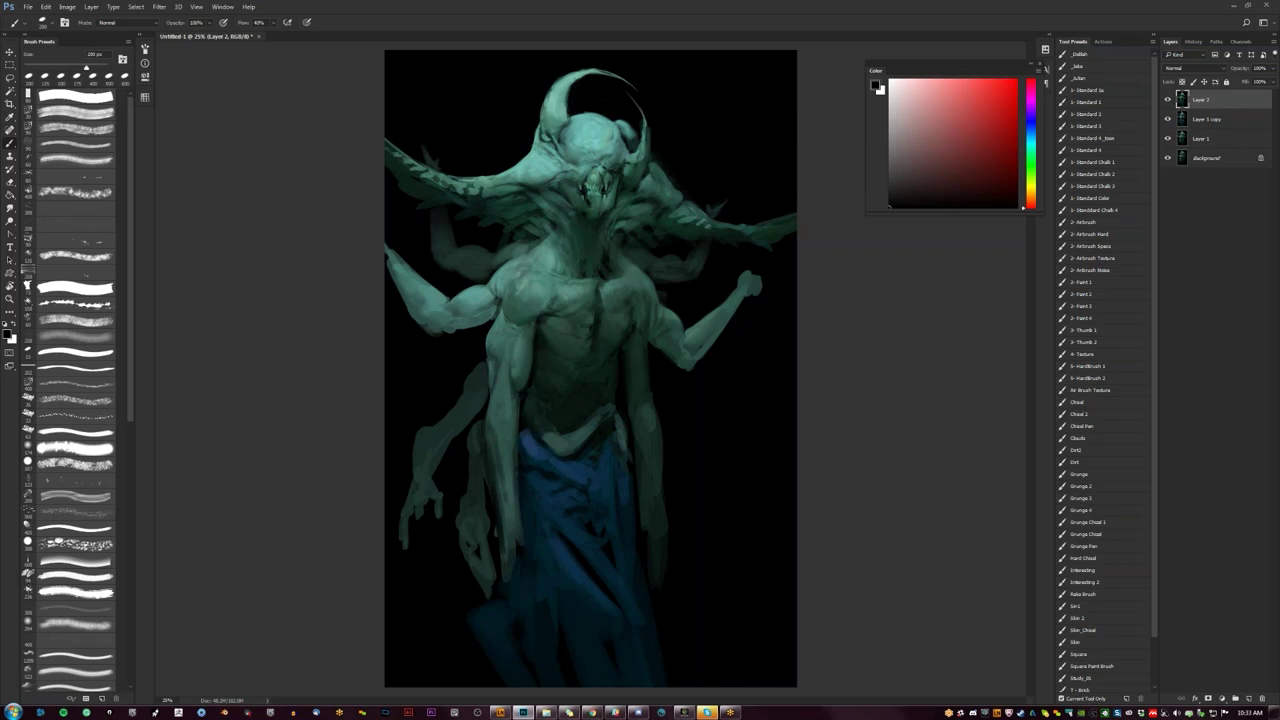
Step: Flip the painting horizontally and refine the neck, collarbones and darker shoulder with sampled greens and a 90 px brush
key(ctrl+shift+h)
alt+click(707, 279)
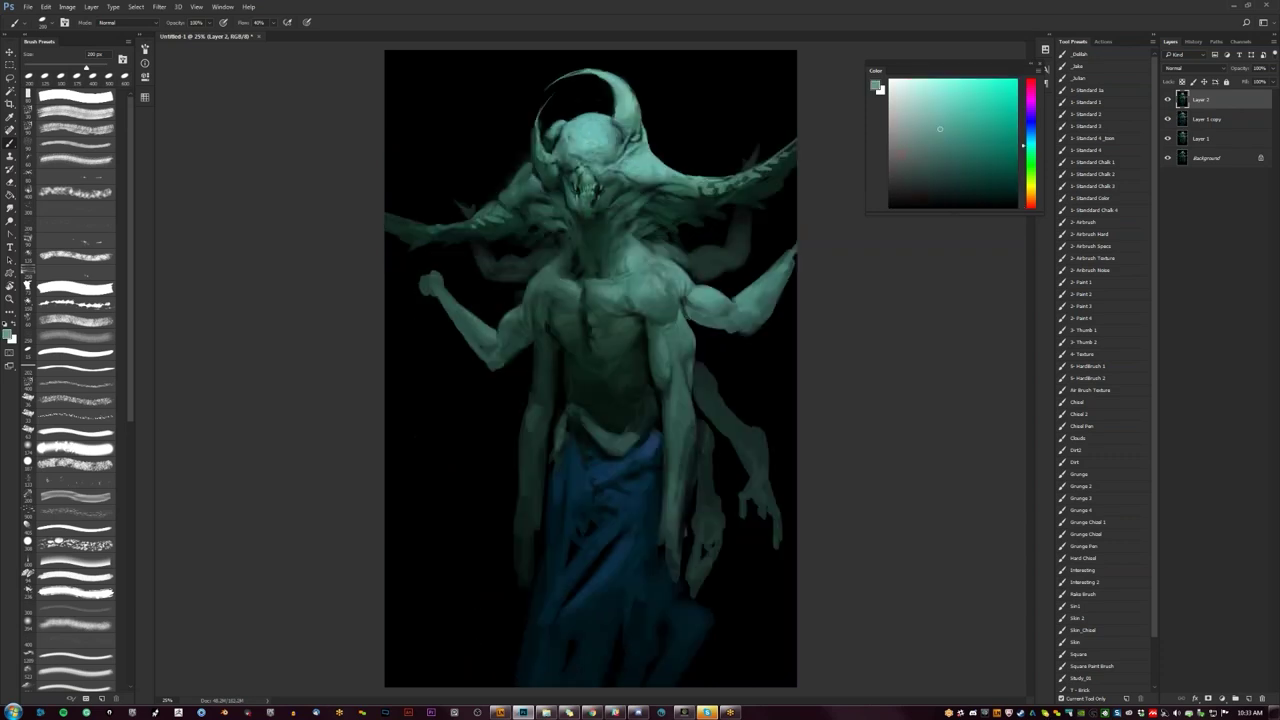
key(bracketleft)
key(bracketleft)
key(bracketleft)
key(bracketleft)
alt+click(553, 328)
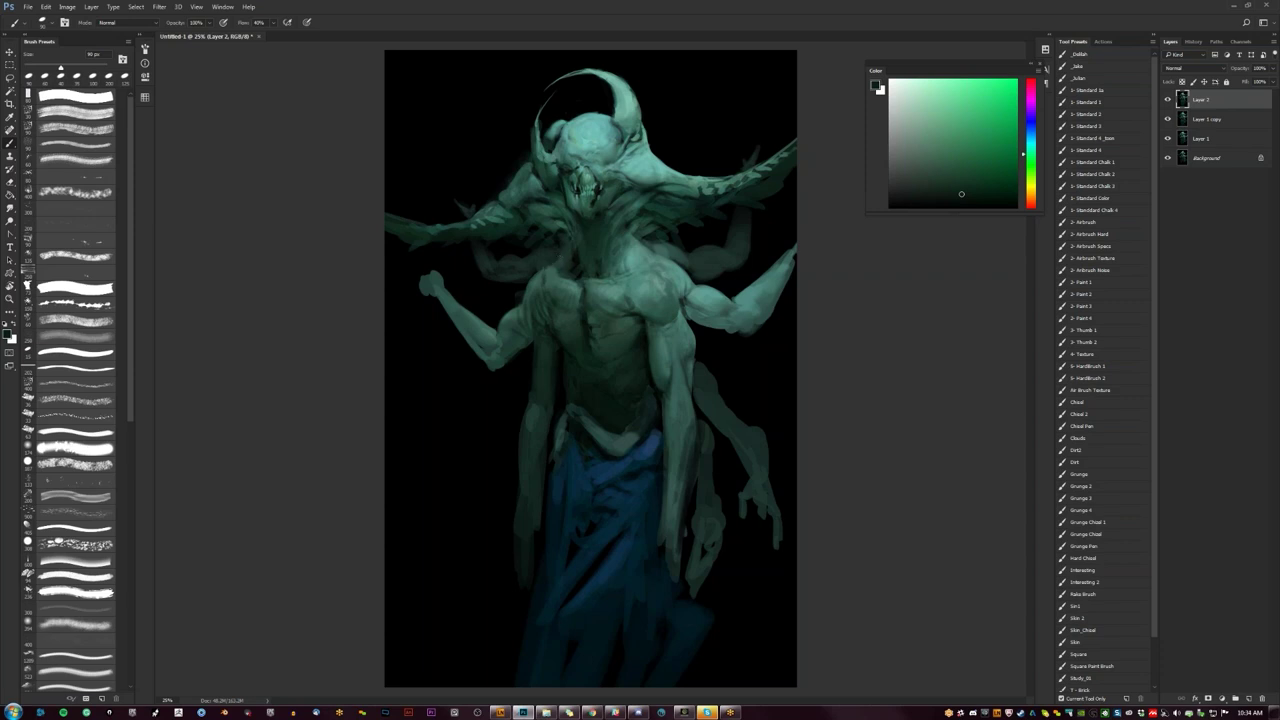
alt+click(555, 262)
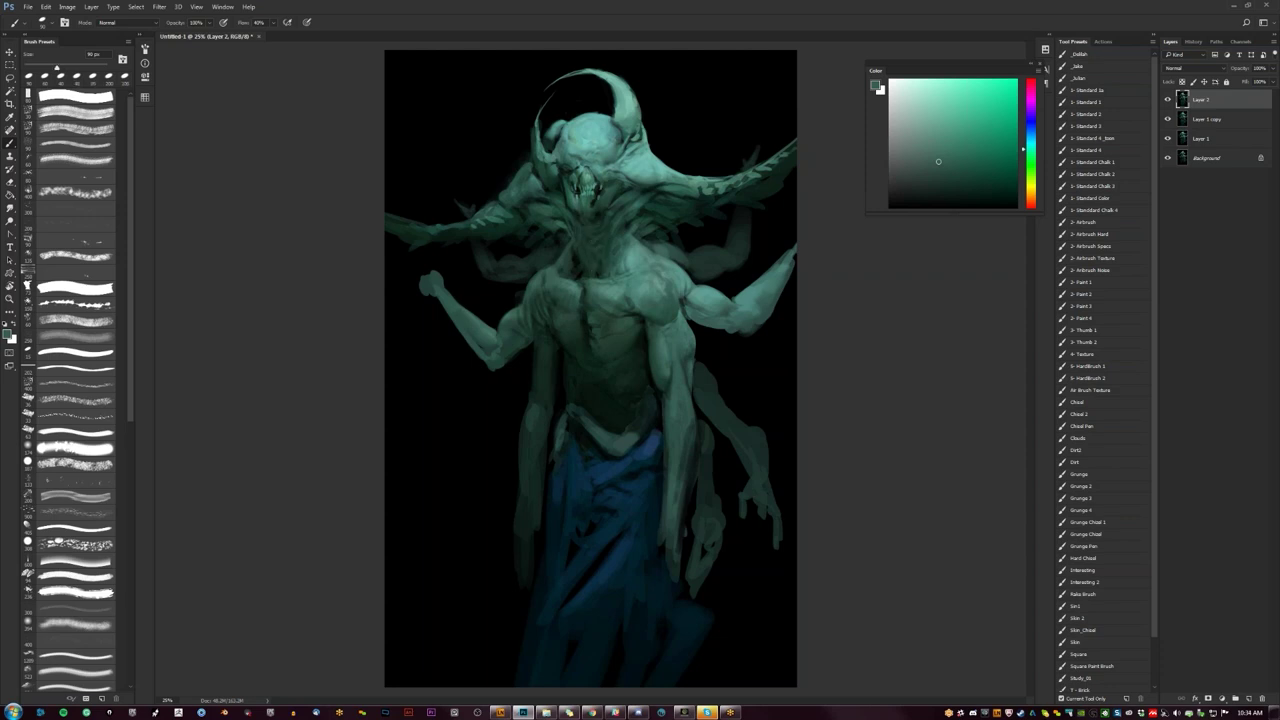
Step: Review the whole figure and deepen the hollows at the base of the neck with an 80 px brush
key(z)
drag(585, 235, 520, 235)
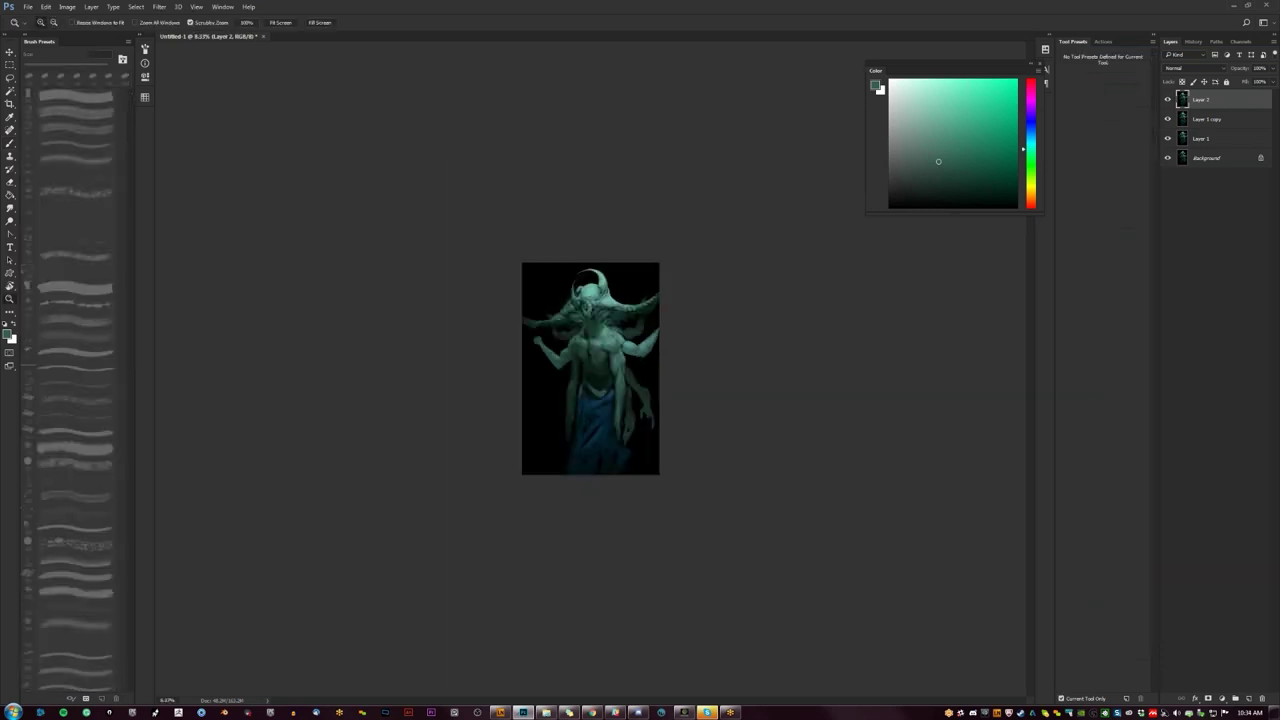
key(ctrl+plus)
key(ctrl+plus)
key(ctrl+plus)
key(b)
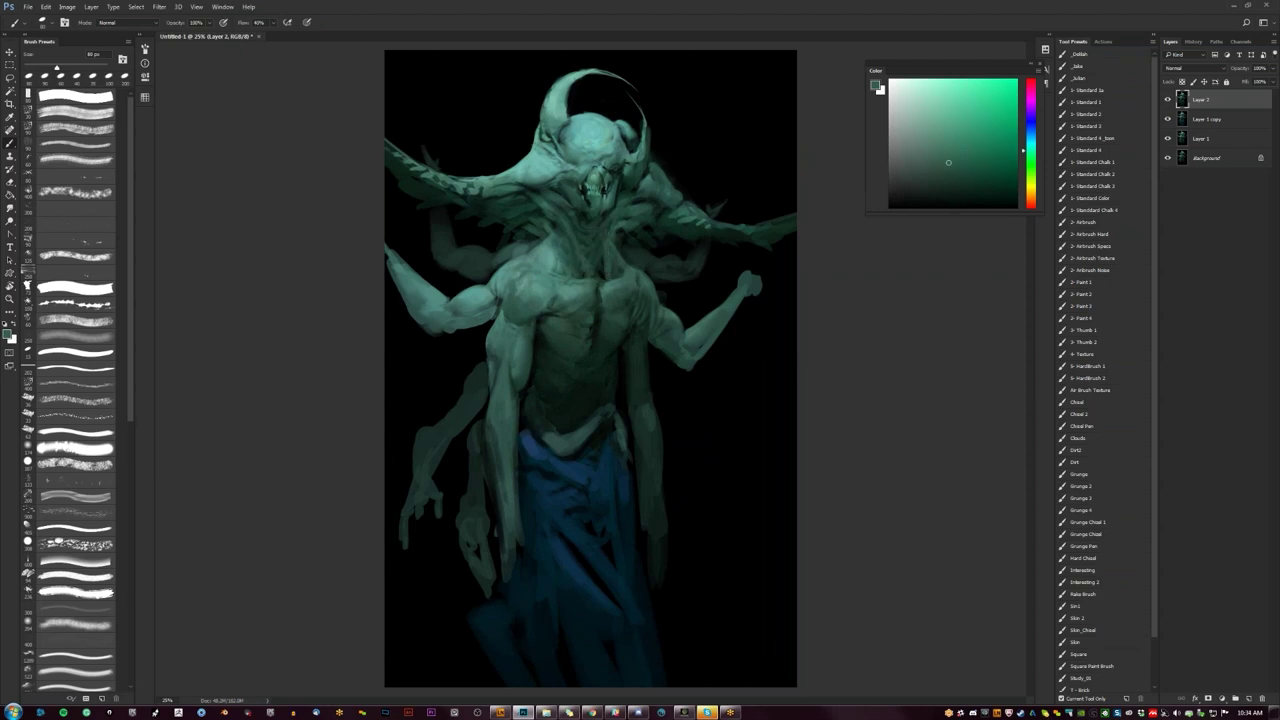
key(d)
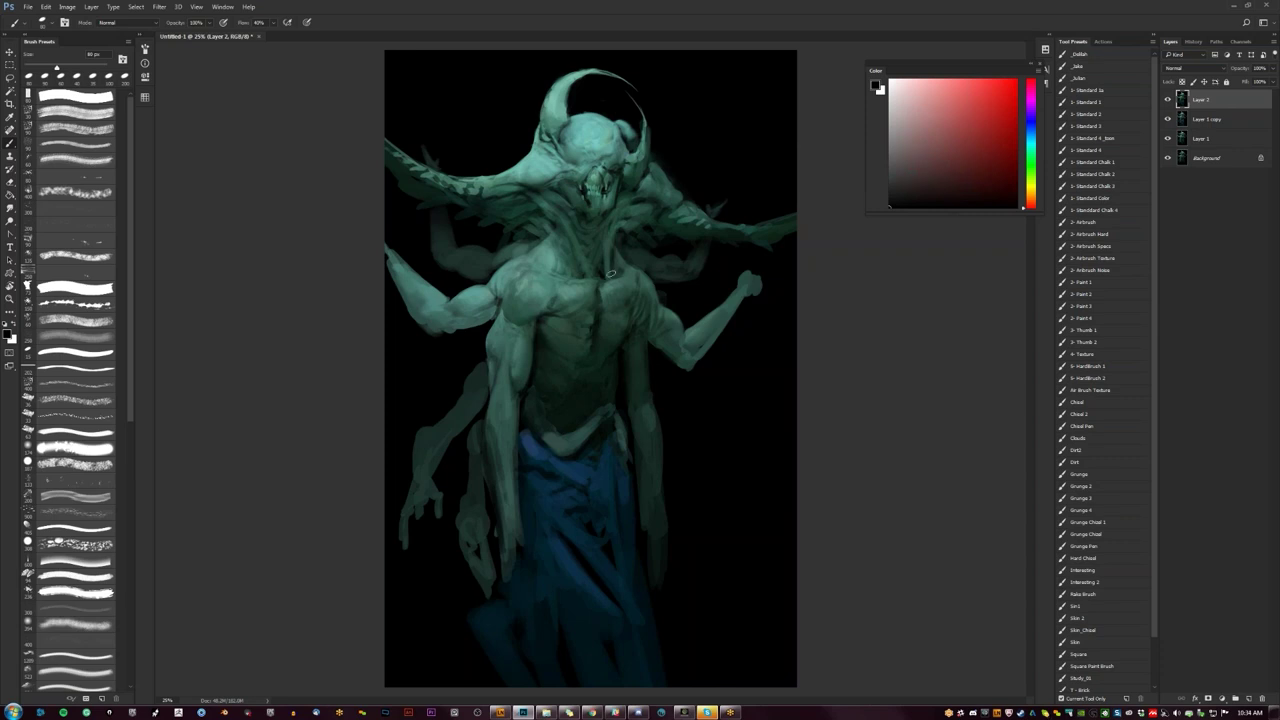
Step: Flip the painting horizontally and paint a light tendon down the neck to the collarbone in green sampled from the shoulder
key(z)
click(611, 315)
alt+click(609, 320)
alt+click(607, 325)
alt+click(606, 329)
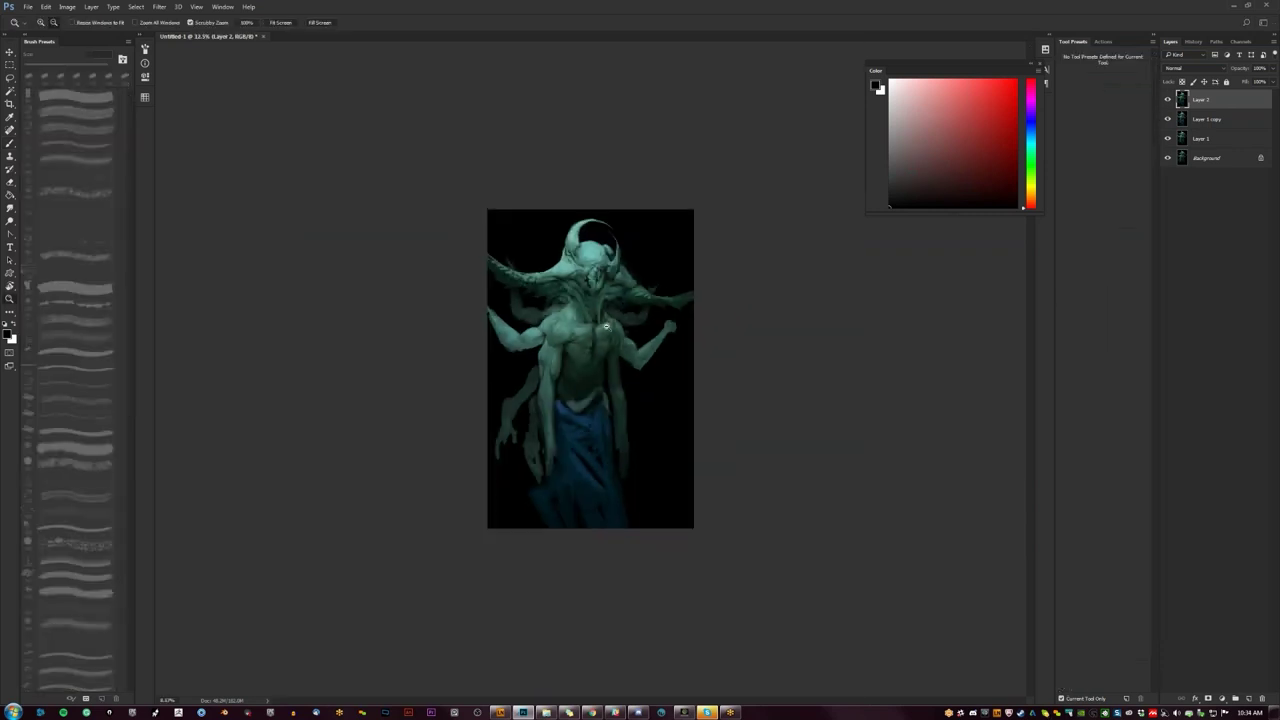
alt+click(597, 396)
key(ctrl+shift+h)
click(603, 325)
click(603, 325)
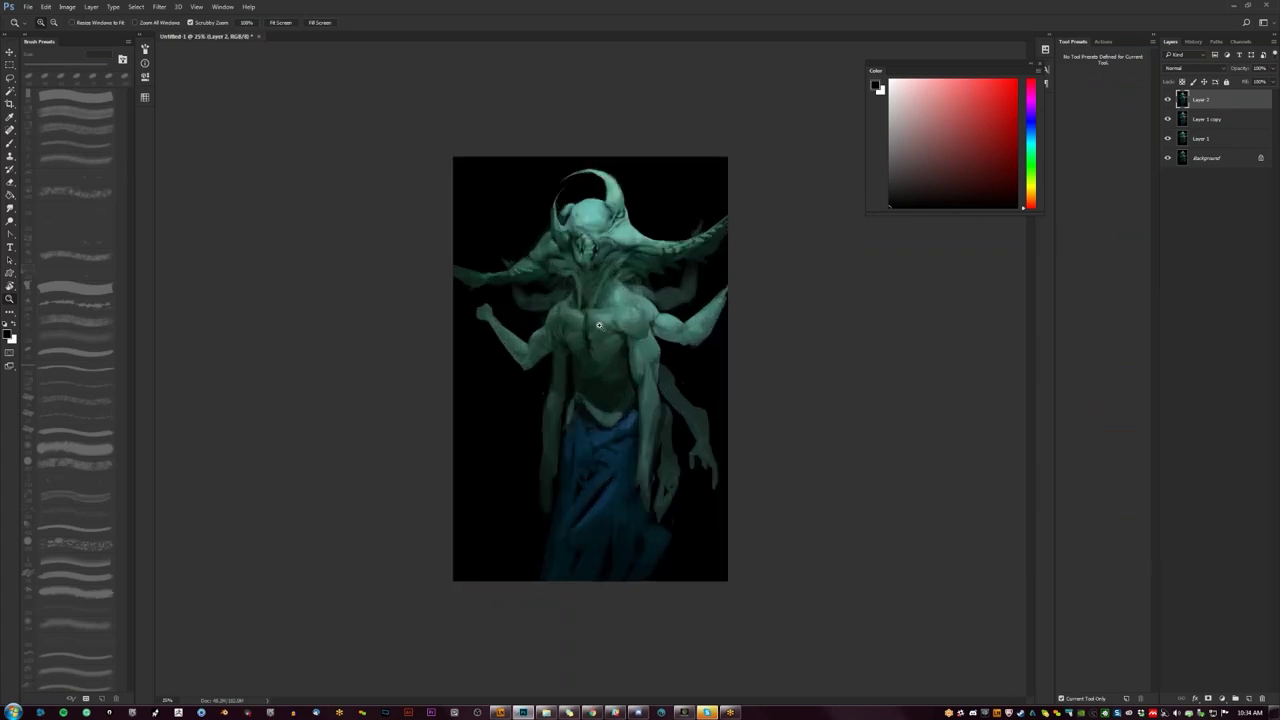
click(603, 325)
click(603, 325)
key(b)
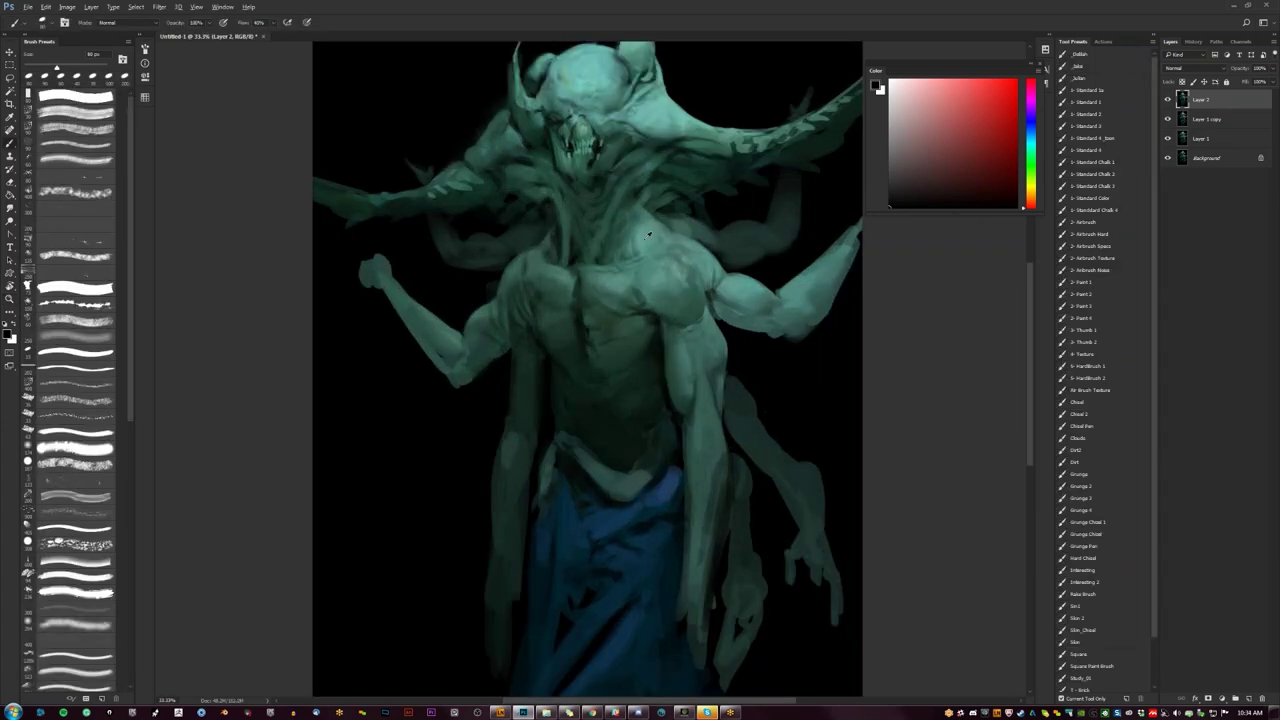
alt+click(649, 234)
drag(604, 226, 588, 262)
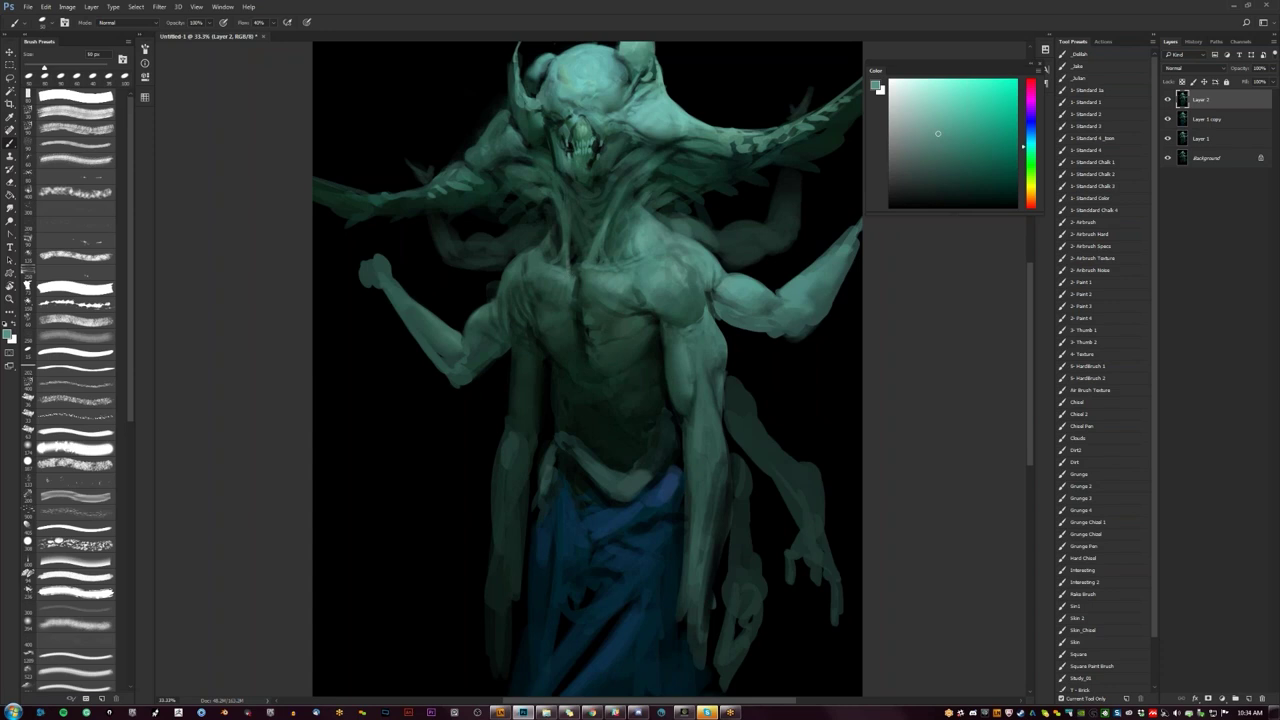
Step: Switch to black with a larger brush and flip the painting horizontally to review the whole figure
key(d)
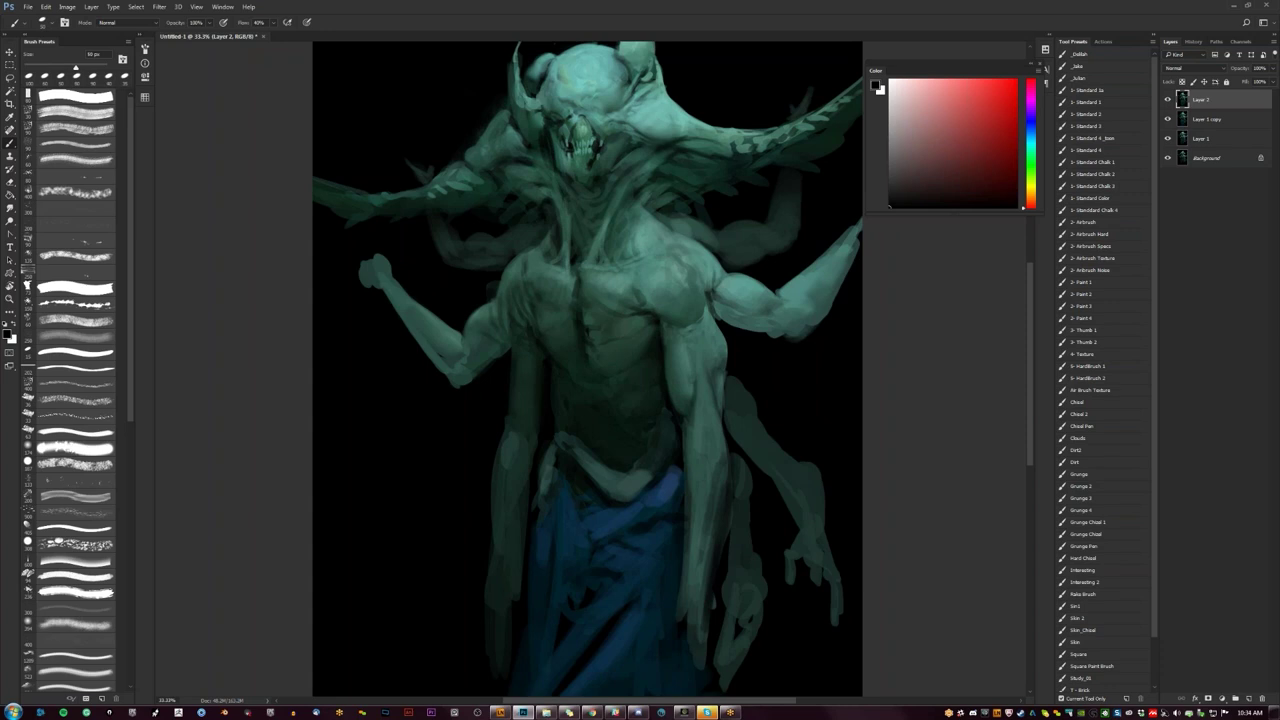
key(bracketright)
key(bracketright)
key(bracketright)
key(bracketright)
key(z)
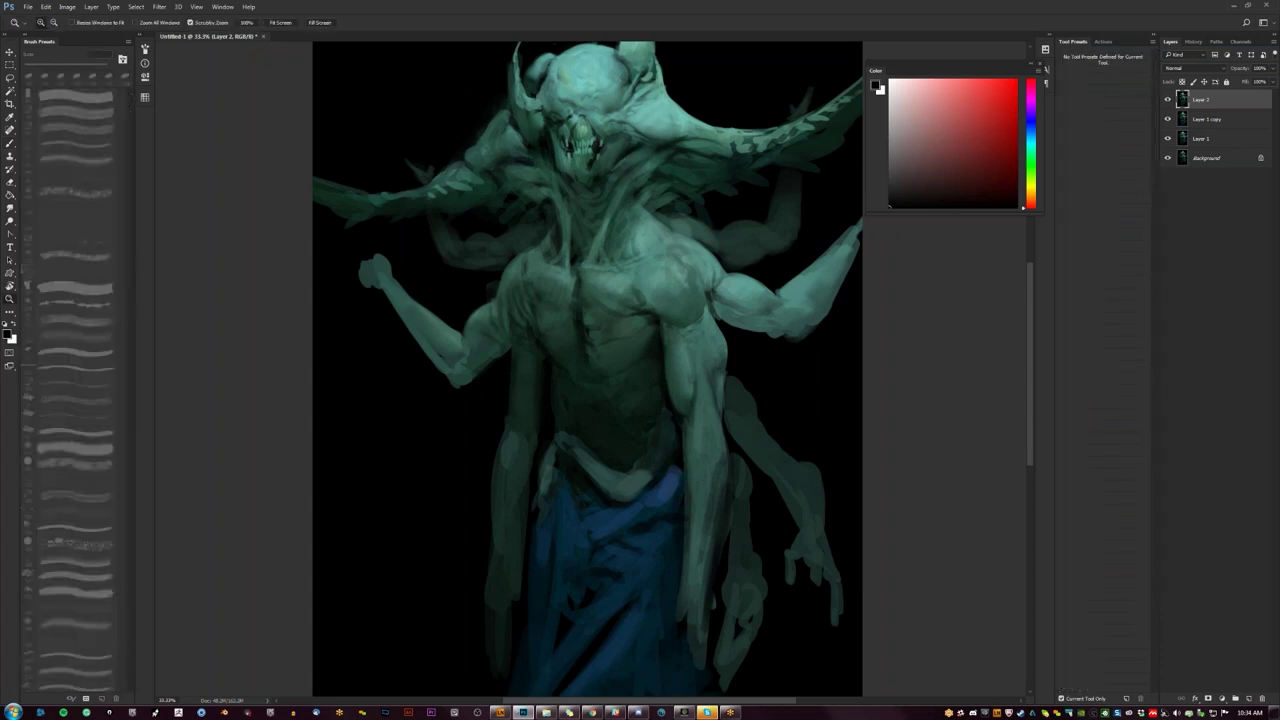
alt+click(603, 468)
alt+click(603, 468)
key(ctrl+shift+h)
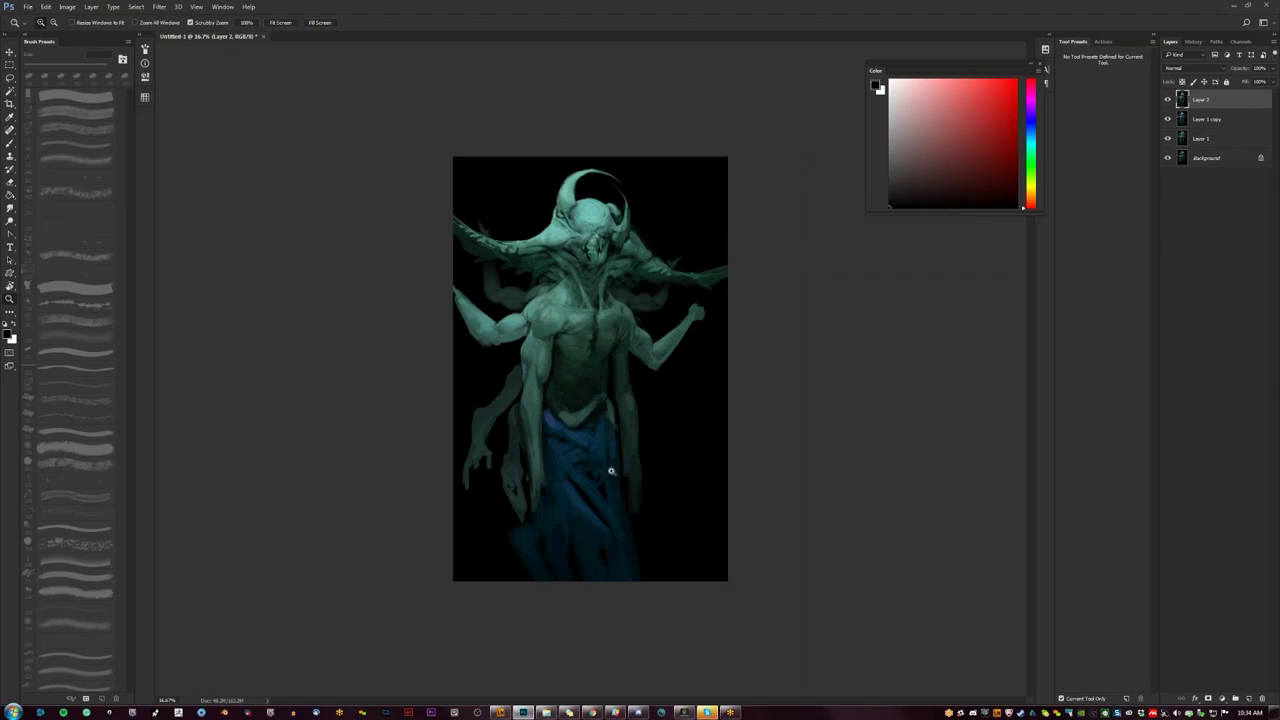
Step: Paint muted green over the creature's upper jaw and teeth with a small brush
click(579, 251)
click(579, 251)
click(579, 251)
key(b)
key(bracketleft)
key(bracketleft)
key(bracketright)
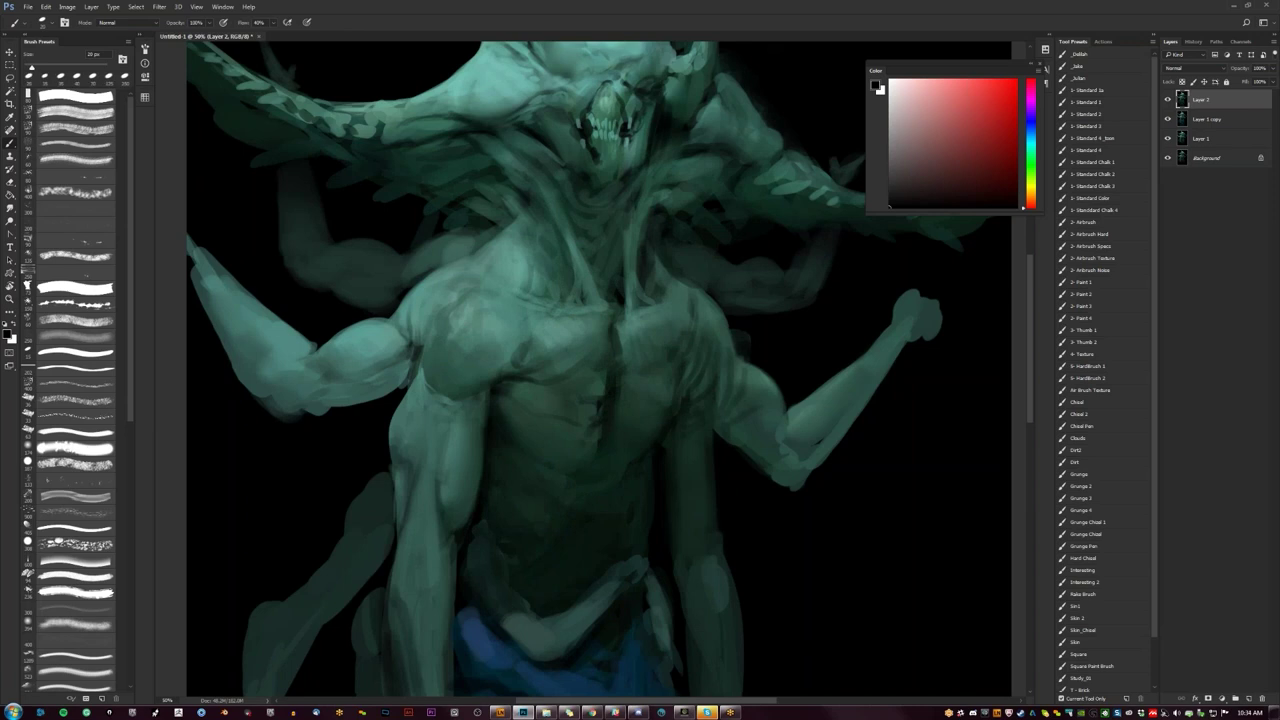
drag(600, 360, 637, 469)
key(bracketright)
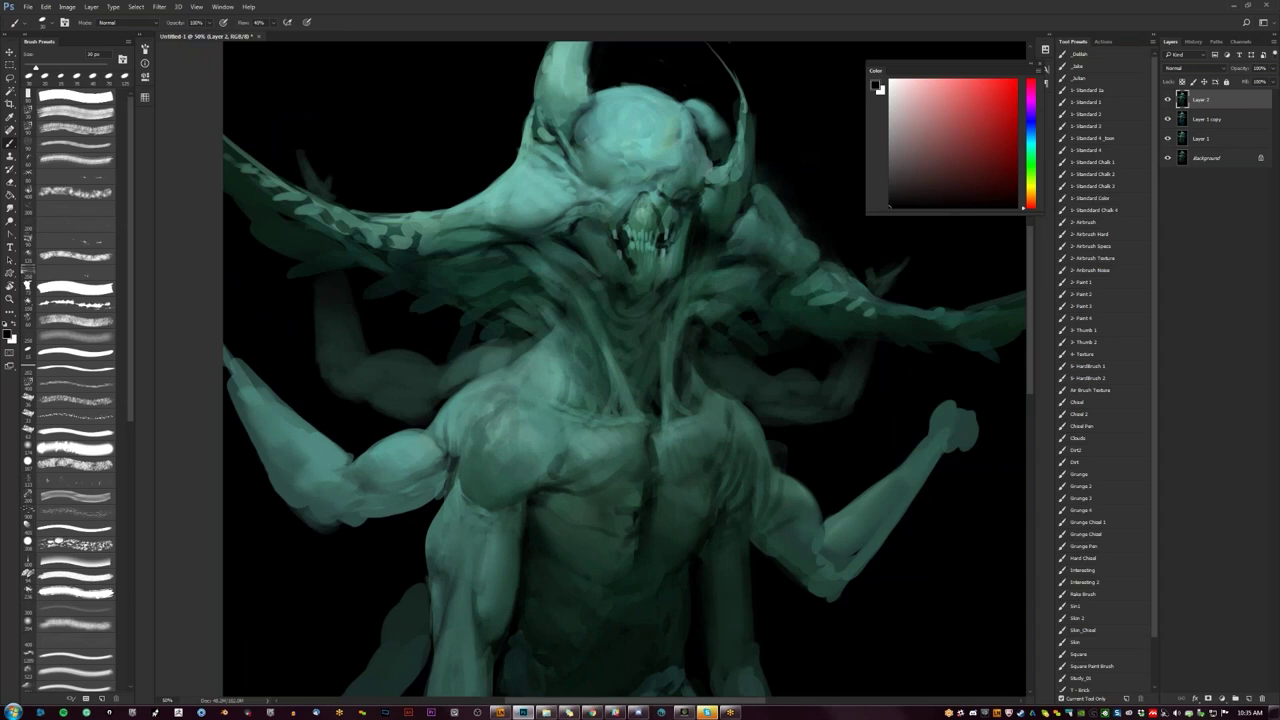
click(955, 161)
mouse_move(657, 211)
mouse_down()
mouse_move(661, 235)
mouse_move(642, 200)
mouse_move(638, 217)
mouse_up()
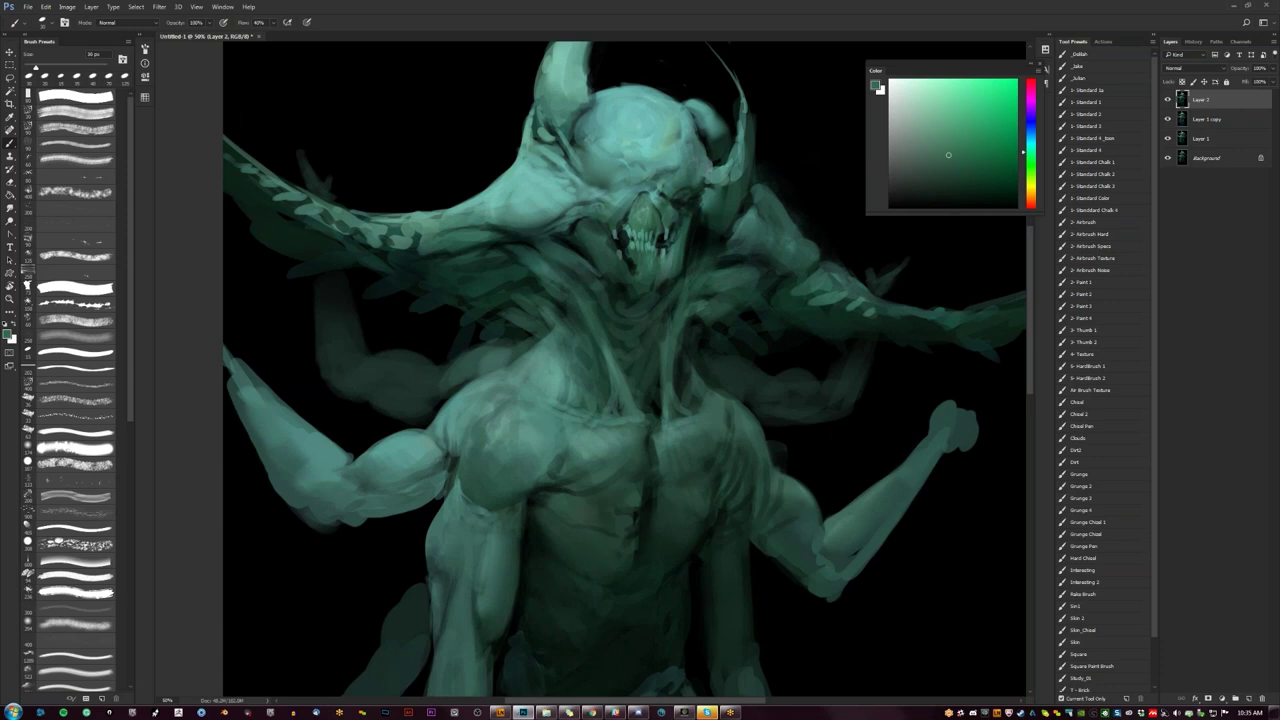
drag(627, 222, 624, 230)
Step: Darken the gaps between the fangs with black and sample a green from the teeth
key(d)
key(comma)
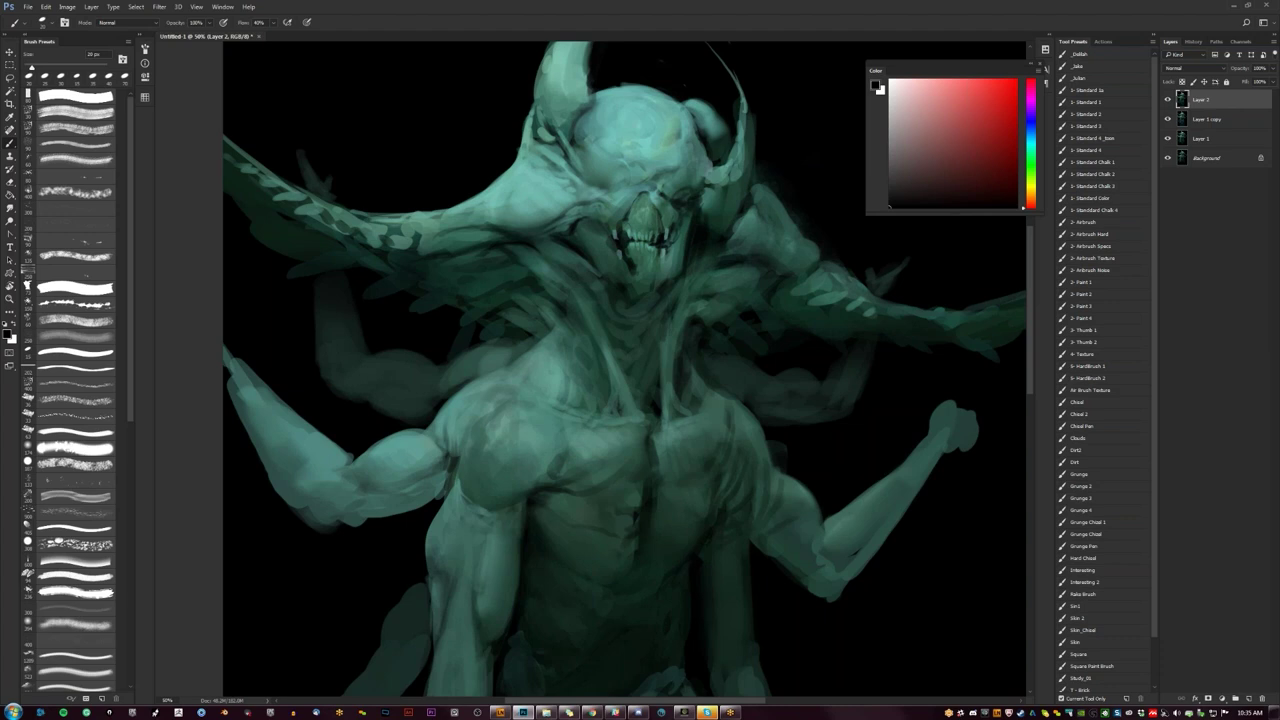
alt+click(652, 226)
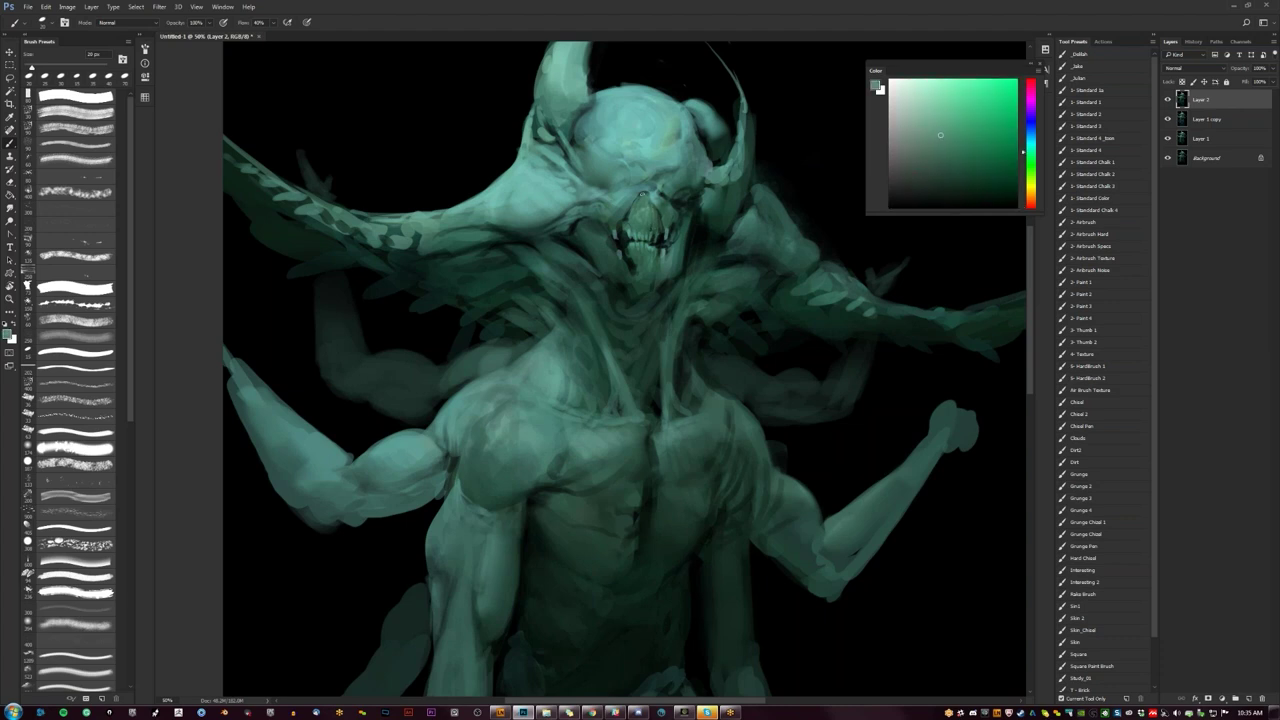
Step: Flip the painting horizontally and brighten the teeth with a light mint green and a 10 px brush
key(z)
alt+click(666, 257)
alt+click(666, 257)
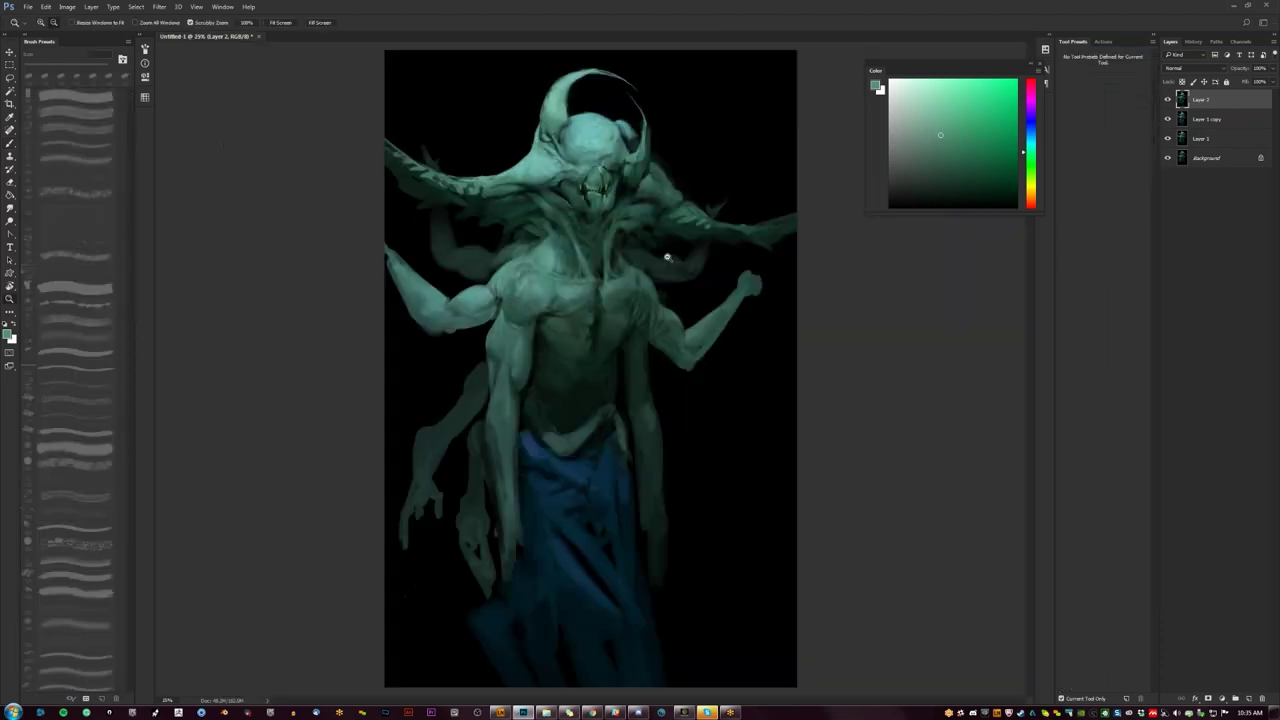
alt+click(666, 257)
key(F2)
key(ctrl+plus)
key(ctrl+plus)
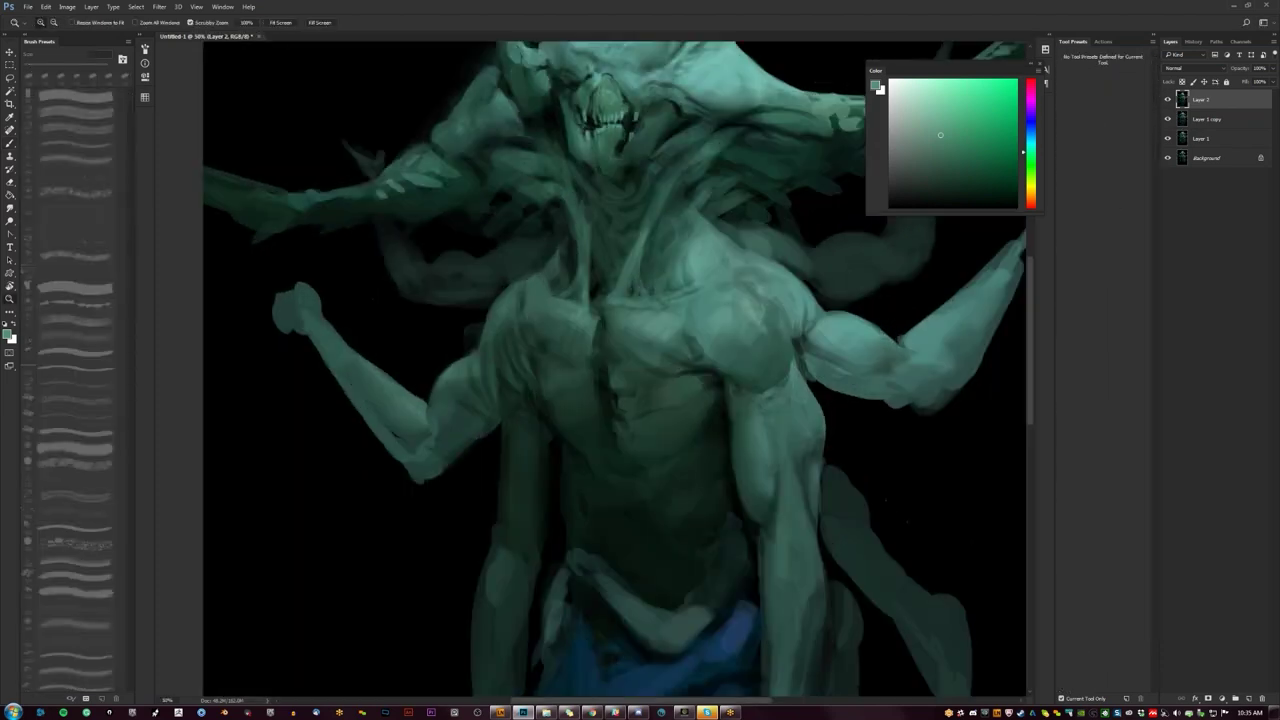
key(b)
key(ctrl+plus)
drag(577, 227, 564, 266)
click(944, 95)
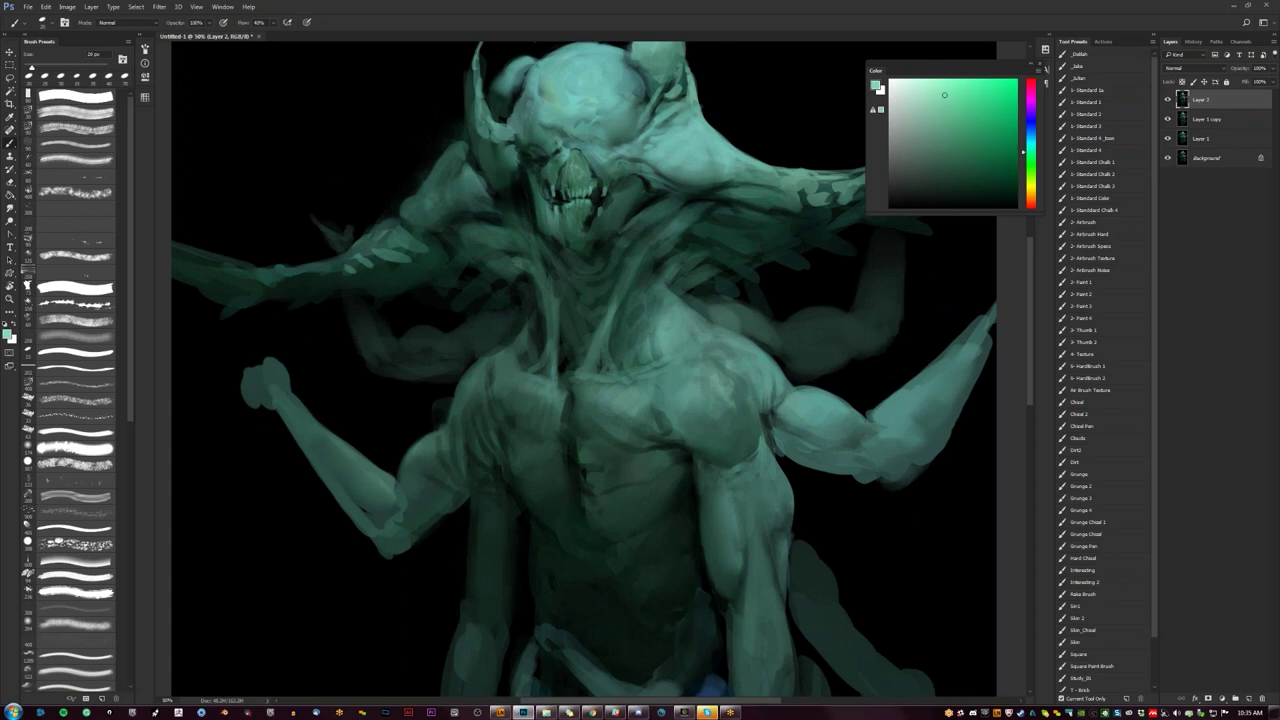
key(bracketleft)
key(bracketleft)
Step: Flip the painting horizontally and refine the mouth and the side of the jaw with sampled greens and black
key(ctrl+shift+h)
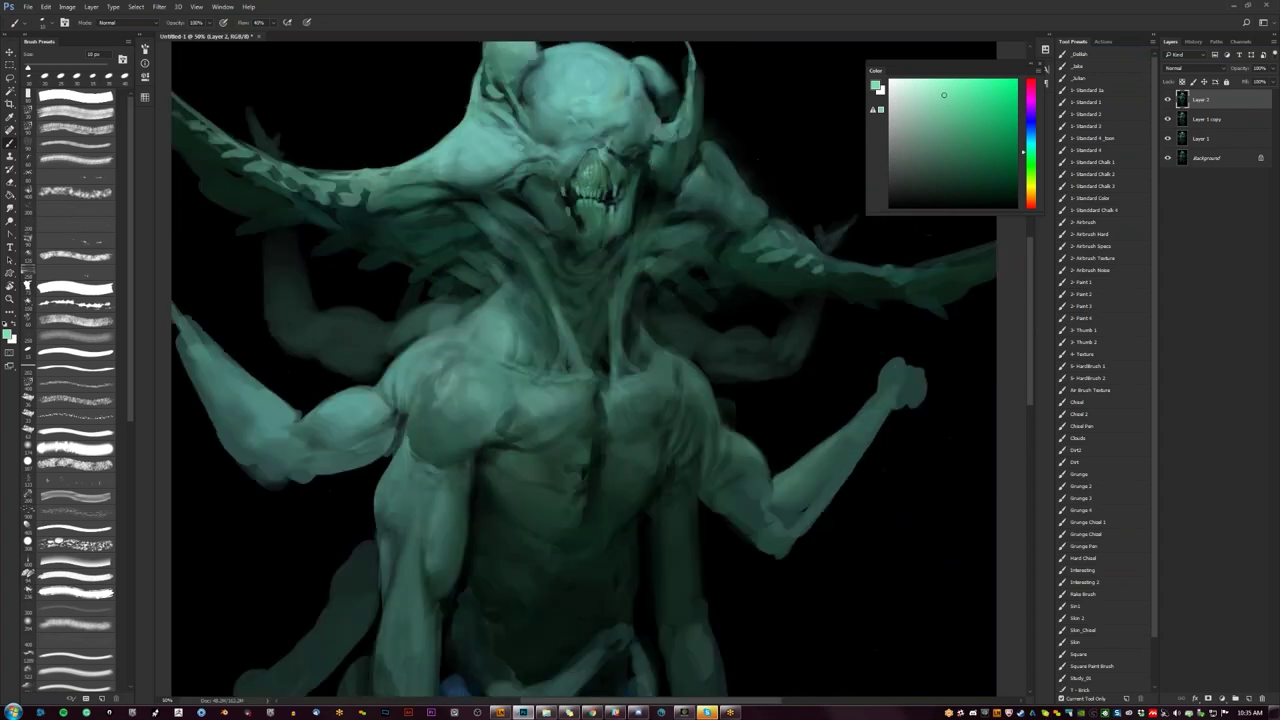
drag(652, 251, 648, 280)
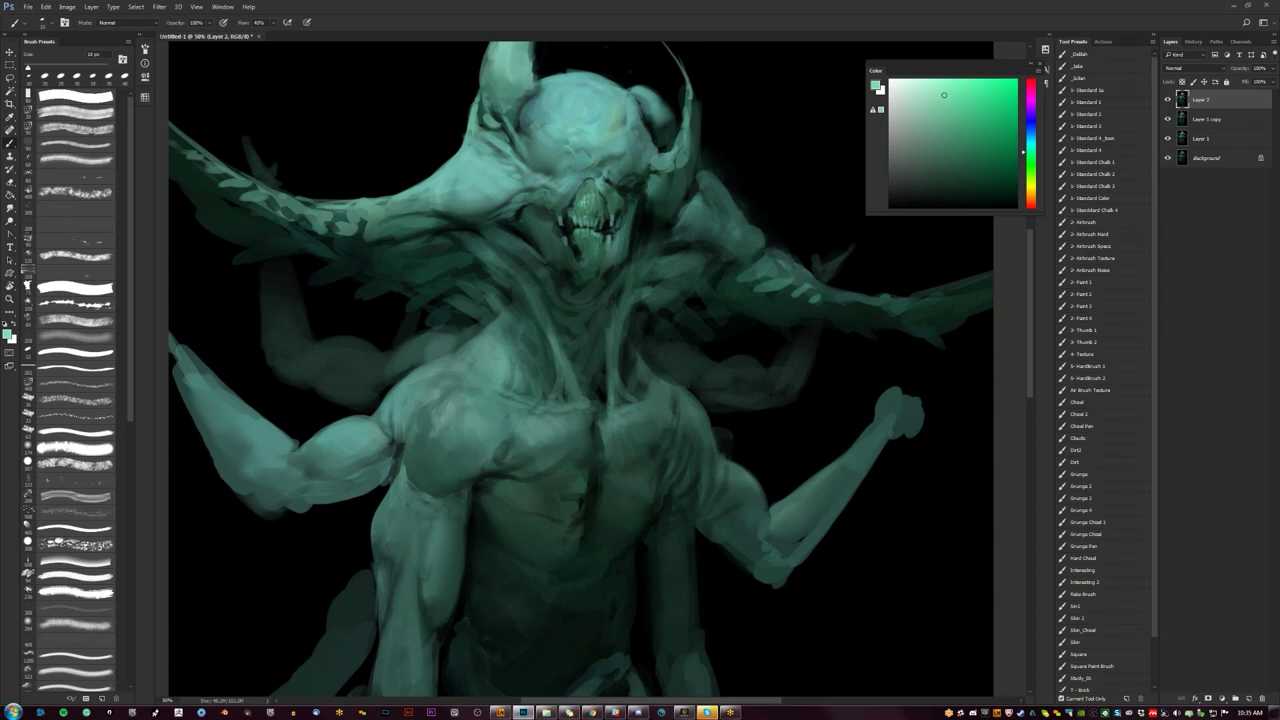
alt+click(585, 245)
alt+click(584, 245)
alt+click(585, 245)
key(d)
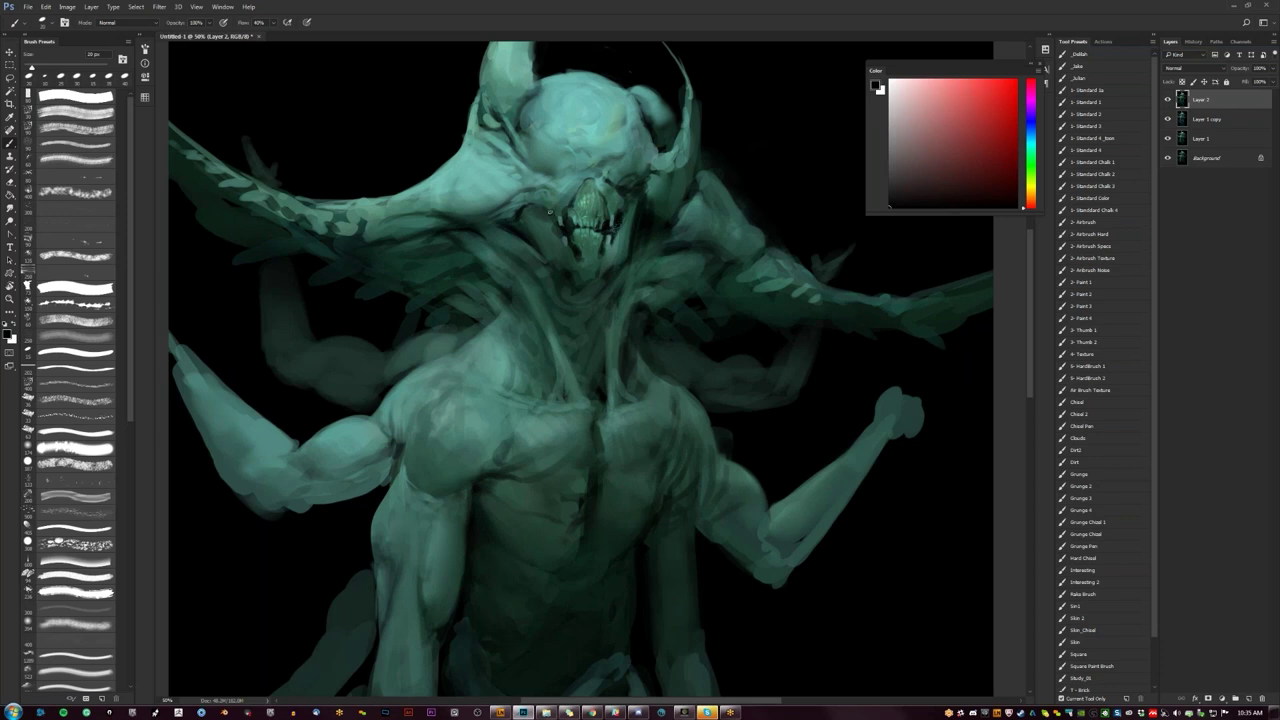
drag(543, 214, 552, 233)
alt+click(546, 228)
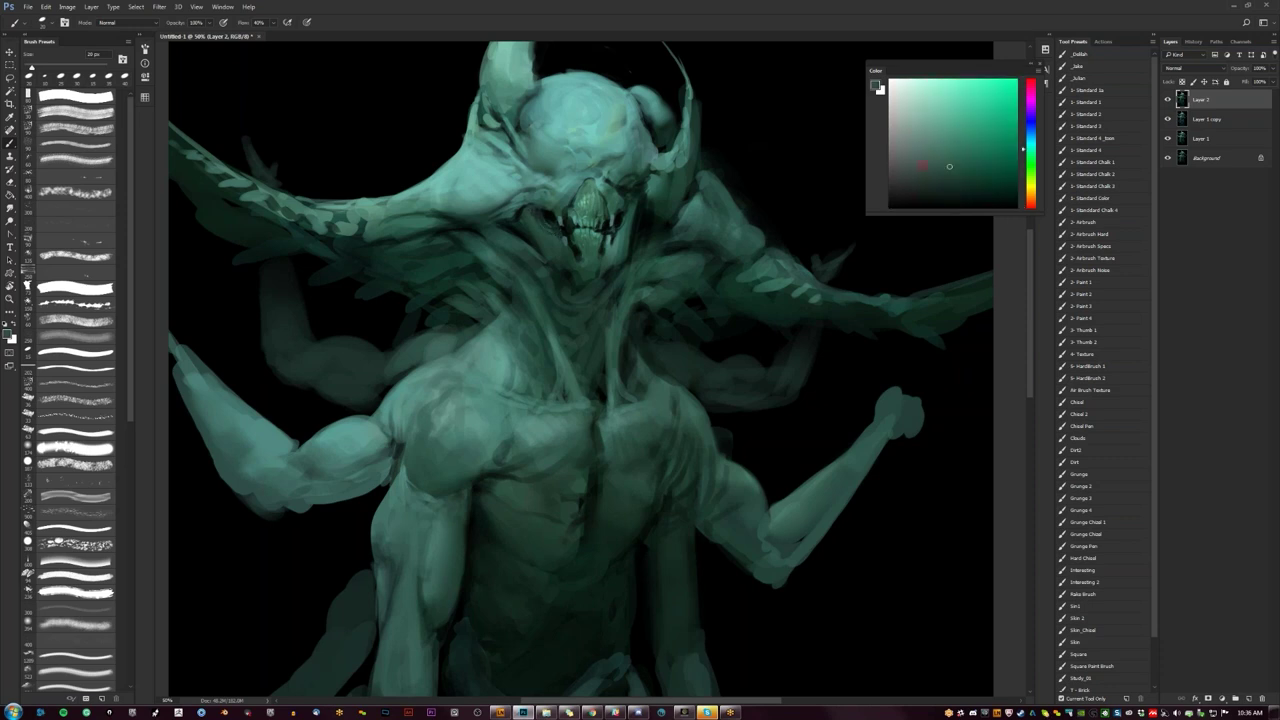
key(d)
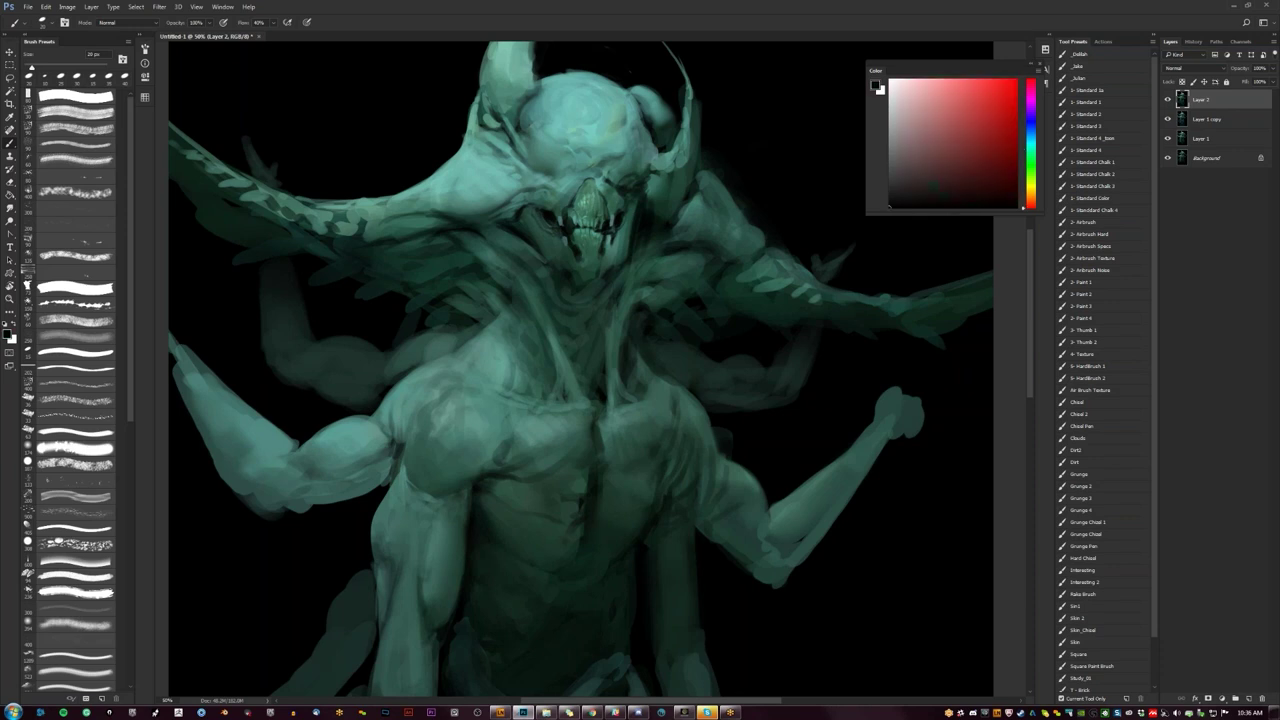
Step: Review the whole figure in full-screen mode with the panels hidden and flip the painting horizontally
key(ctrl+minus)
key(ctrl+minus)
key(ctrl+minus)
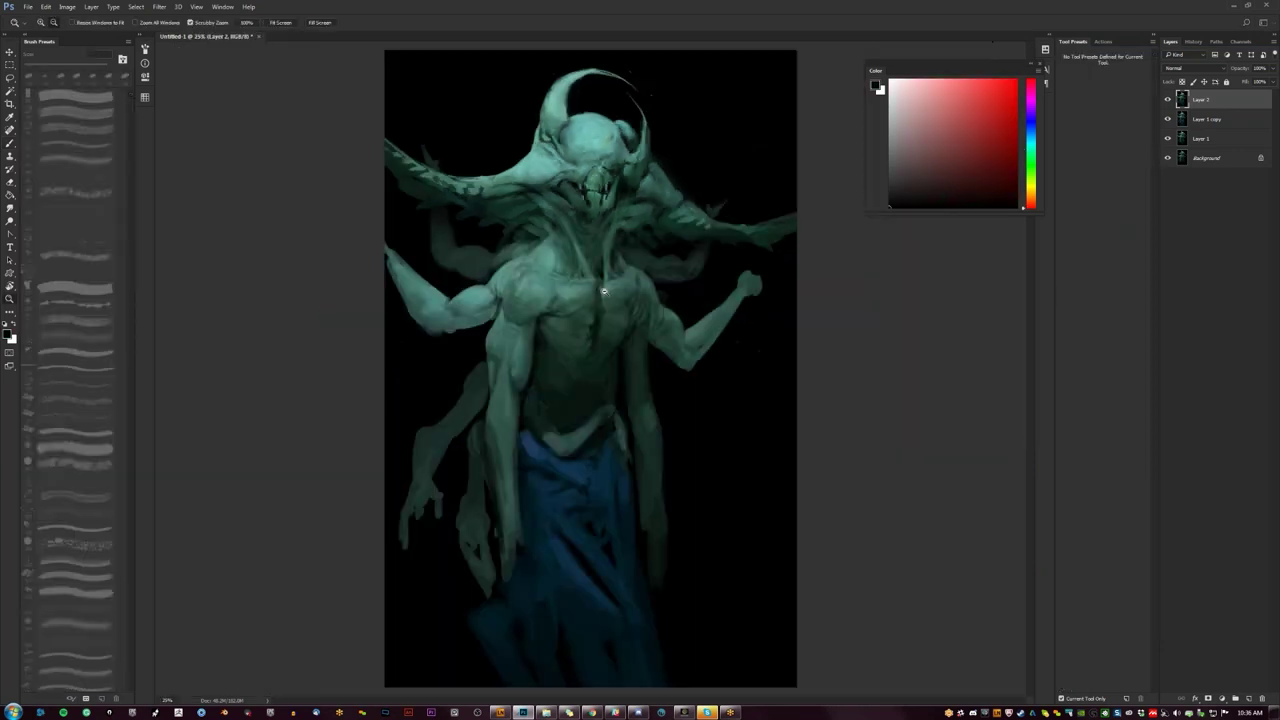
key(Tab)
key(f)
key(f)
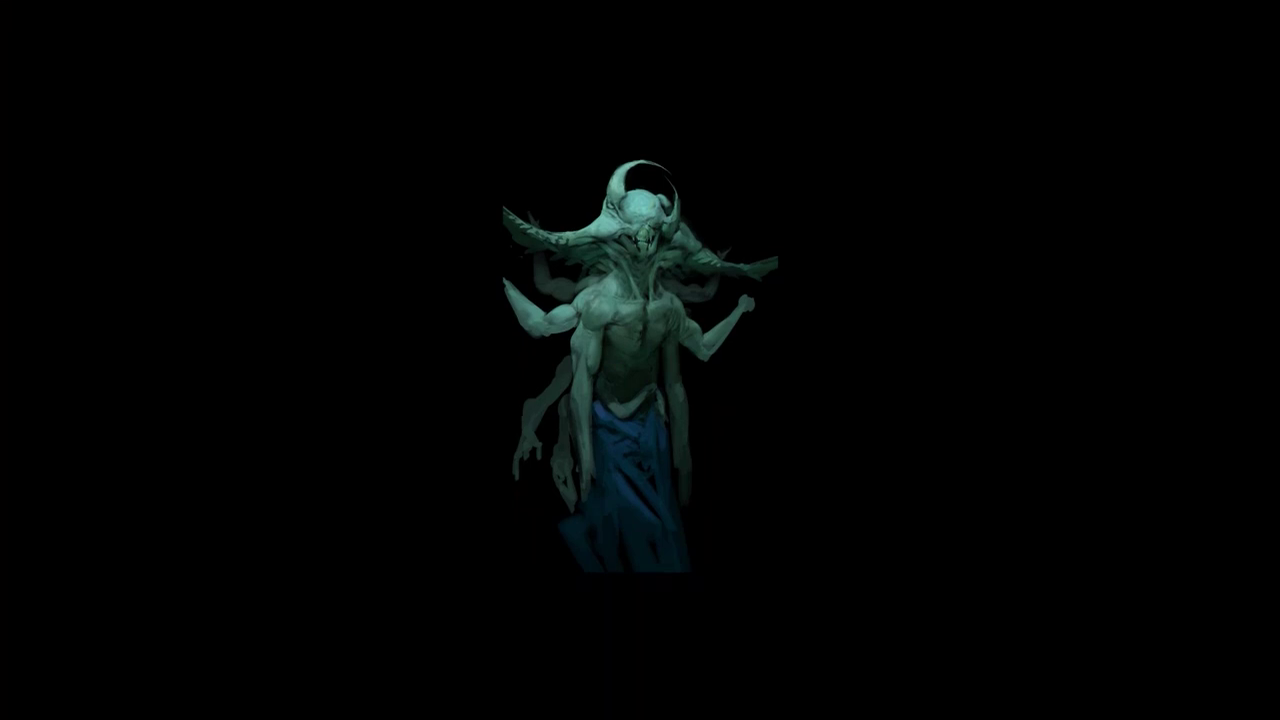
ctrl+click(650, 270)
ctrl+click(641, 275)
key(ctrl+shift+h)
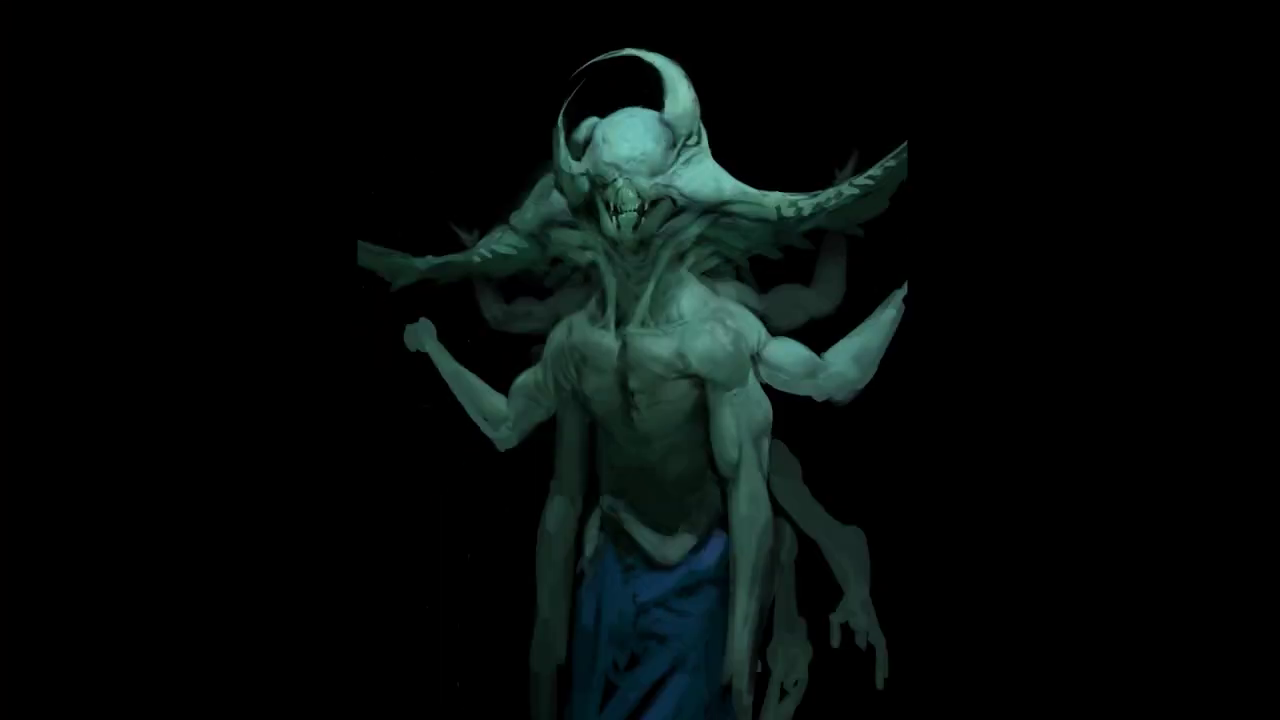
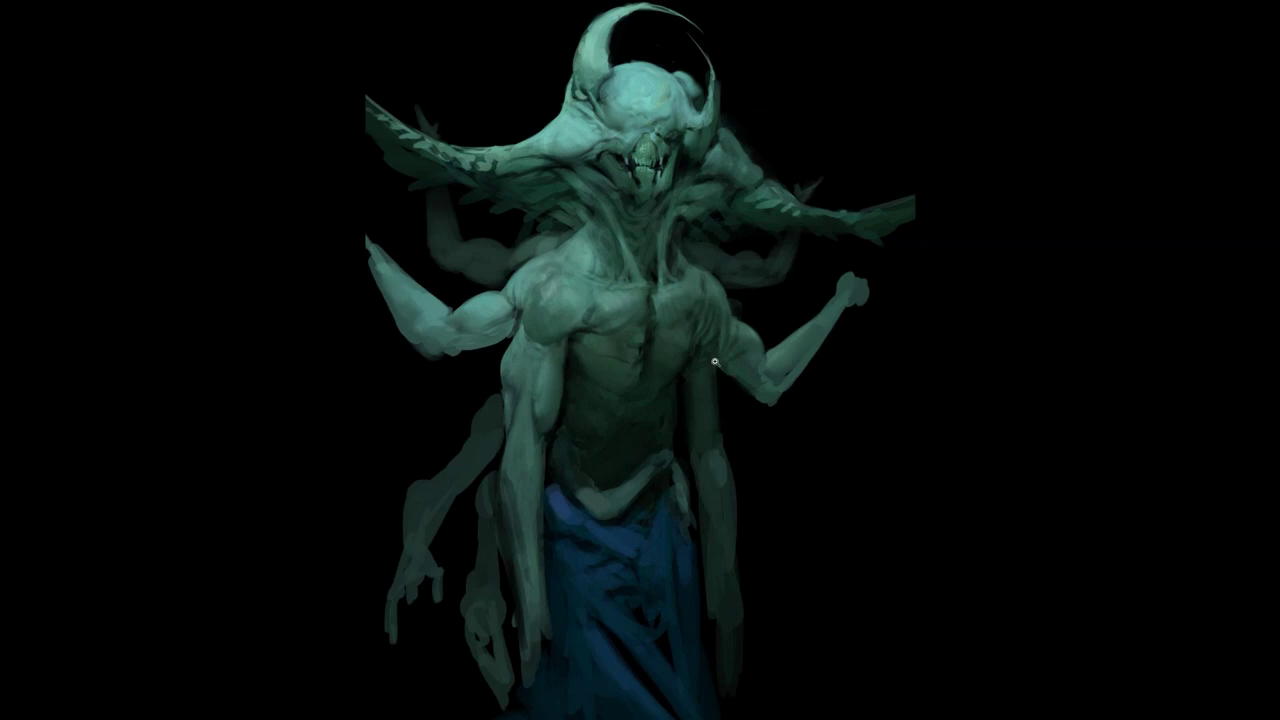
Step: Touch up the thin curved horn in full-screen mode and return to the document window with the panels hidden
drag(692, 362, 652, 371)
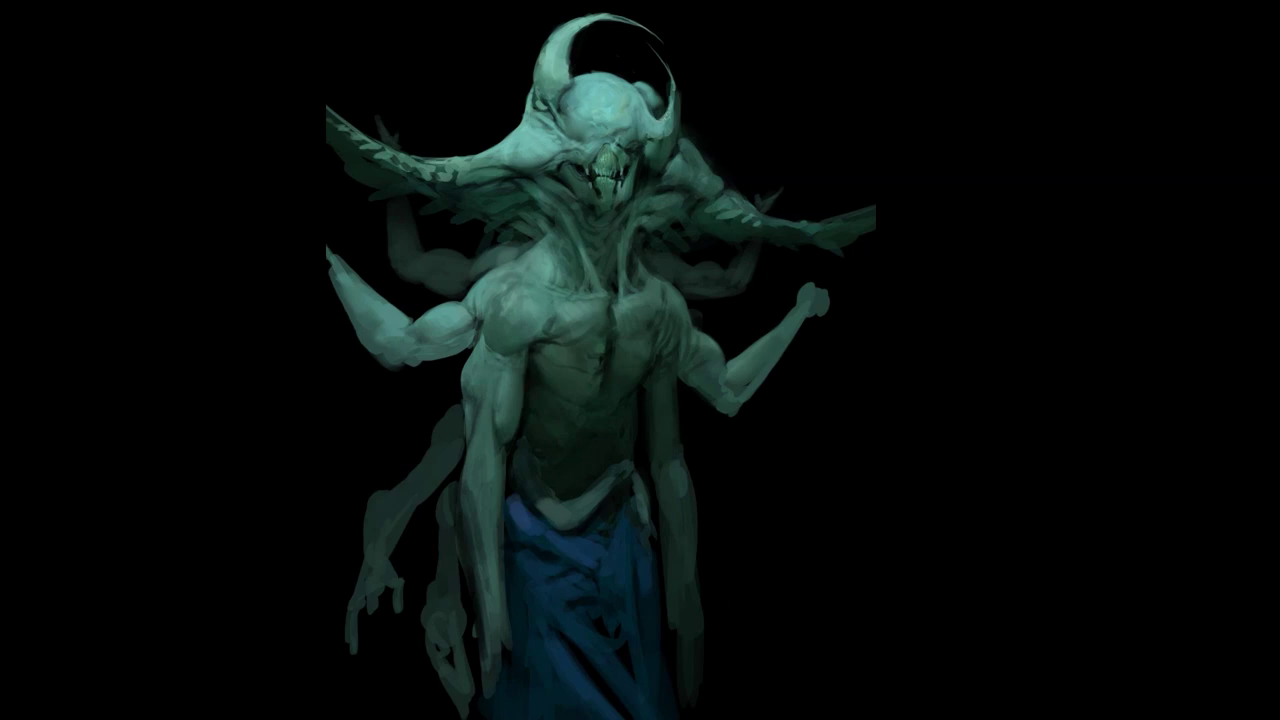
drag(678, 105, 676, 124)
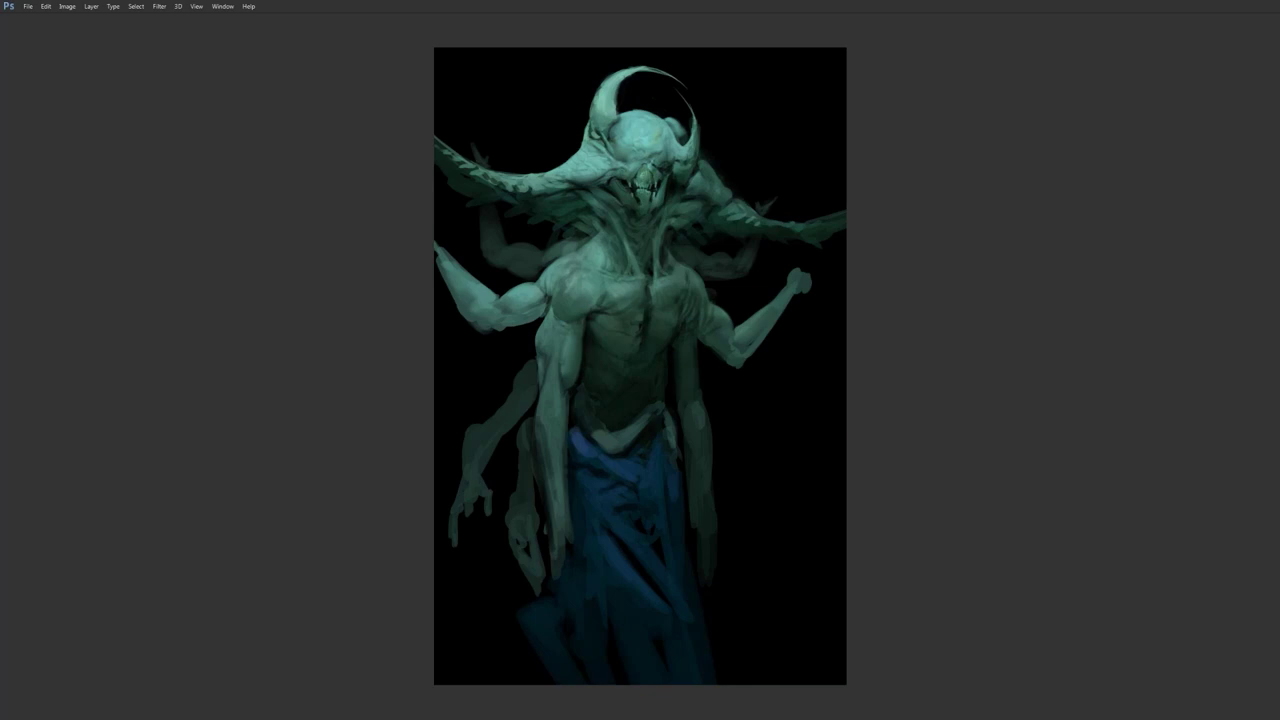
key(Tab)
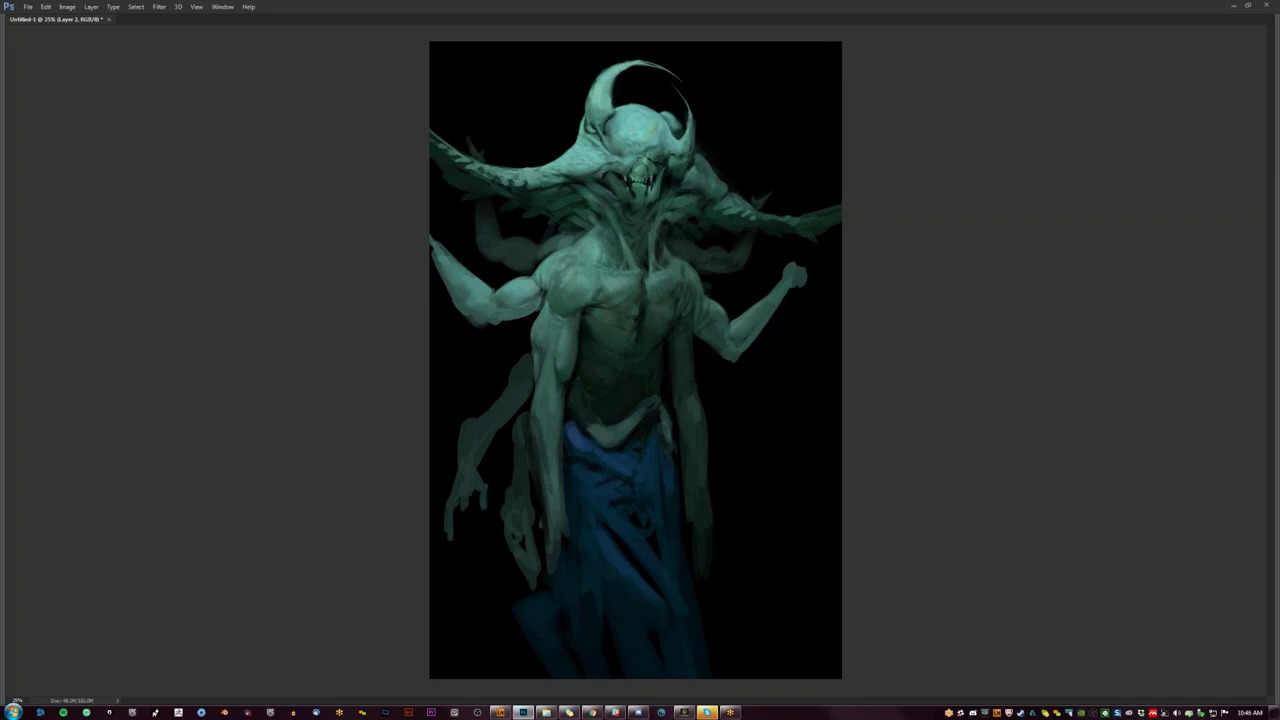
key(ctrl+plus)
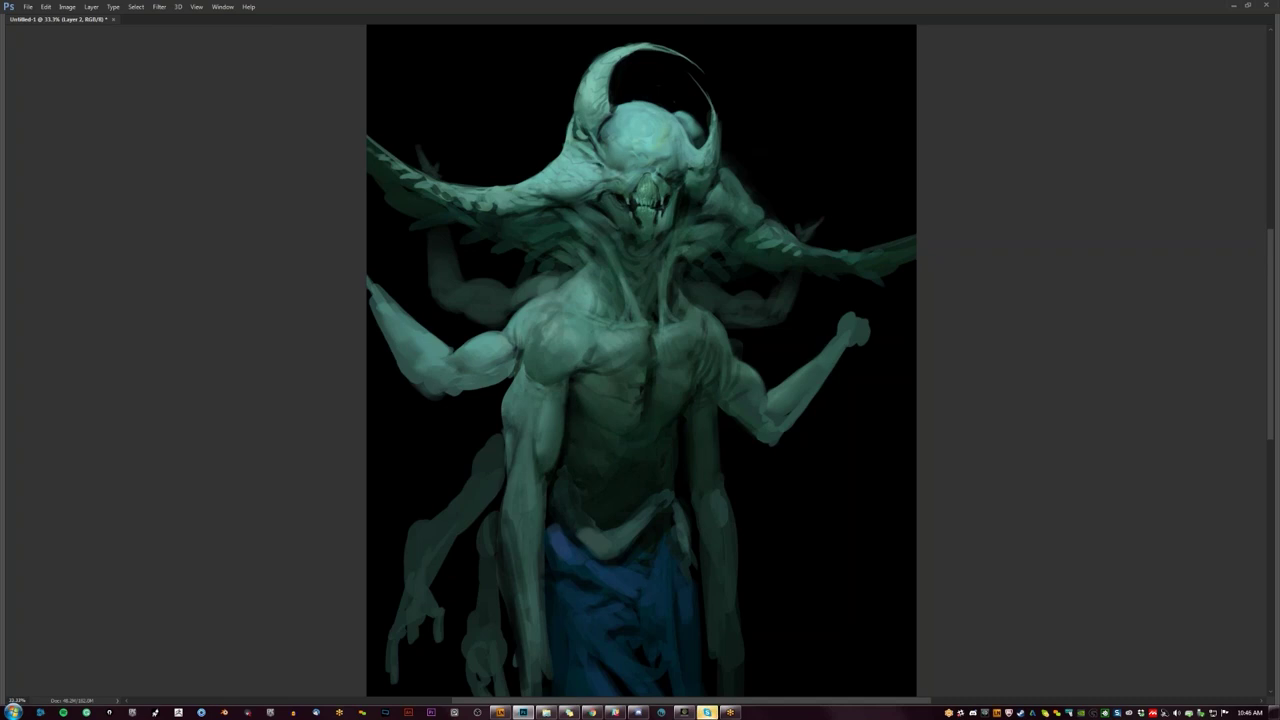
Step: Examine the overall silhouette and the shading of the head, neck and torso at alternating magnifications
key(ctrl+minus)
key(ctrl+minus)
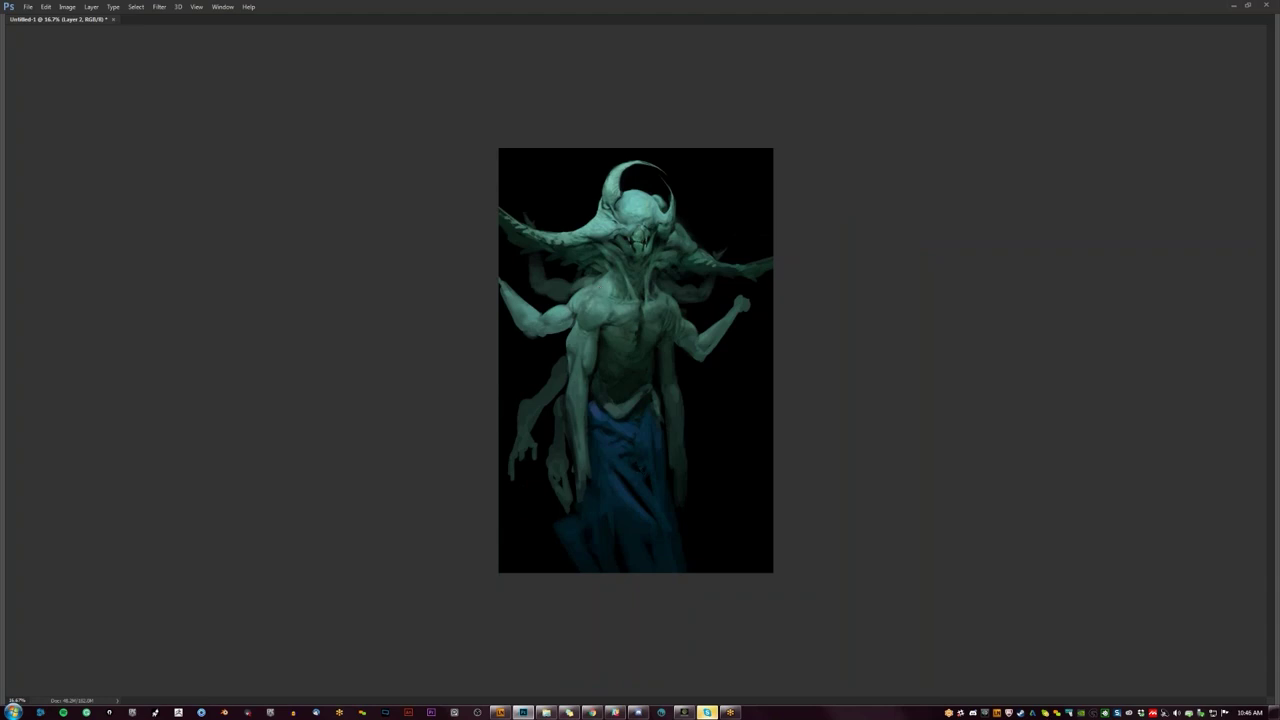
key(ctrl+plus)
key(ctrl+plus)
key(ctrl+plus)
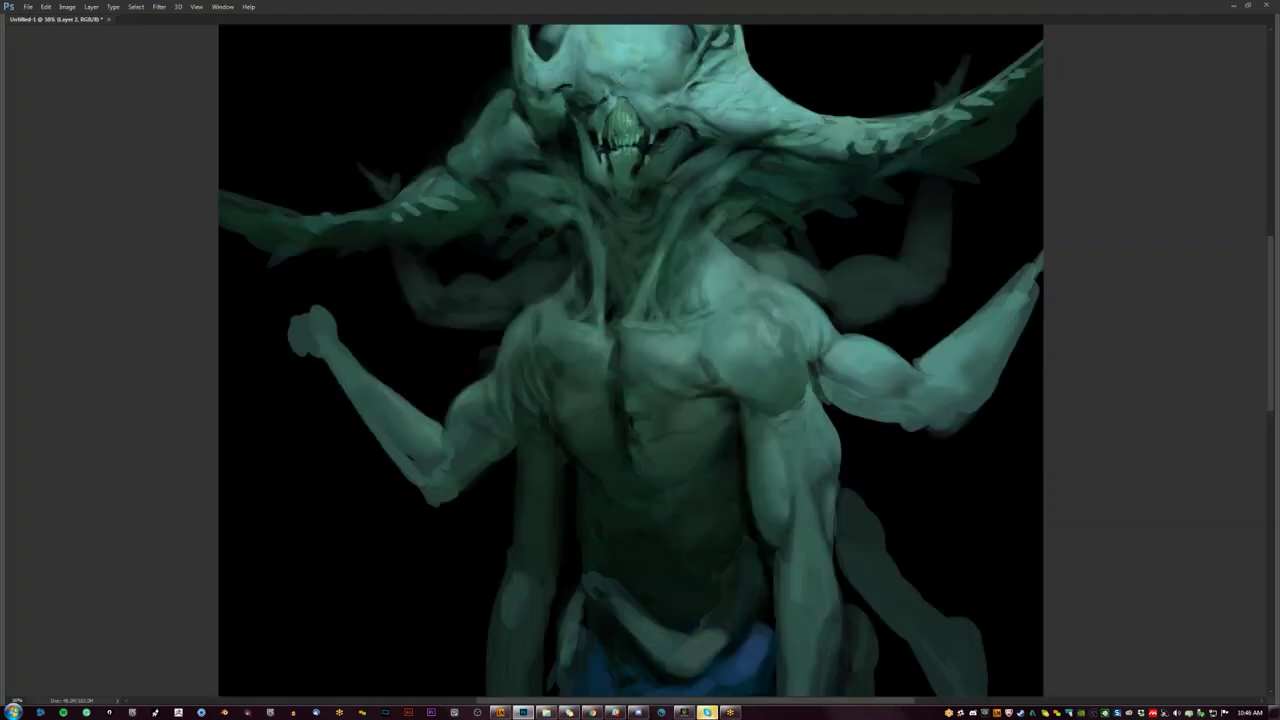
key(ctrl+minus)
key(ctrl+minus)
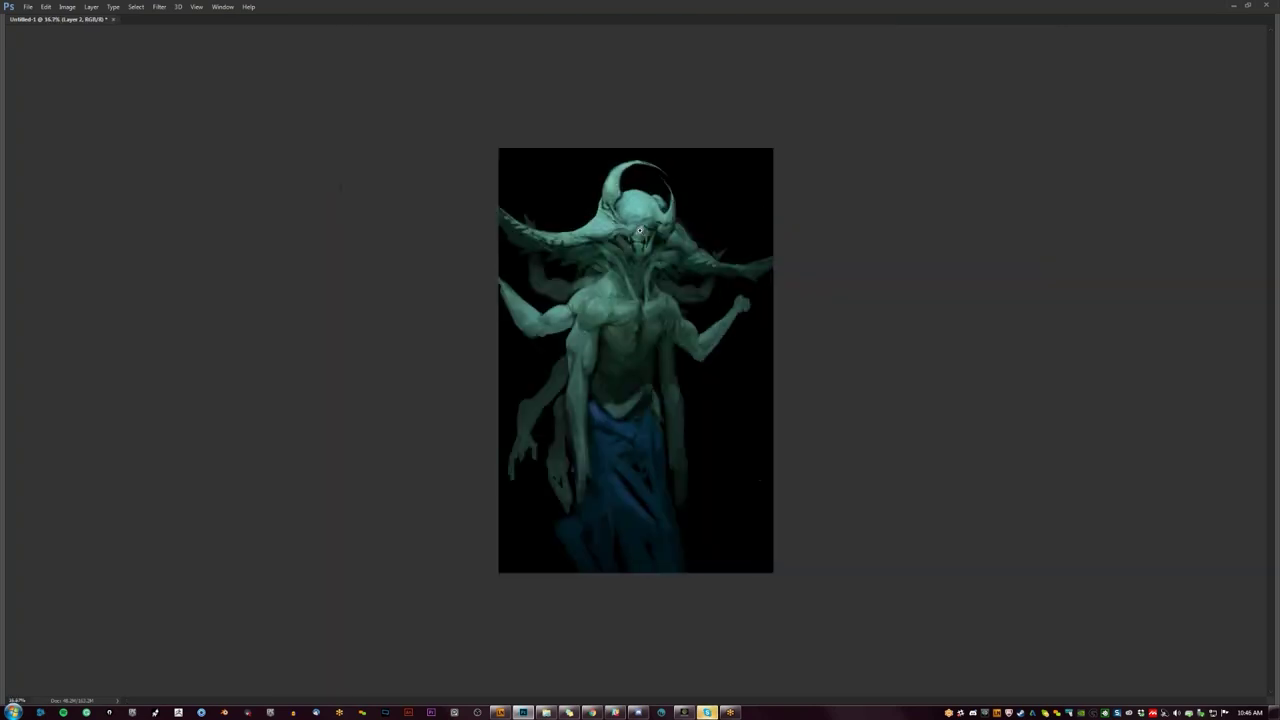
key(ctrl+plus)
key(ctrl+plus)
key(ctrl+plus)
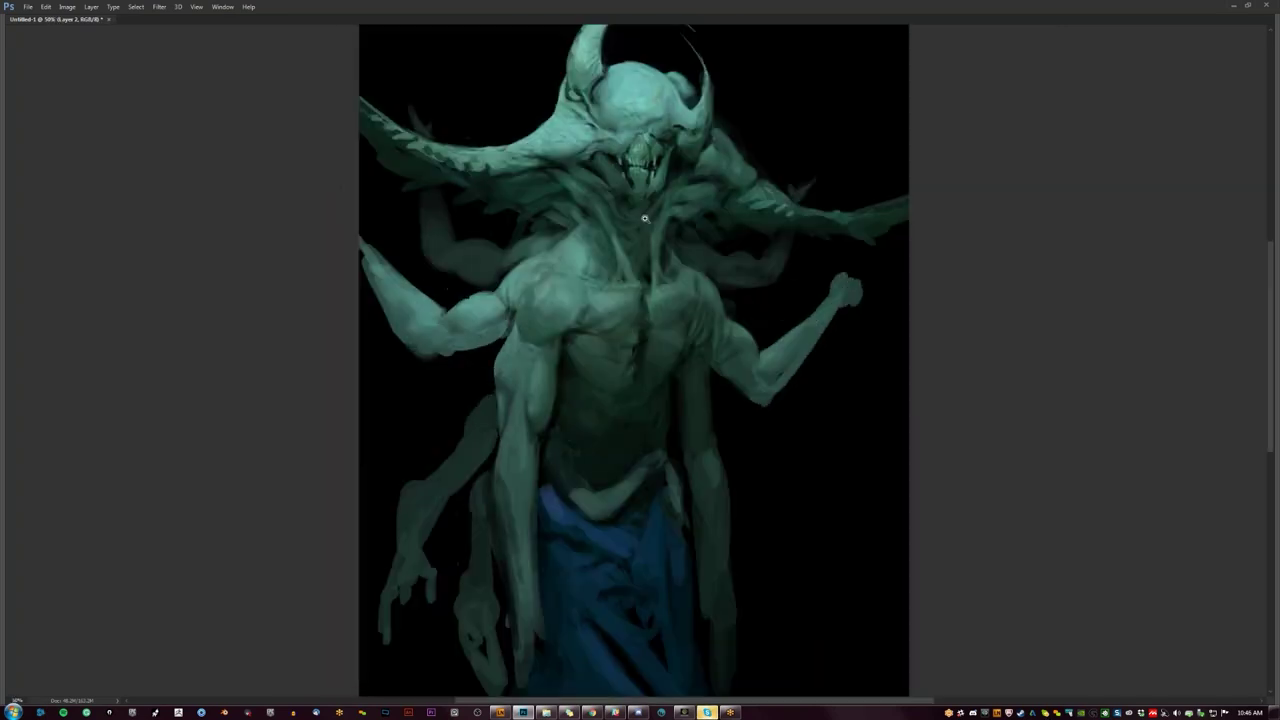
Step: Compare the head and shoulders with the whole figure in both mirrored and original orientation
drag(605, 87, 576, 195)
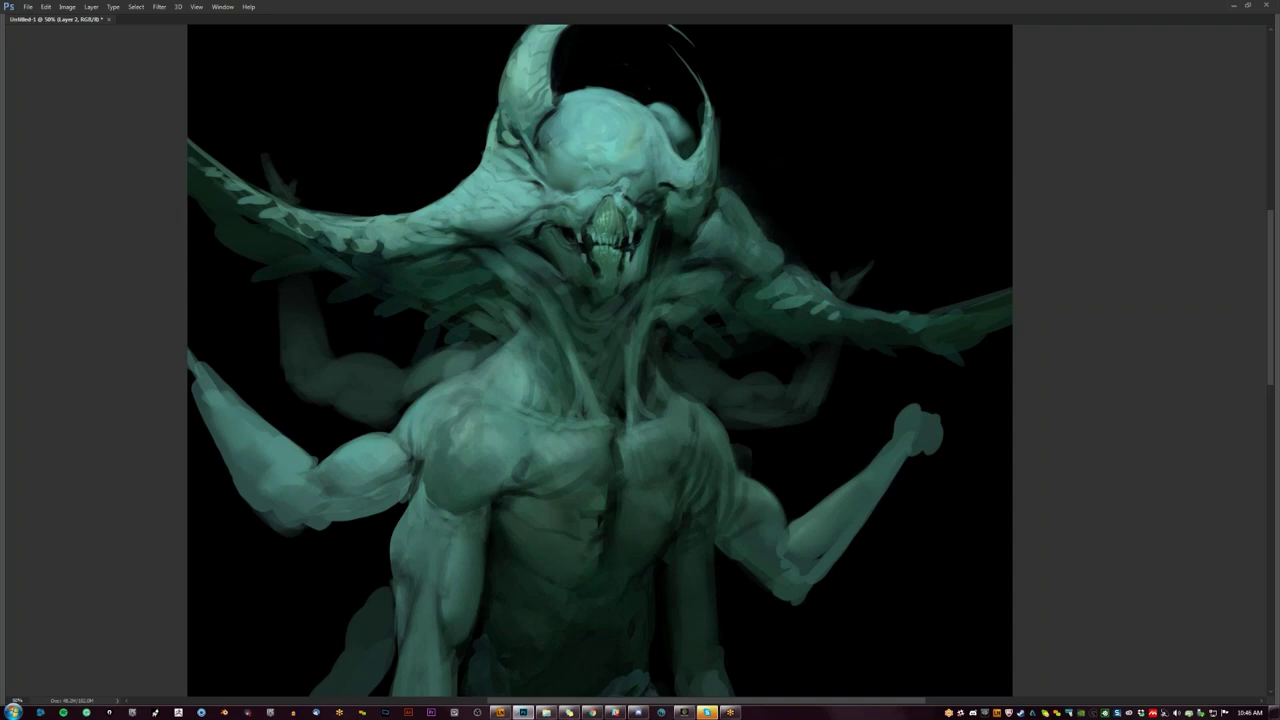
key(ctrl+minus)
key(ctrl+minus)
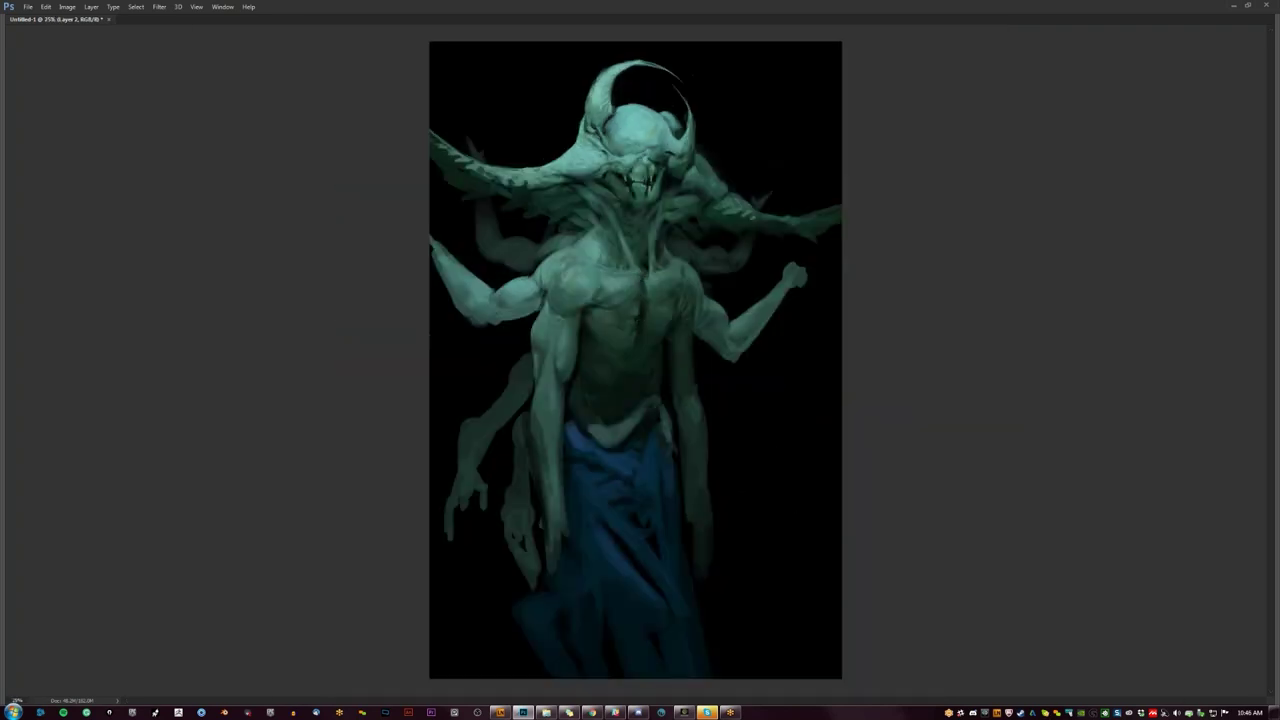
scroll(644, 146, up, 2)
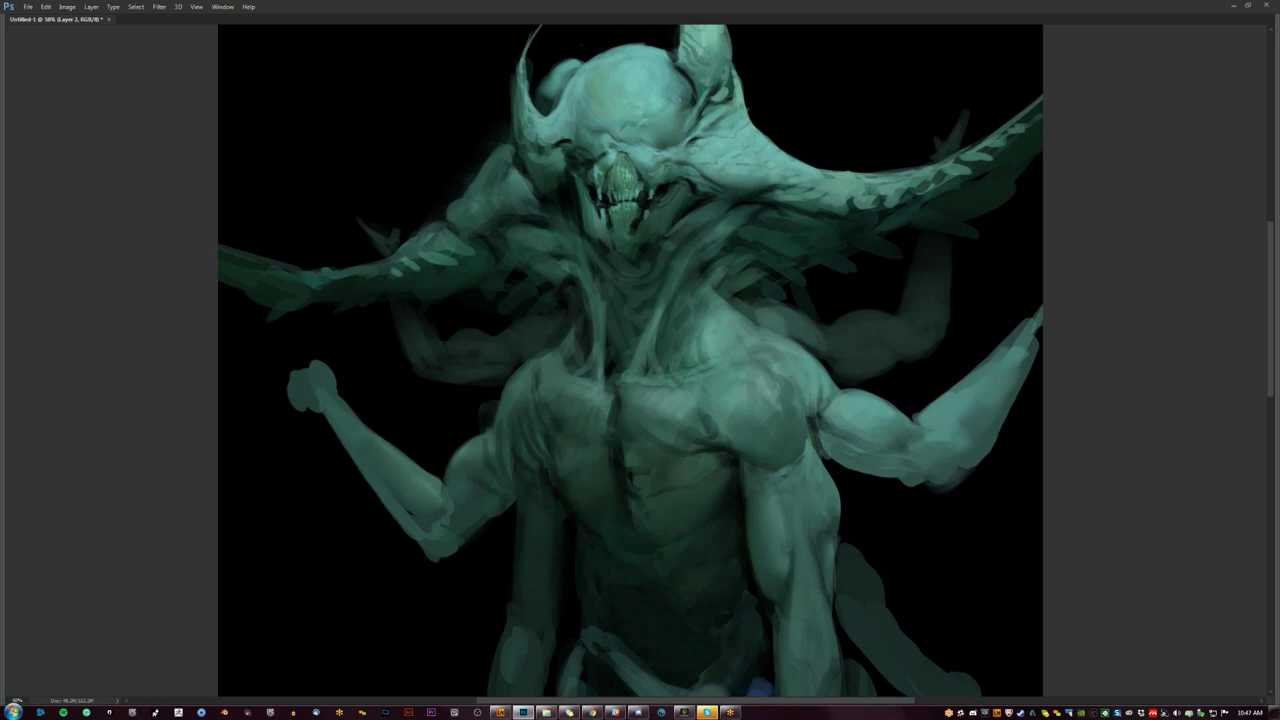
key(ctrl+minus)
key(ctrl+minus)
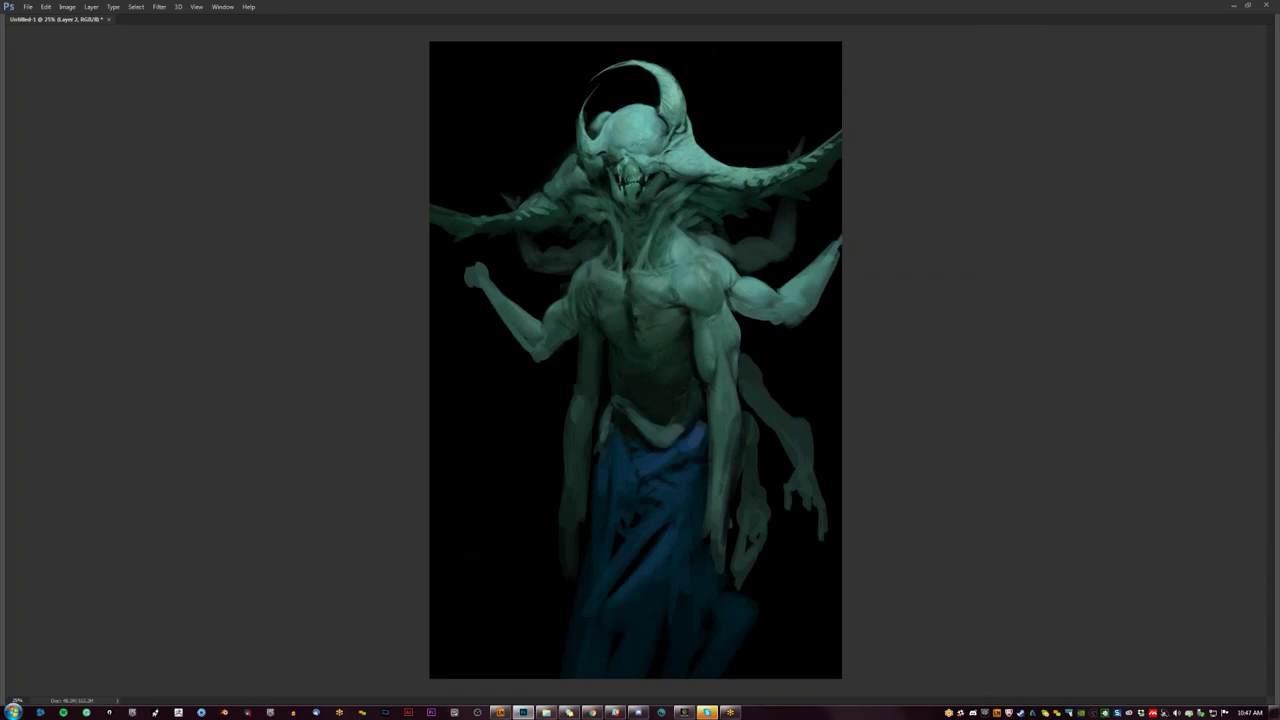
key(ctrl+shift+h)
scroll(642, 150, up, 2)
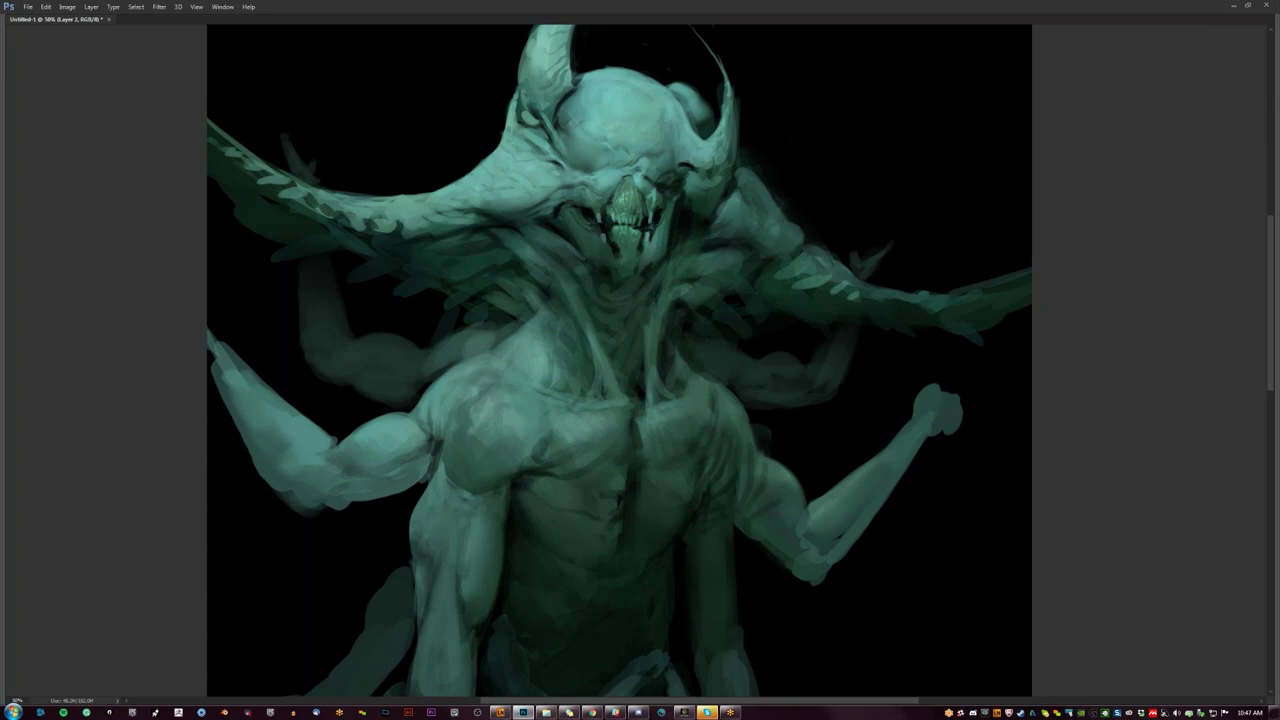
Step: Add spiky ridges along the large horn's outer edge and refine its curved upper rim
drag(543, 151, 564, 231)
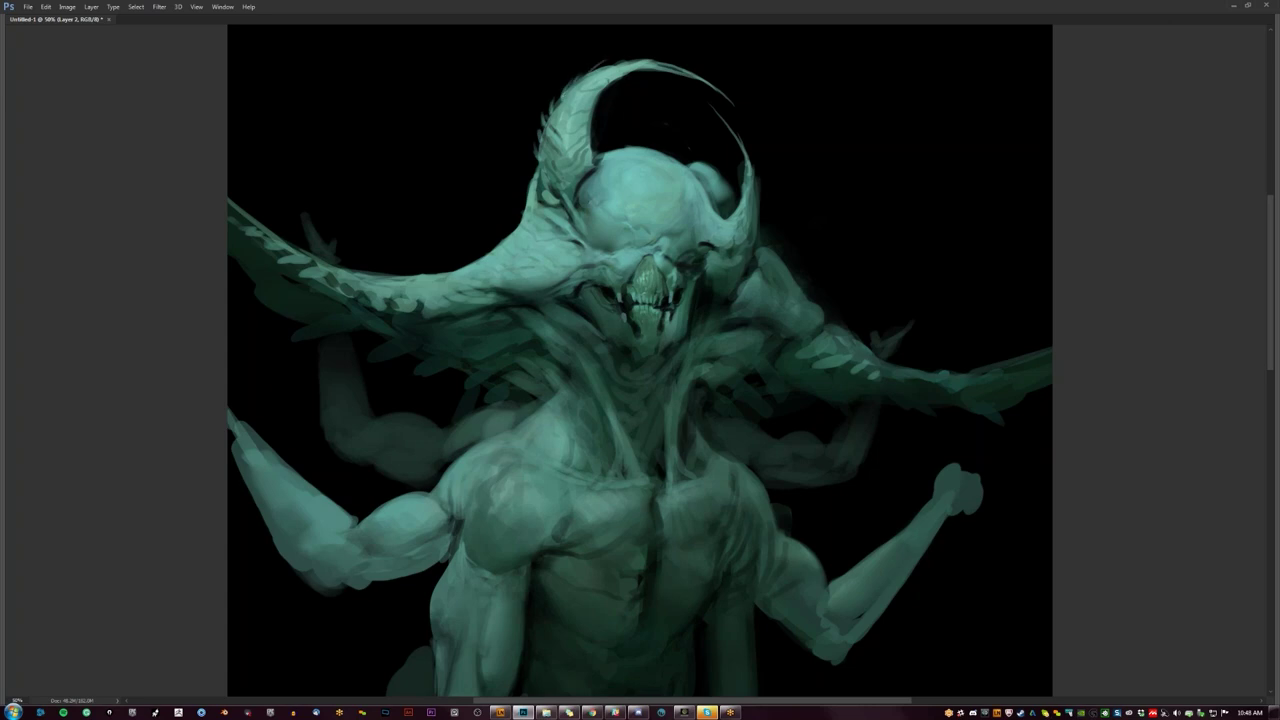
drag(619, 61, 632, 56)
scroll(716, 174, down, 3)
scroll(716, 174, up, 2)
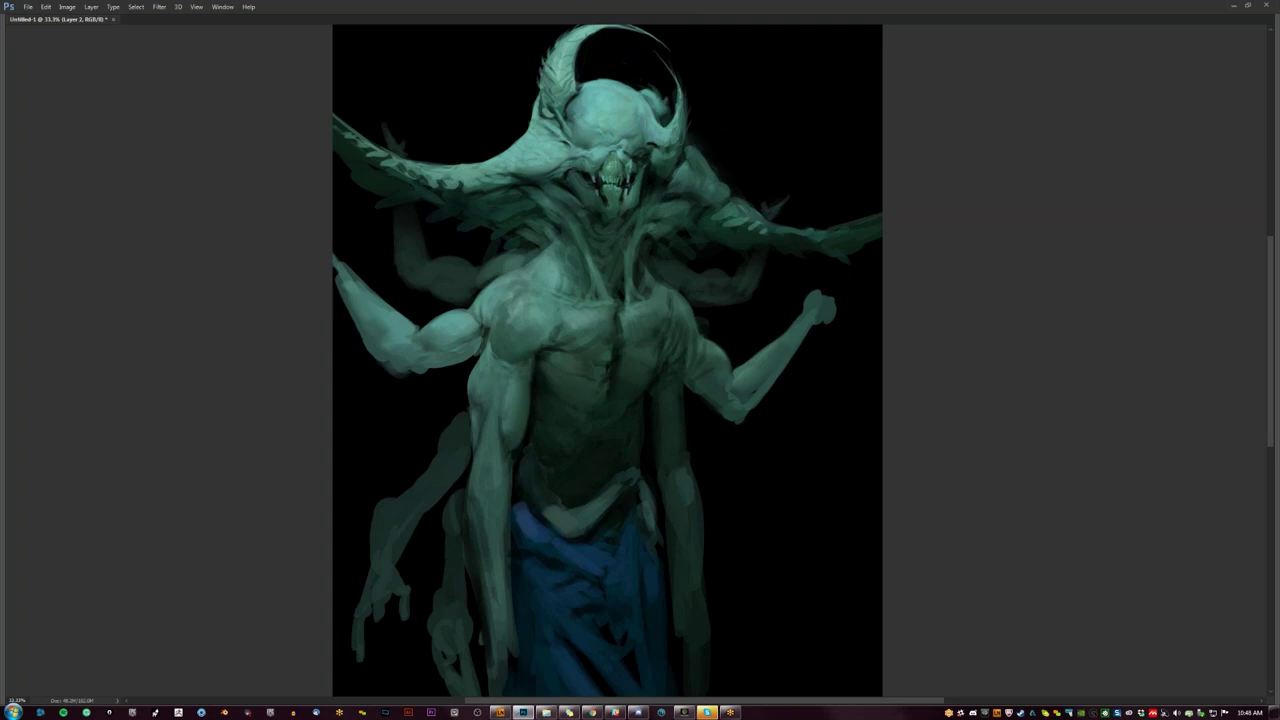
Step: Show the panels briefly and switch to full-screen mode to inspect the figure with the reshaped horn
key(Tab)
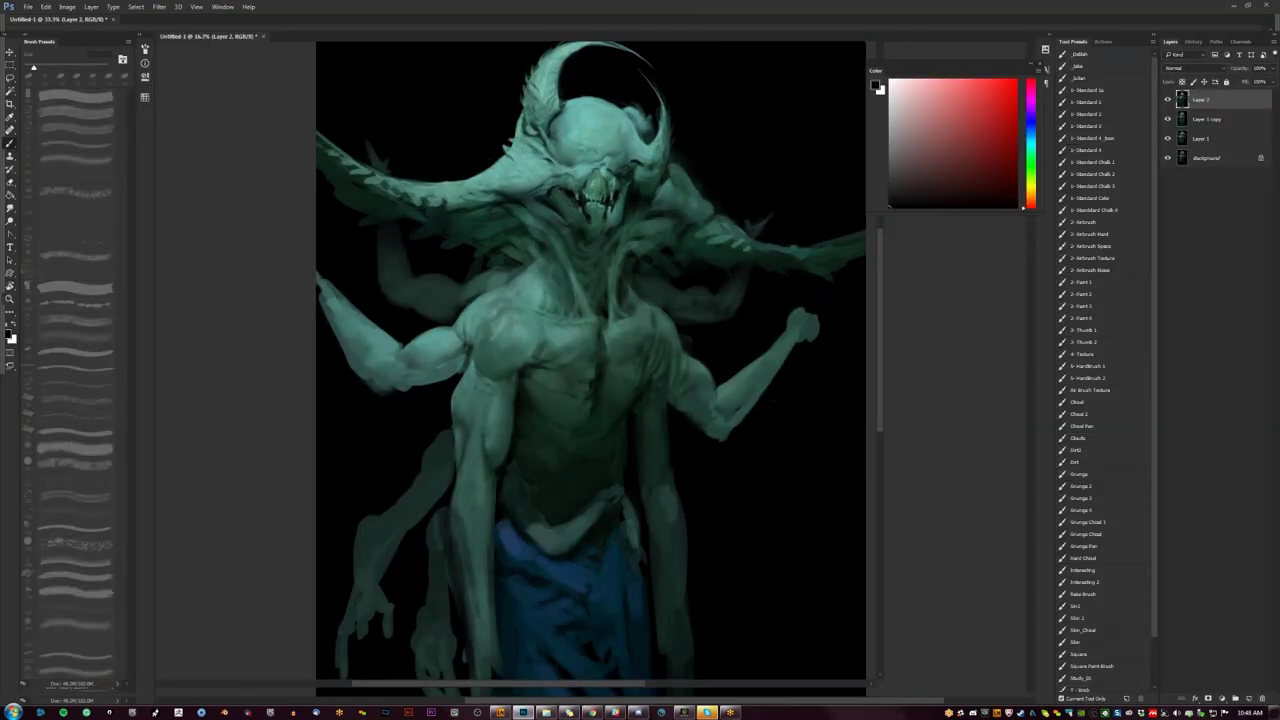
key(f)
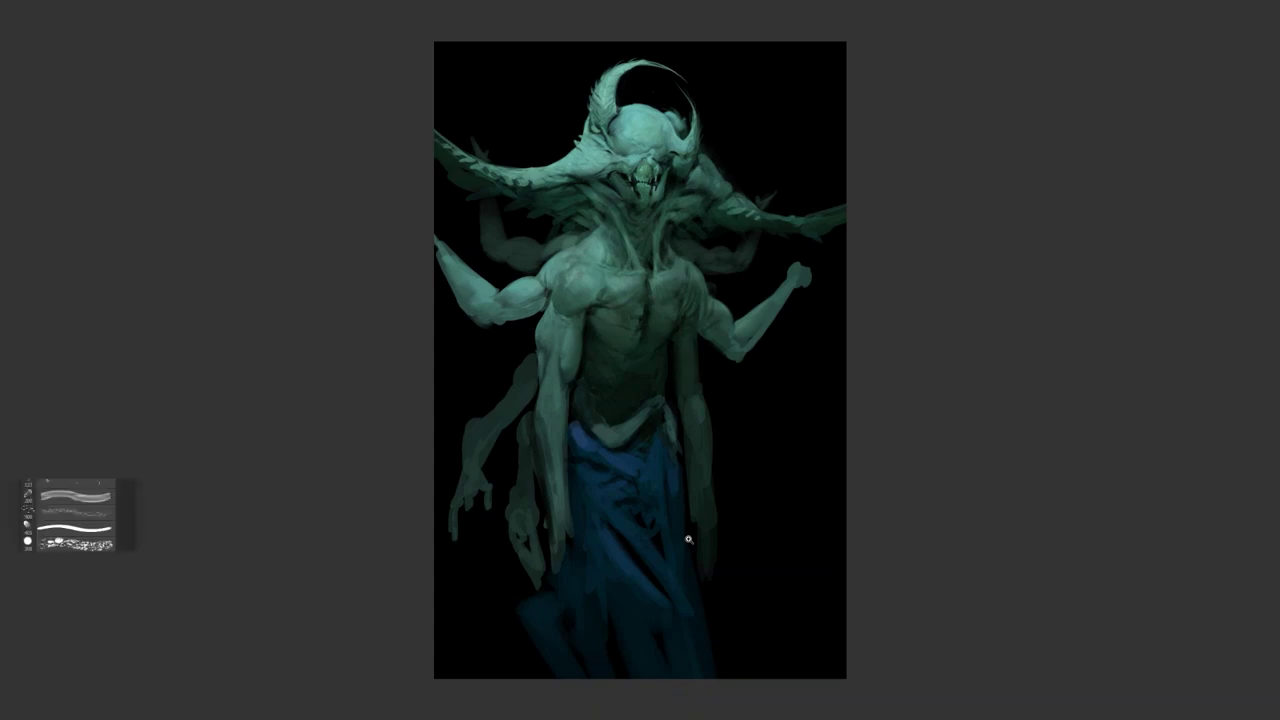
scroll(583, 272, down, 1)
scroll(580, 274, up, 3)
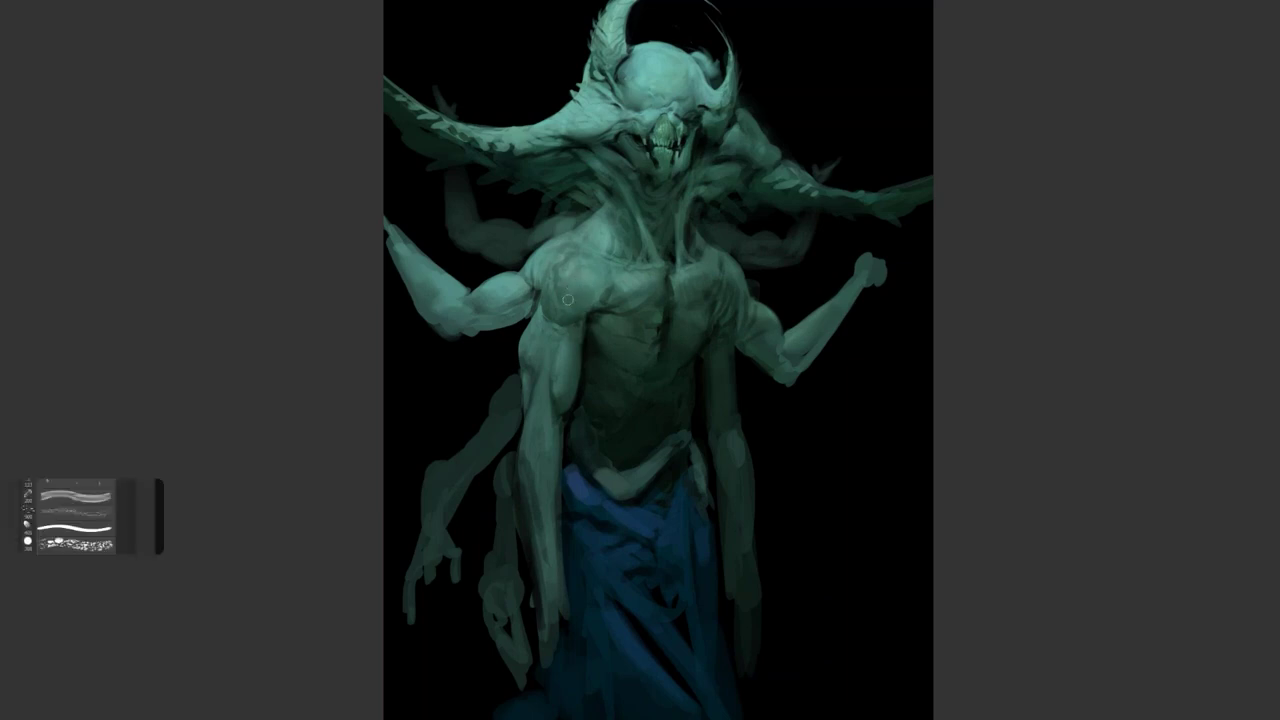
Step: Refine the shading of the shoulders and upper chest using dark and mid greens sampled from the surrounding skin
alt+click(581, 366)
scroll(580, 366, down, 1)
key(Tab)
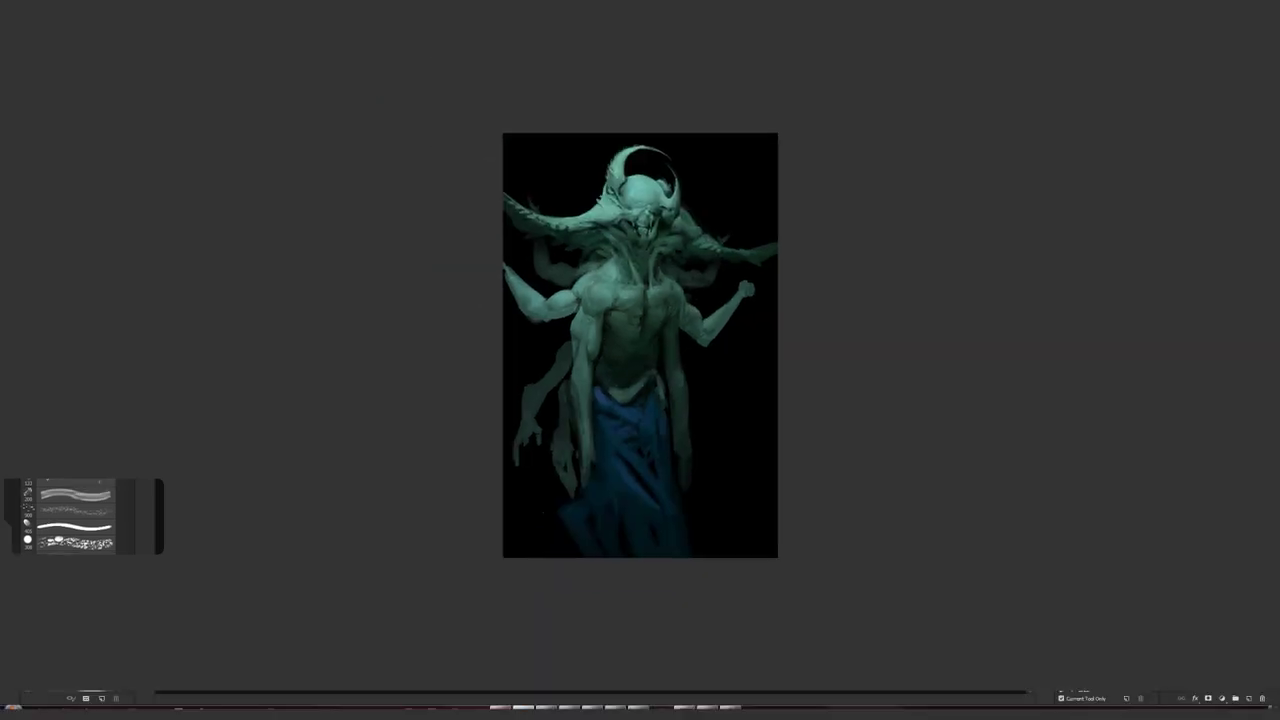
scroll(690, 328, up, 2)
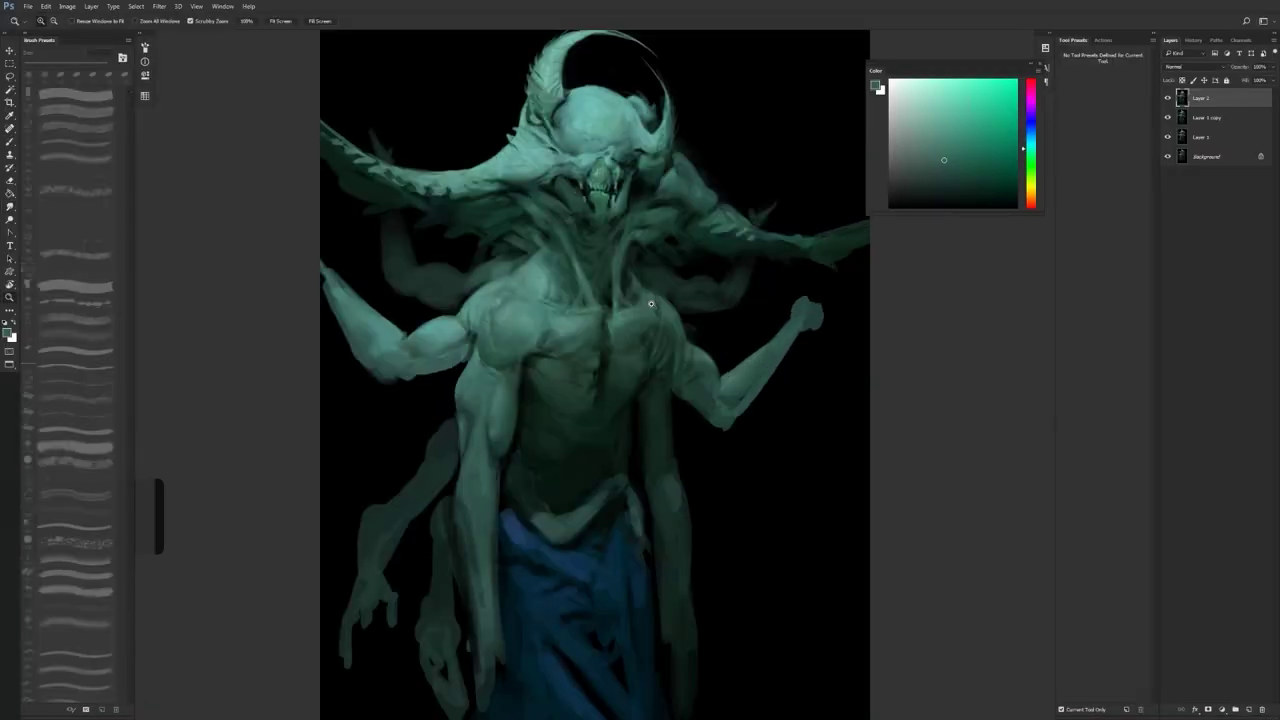
key(b)
key(d)
drag(680, 328, 673, 337)
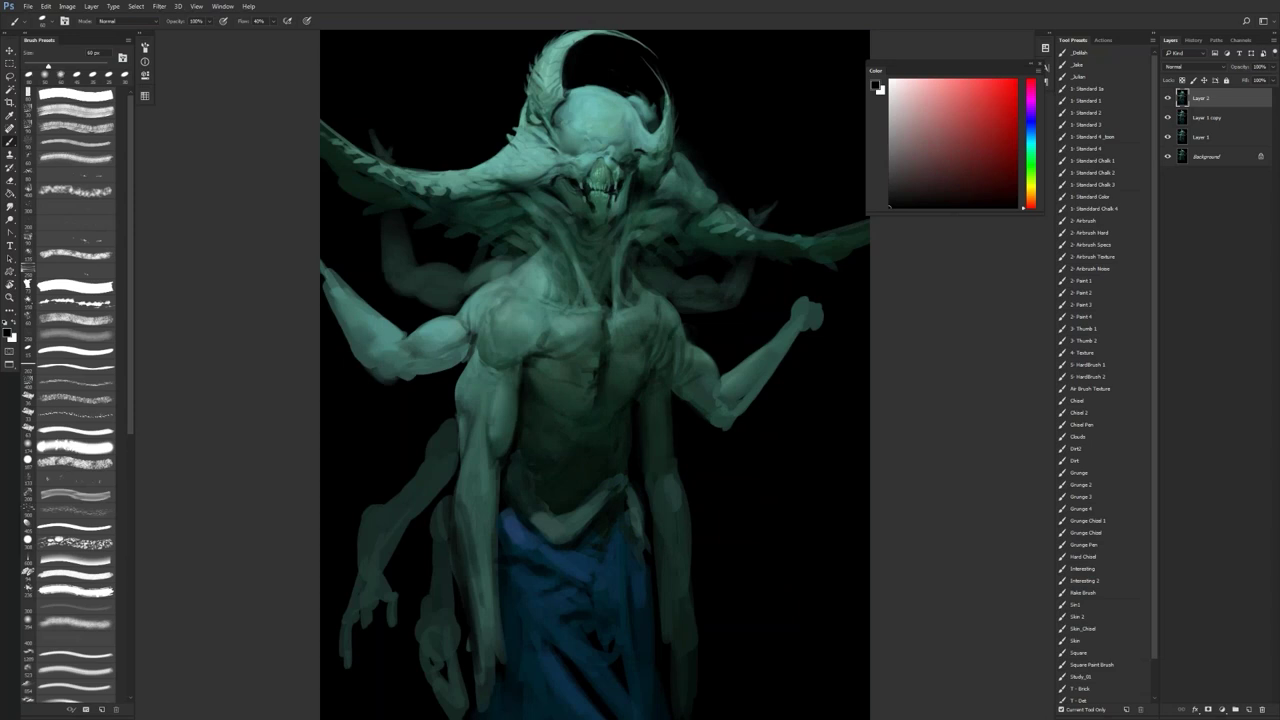
alt+click(675, 327)
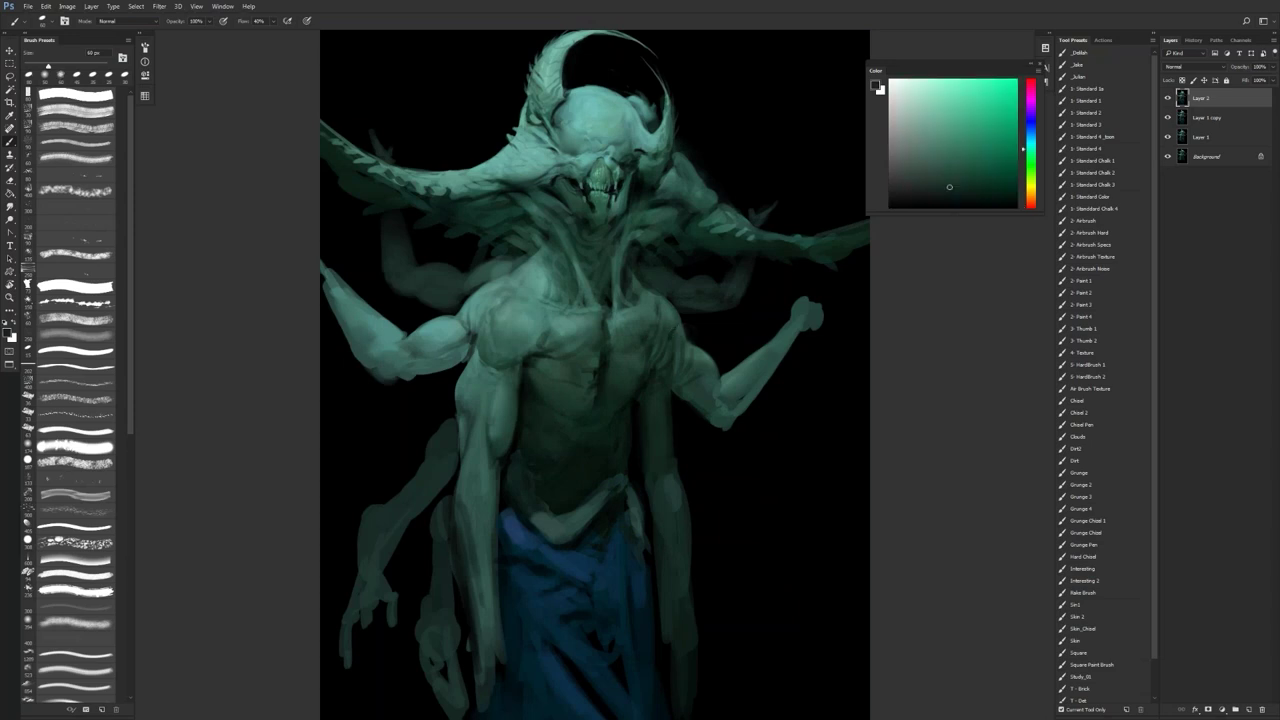
alt+click(666, 344)
alt+click(523, 359)
alt+click(522, 286)
key(bracketright)
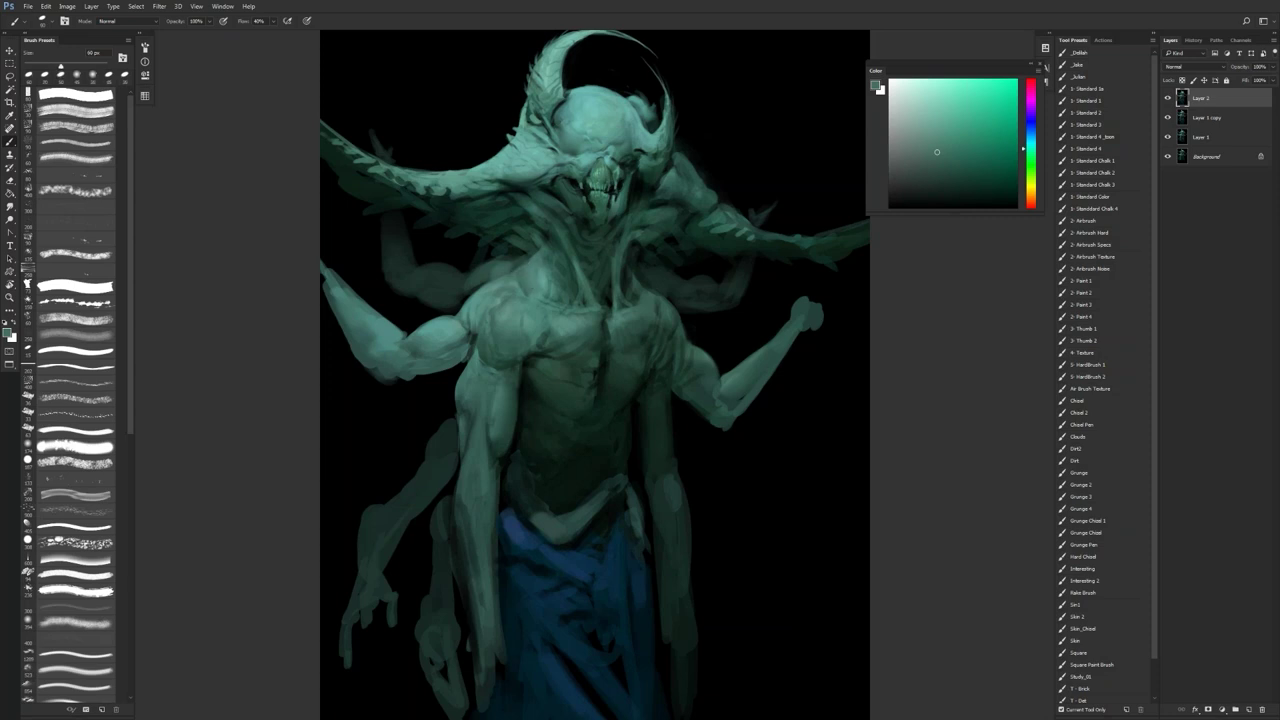
Step: Inspect the whole figure without panels, in mirrored and original orientation and at several magnifications, to judge the torso shading and silhouette
key(z)
drag(553, 362, 529, 416)
key(f)
key(ctrl+shift+h)
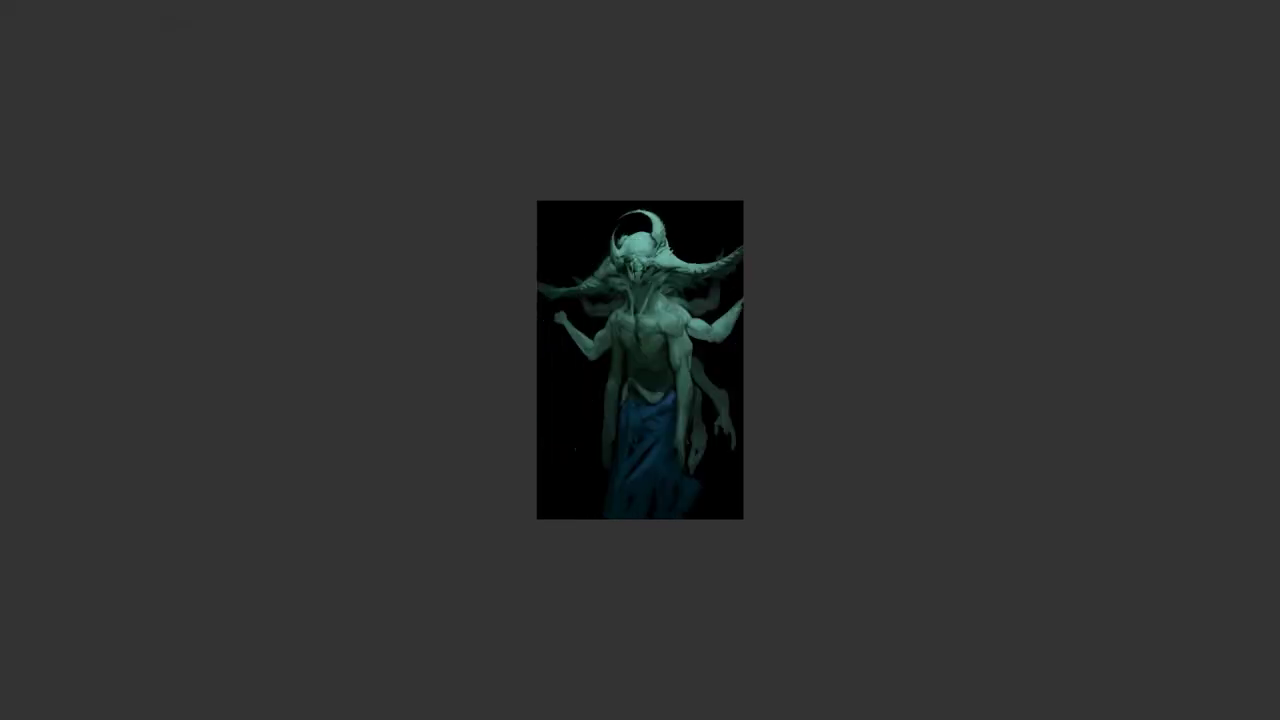
click(676, 321)
click(674, 323)
click(672, 324)
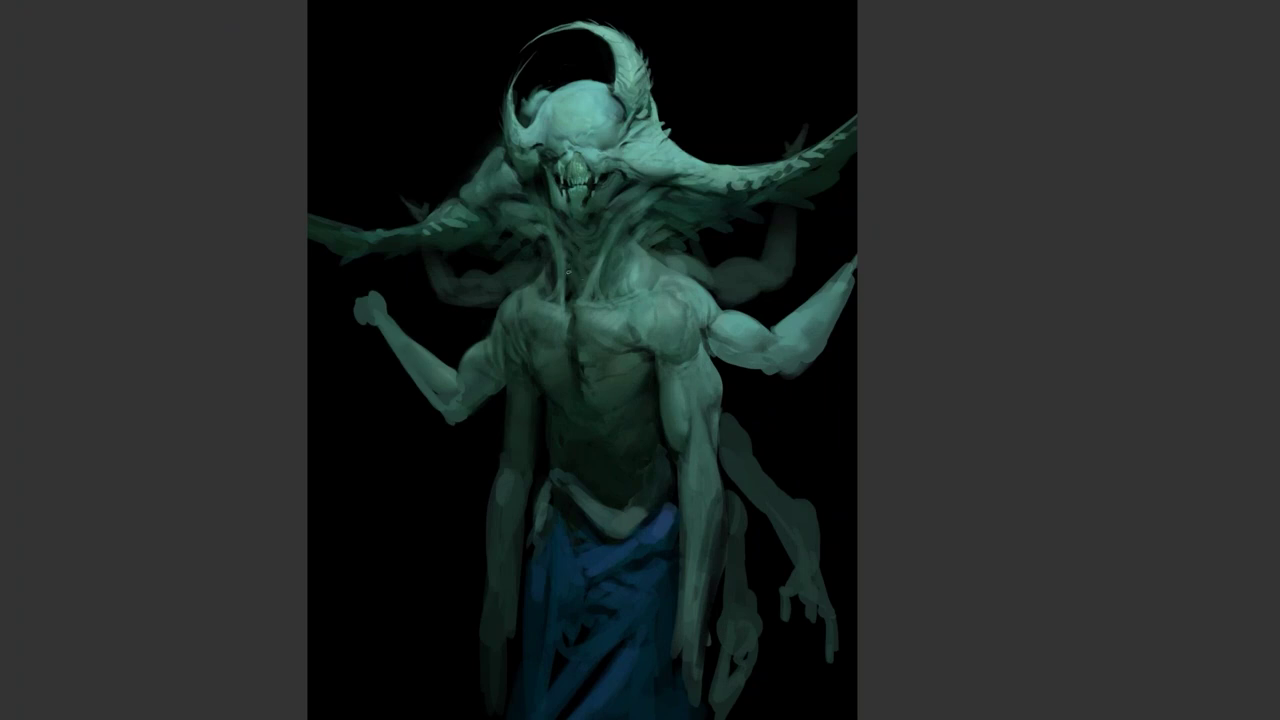
key(ctrl+minus)
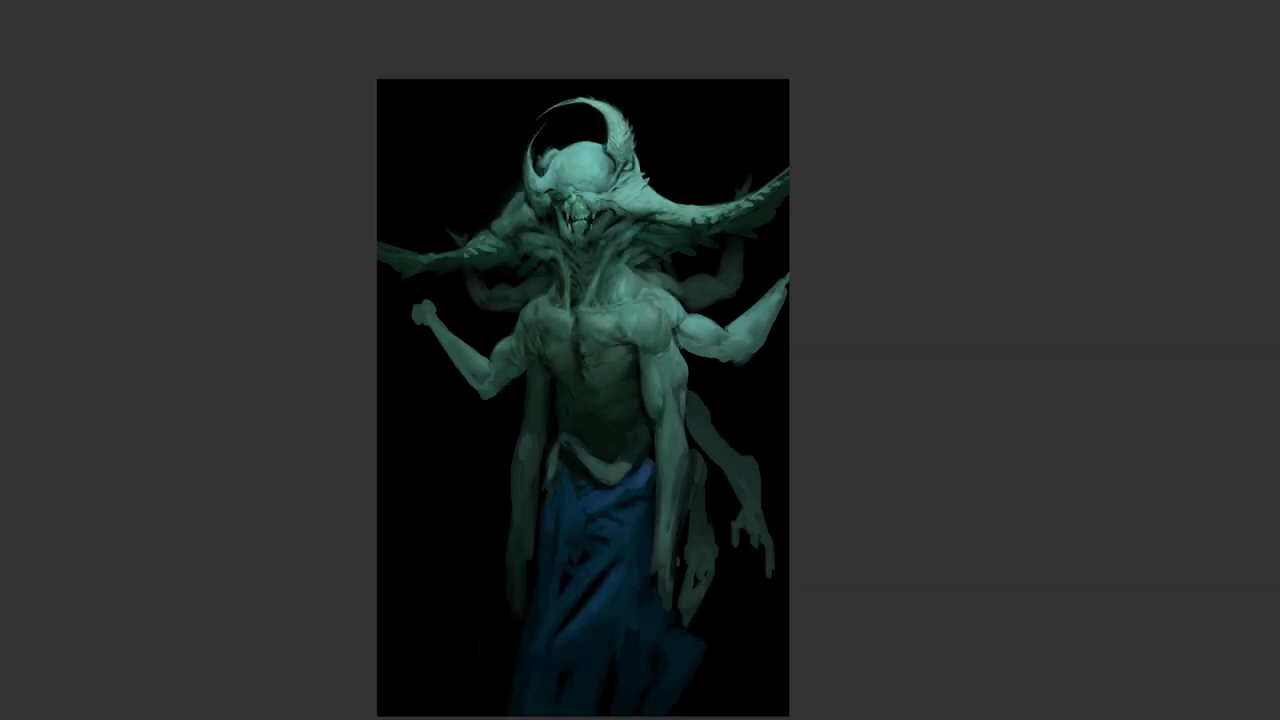
key(ctrl+shift+h)
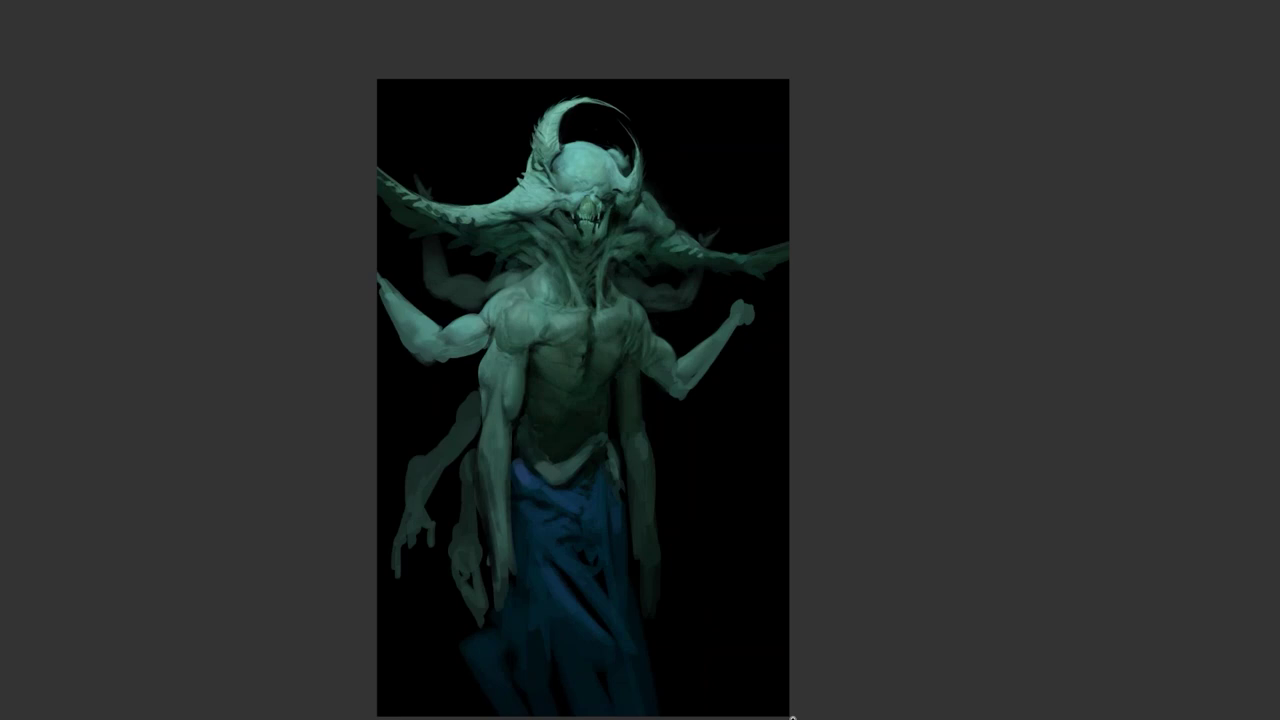
scroll(575, 262, up, 1)
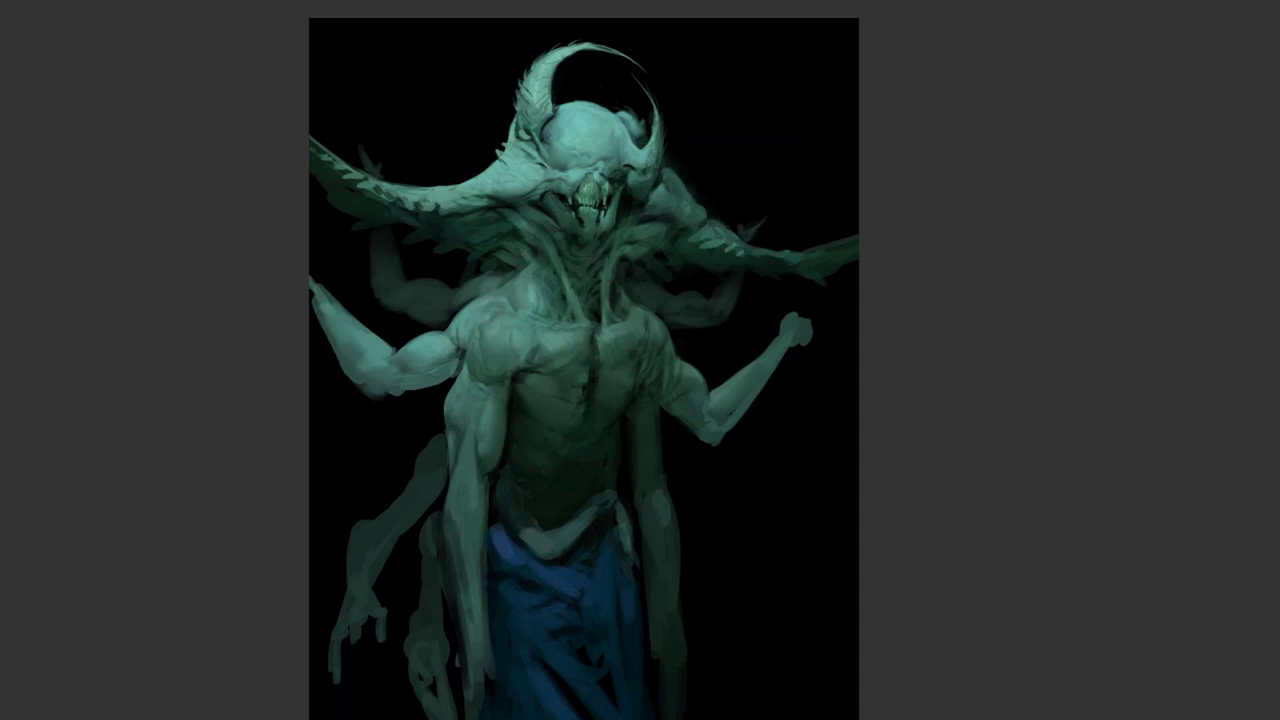
scroll(562, 356, down, 3)
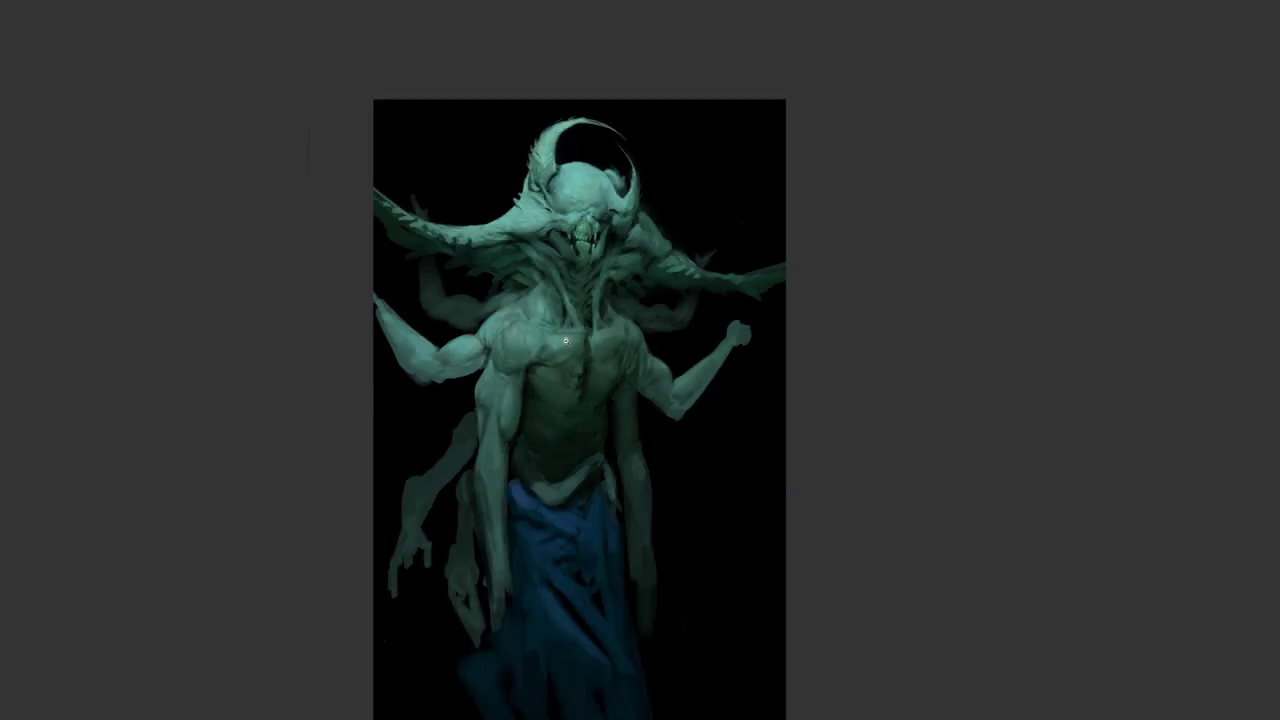
Step: Leave the full-screen view of the painting and start switching to another open application
key(Tab)
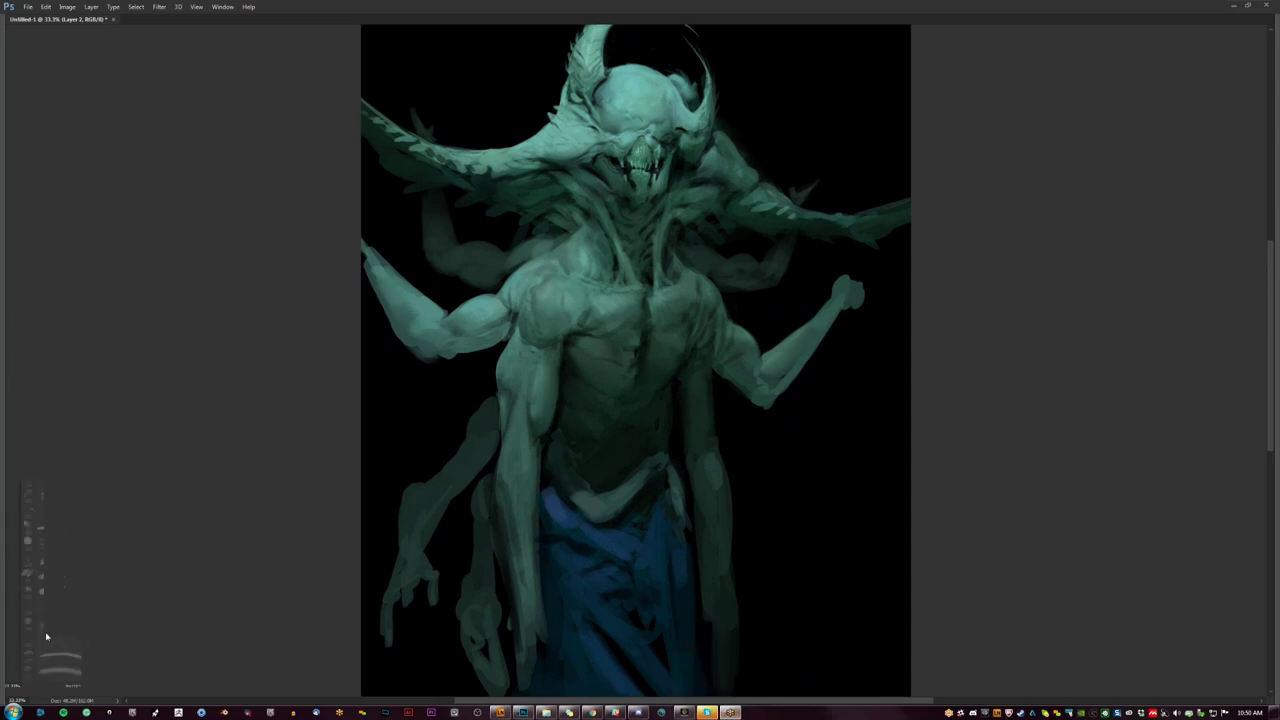
key(alt+Tab)
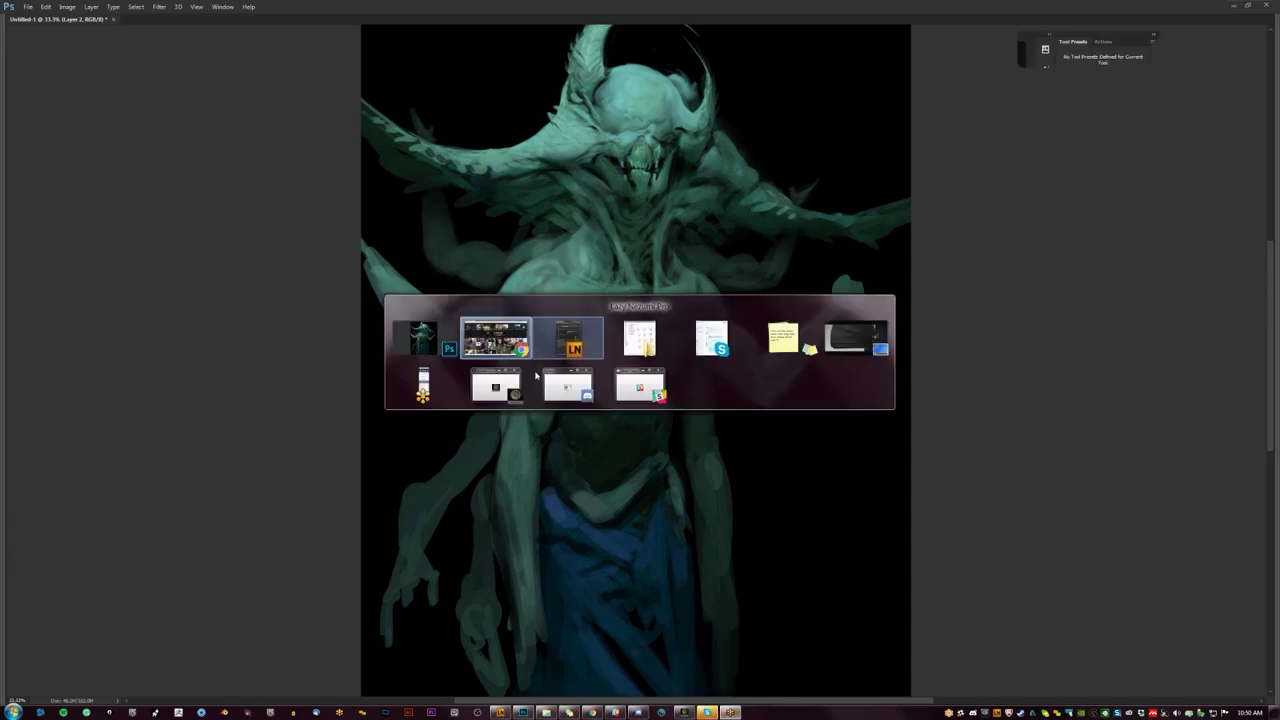